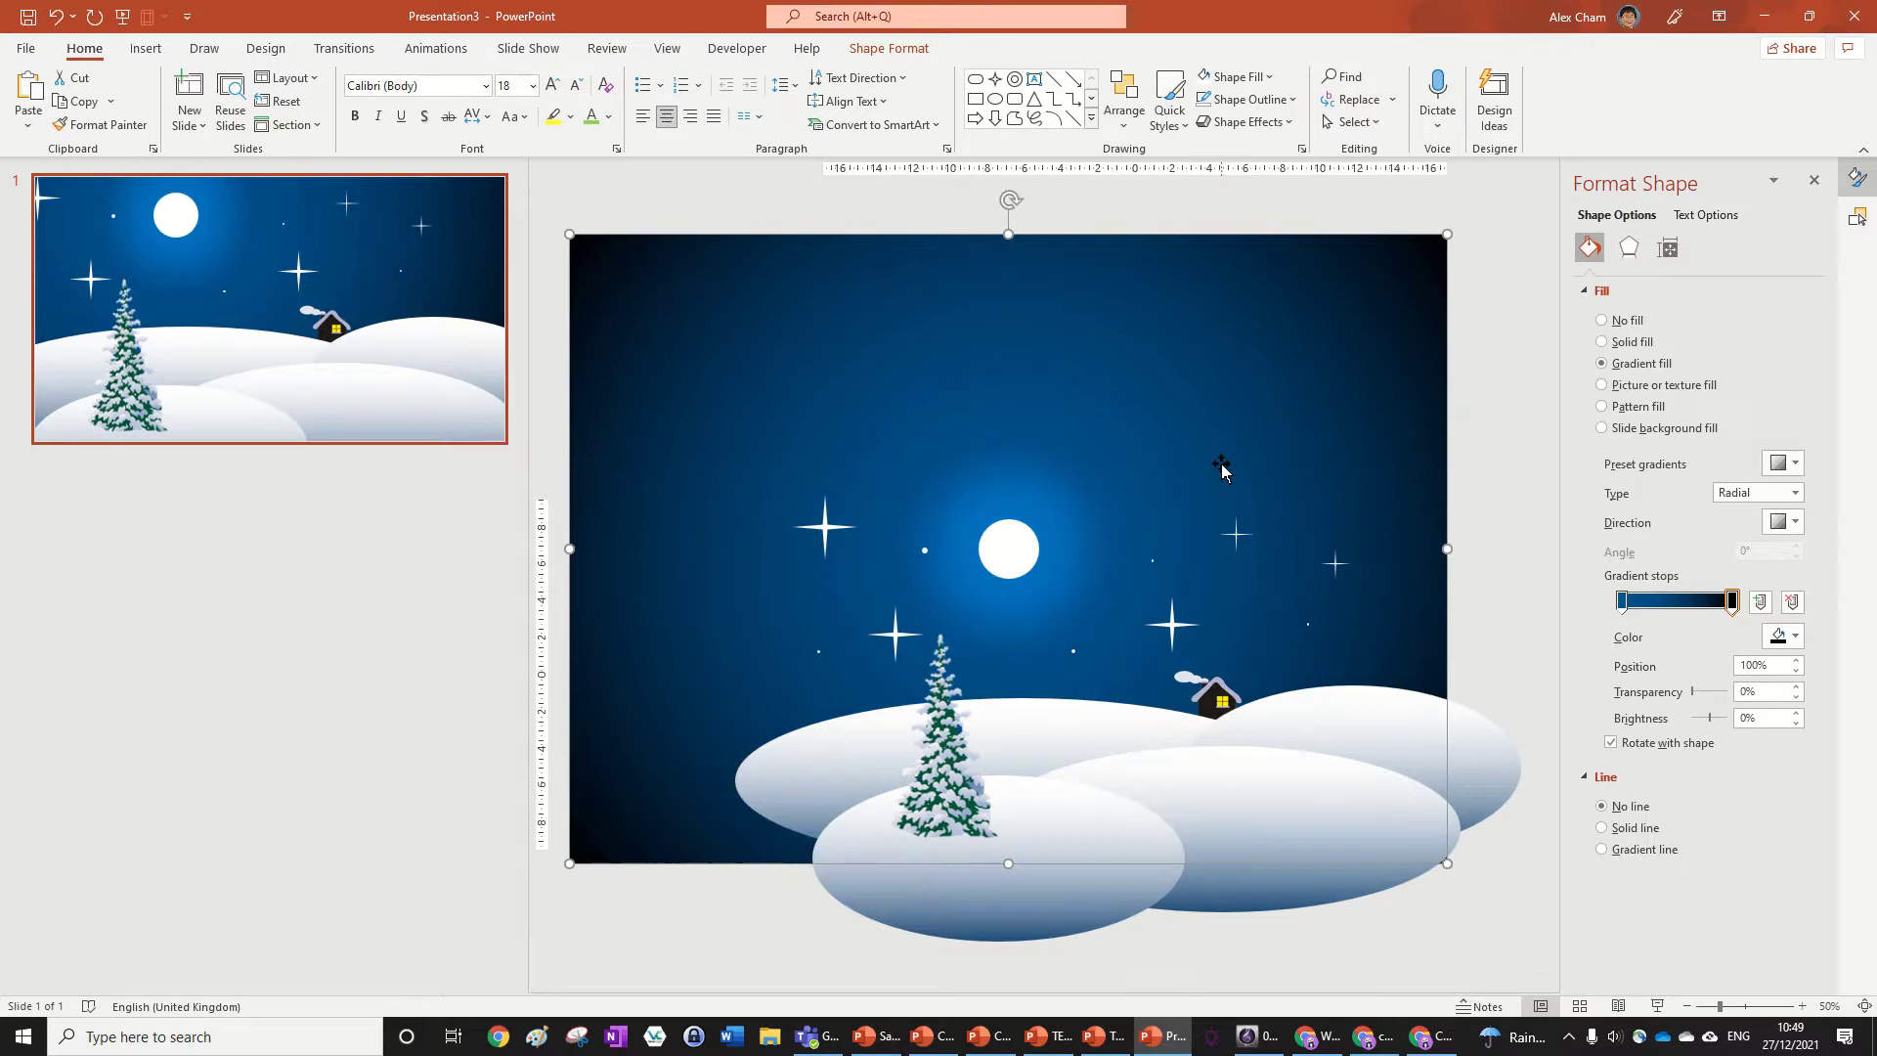
Step: Preview the snowflake animations in the finished Christmas Scene presentation, then return to Presentation3
click(1267, 212)
scroll(1299, 473, up, 2)
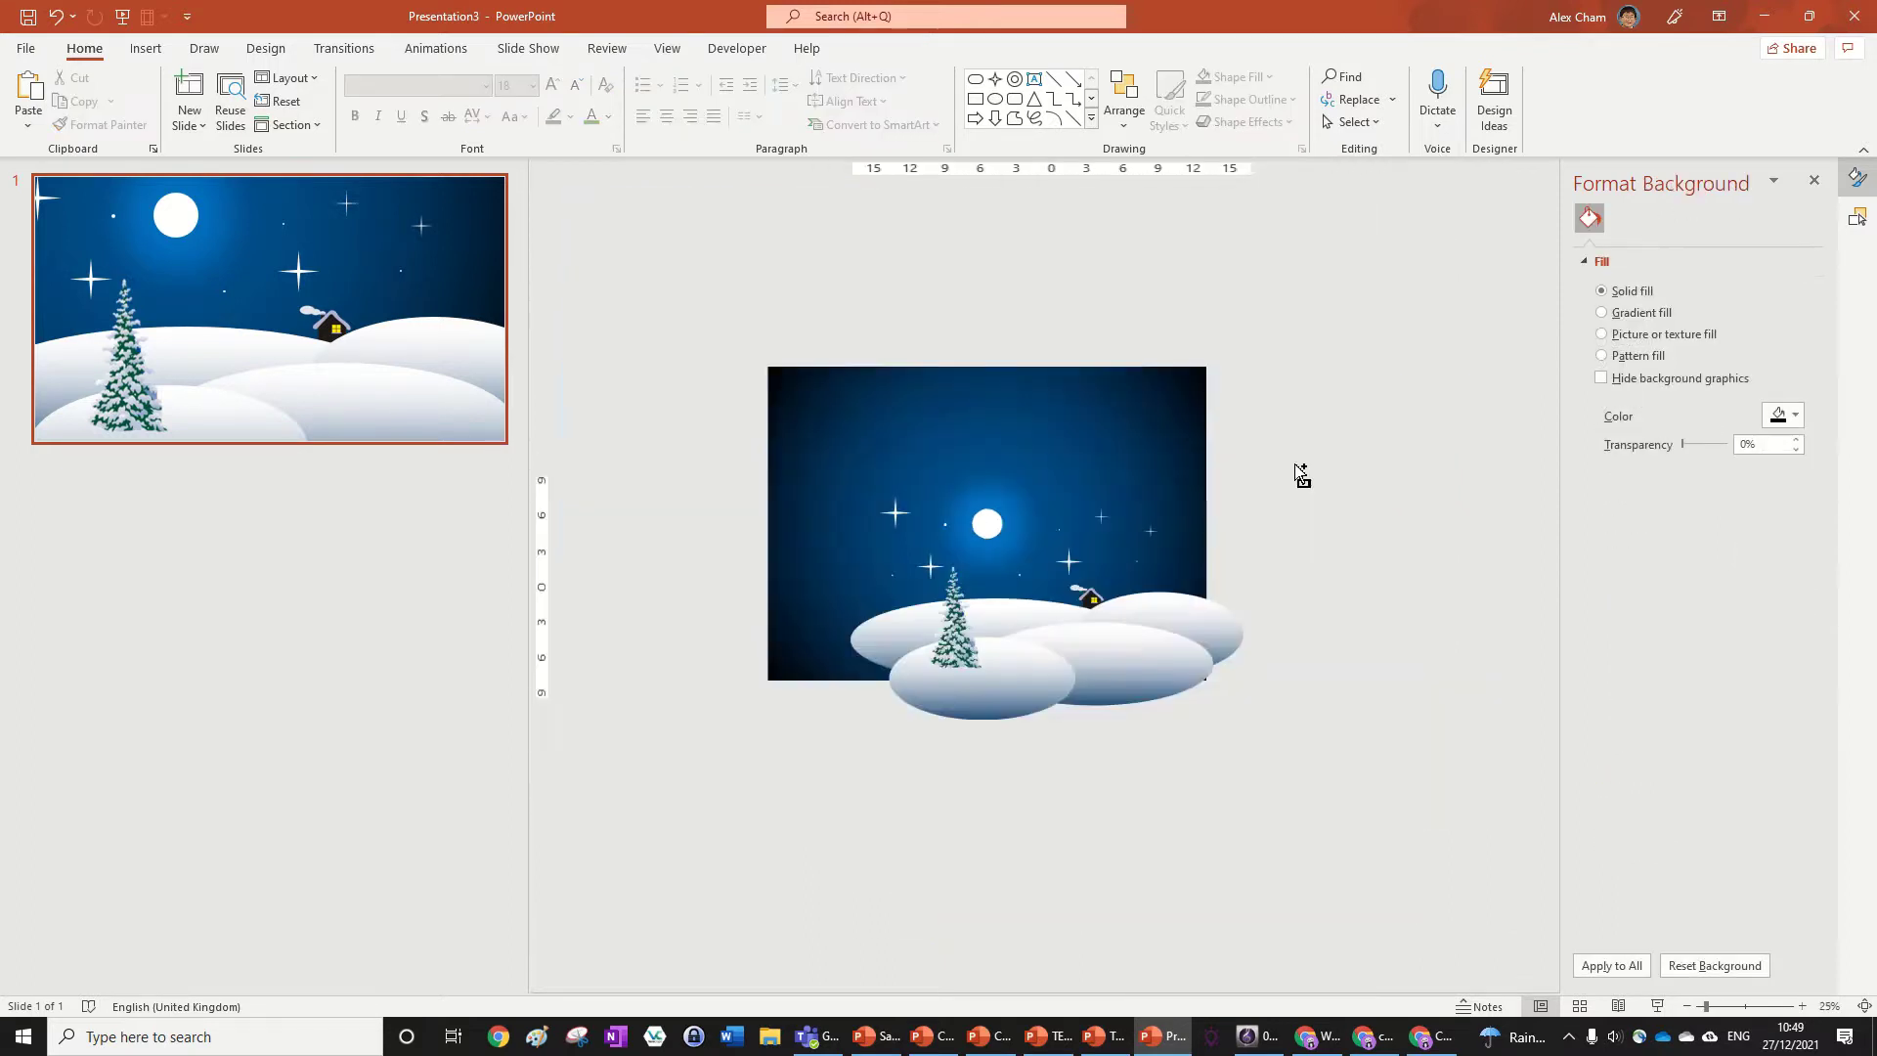
scroll(1296, 694, down, 3)
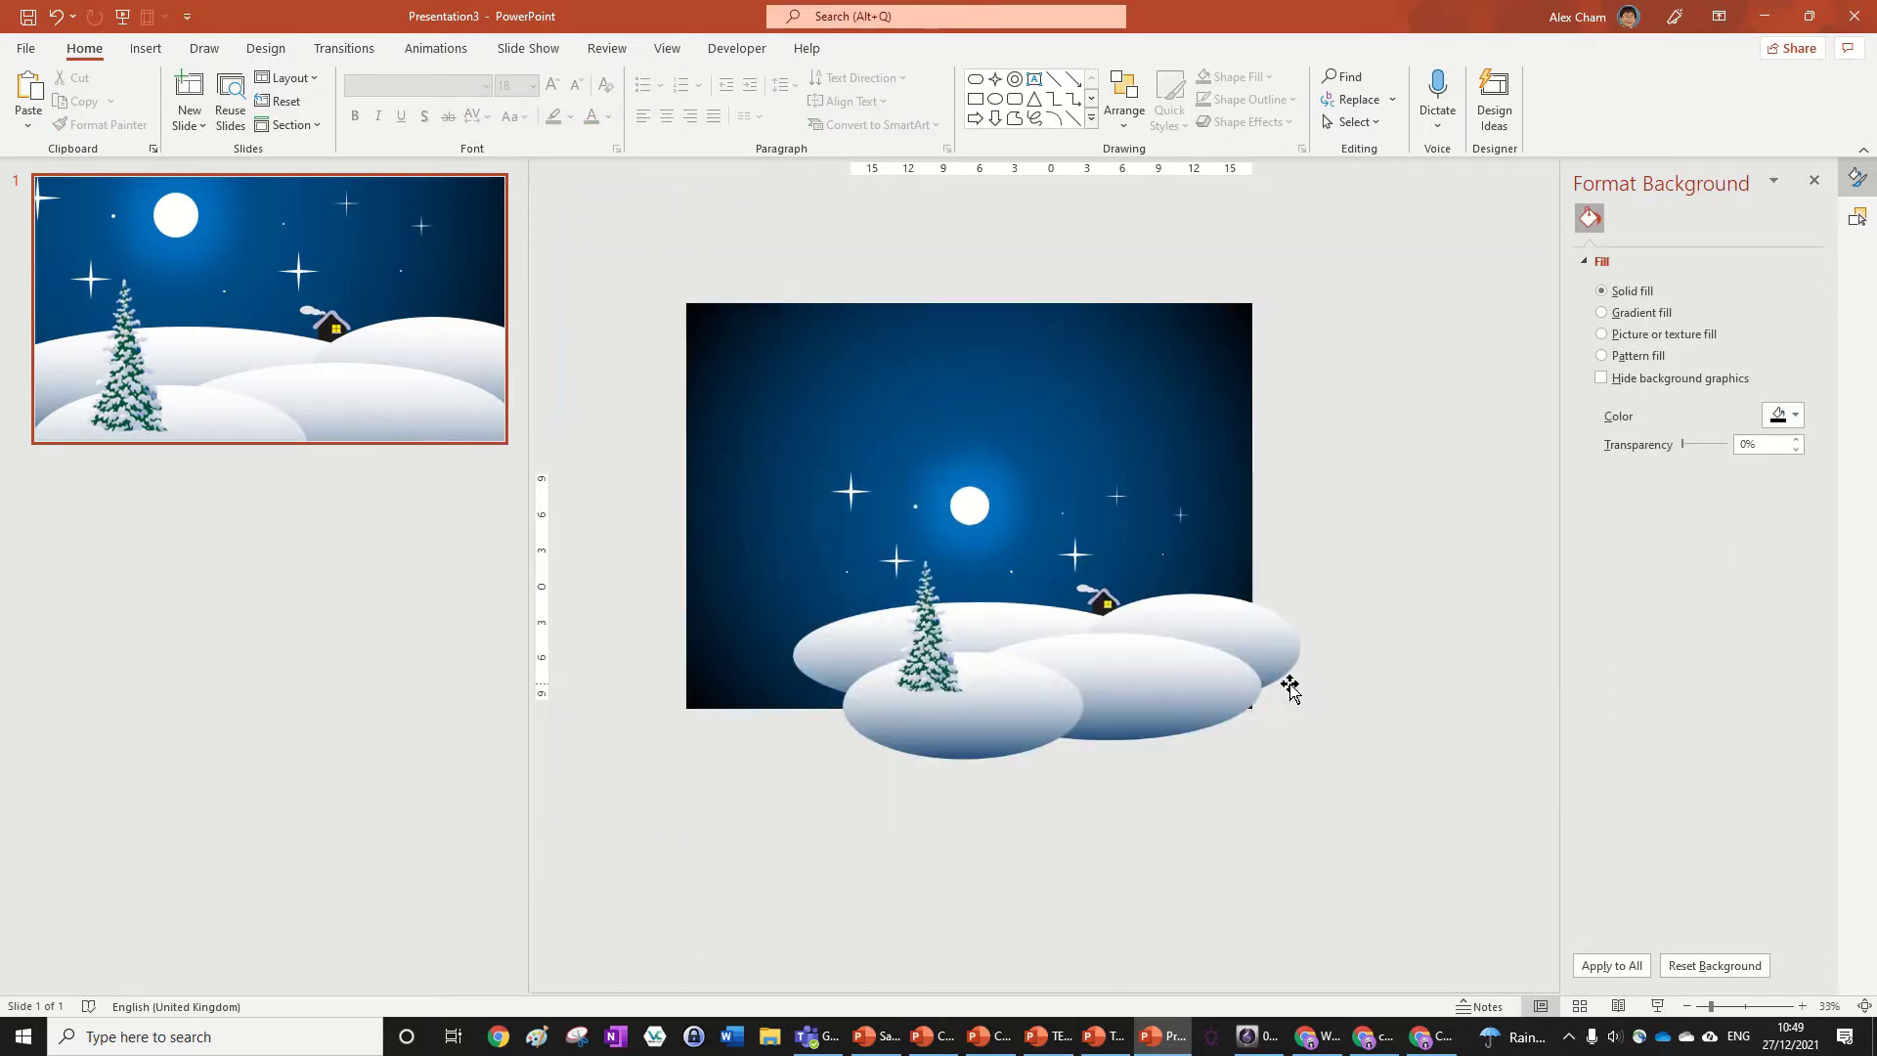
click(989, 1036)
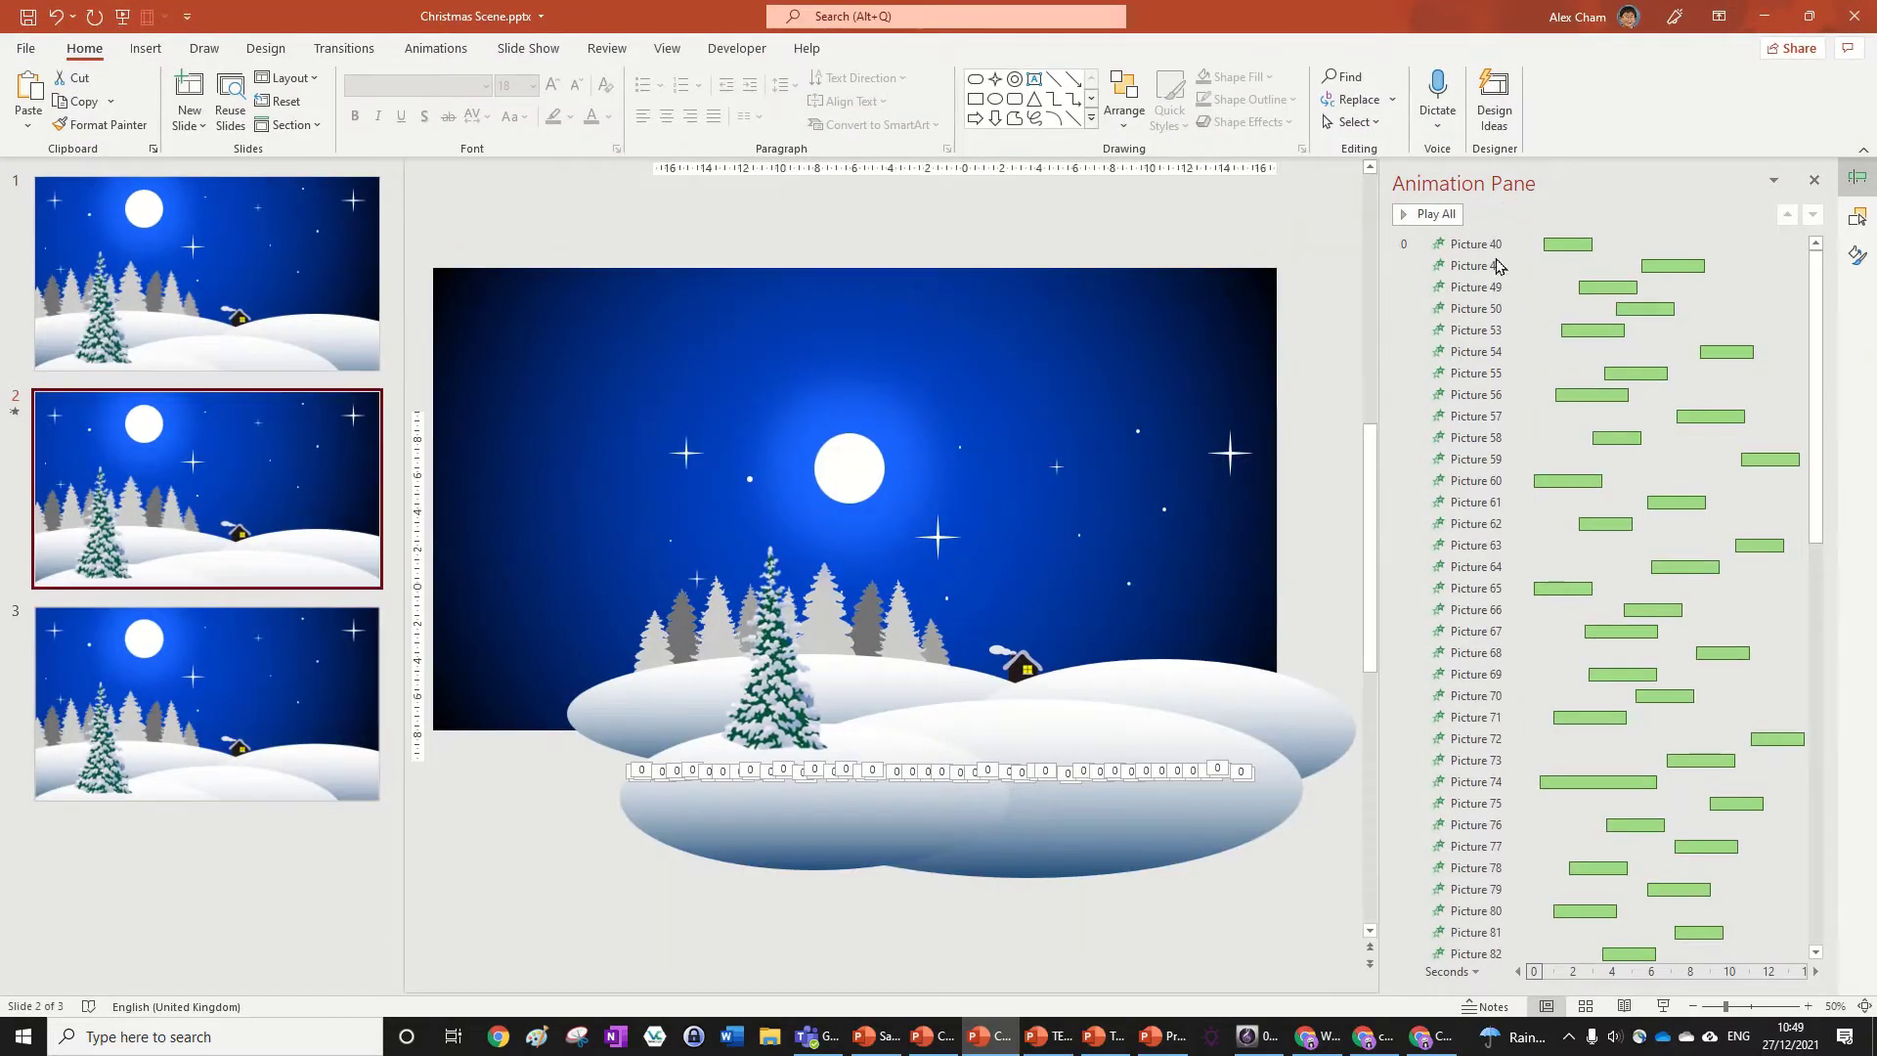
click(1423, 215)
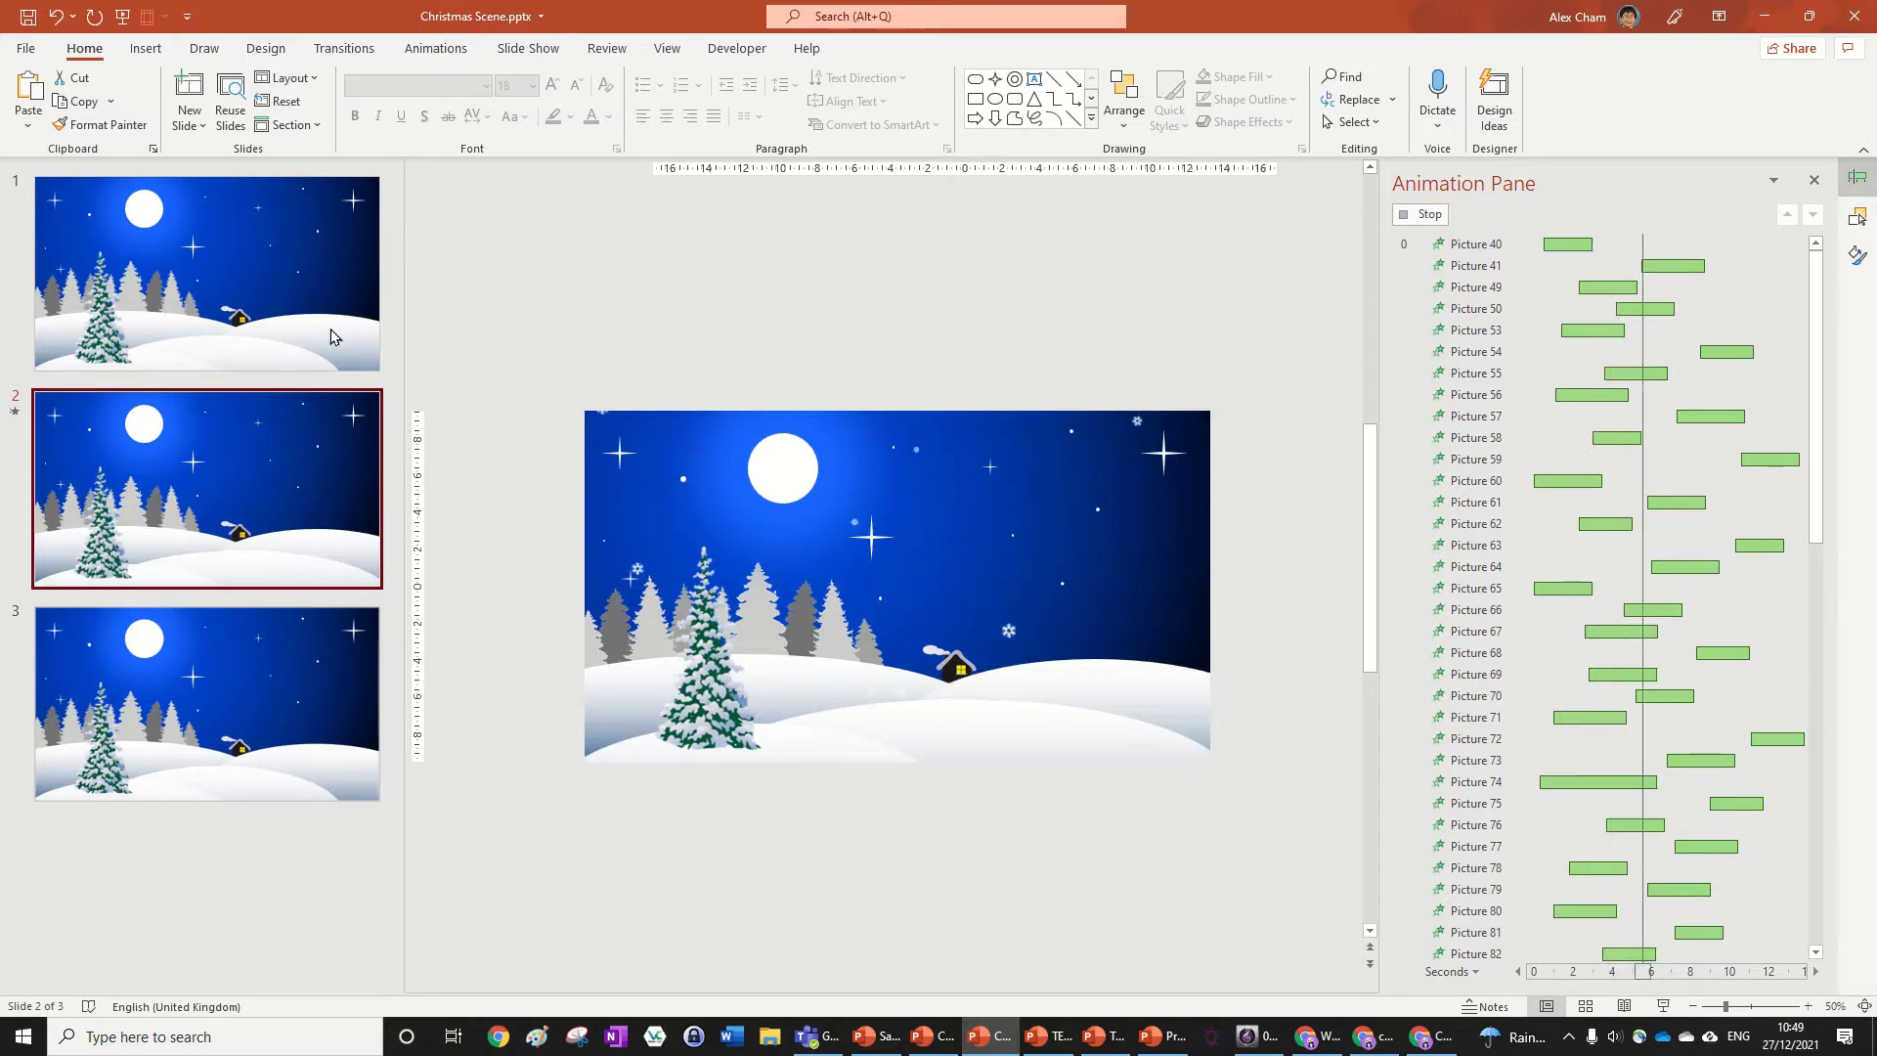
click(1765, 15)
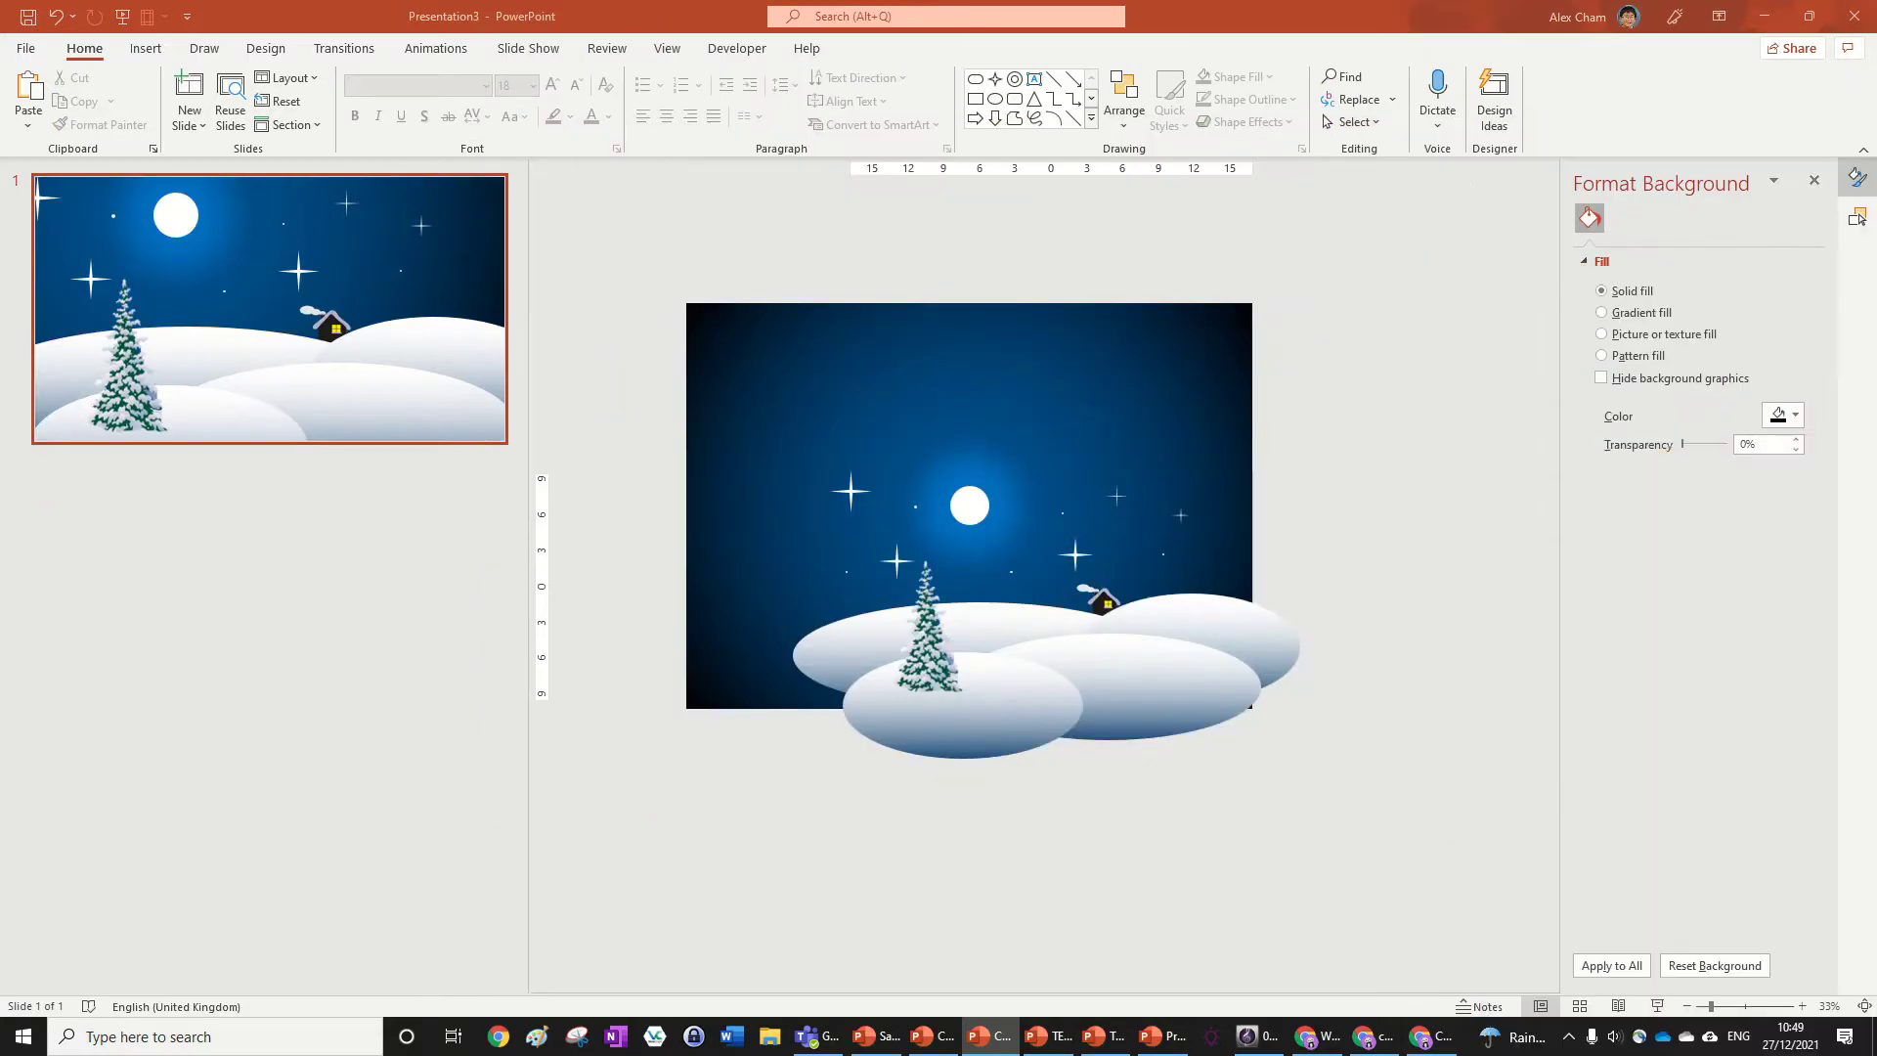
Step: Nudge the small star left of the moon slightly up and to the left
scroll(1447, 491, up, 2)
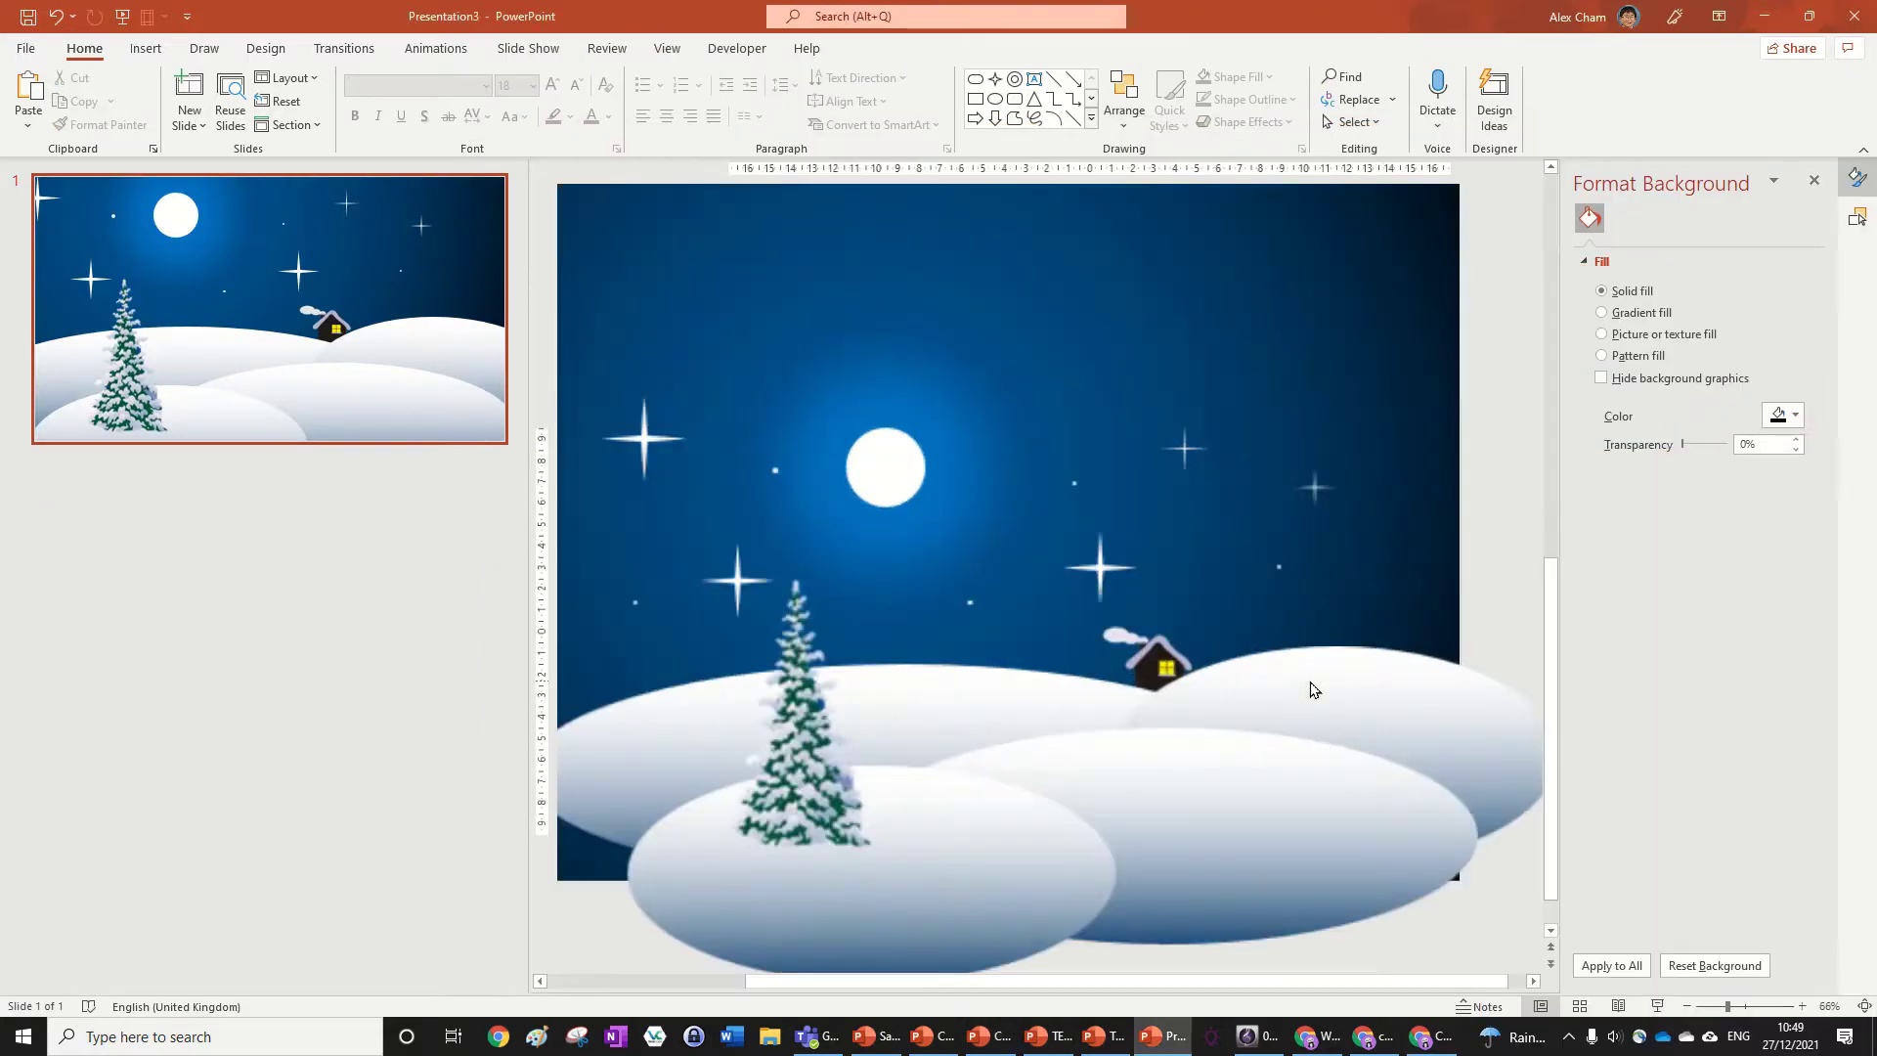
scroll(1333, 712, down, 3)
scroll(1317, 894, up, 5)
scroll(1066, 616, down, 2)
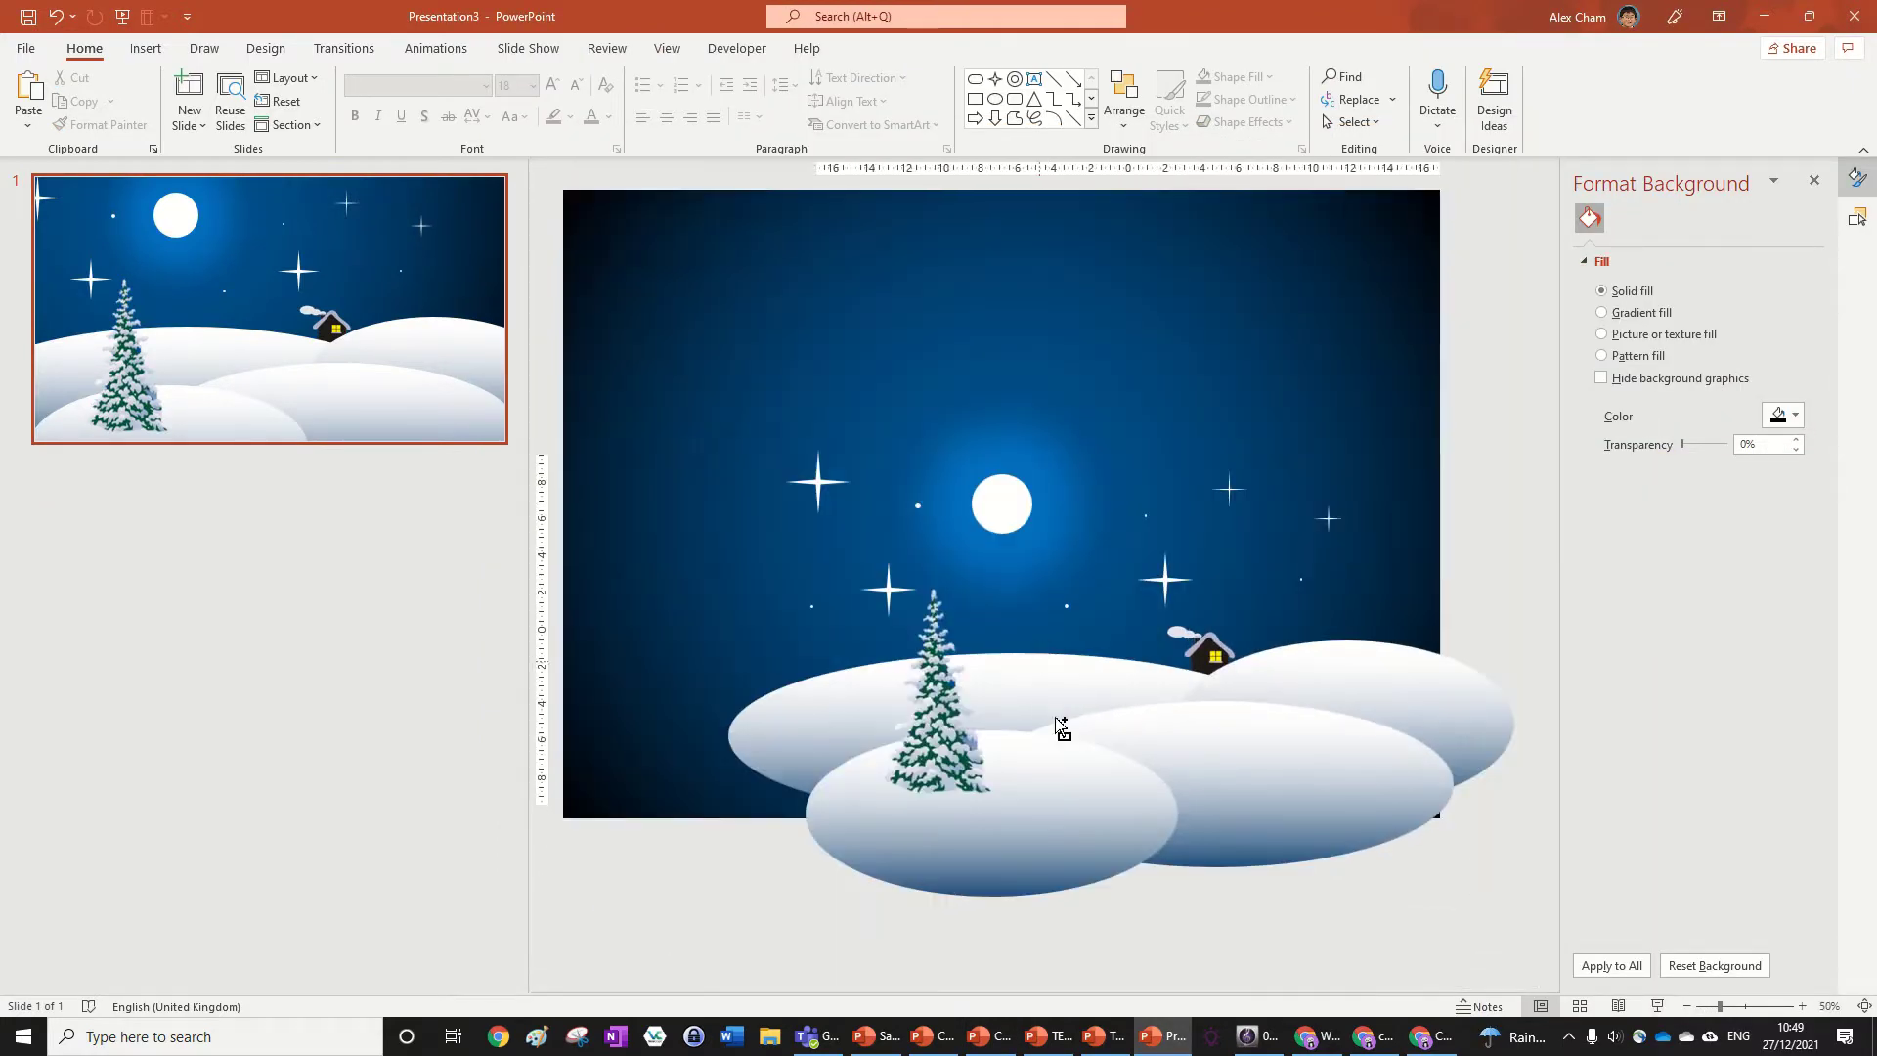
scroll(1061, 723, down, 3)
scroll(1351, 711, up, 5)
scroll(1144, 654, up, 2)
scroll(1128, 725, down, 3)
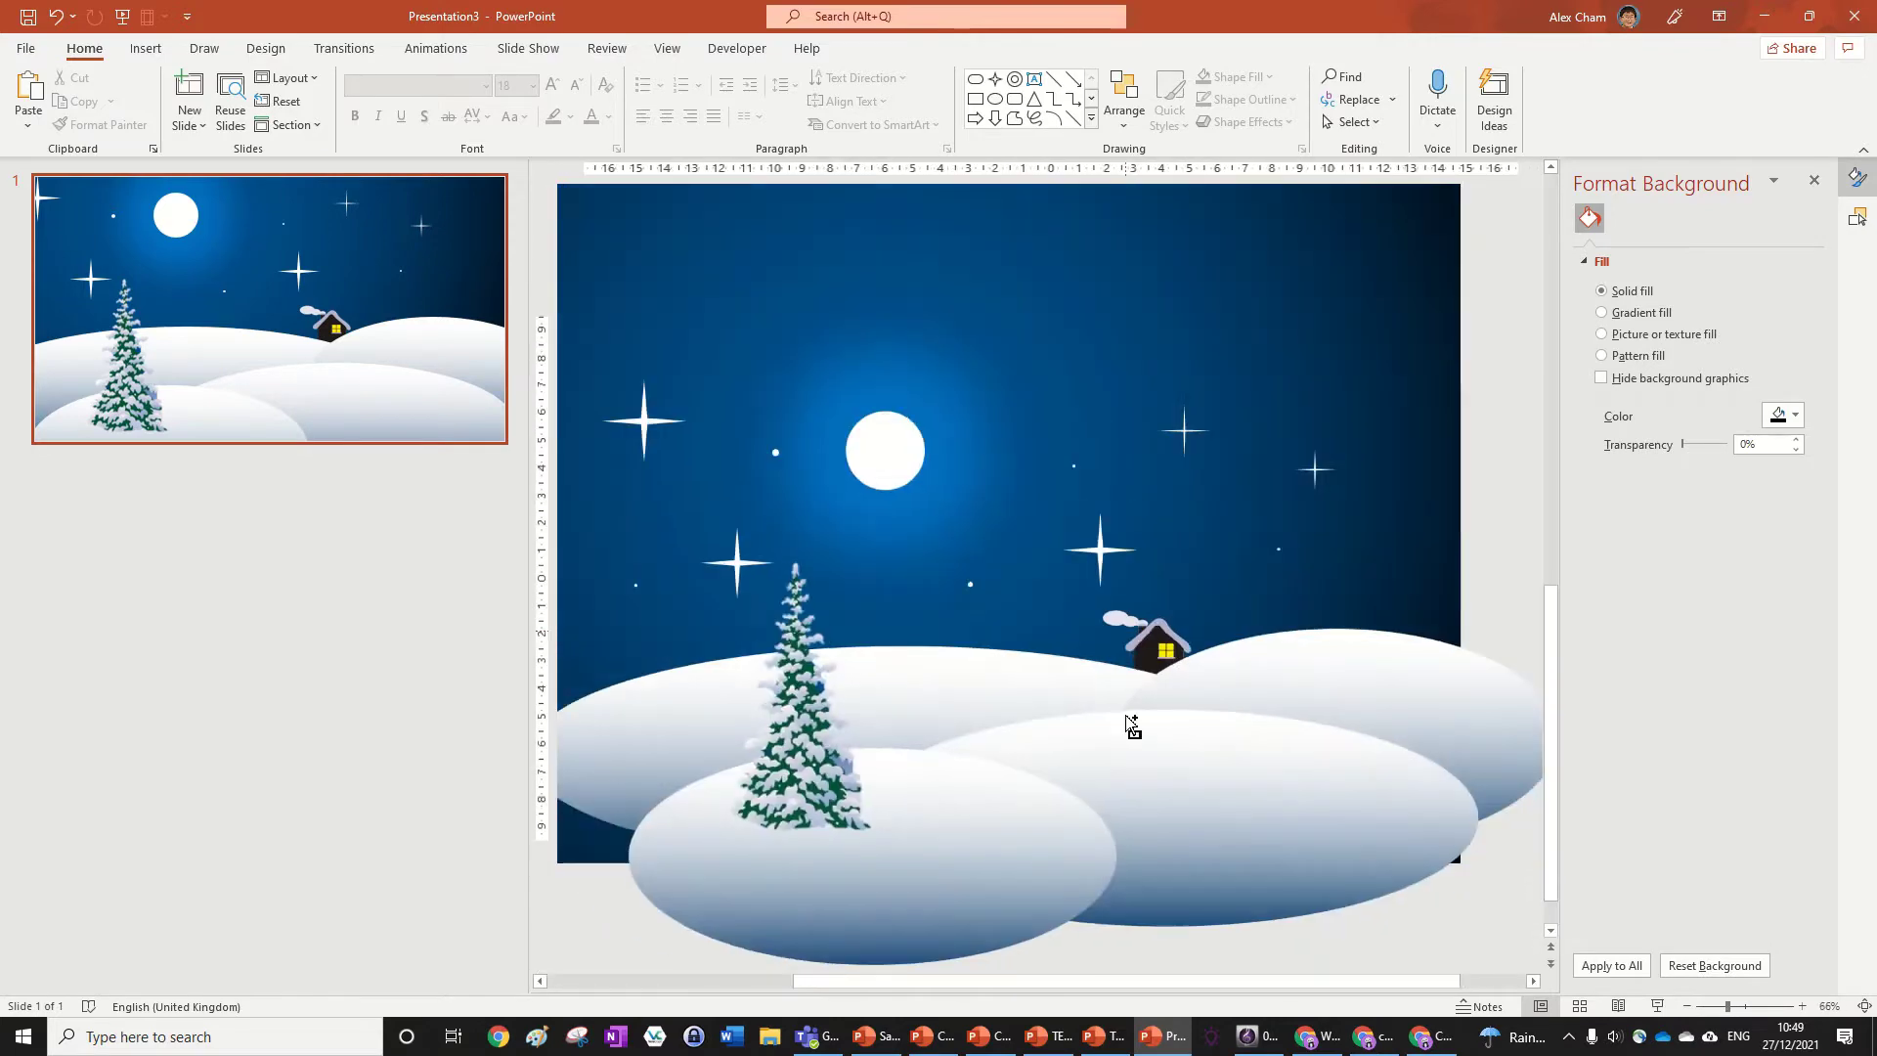
scroll(1079, 661, down, 2)
scroll(1082, 661, up, 3)
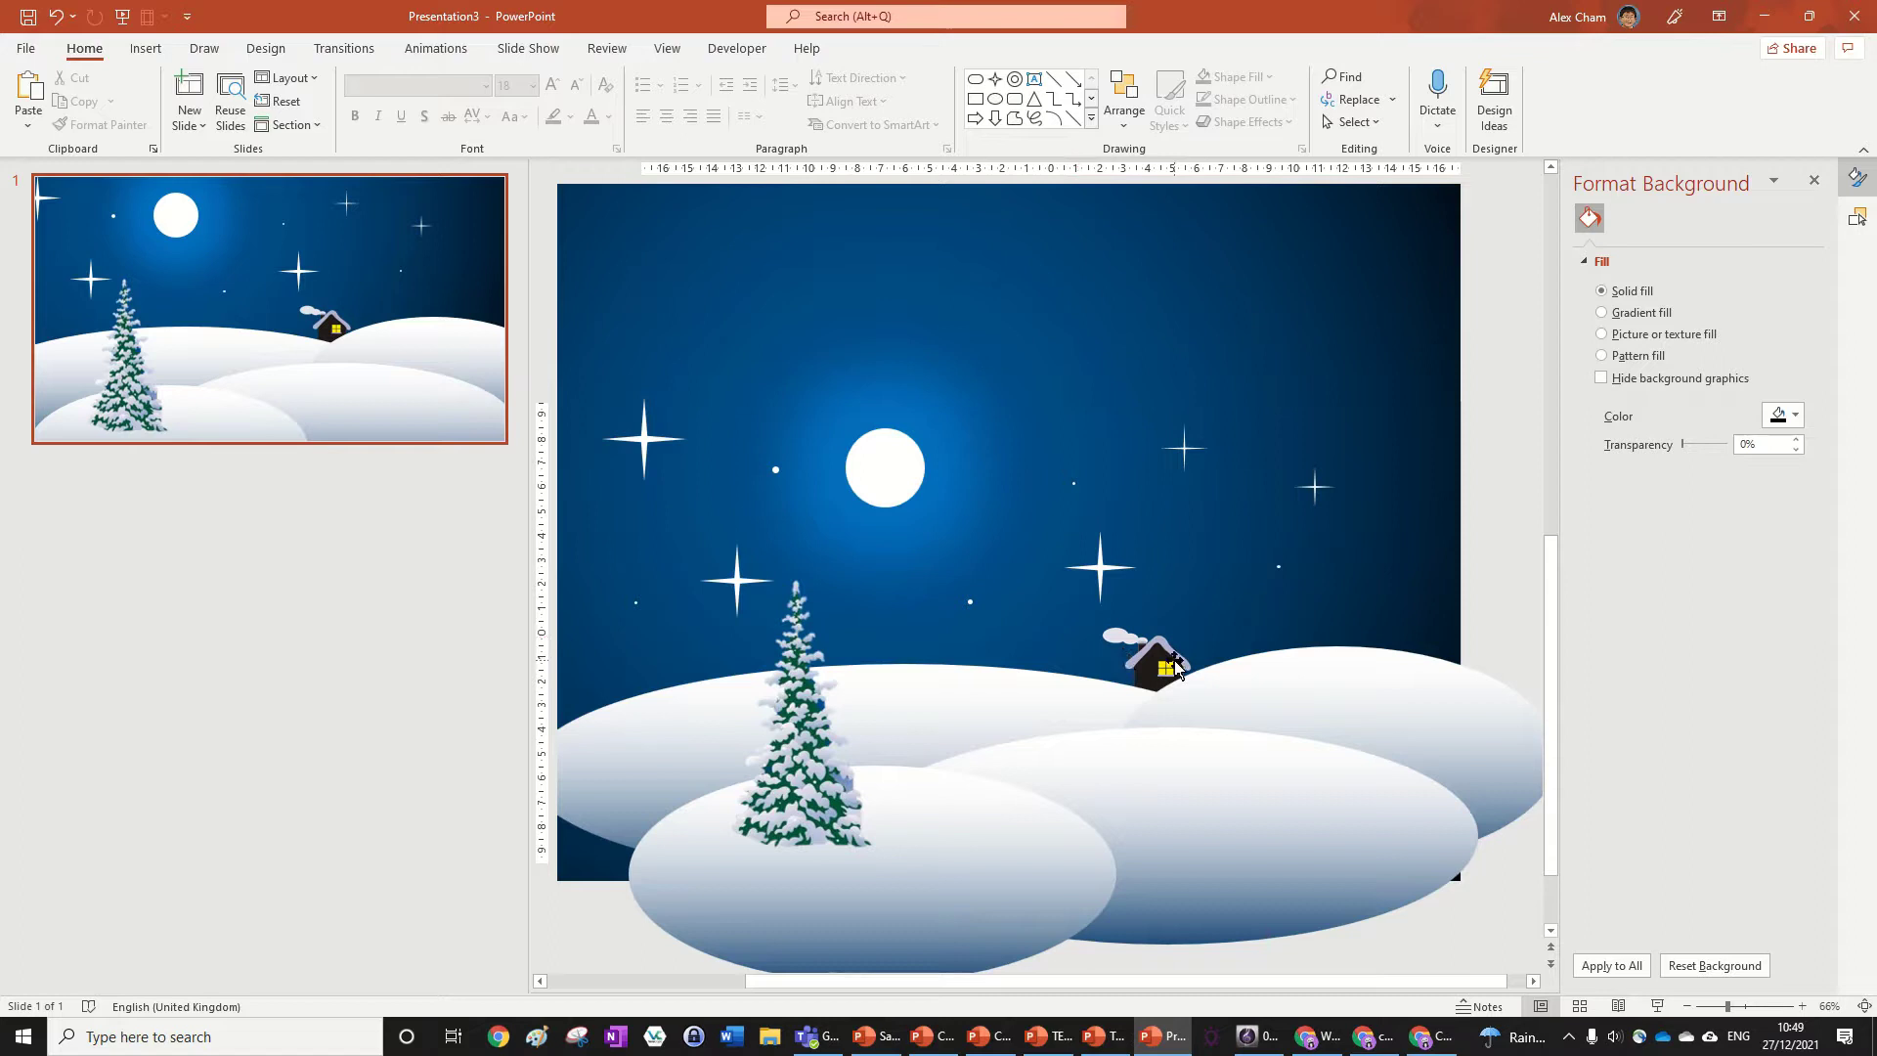
scroll(1093, 535, down, 3)
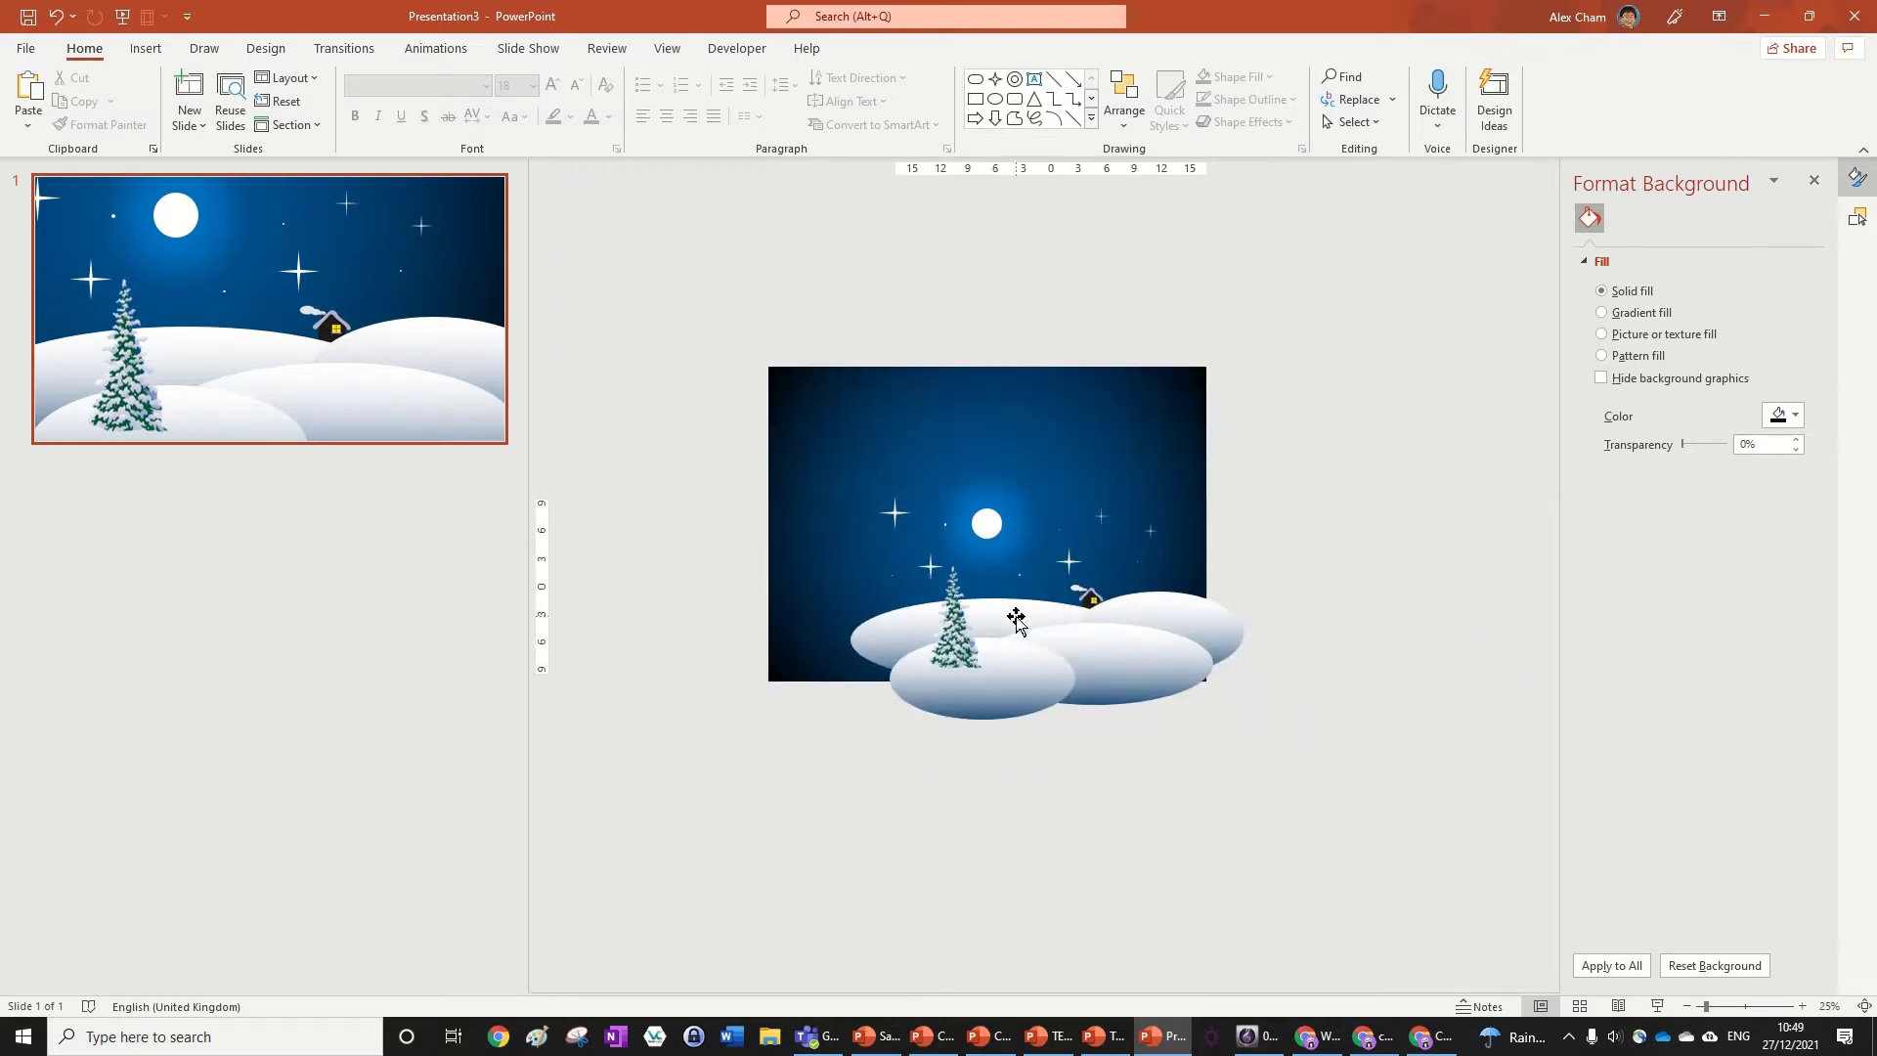
click(893, 511)
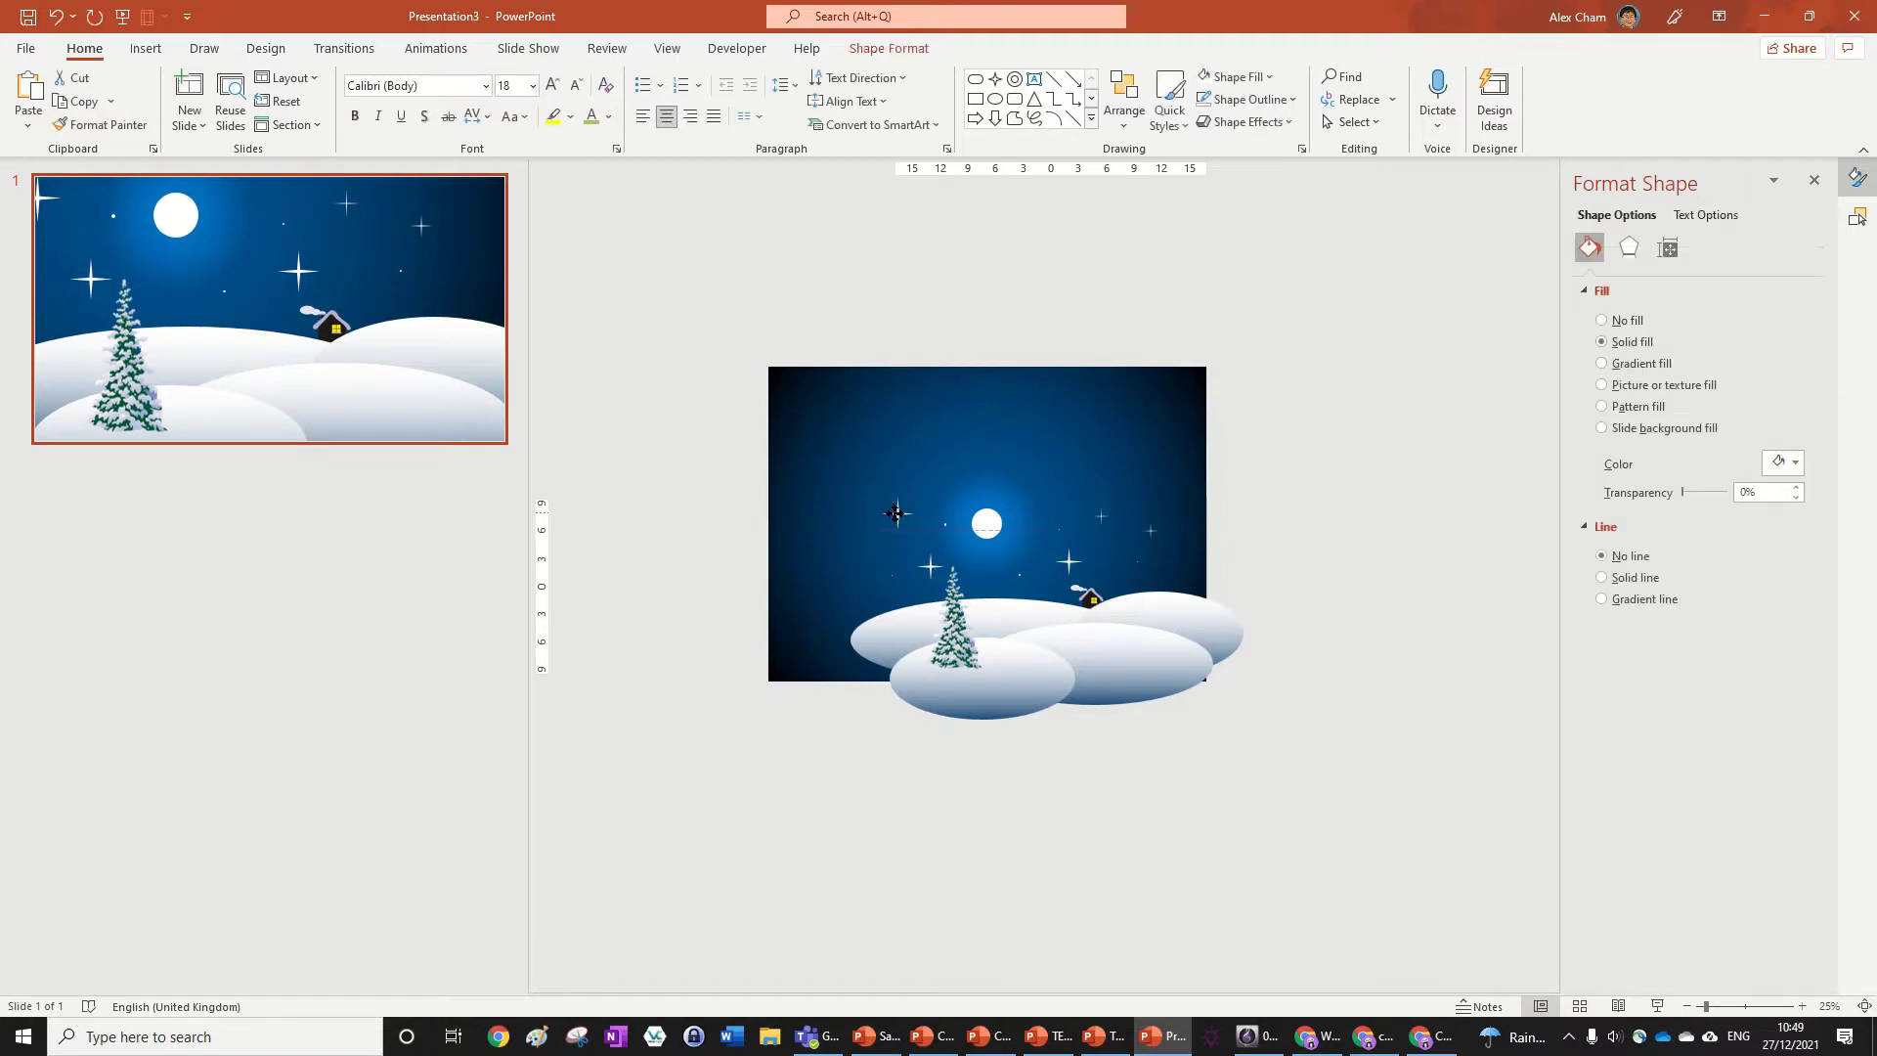
drag(899, 516, 855, 496)
Step: Deselect the star and bring up the Chrome image search for 'christmas tree silhouette'
scroll(1135, 591, up, 3)
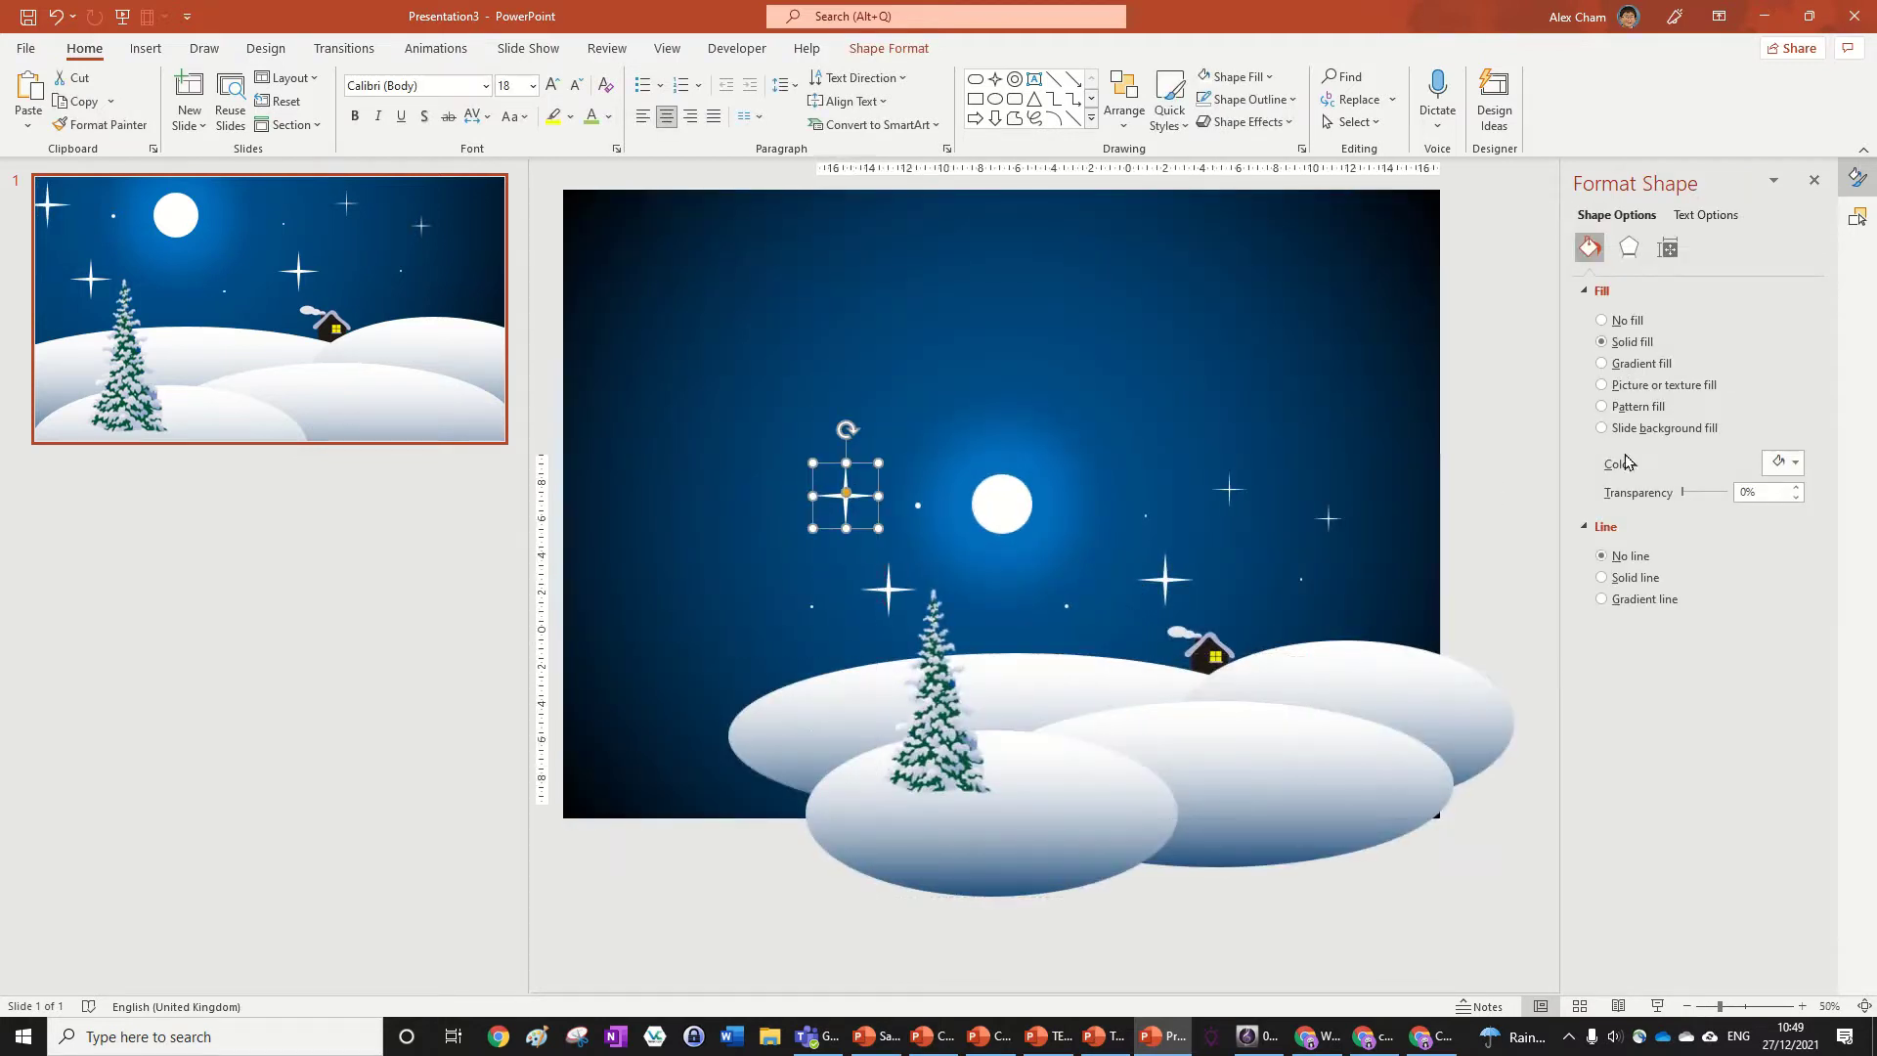
click(1476, 236)
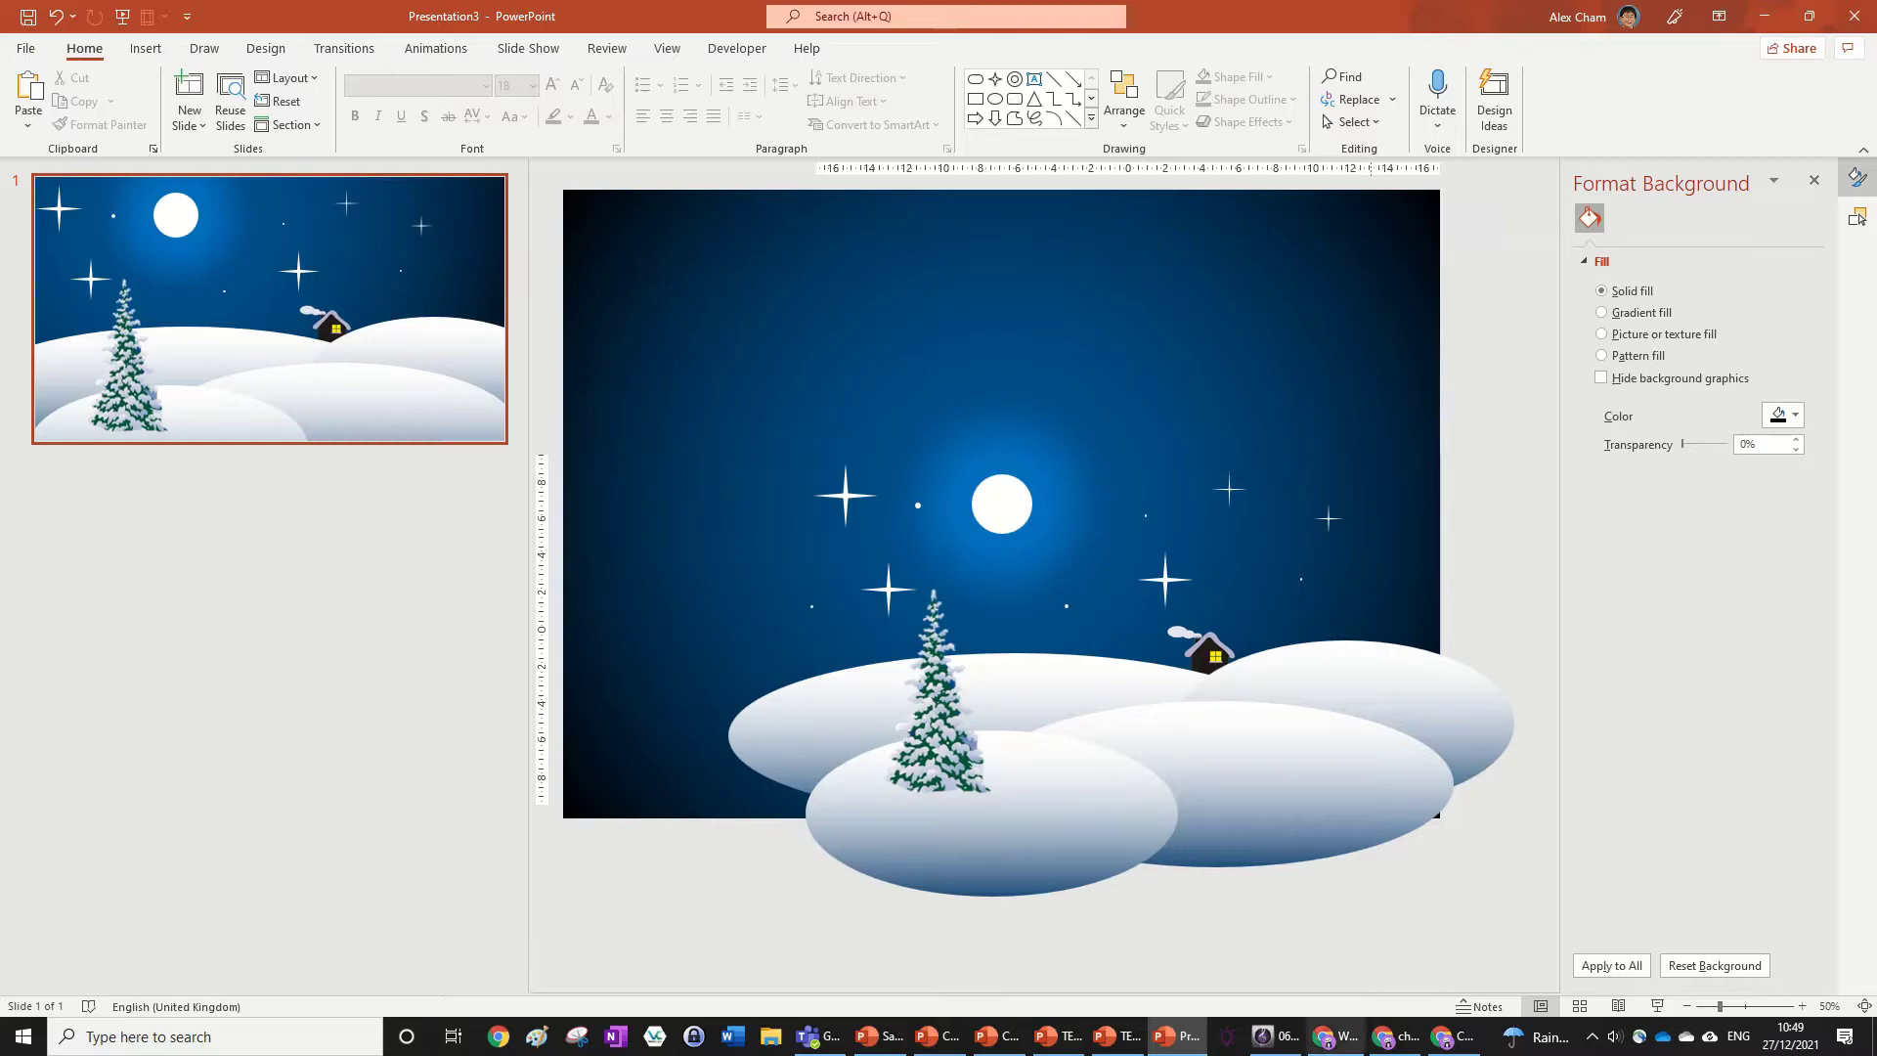
click(1395, 1037)
Step: Copy the four-tree silhouette image from the 'christmas tree silhouette' results, then return to PowerPoint
click(388, 12)
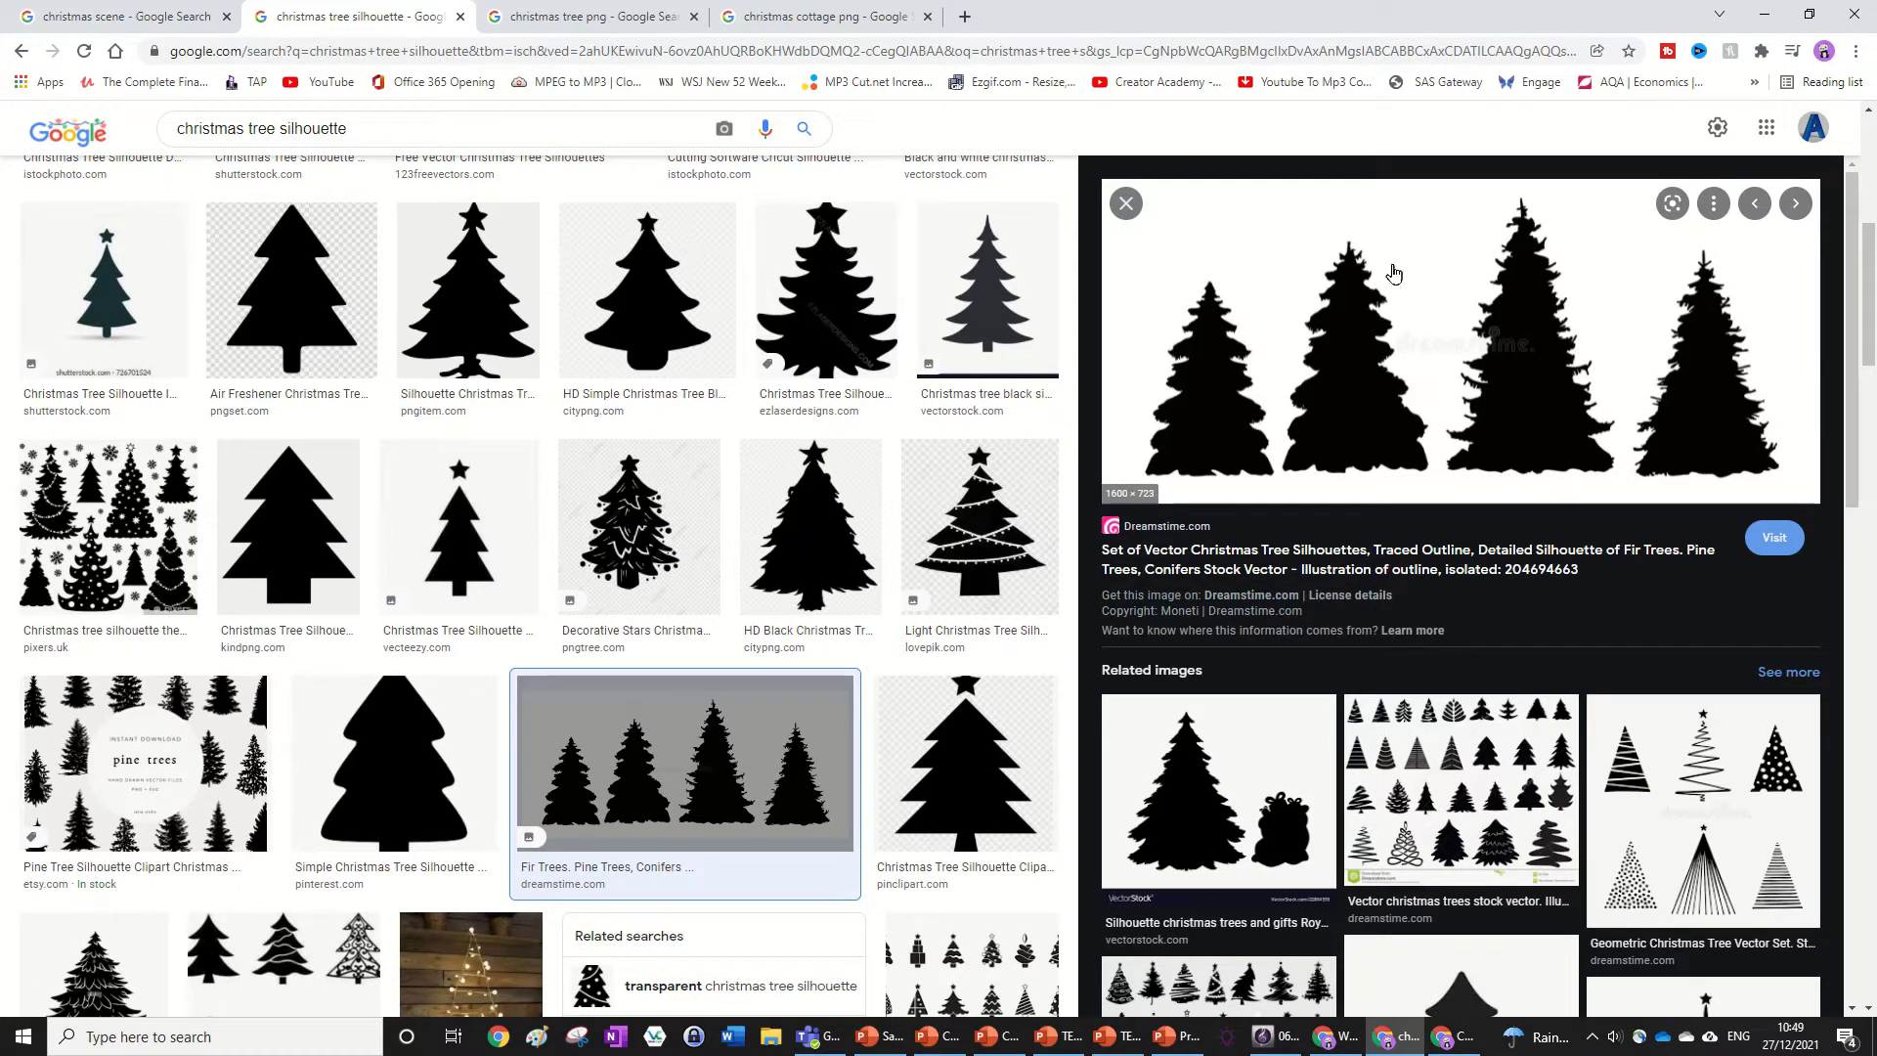
right_click(1525, 262)
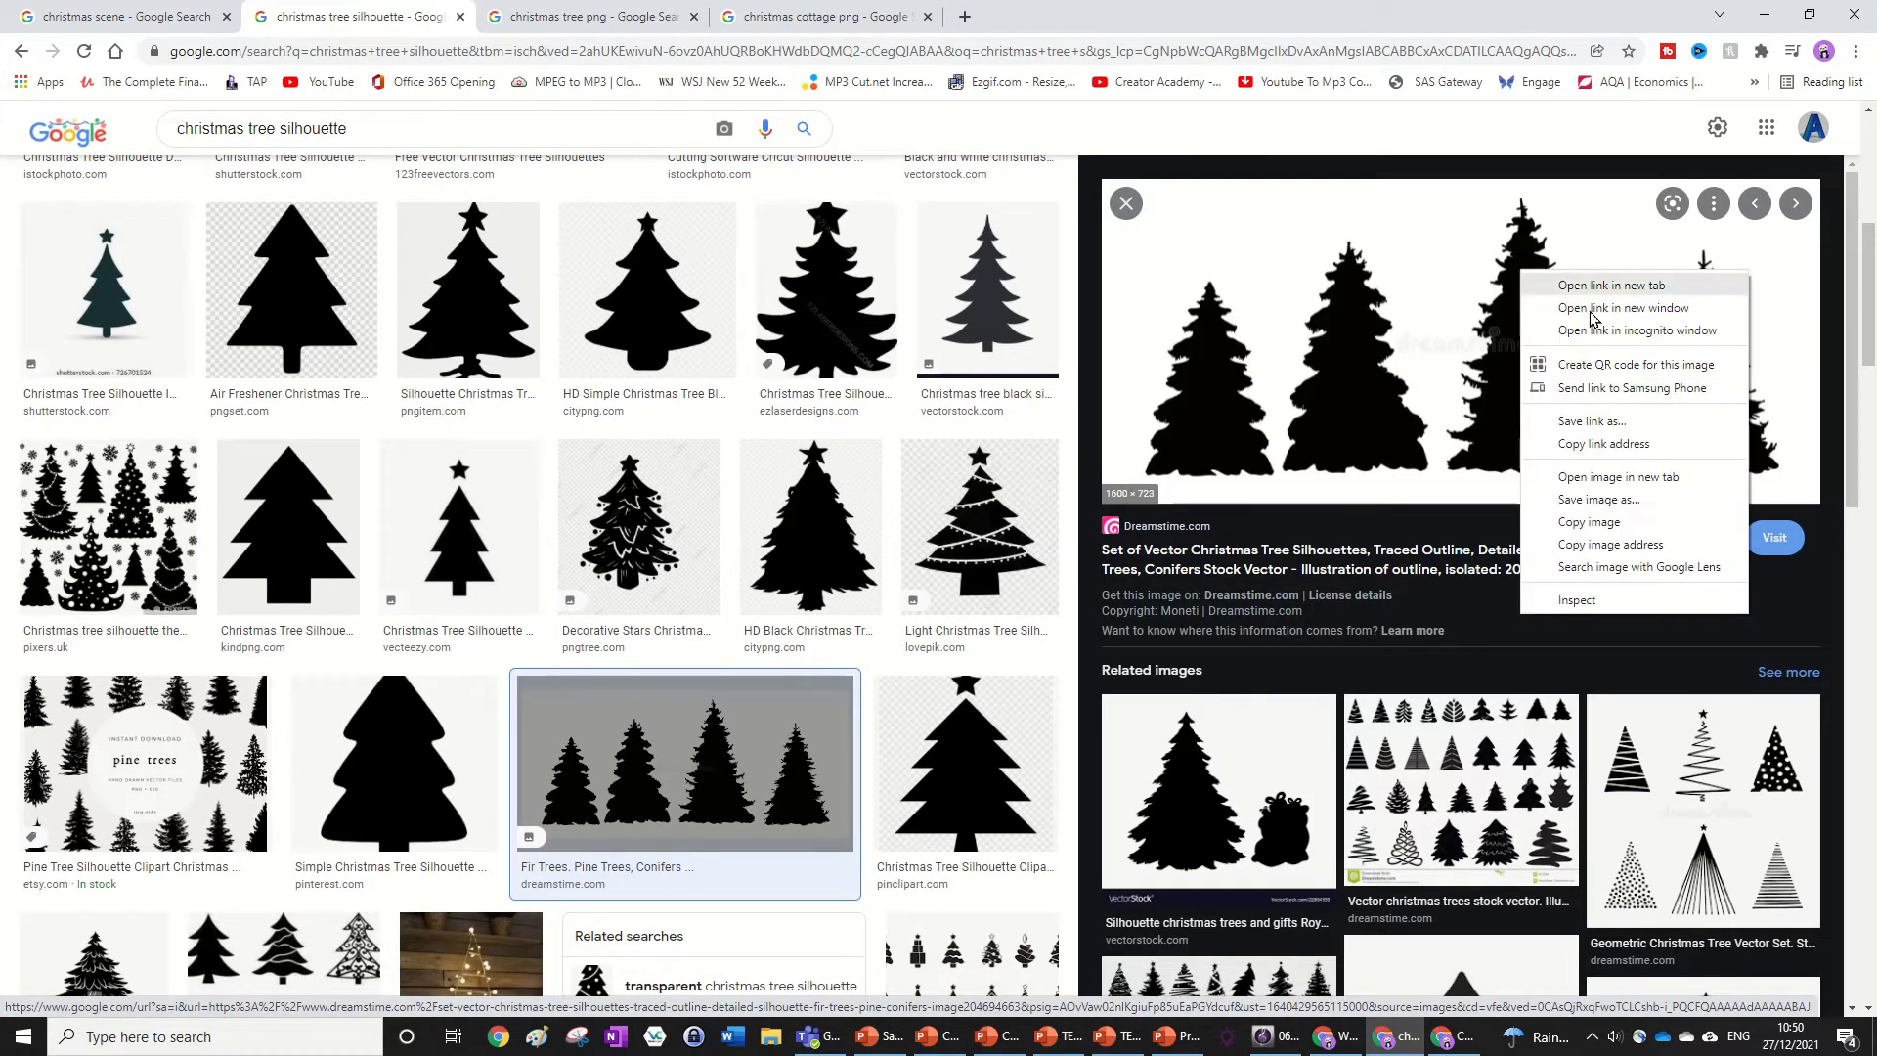
click(1565, 525)
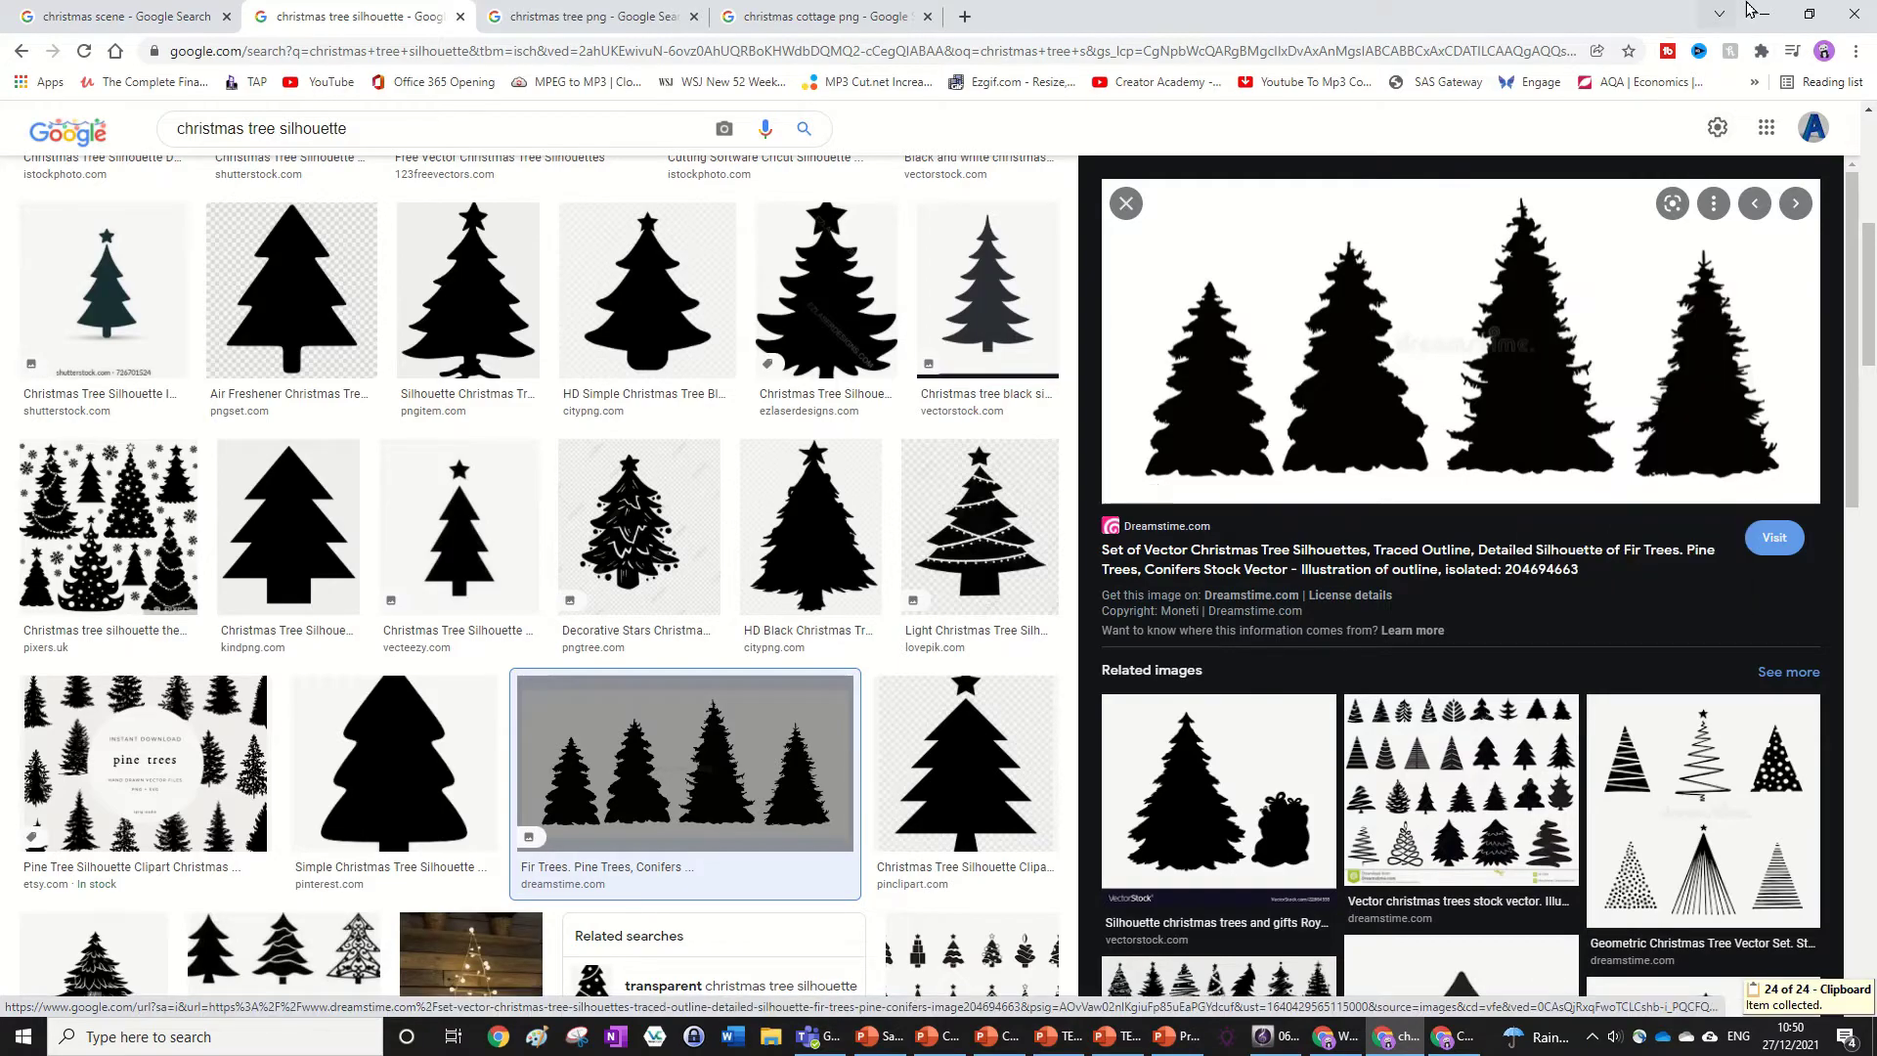
click(1765, 15)
Step: Paste the tree silhouettes, recolour them Black and White: 75%, then cut them off the slide
click(1213, 314)
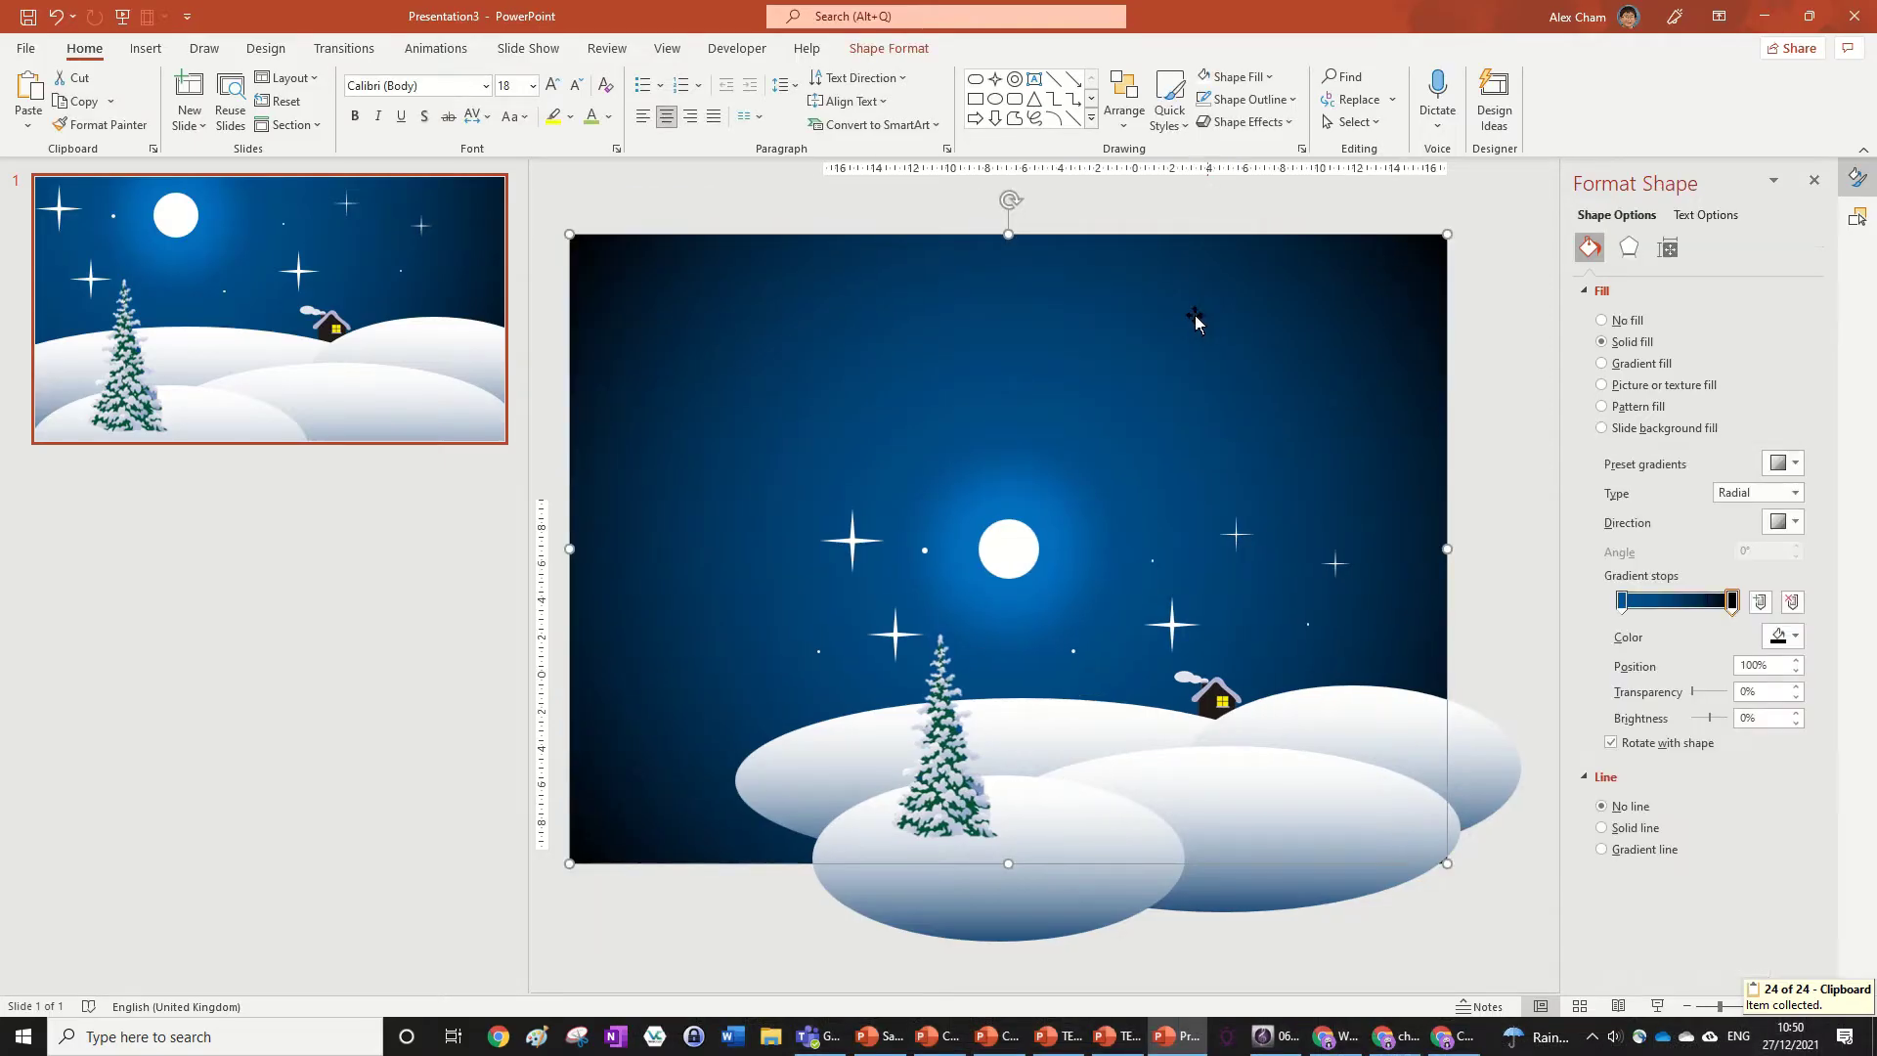
key(ctrl+v)
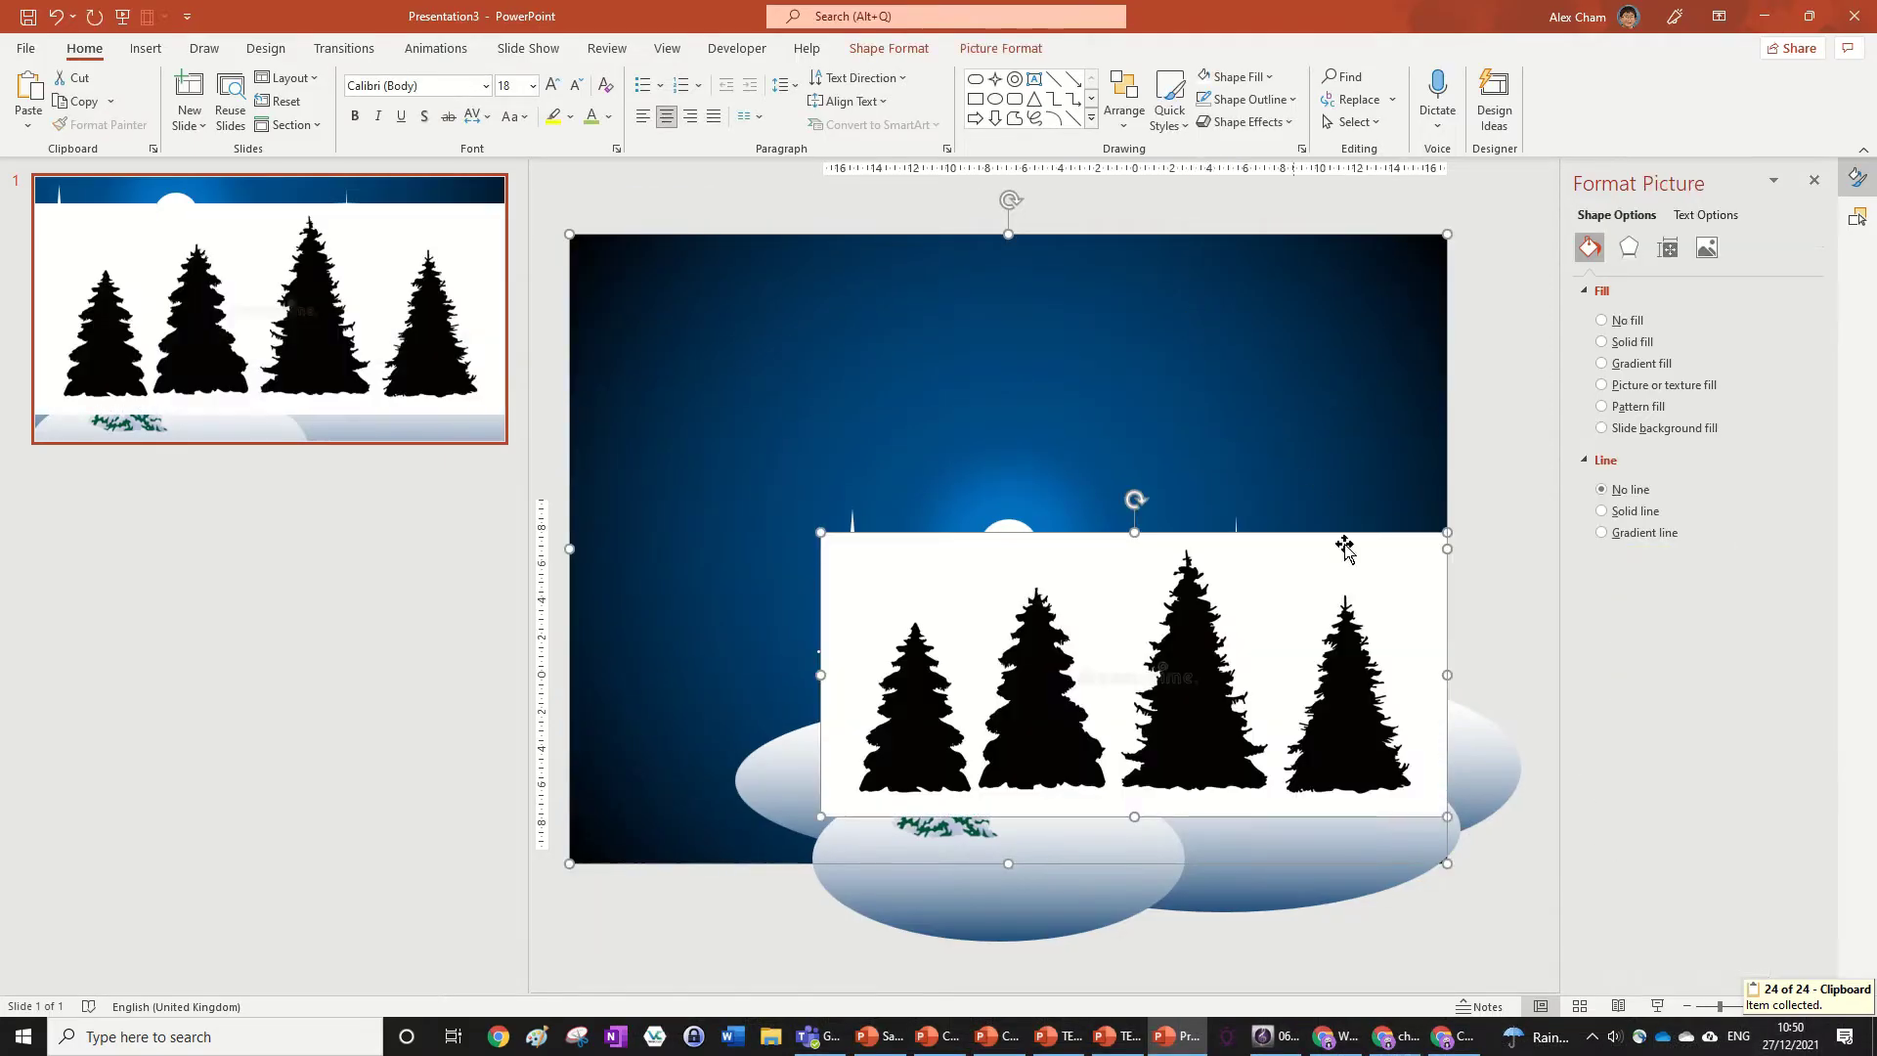
click(1469, 403)
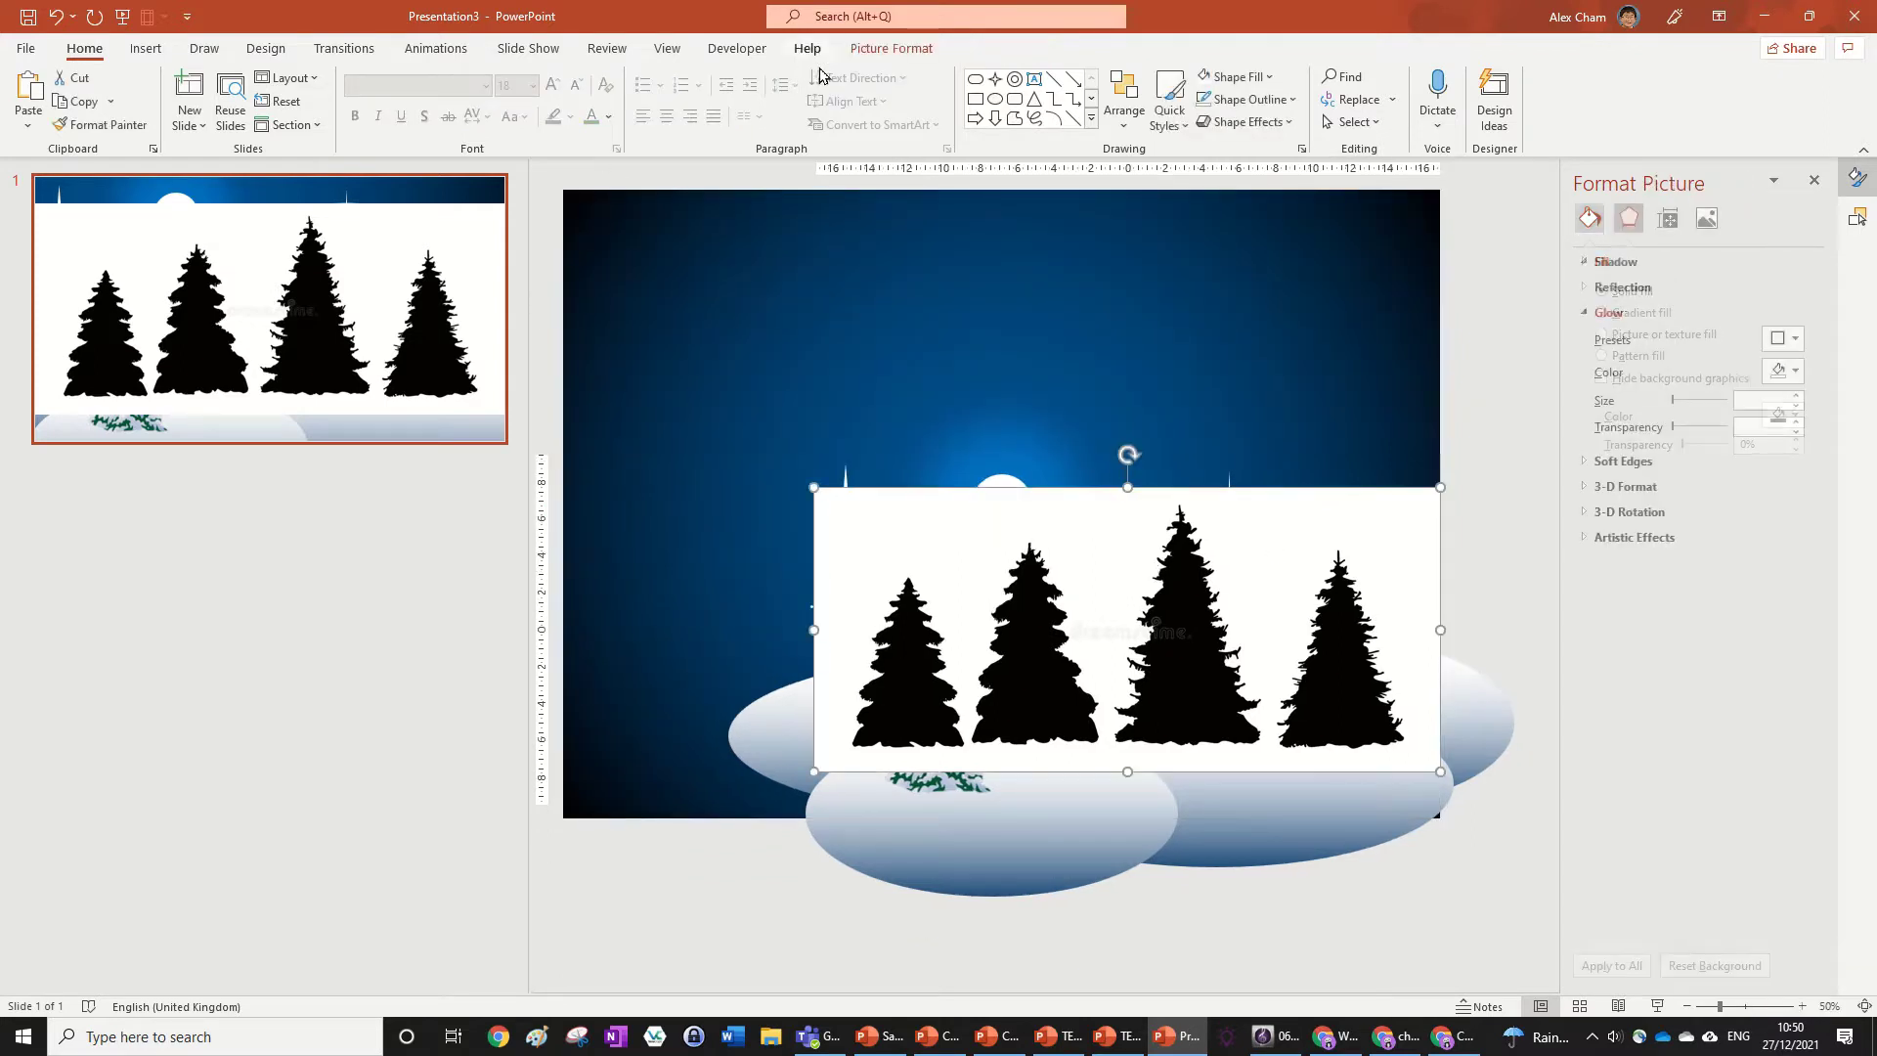
click(894, 48)
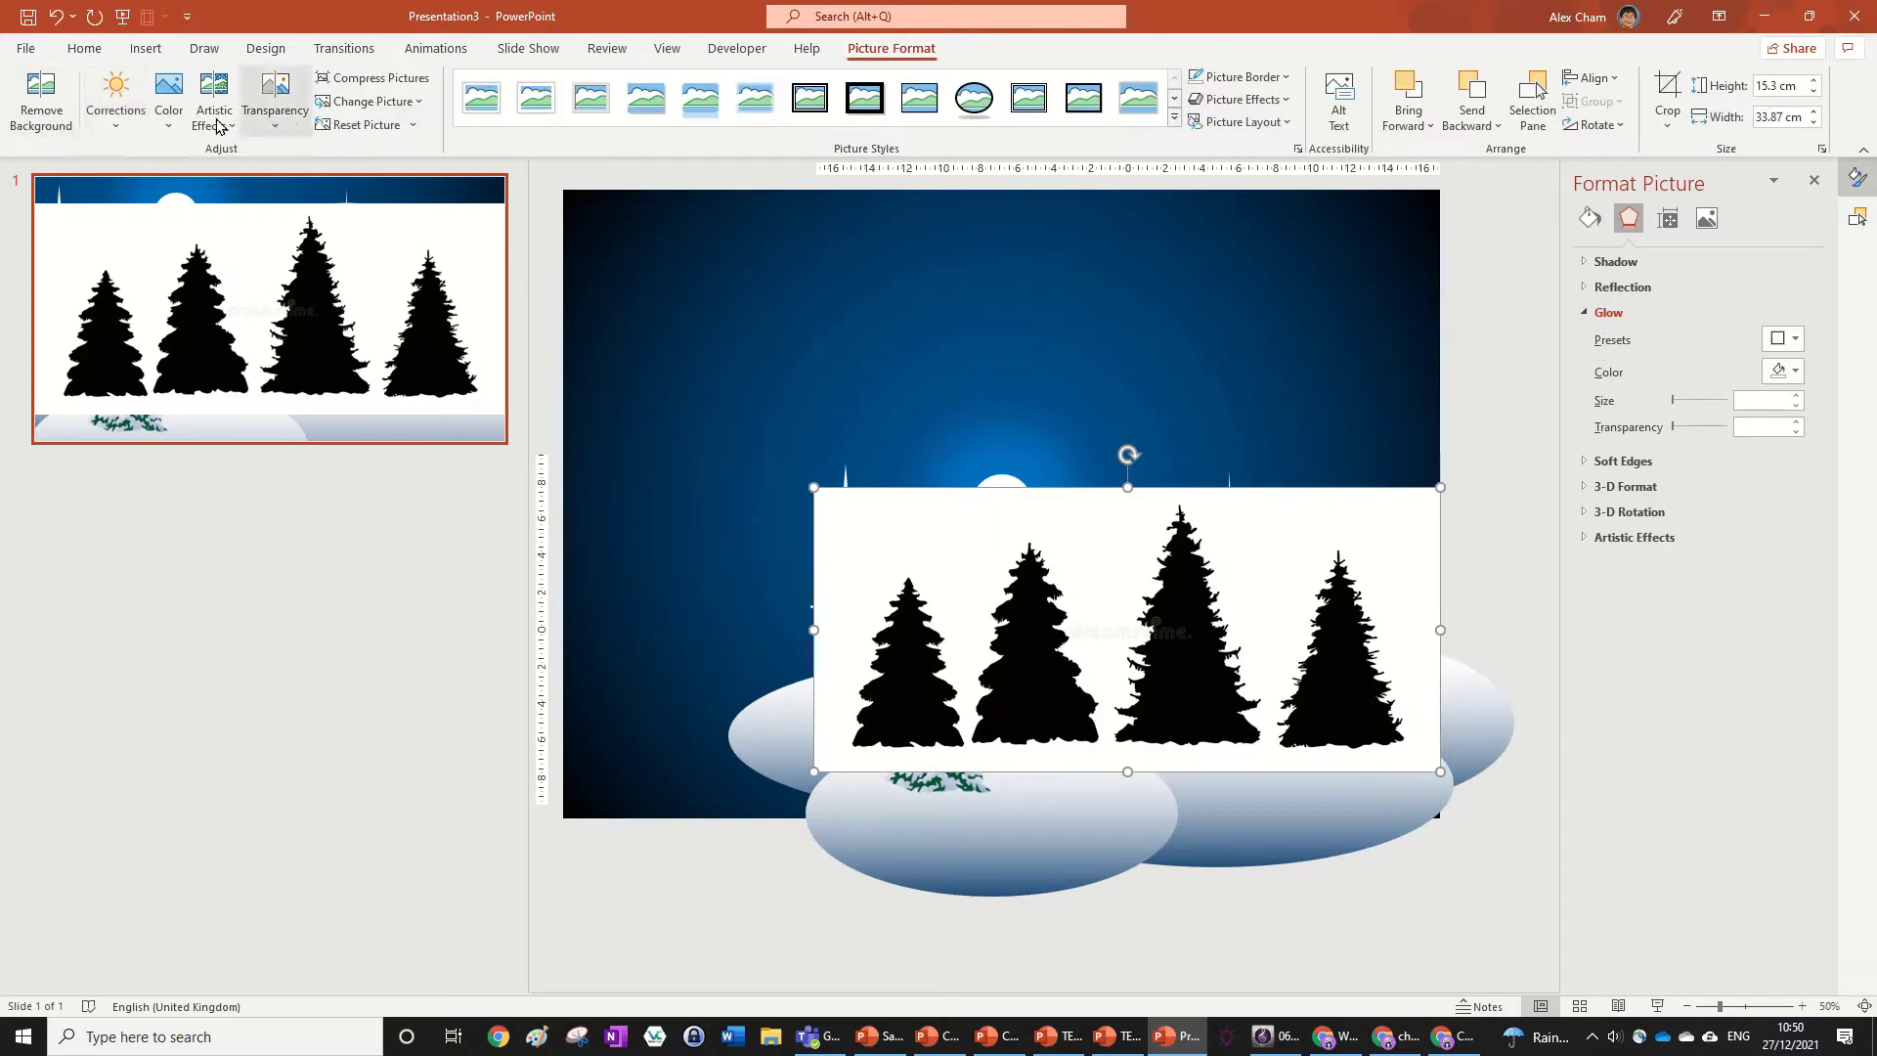
click(168, 96)
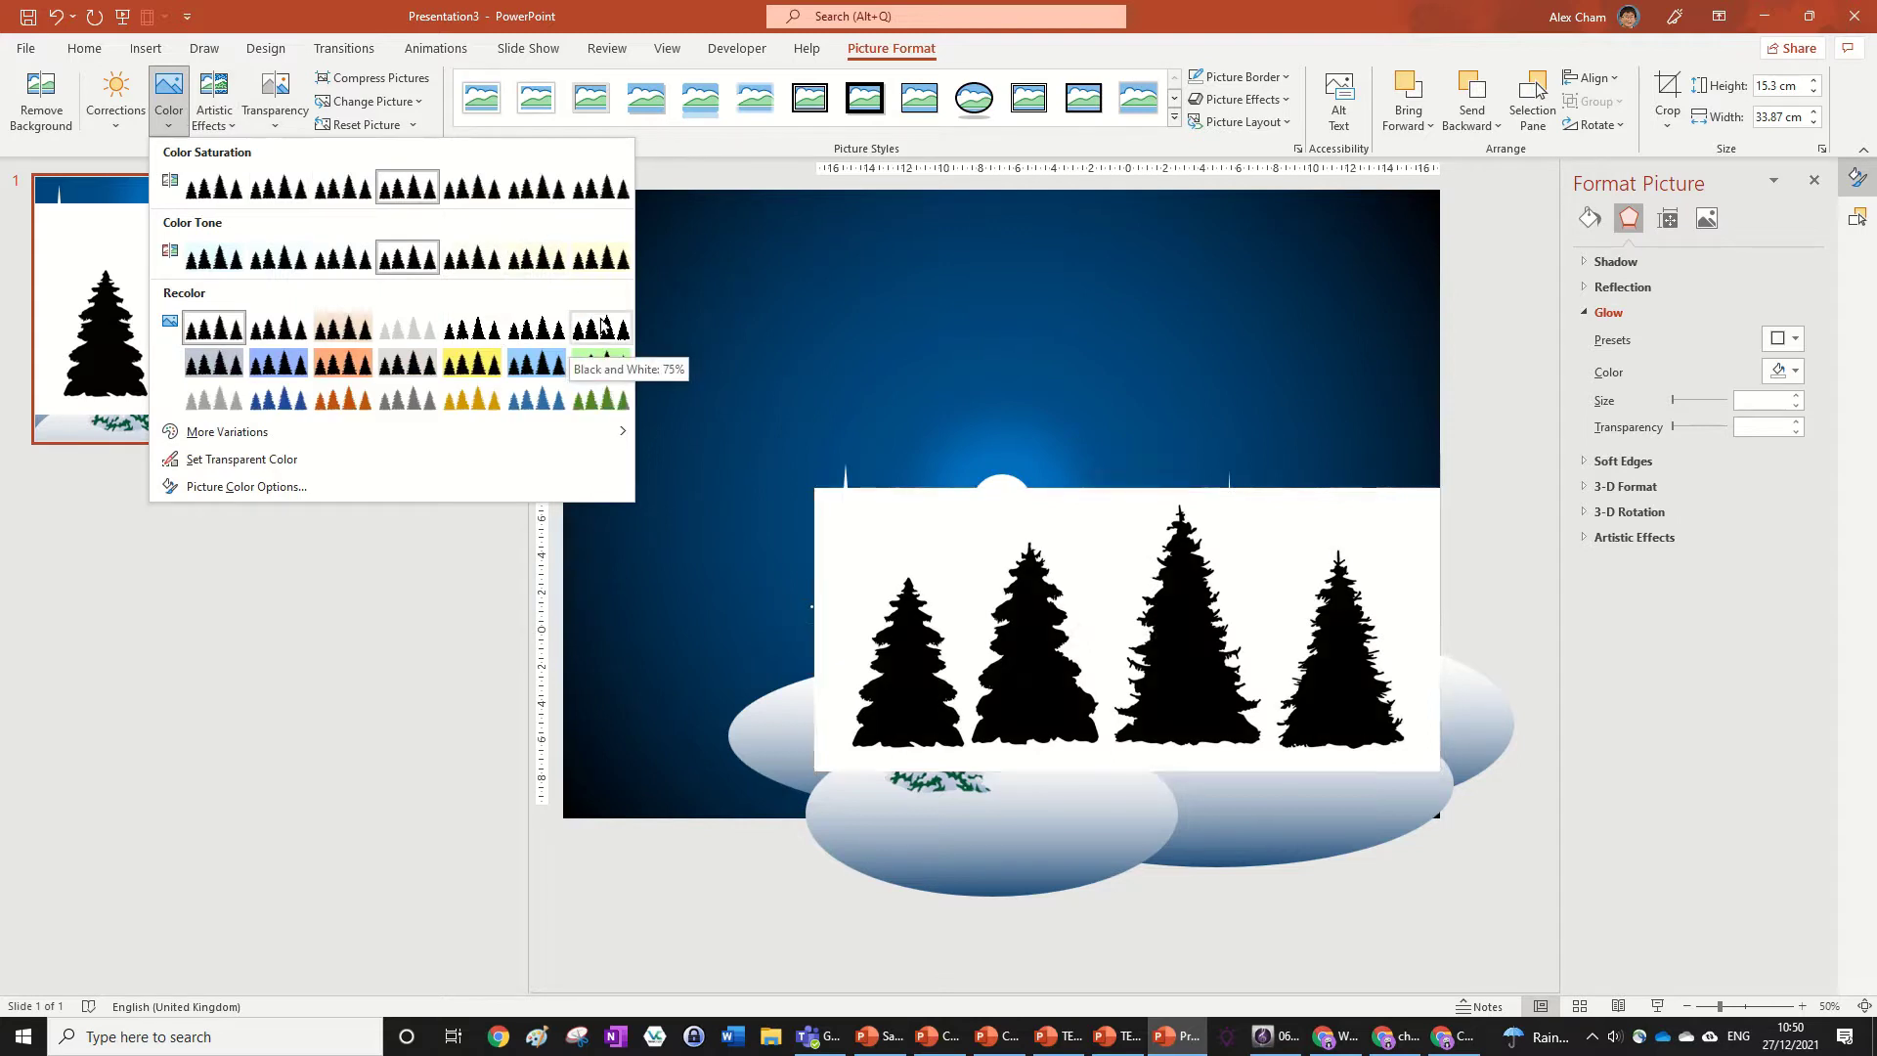
click(602, 327)
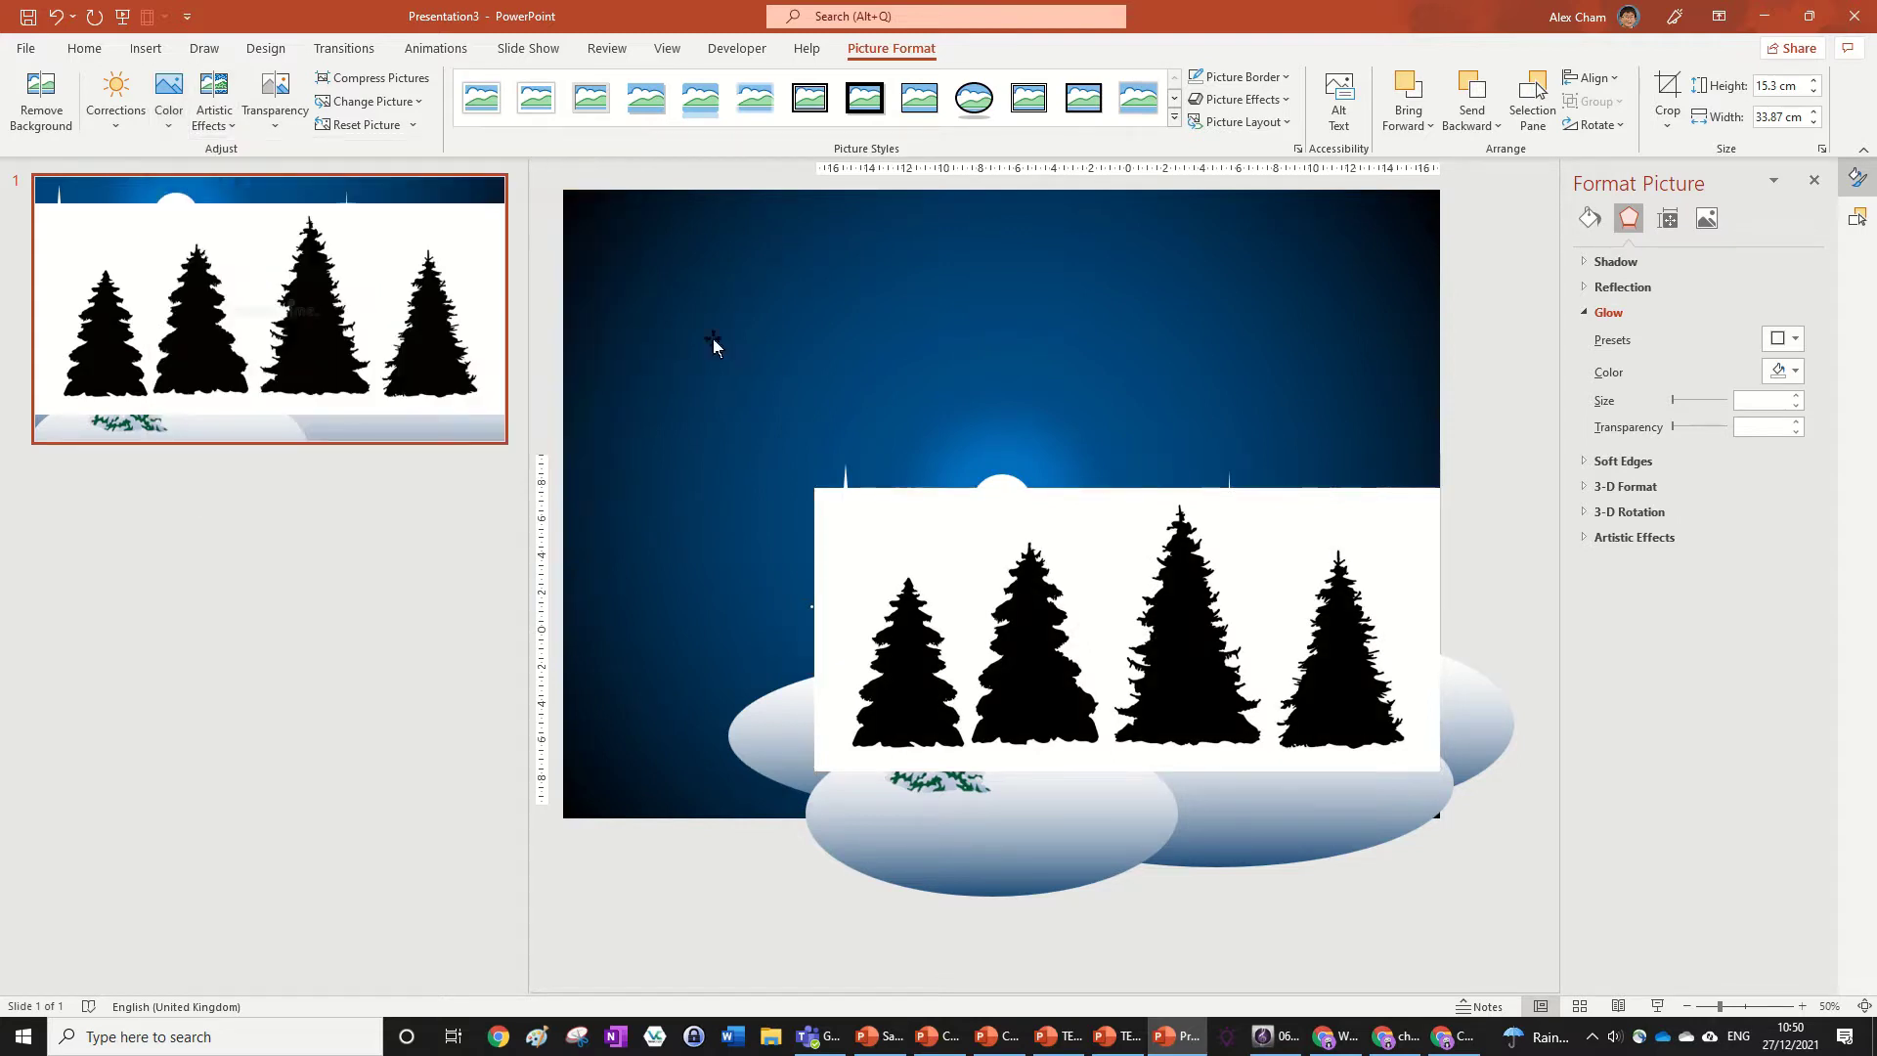
ctrl+scroll(1357, 584, up, 5)
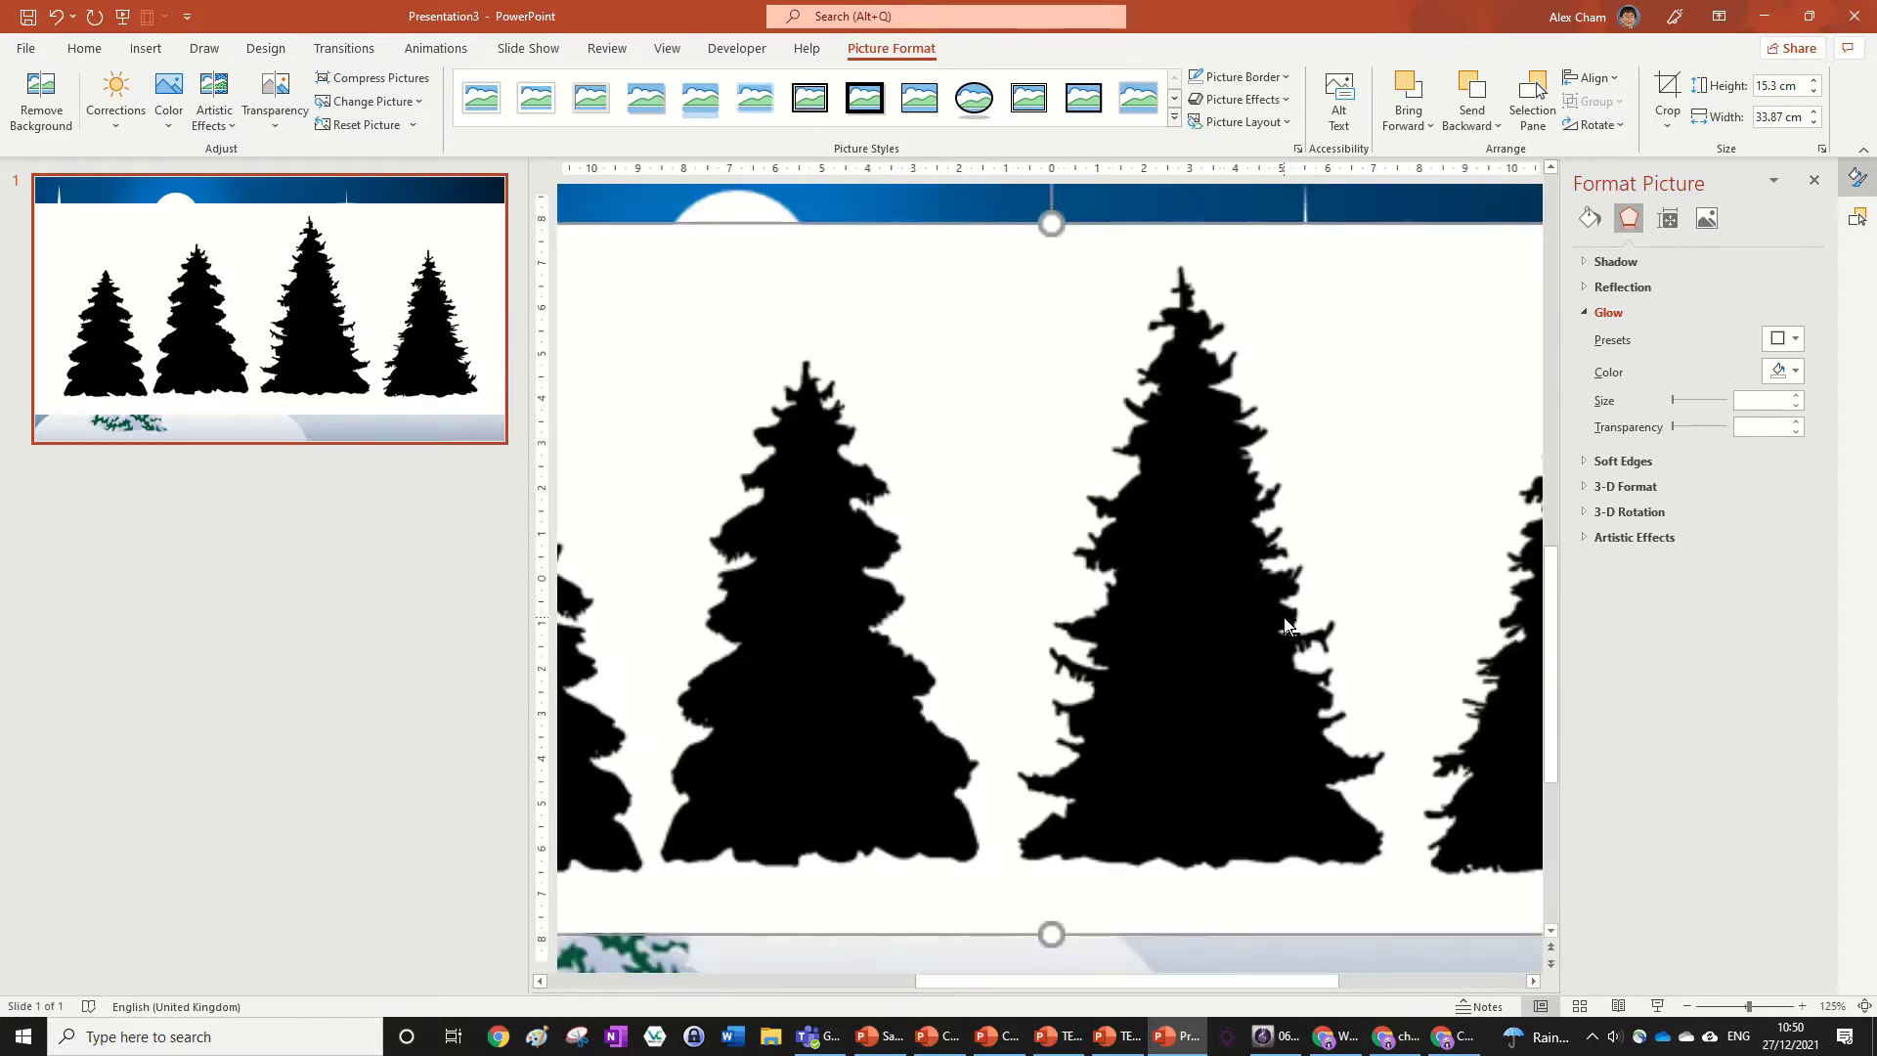
ctrl+scroll(1287, 616, down, 6)
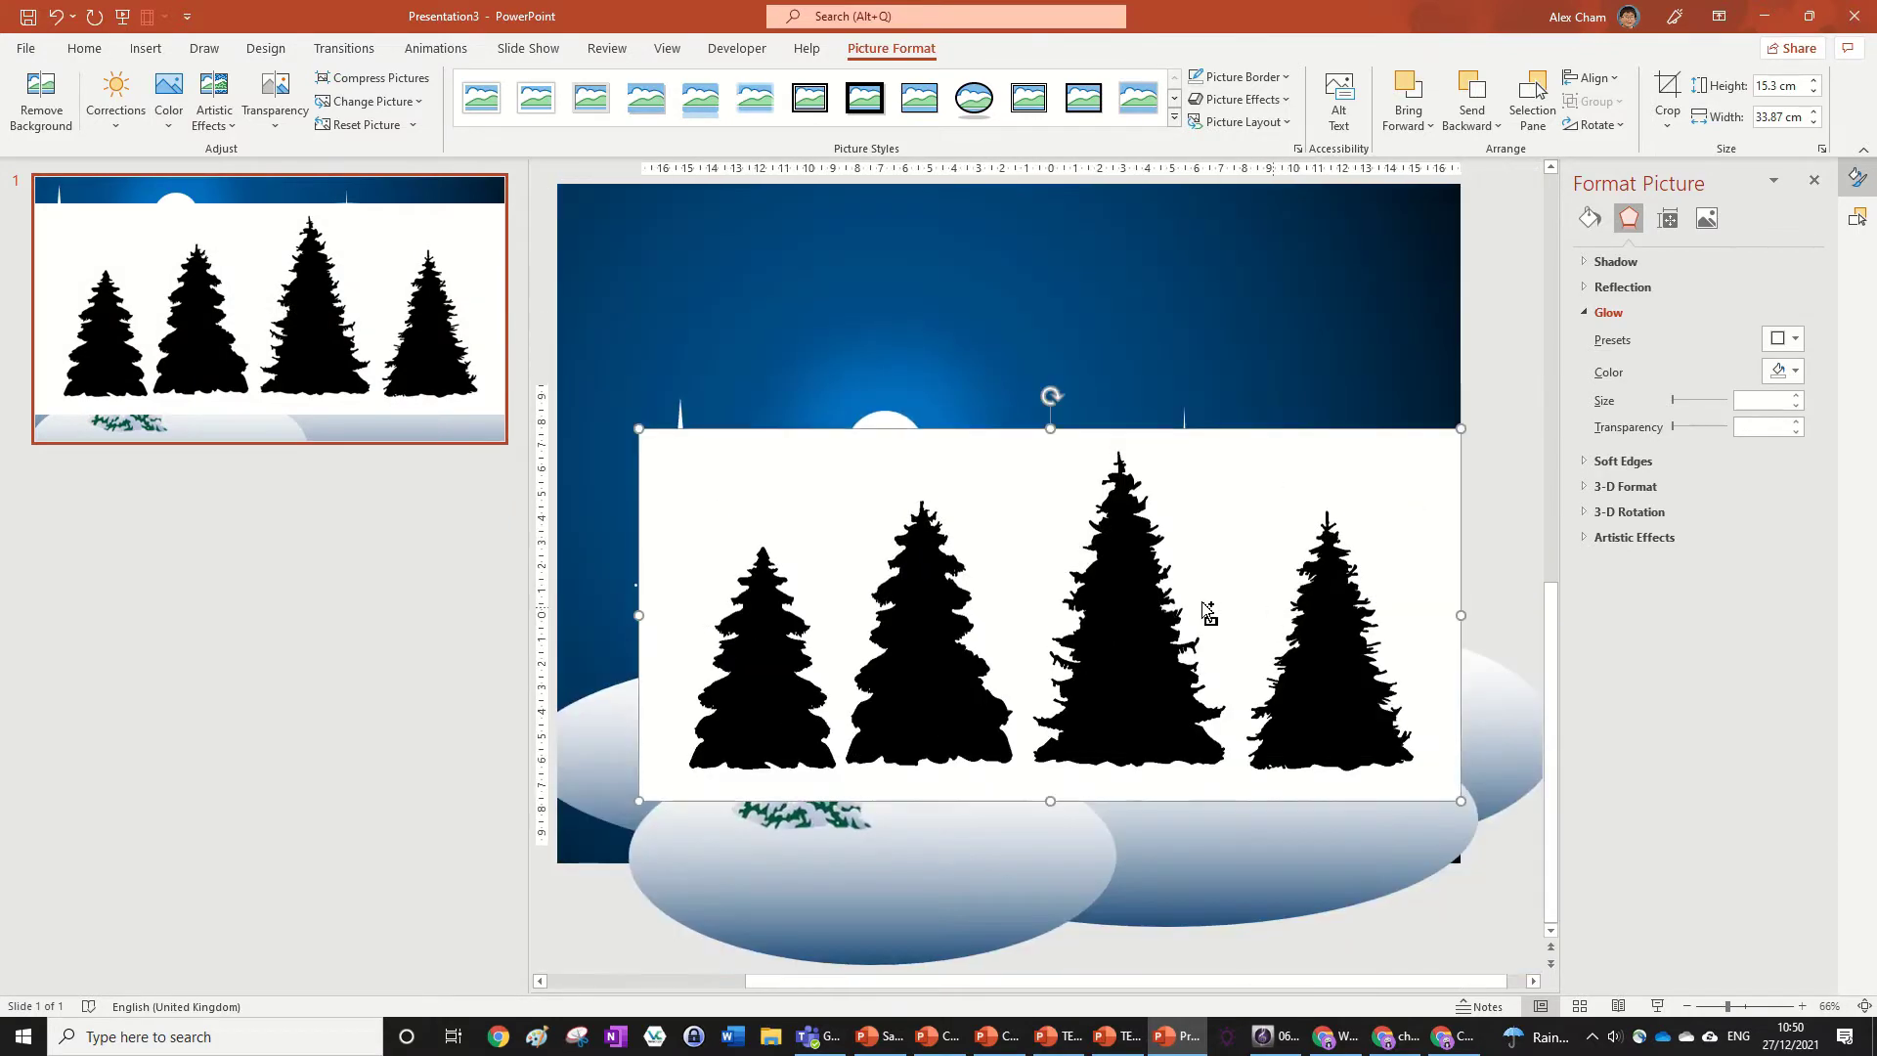
key(ctrl+x)
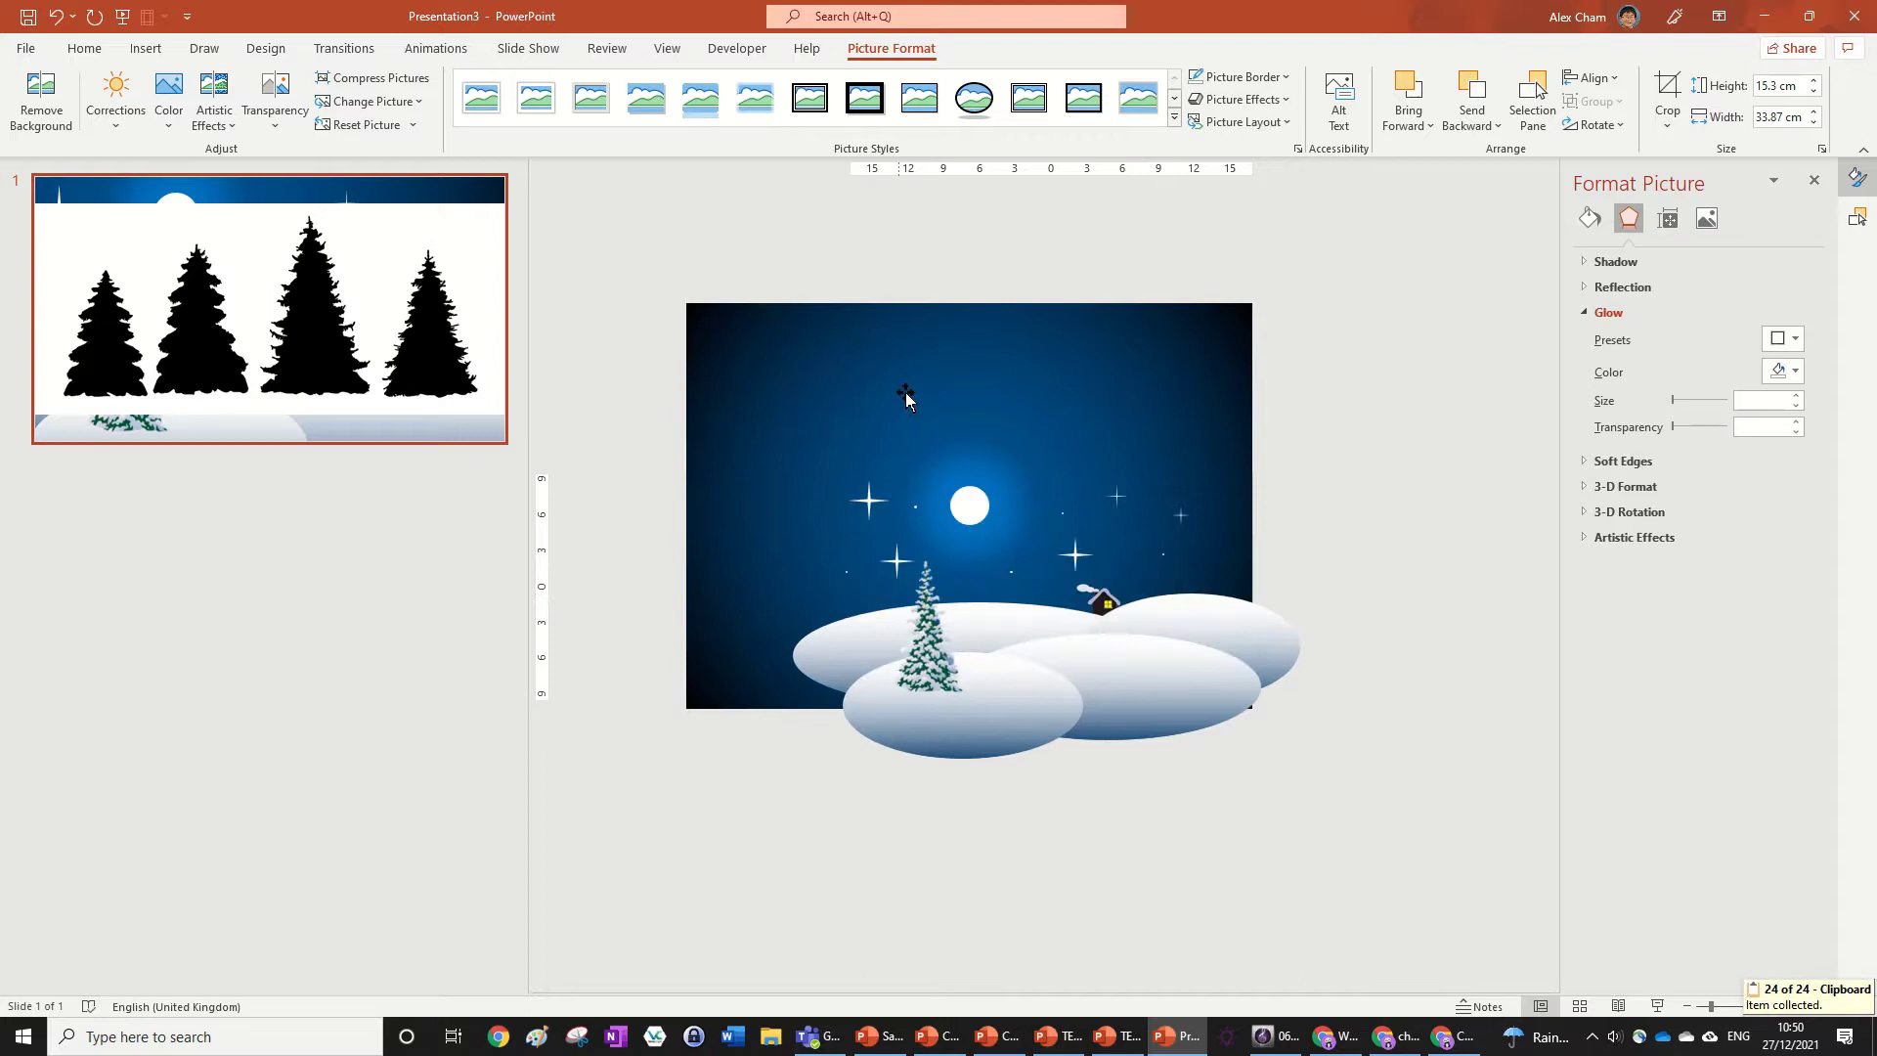
Step: Paste the trees back as a picture and make its white background transparent
right_click(906, 391)
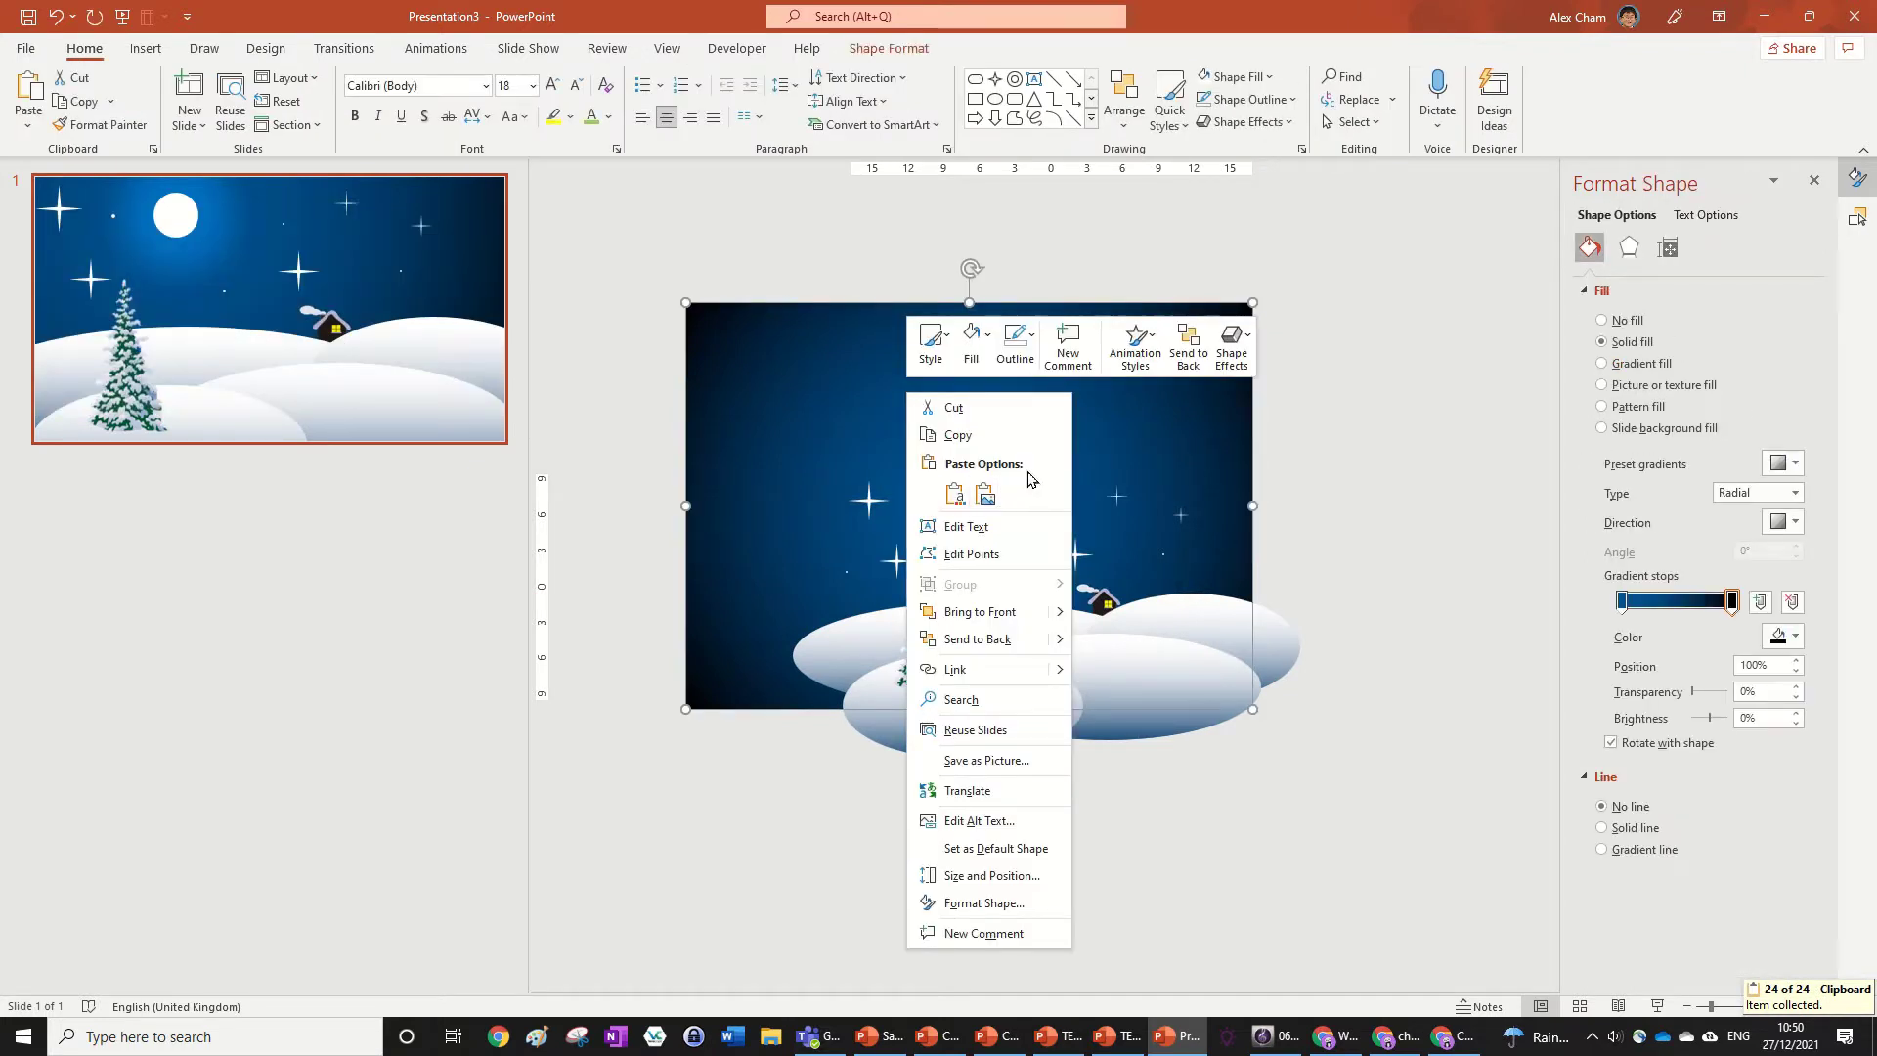
click(987, 494)
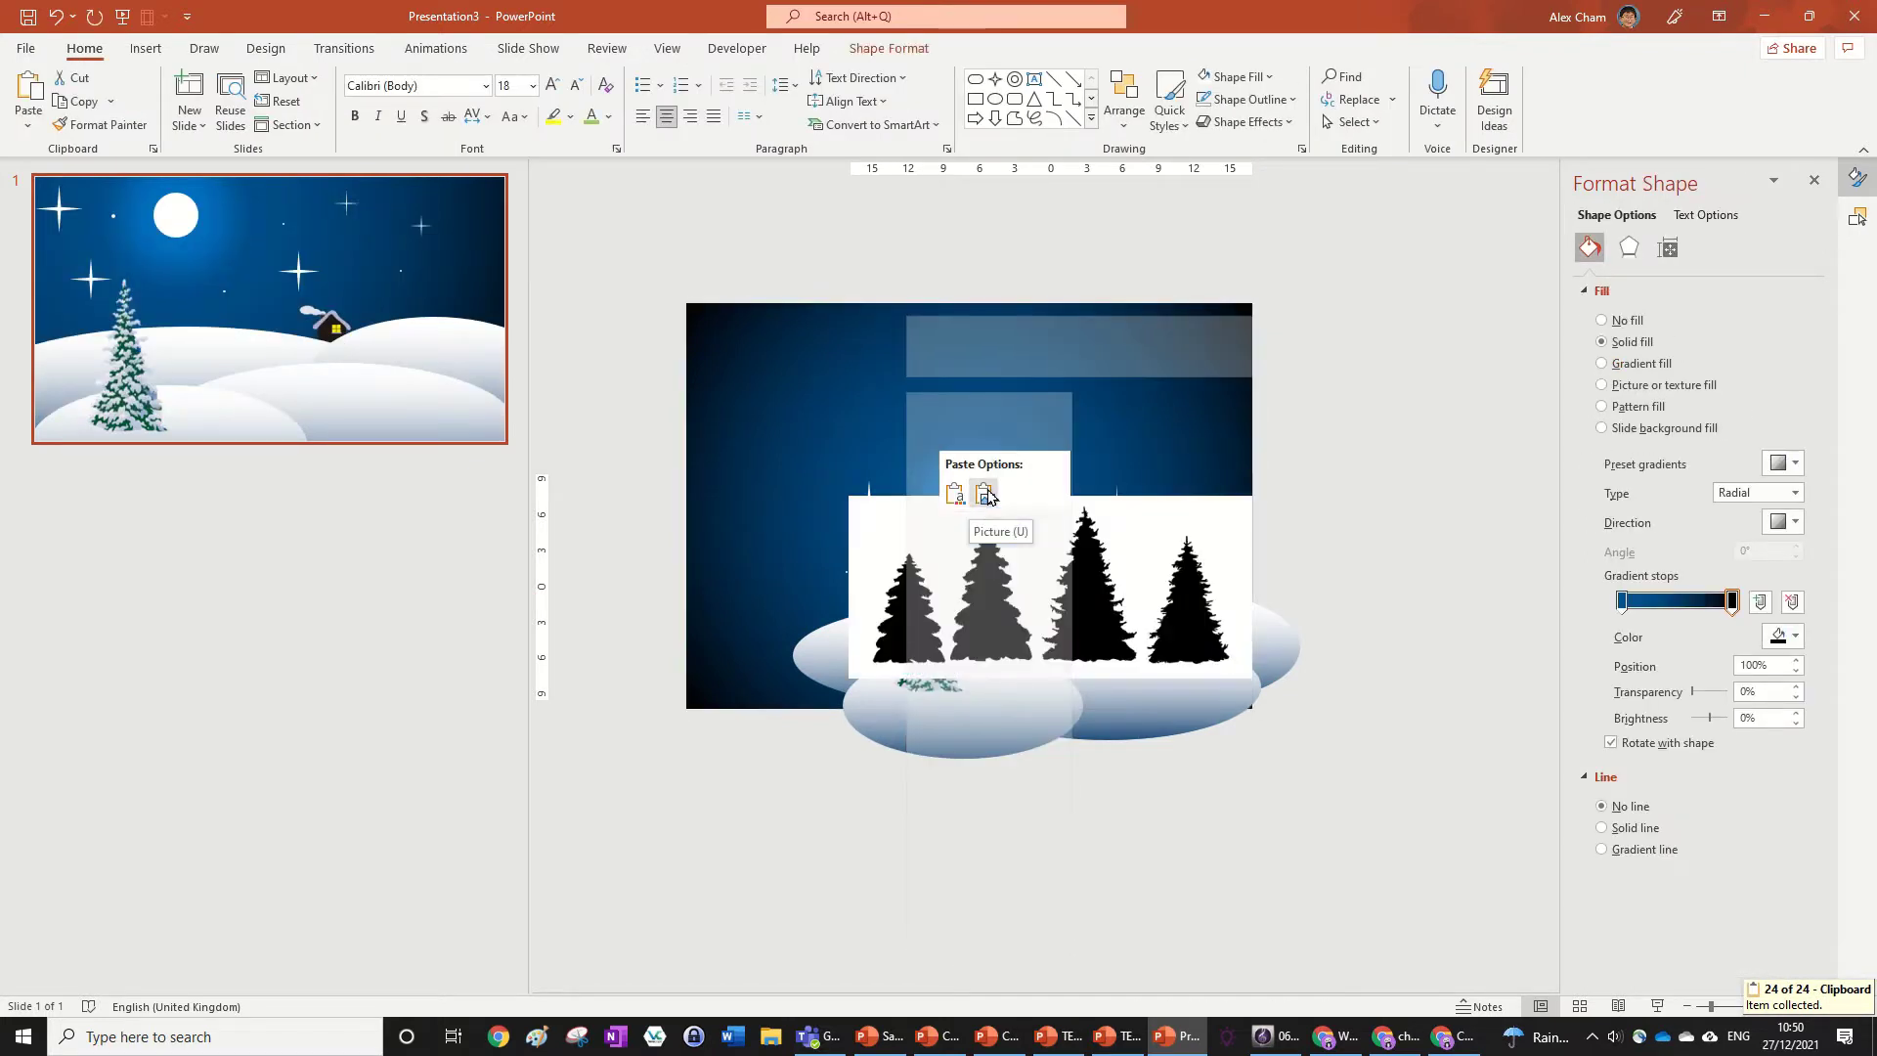
scroll(1253, 552, up, 4)
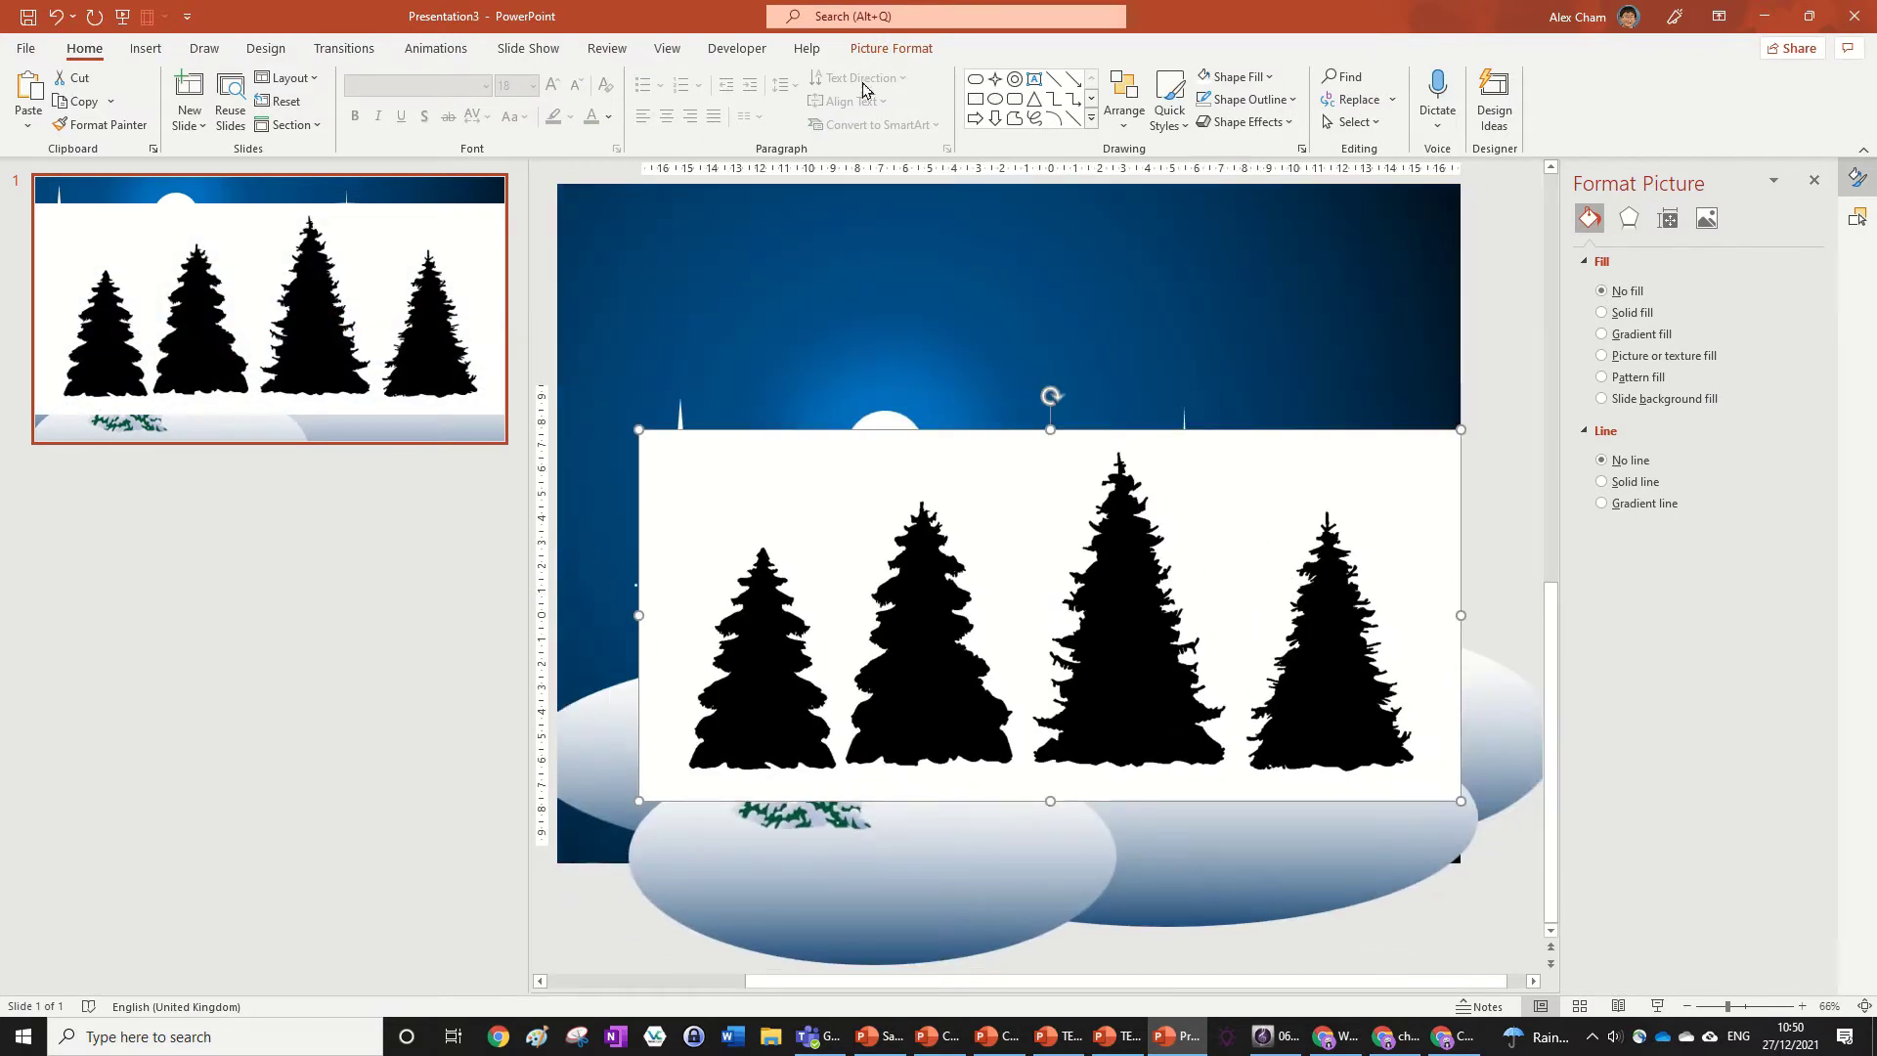
click(900, 48)
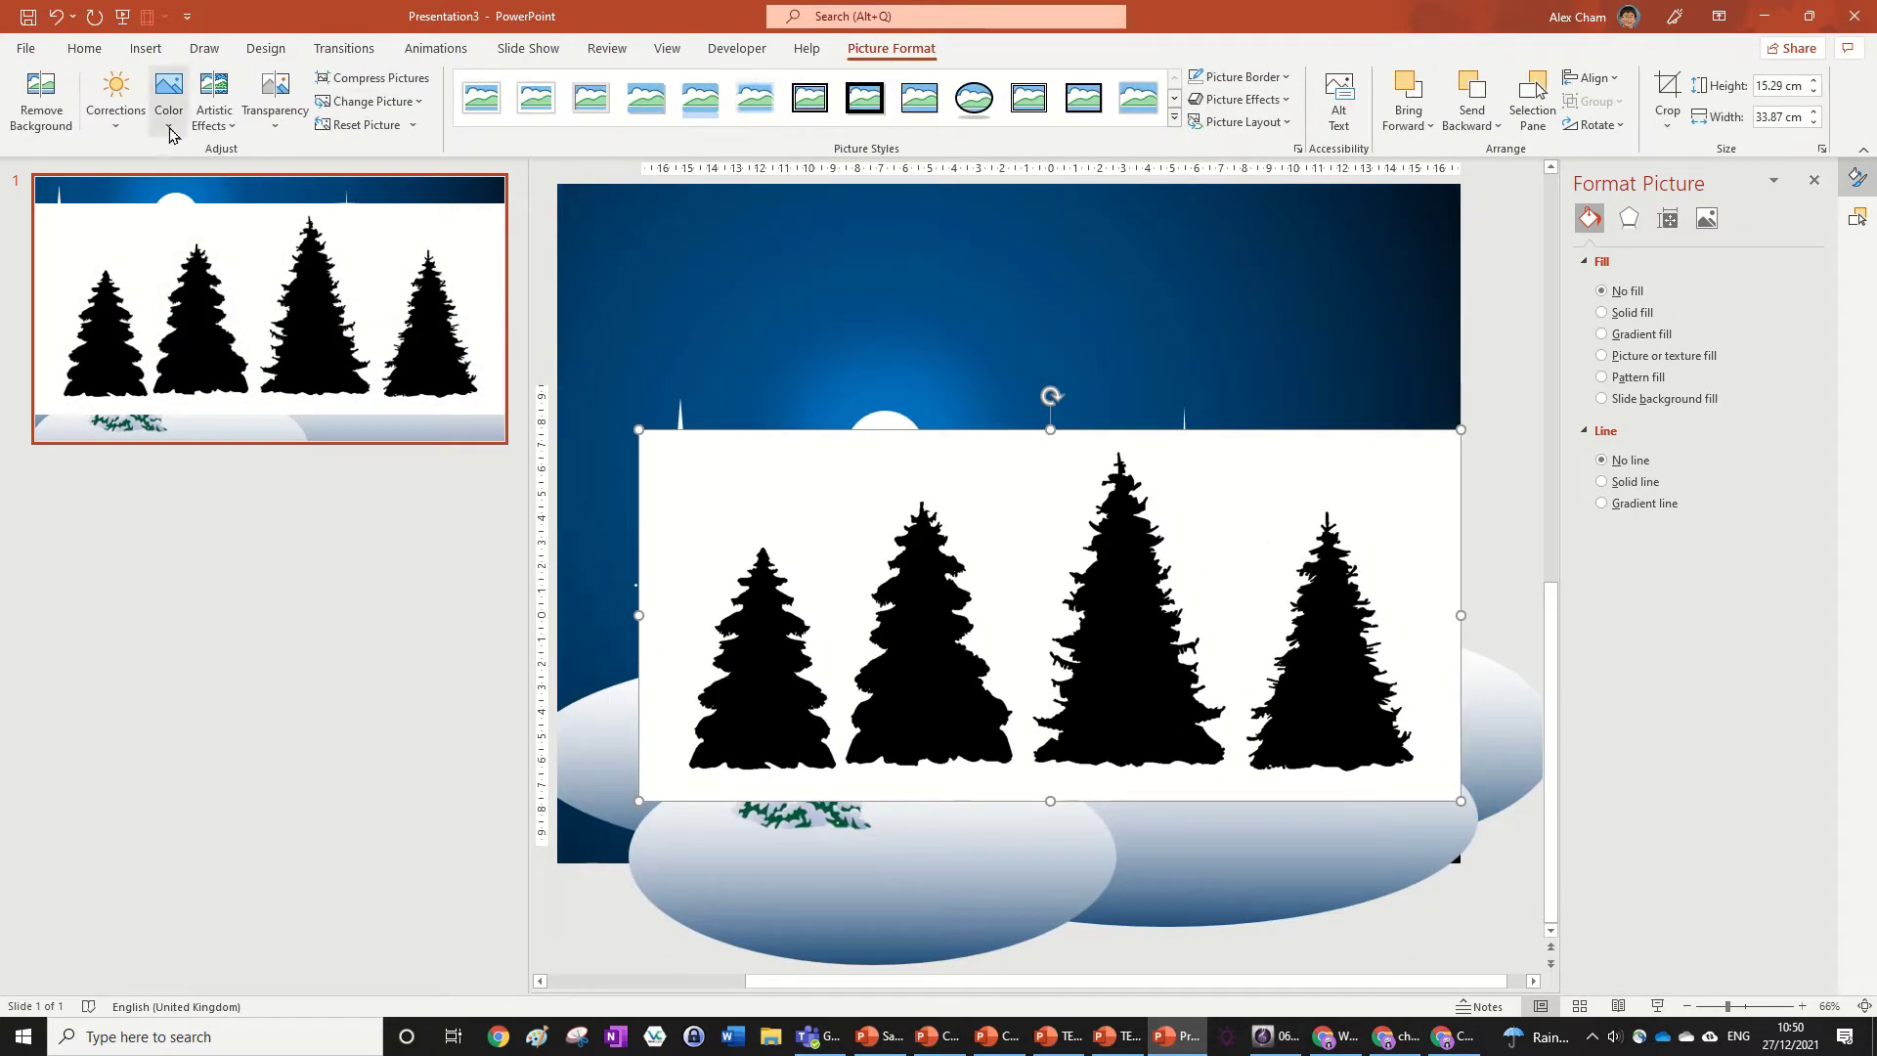
click(168, 98)
click(323, 460)
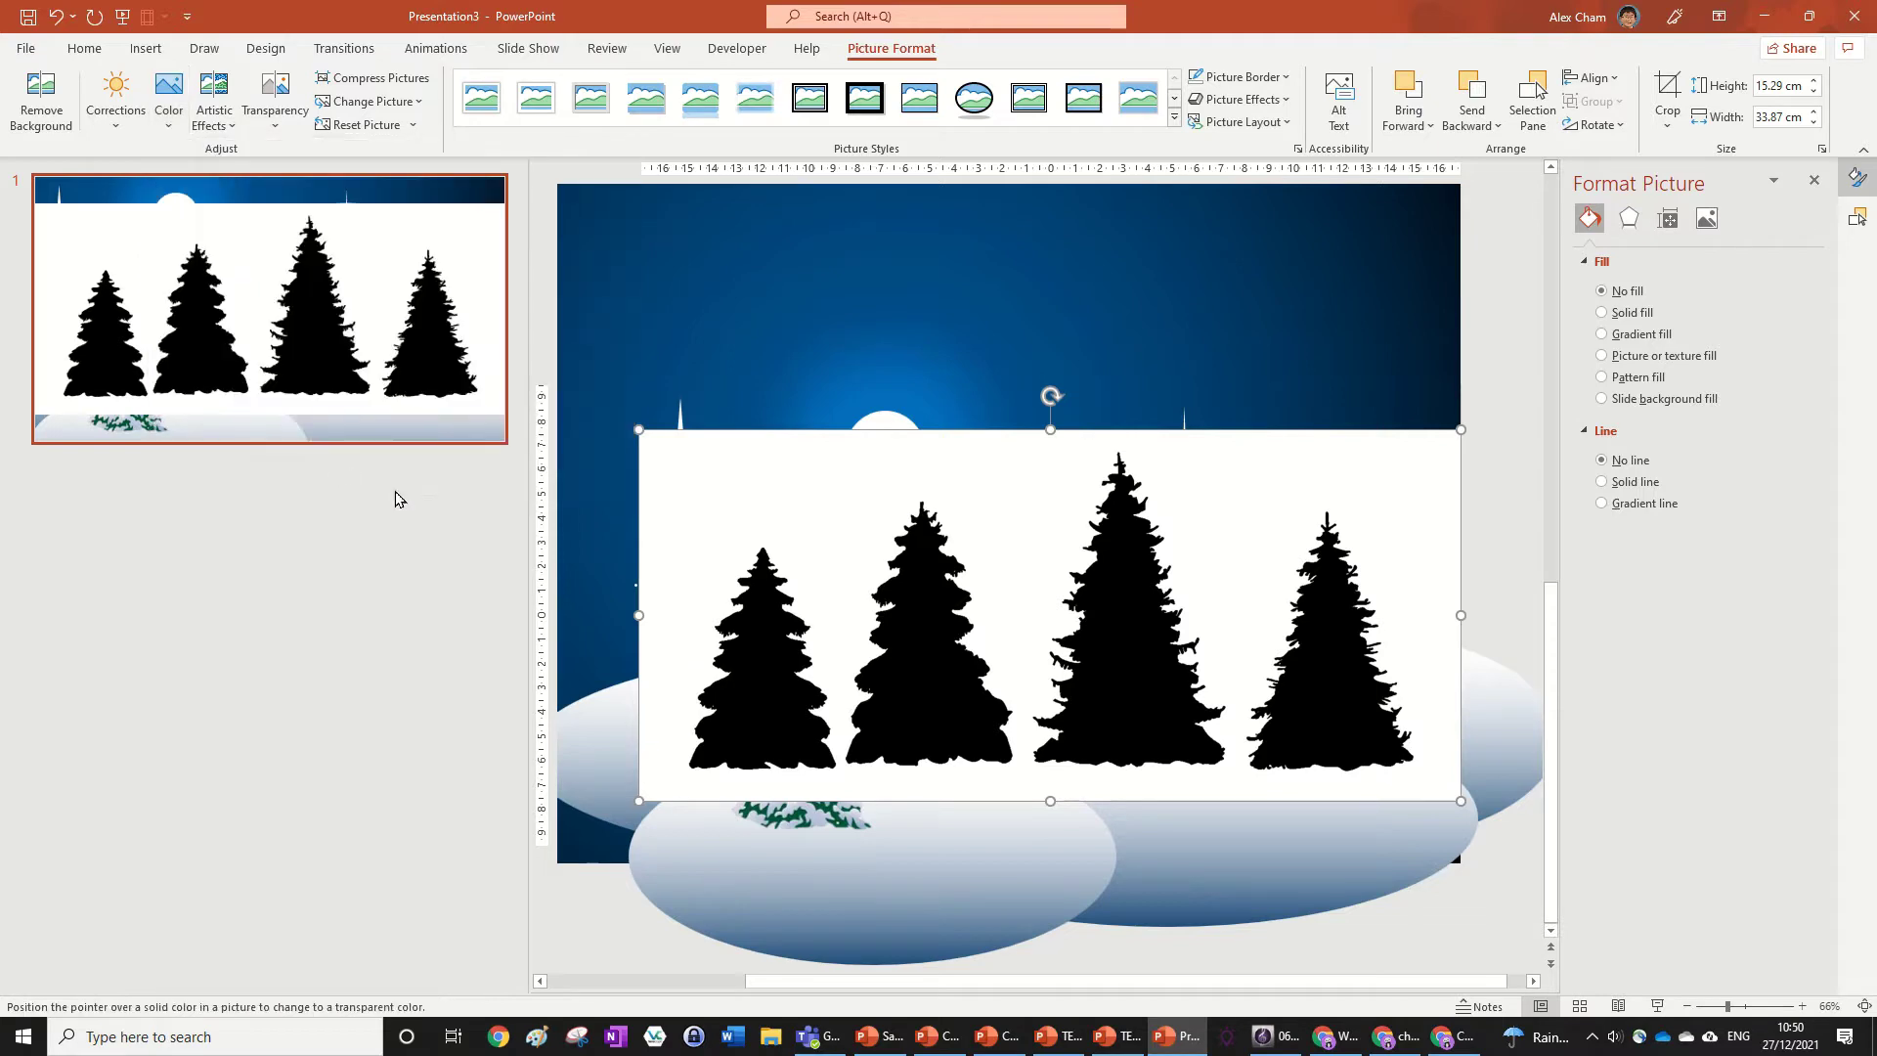
click(805, 498)
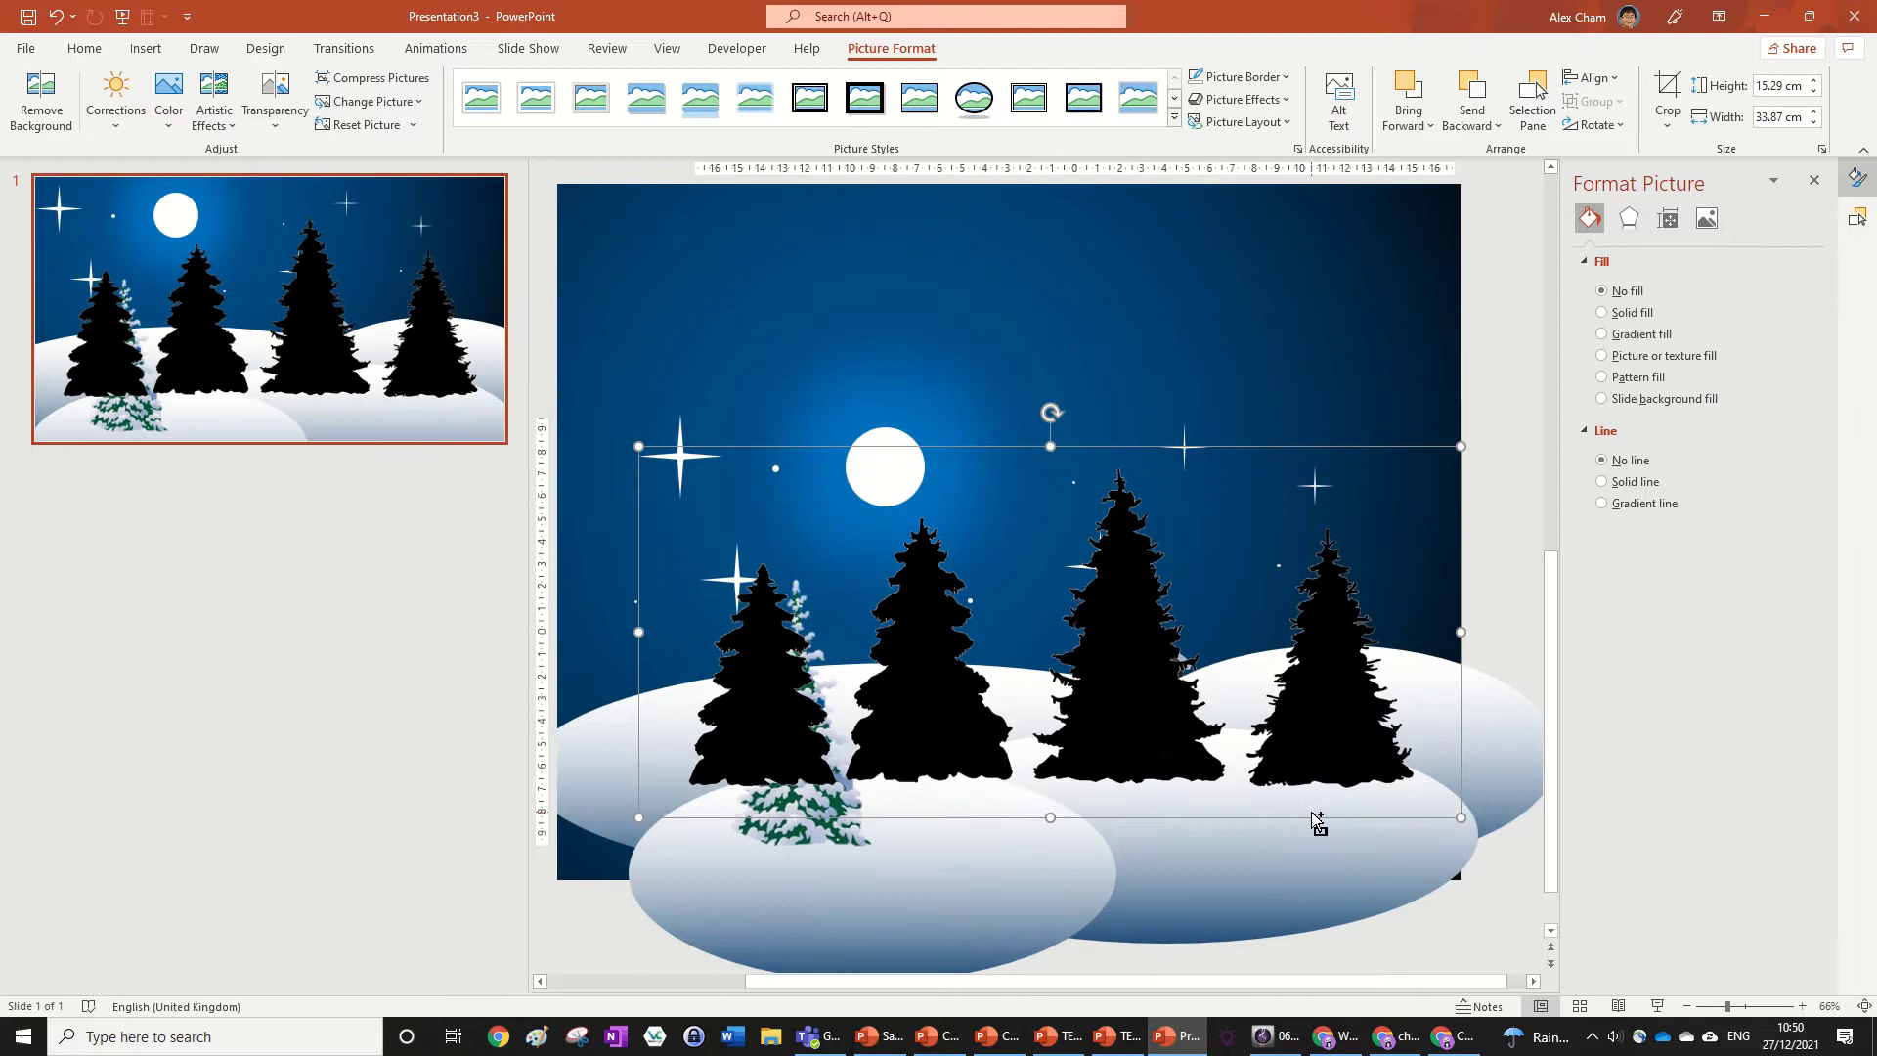
Step: Move the tree picture so the trees stand along the horizon above the hills
scroll(1317, 821, up, 1)
drag(1115, 600, 966, 454)
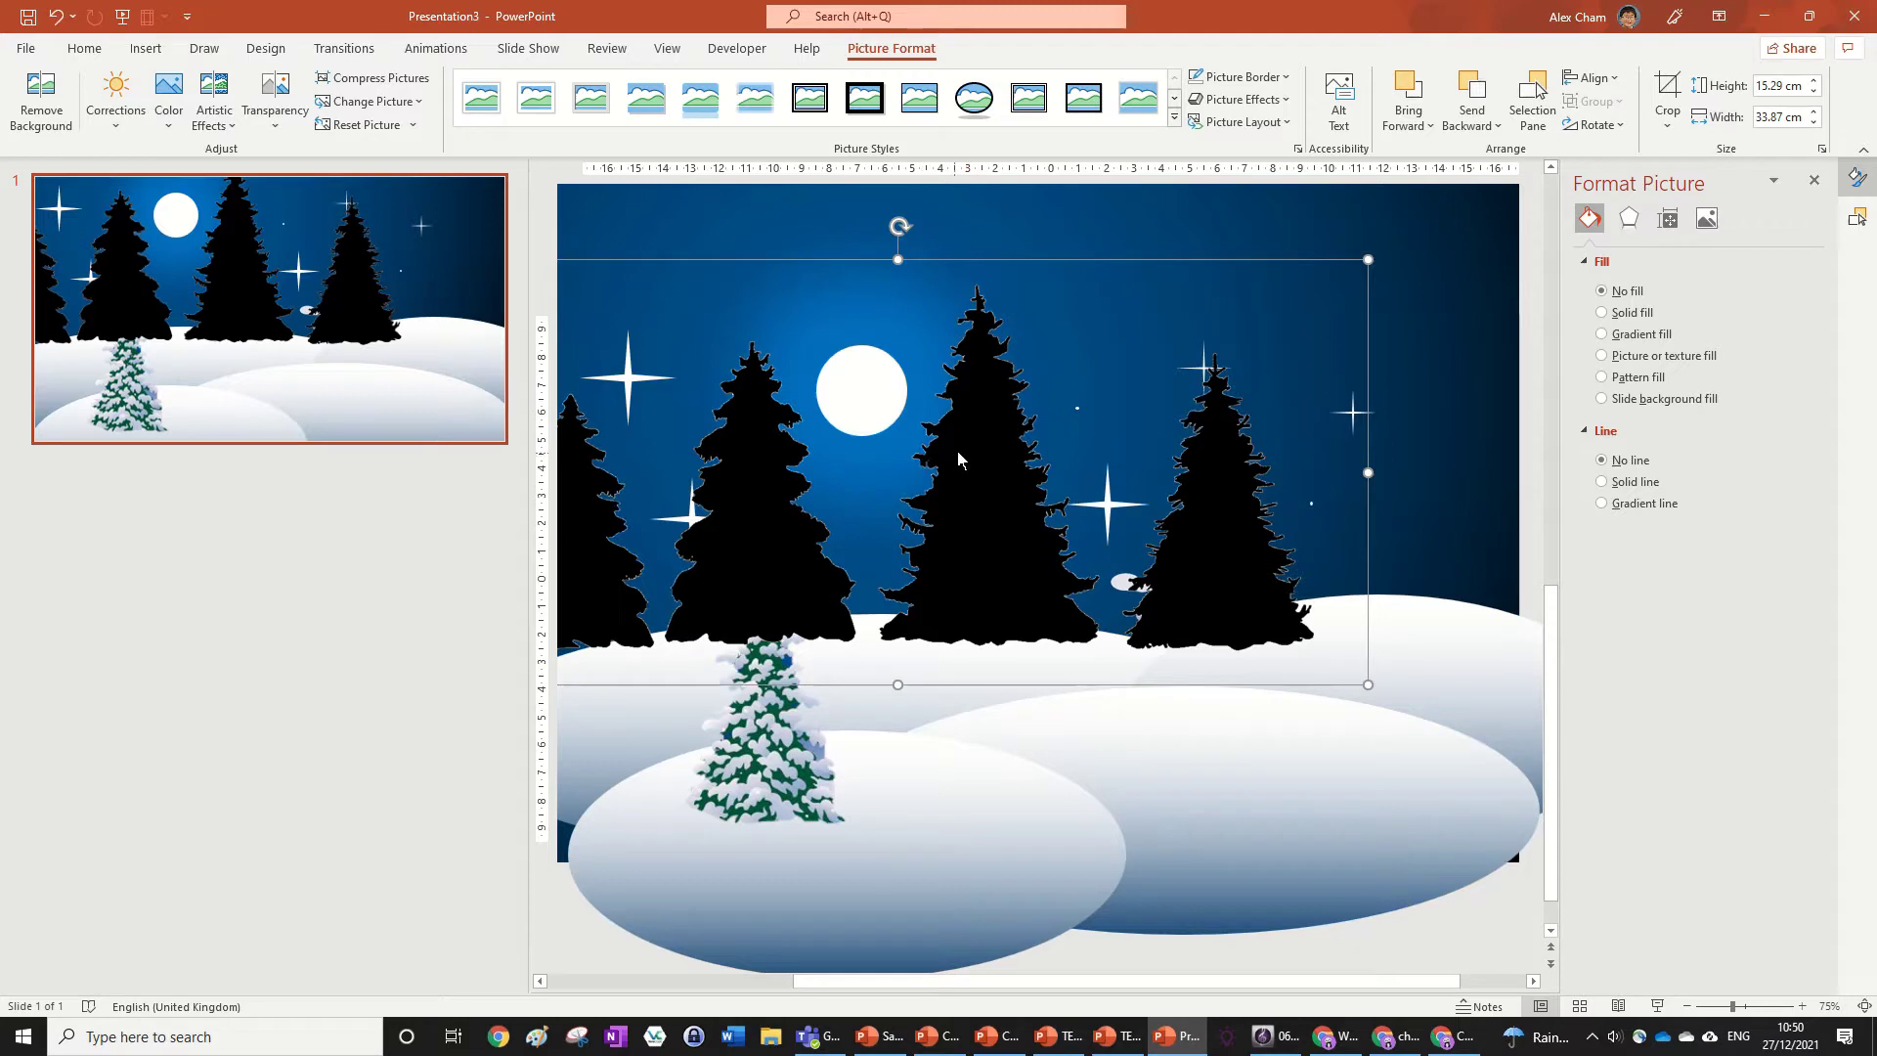
drag(958, 449, 1023, 485)
scroll(1022, 485, down, 4)
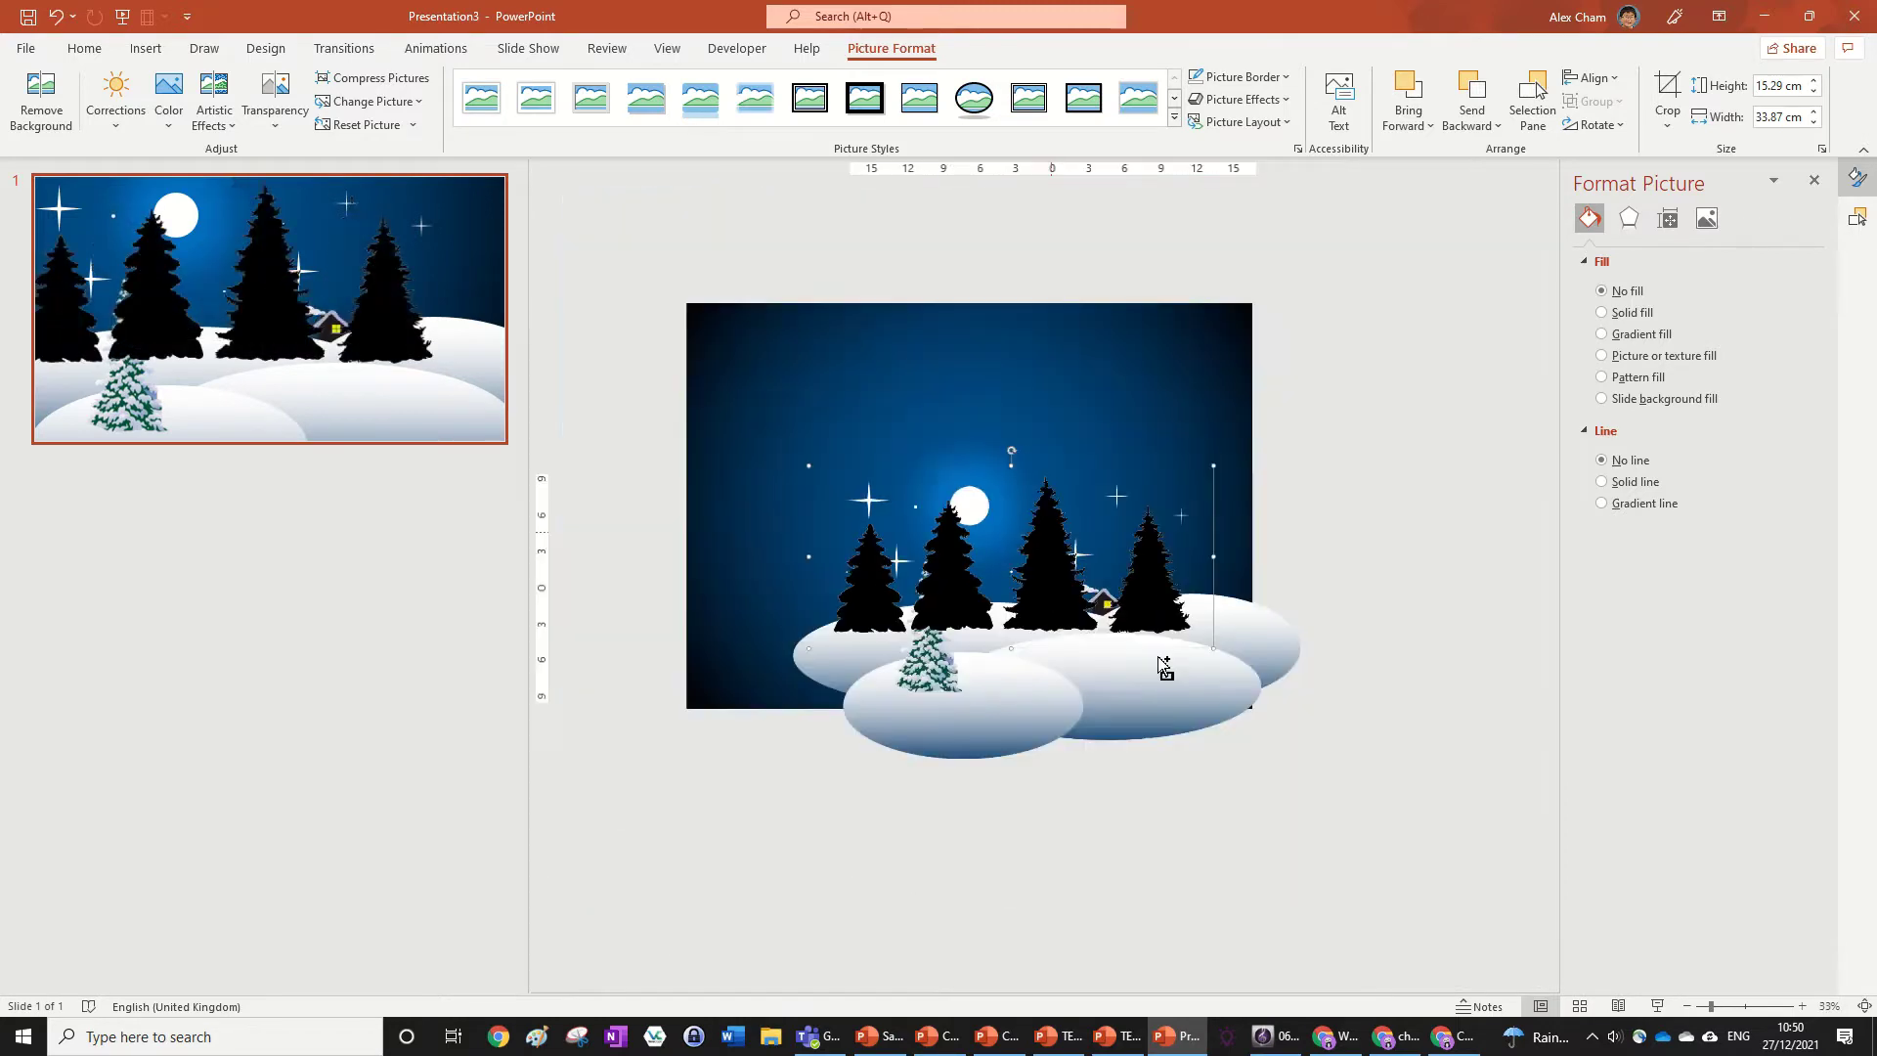
scroll(1163, 668, up, 4)
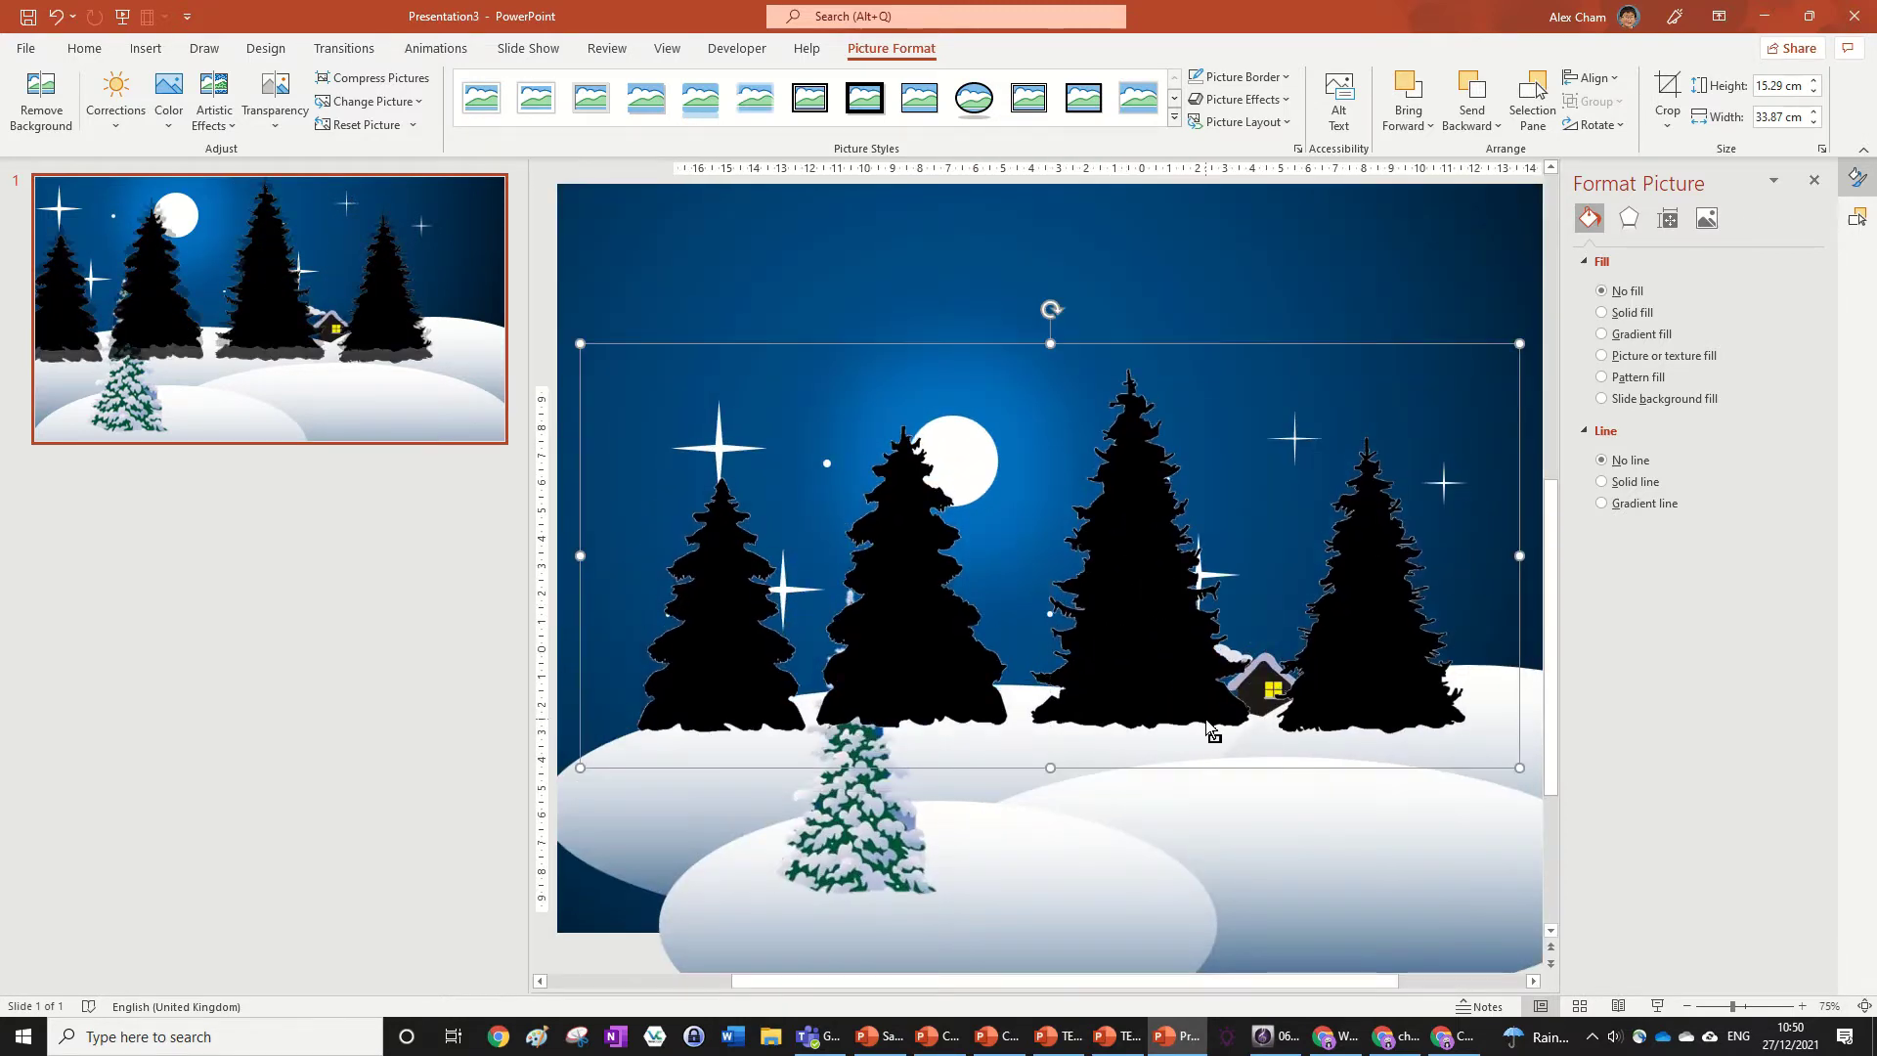
scroll(1207, 721, down, 1)
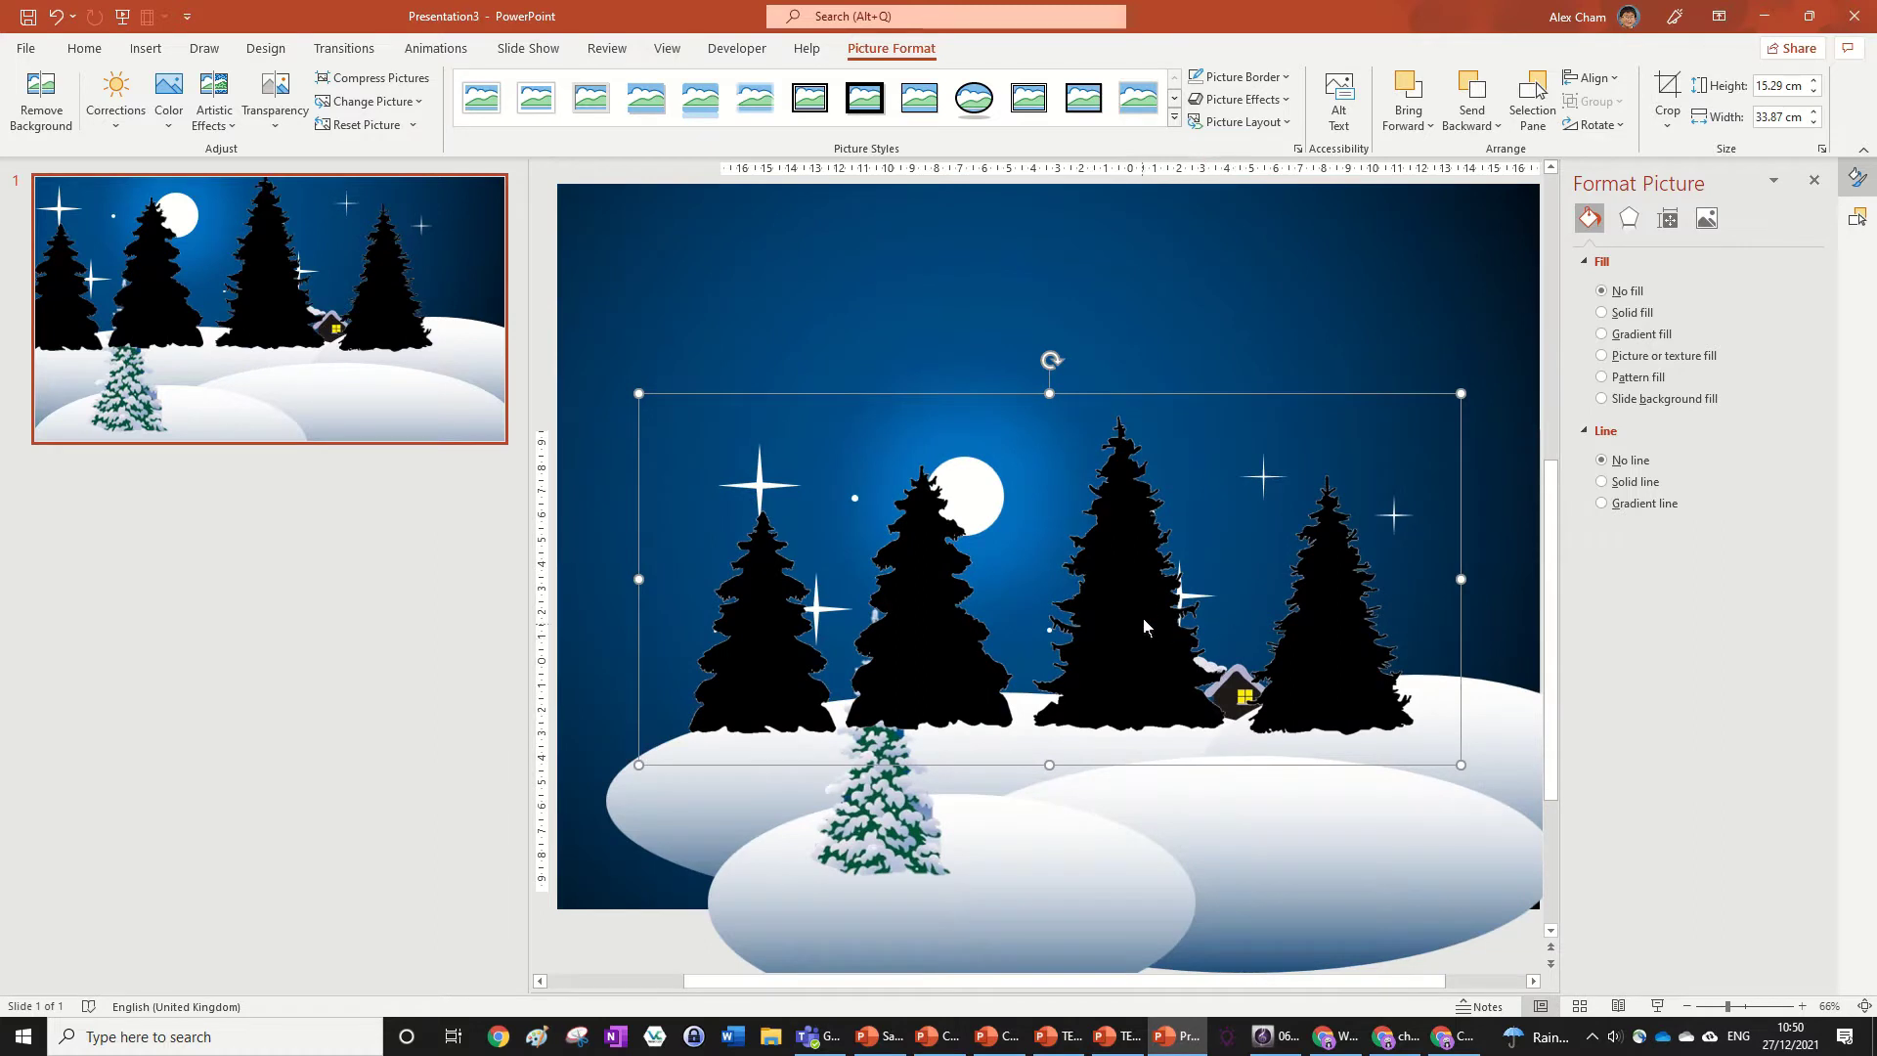
Step: Crop the picture down to the rightmost tree and duplicate it
click(1667, 93)
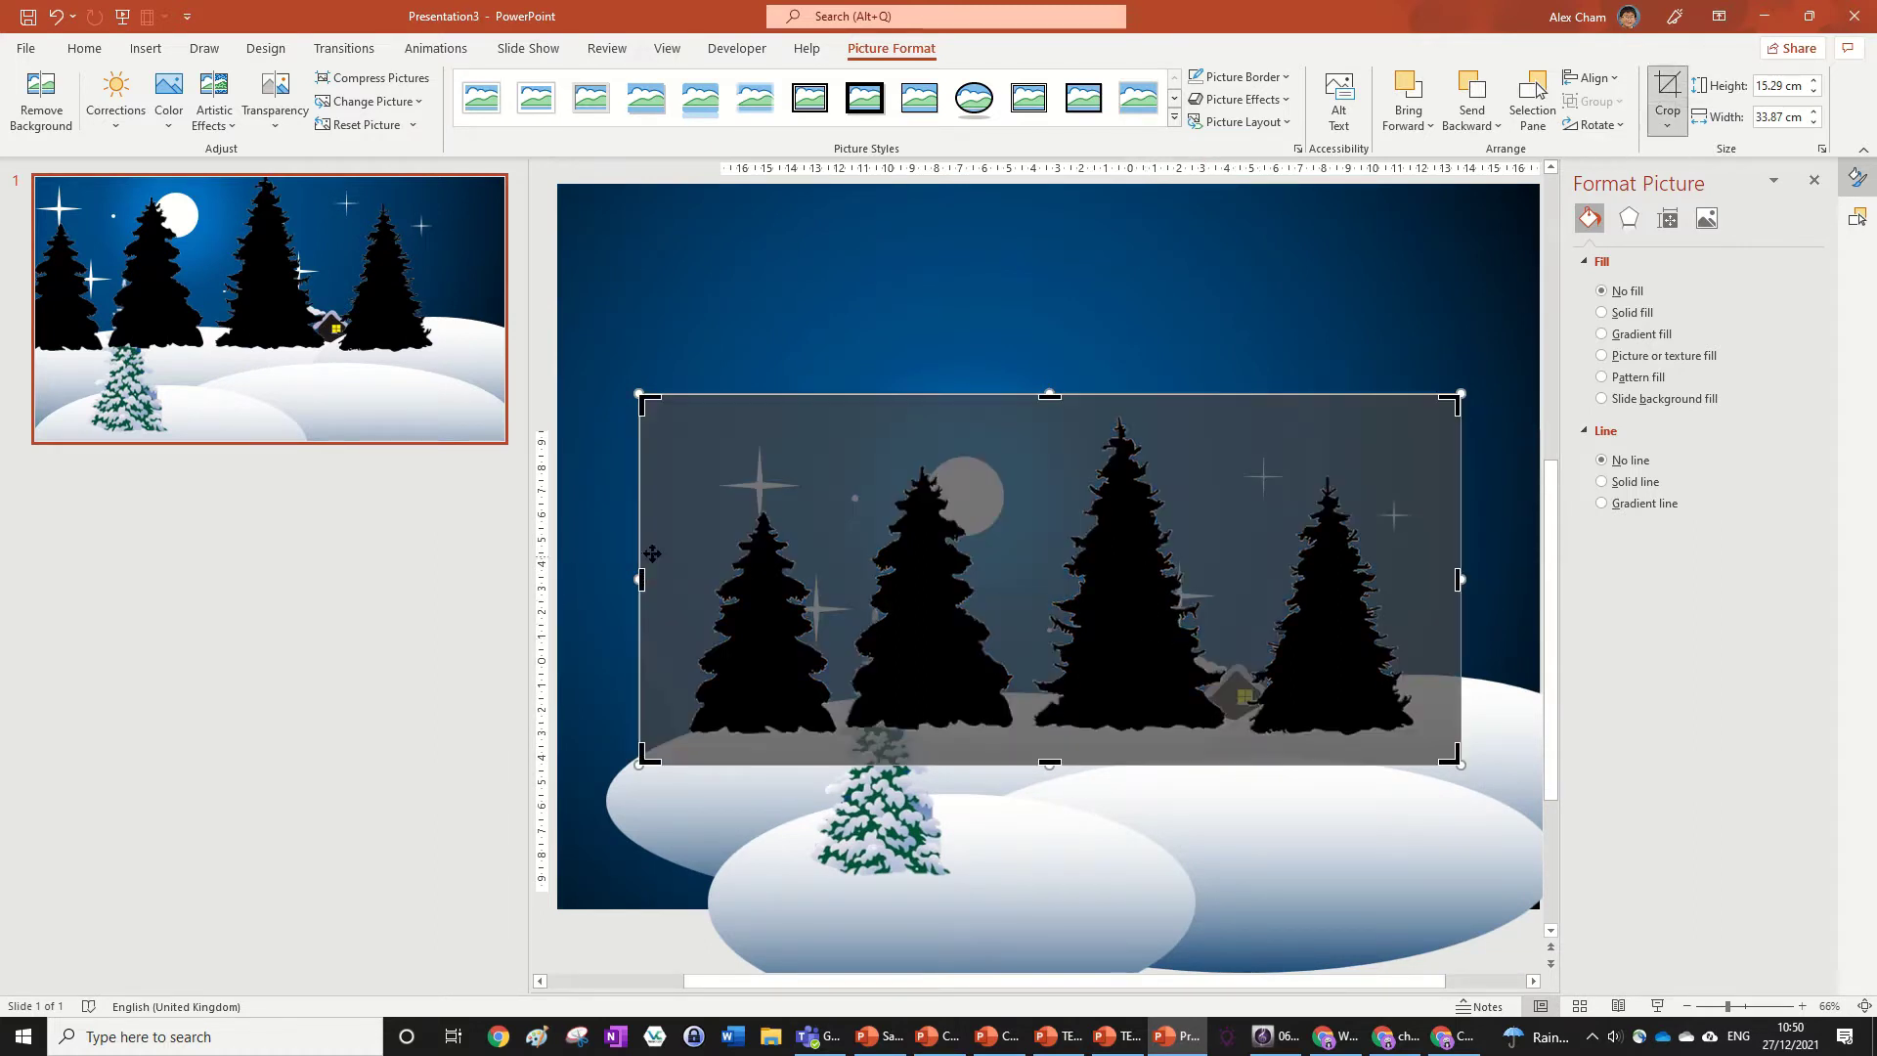
drag(640, 578, 1241, 578)
drag(1457, 579, 1348, 697)
click(1359, 585)
key(ctrl+d)
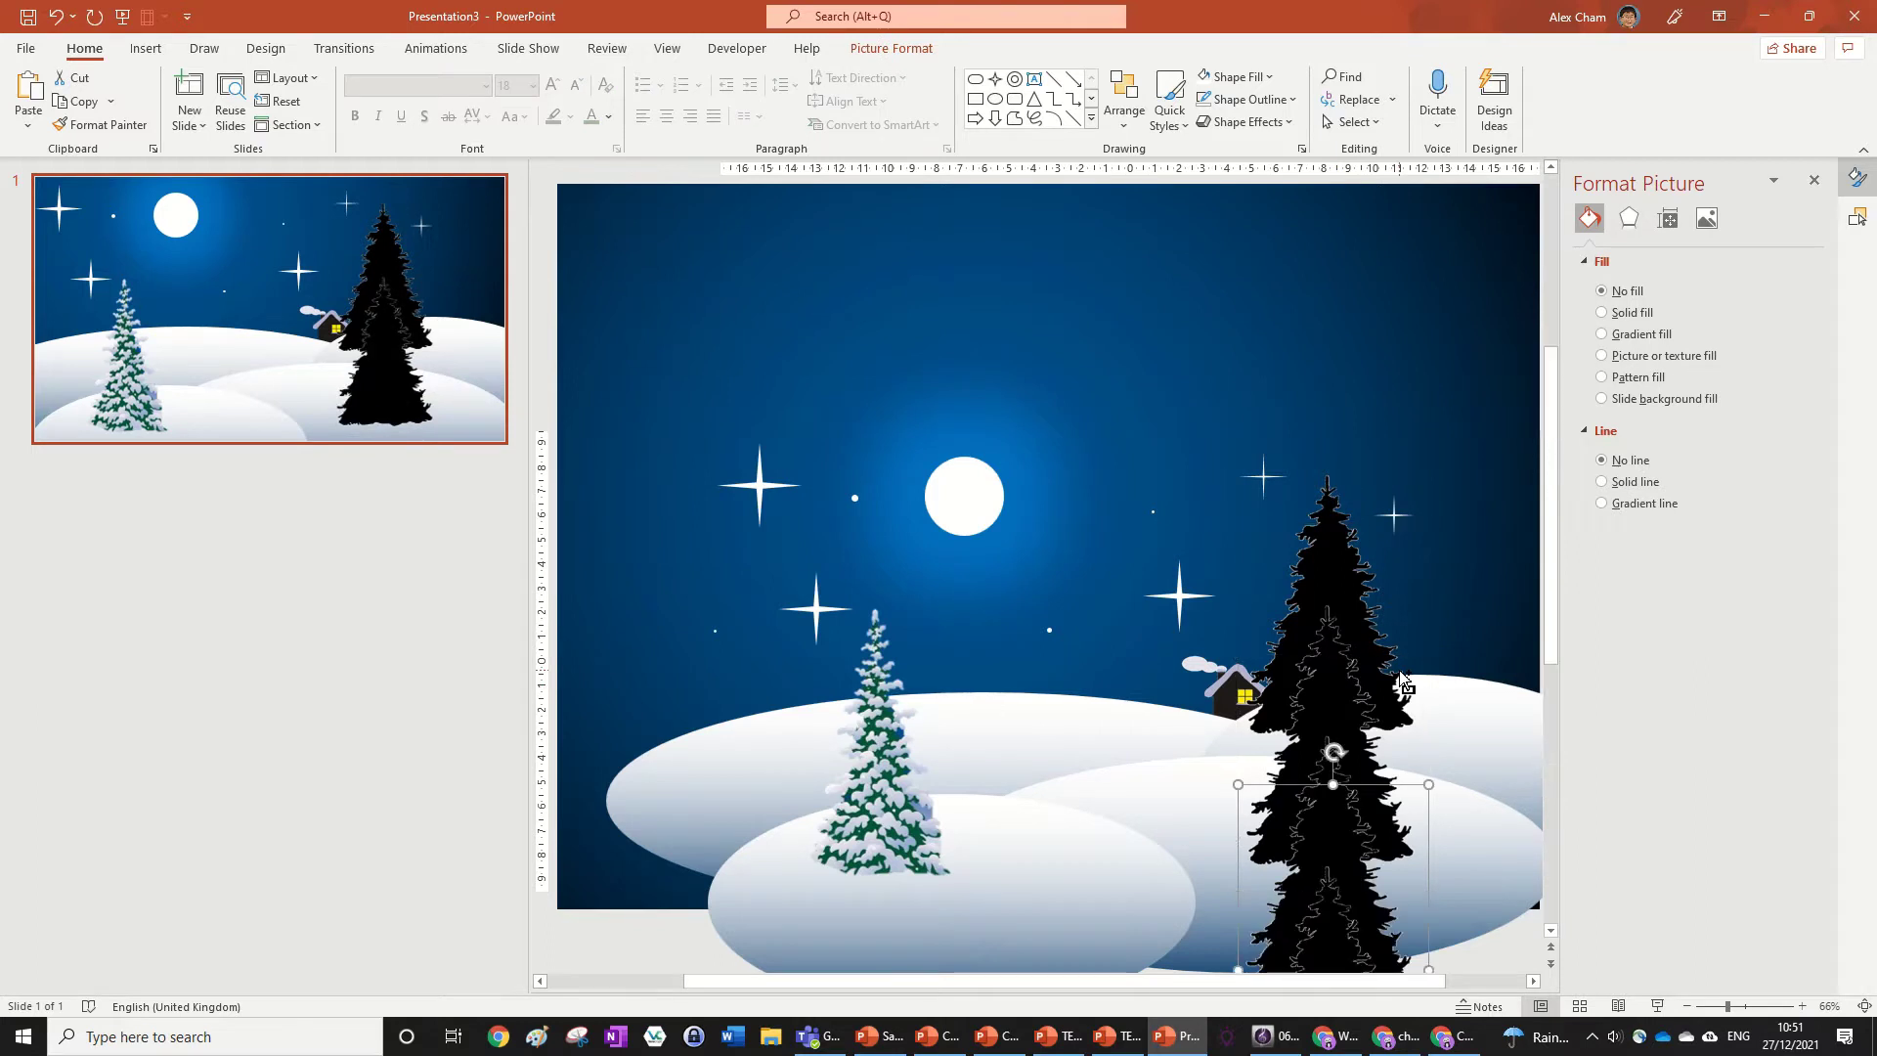
Step: Re-crop one copy so it shows the middle tree
click(1411, 673)
scroll(1411, 673, down, 2)
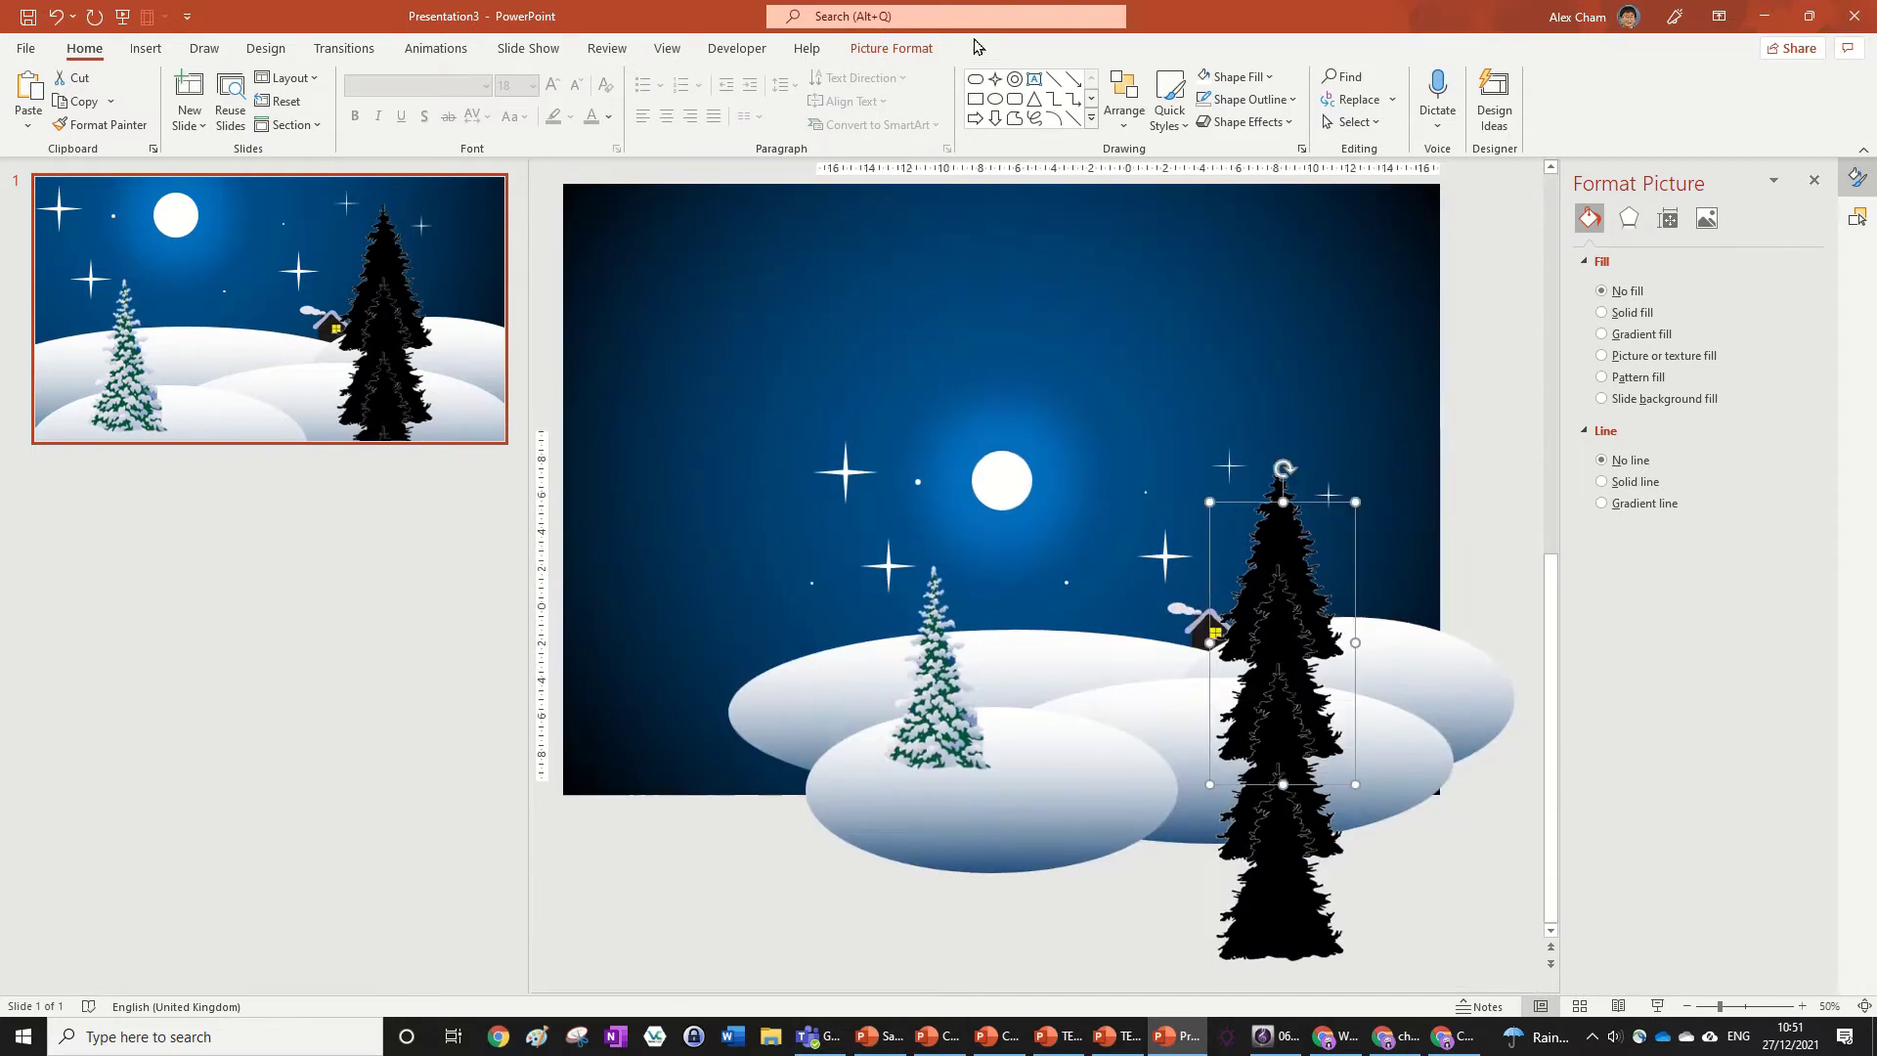
click(892, 48)
click(1667, 97)
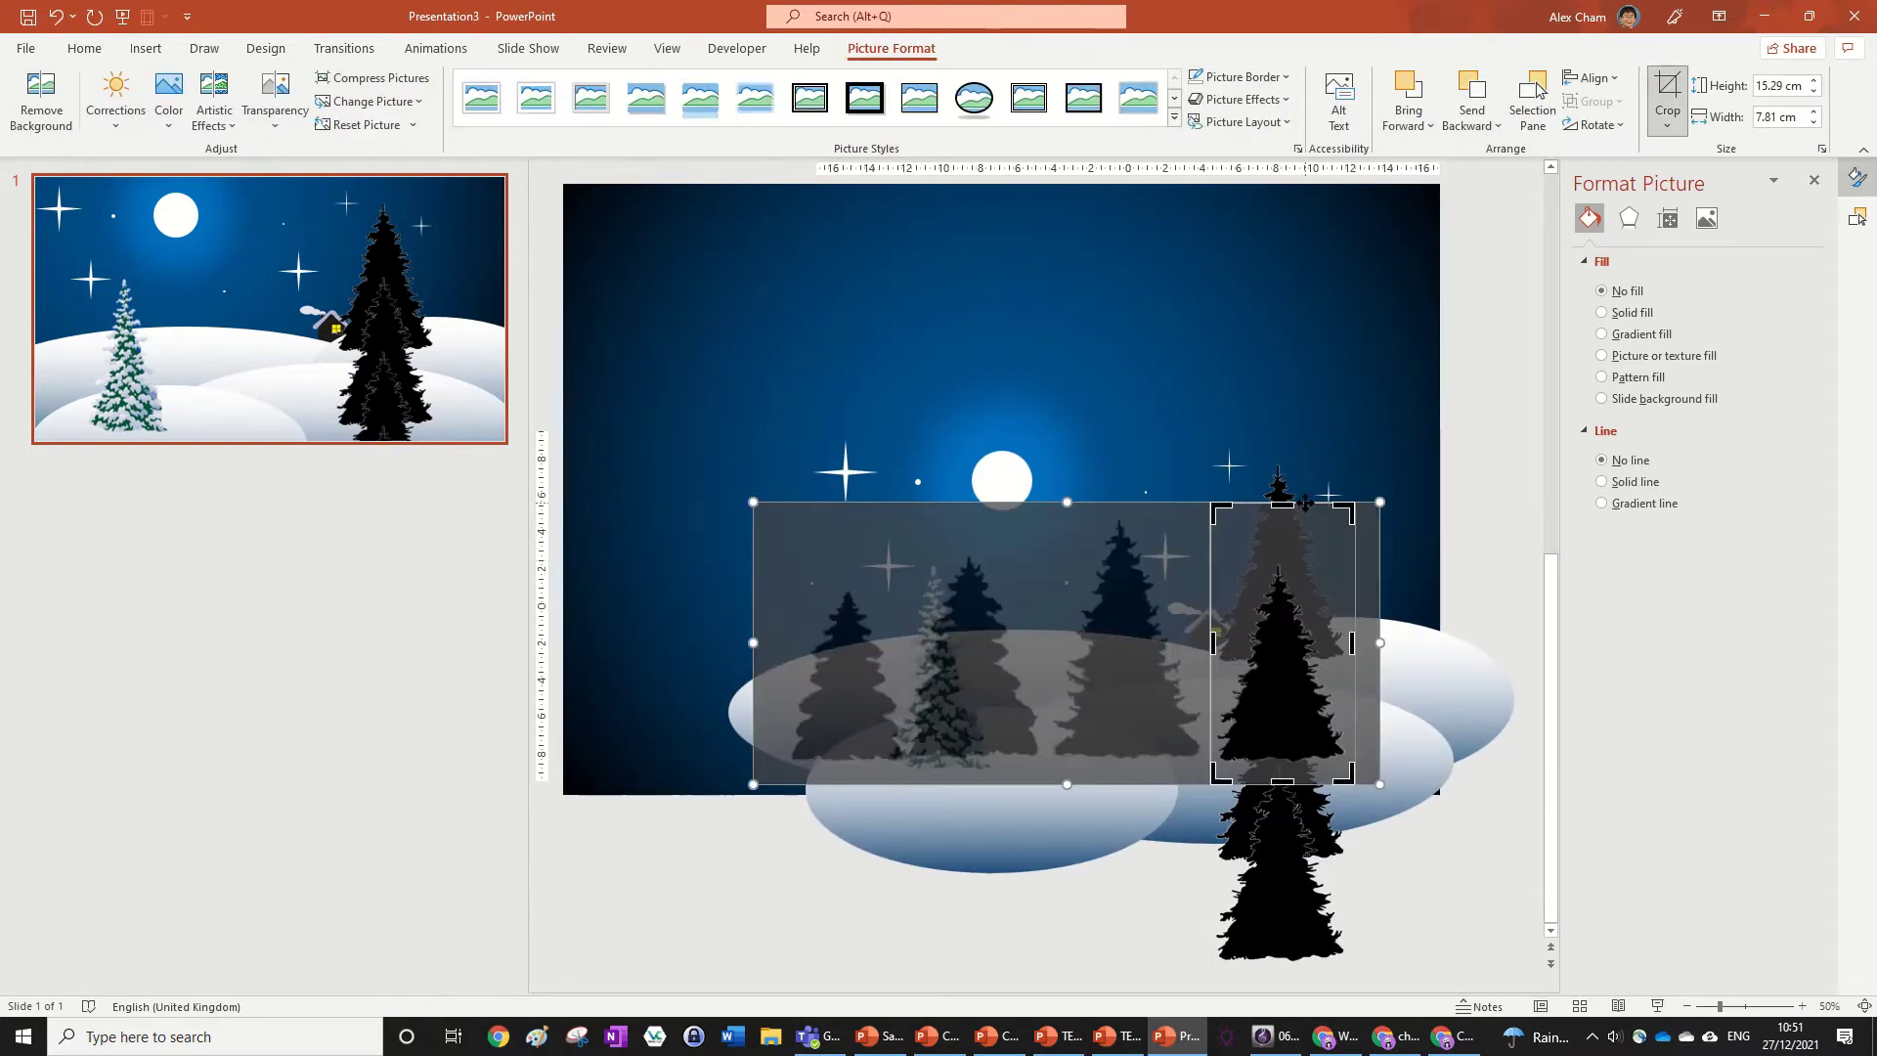
drag(1305, 503, 1144, 495)
drag(1193, 630, 1205, 631)
click(1480, 466)
Step: Re-crop the upper stacked copy onto another tree
click(1276, 713)
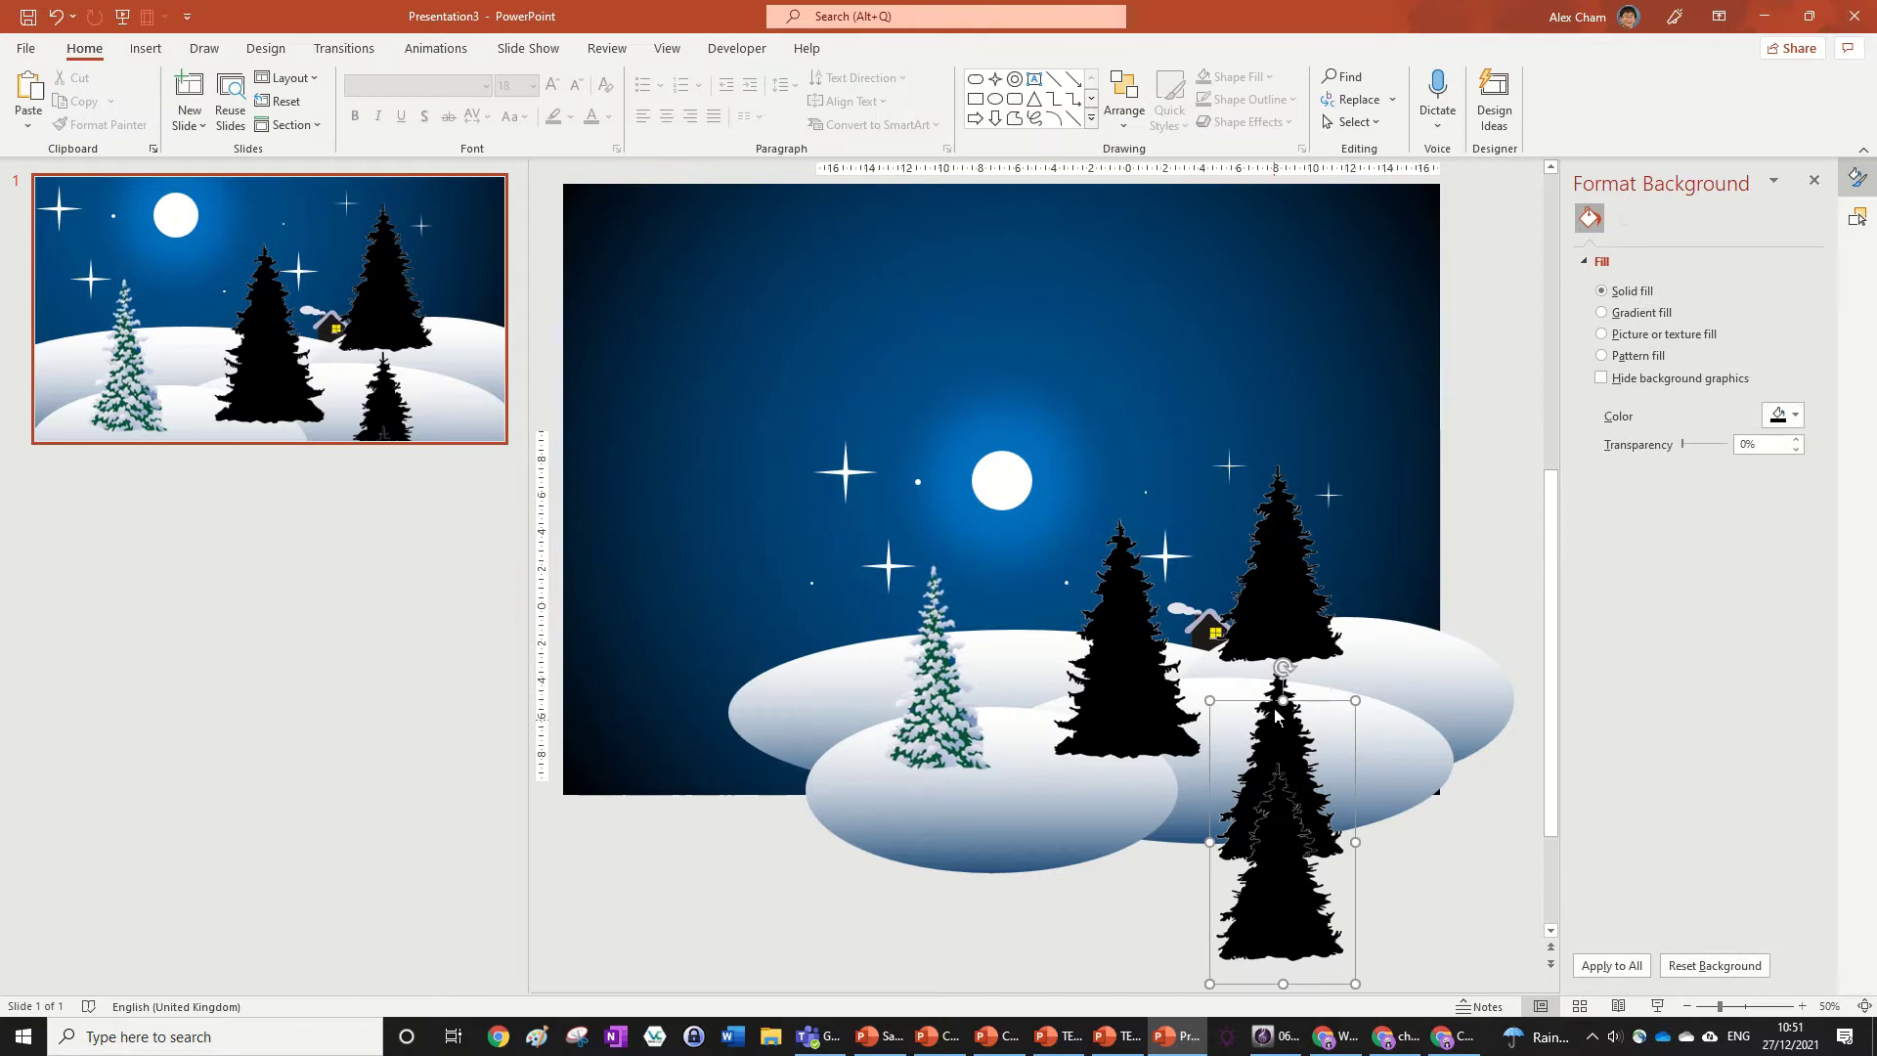
click(1276, 714)
click(1665, 93)
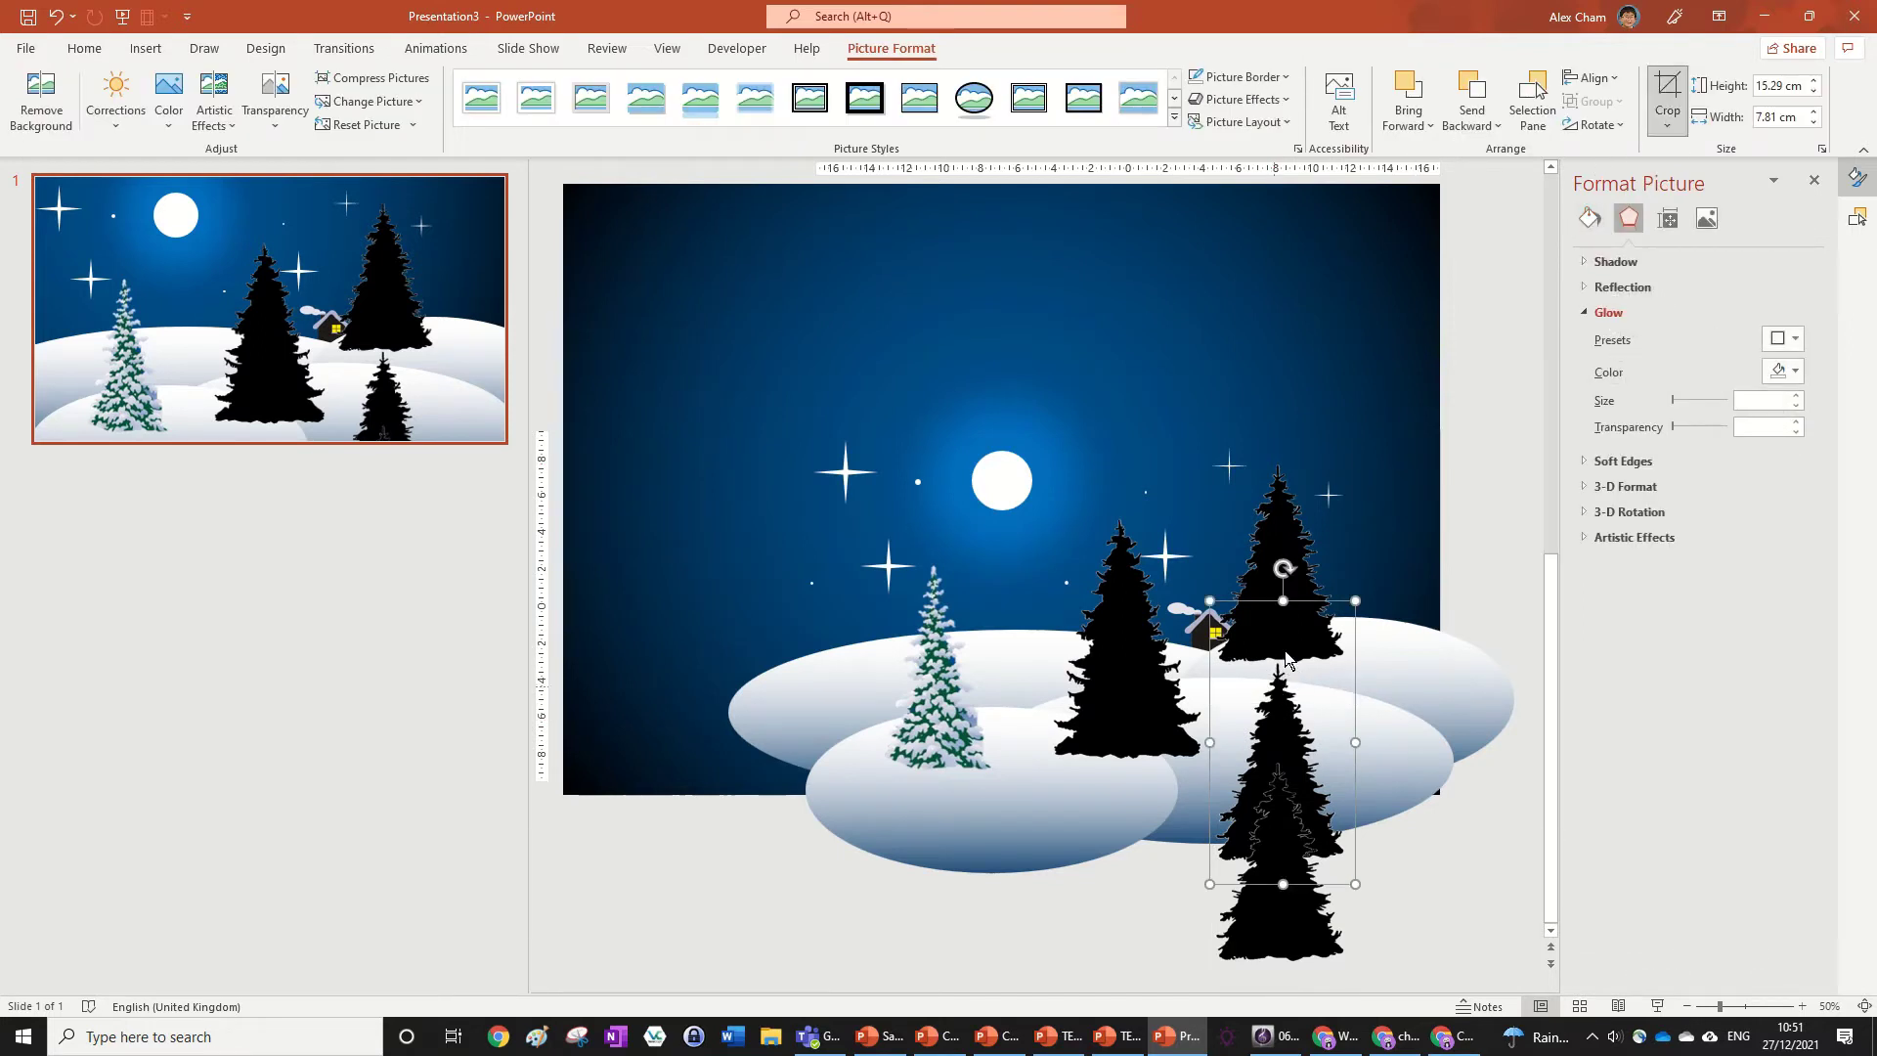
drag(1318, 604, 1019, 609)
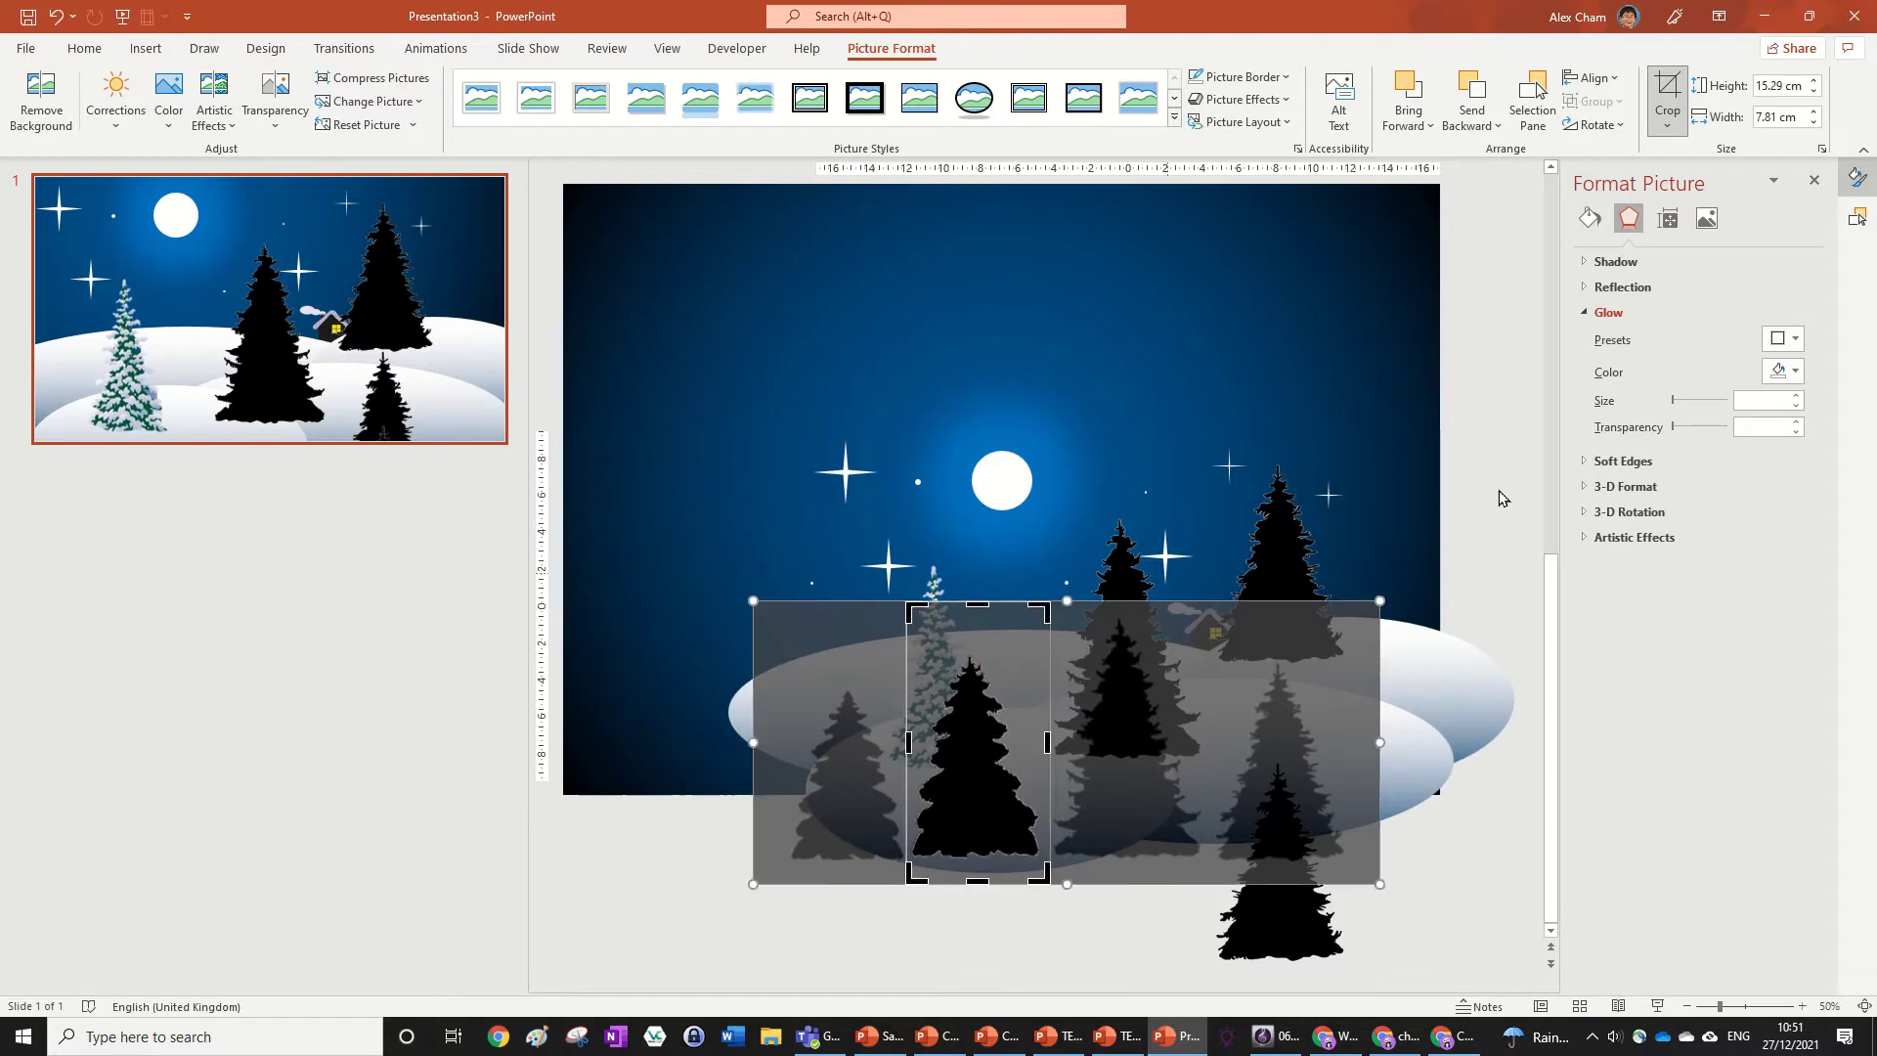
click(1454, 573)
Step: Re-crop the bottom copy to show the leftmost tree
click(1233, 772)
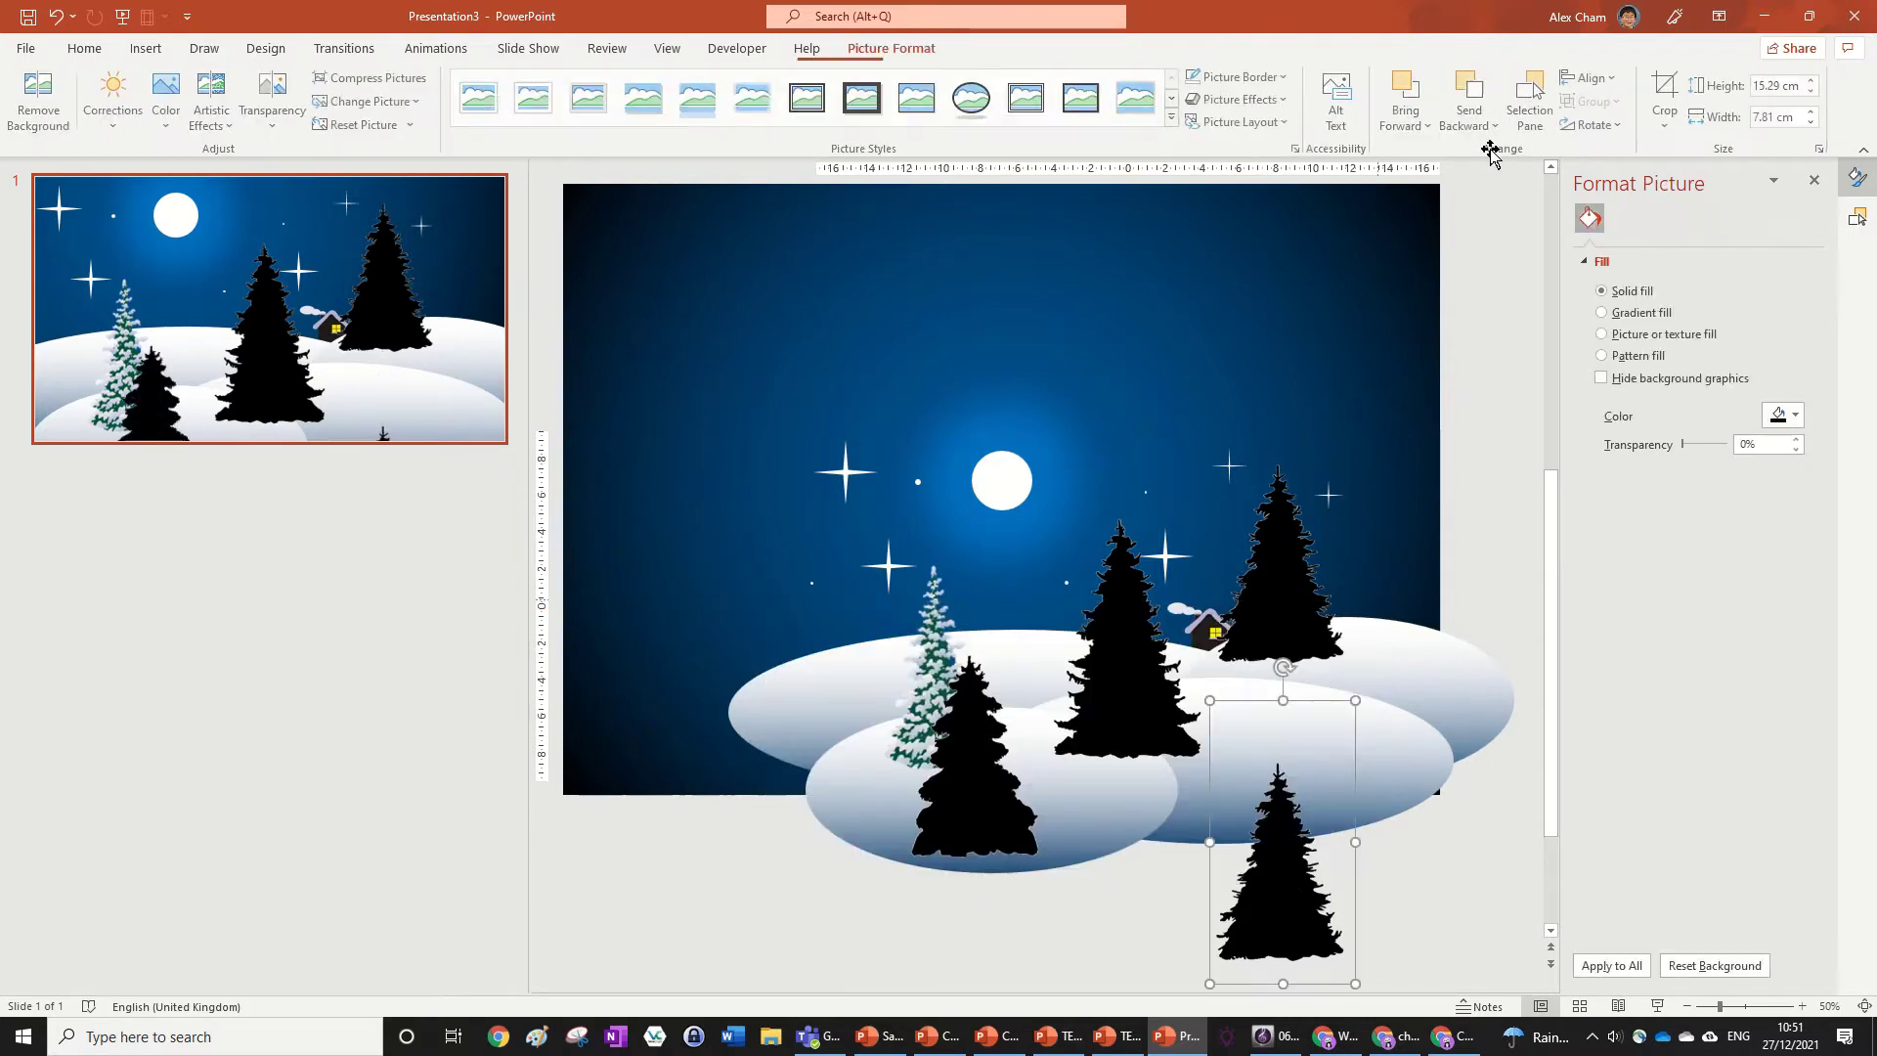
double_click(1233, 772)
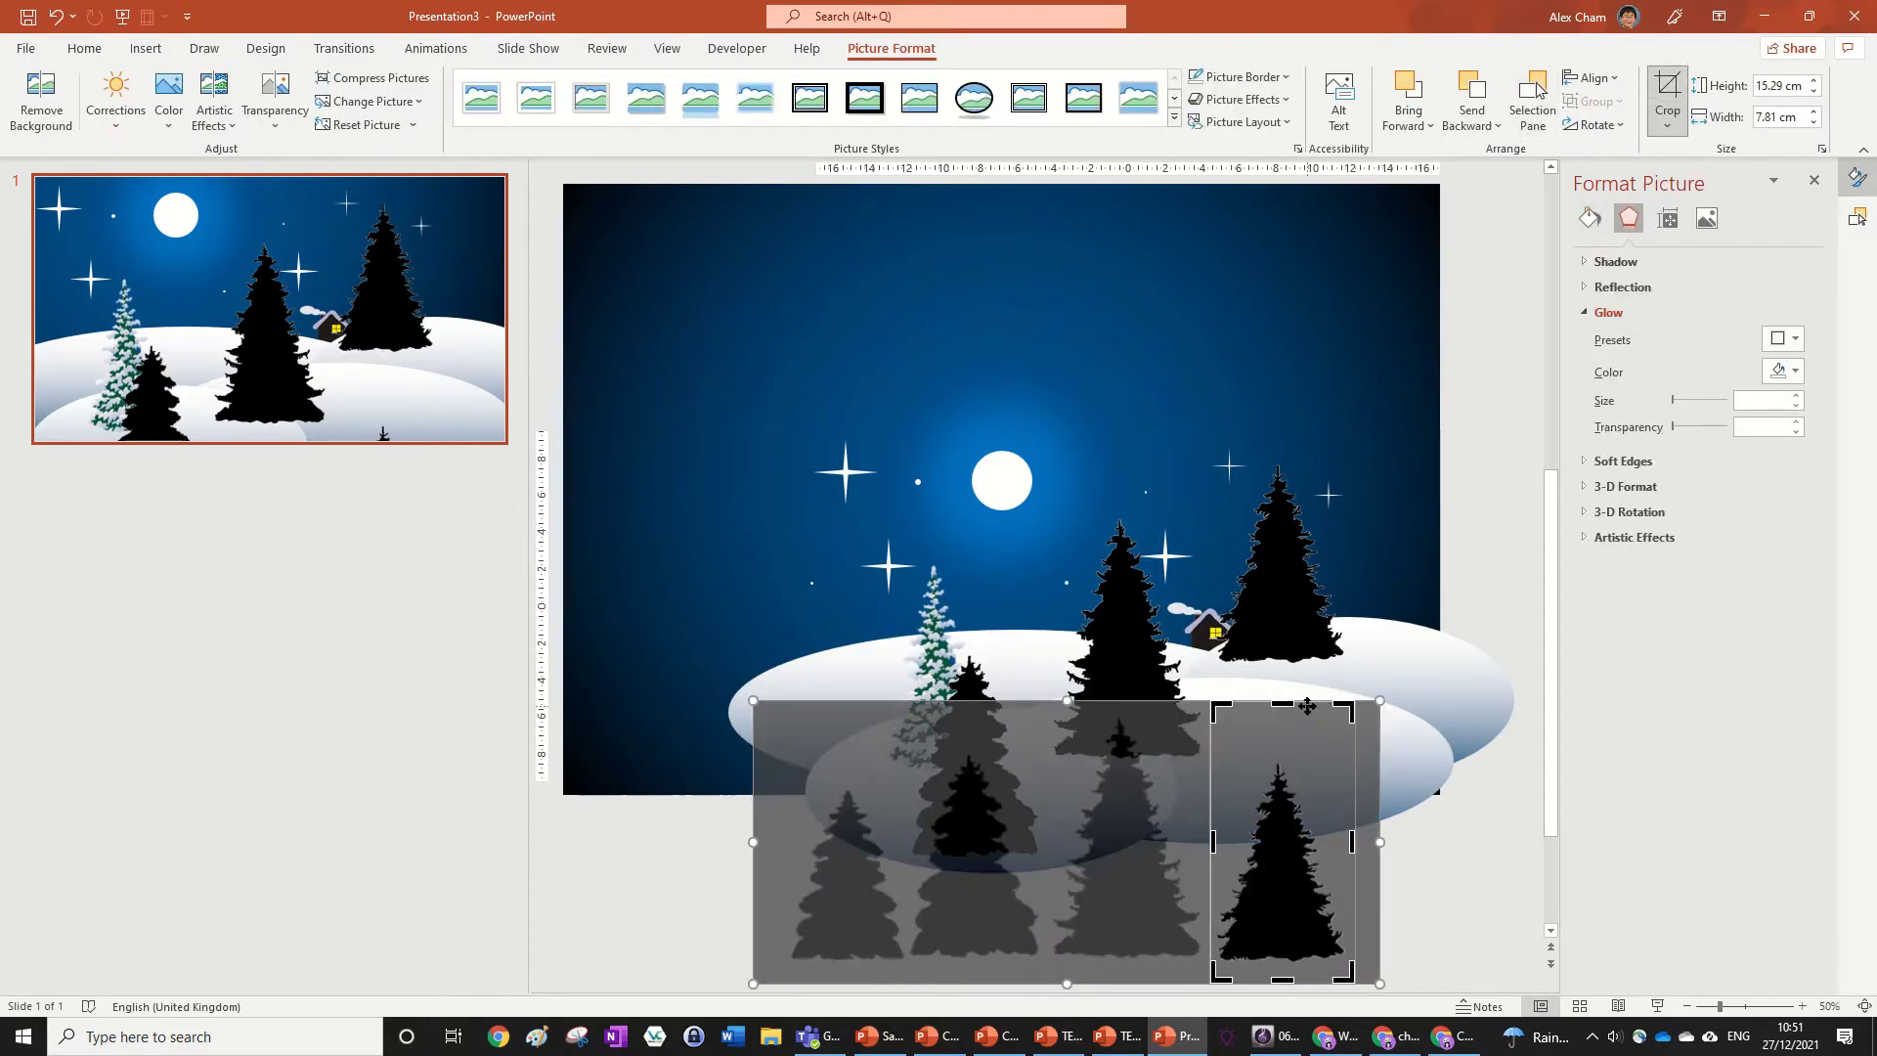
mouse_move(1111, 743)
mouse_down()
mouse_move(925, 743)
mouse_move(1110, 743)
mouse_up()
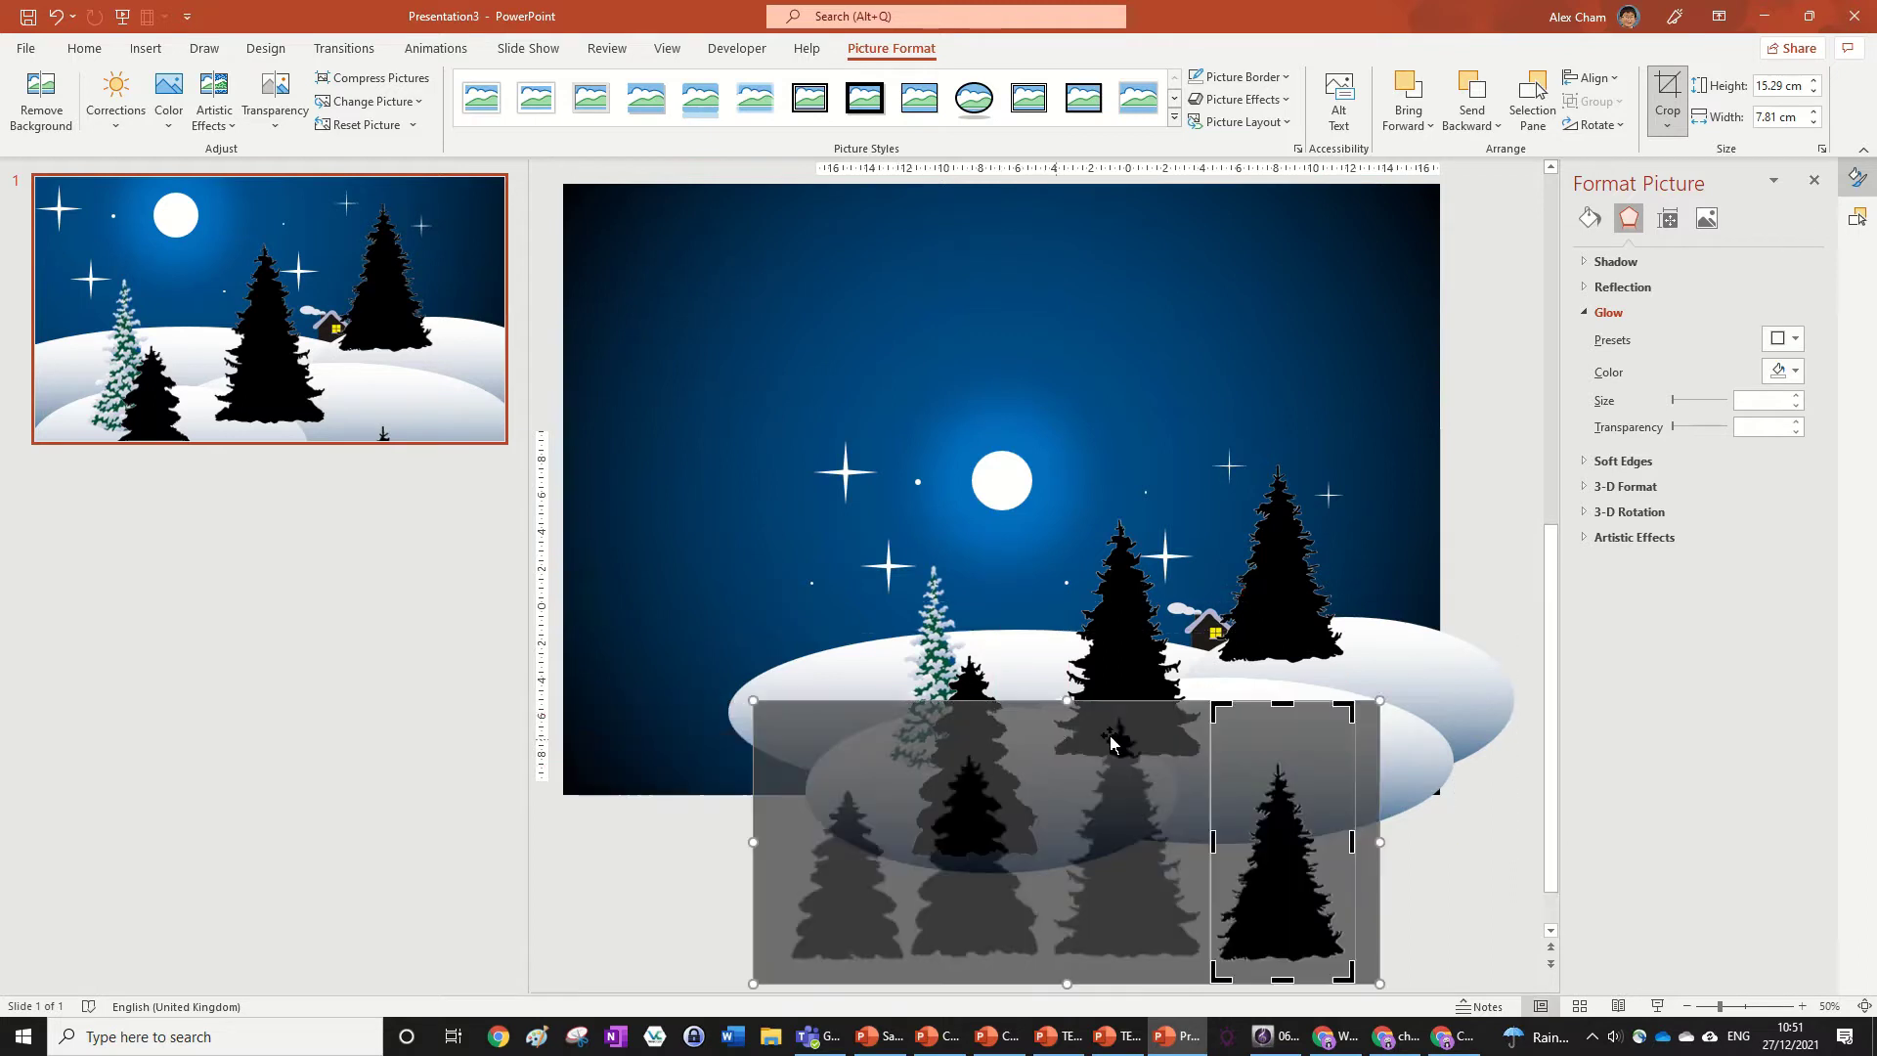
drag(1303, 701, 854, 713)
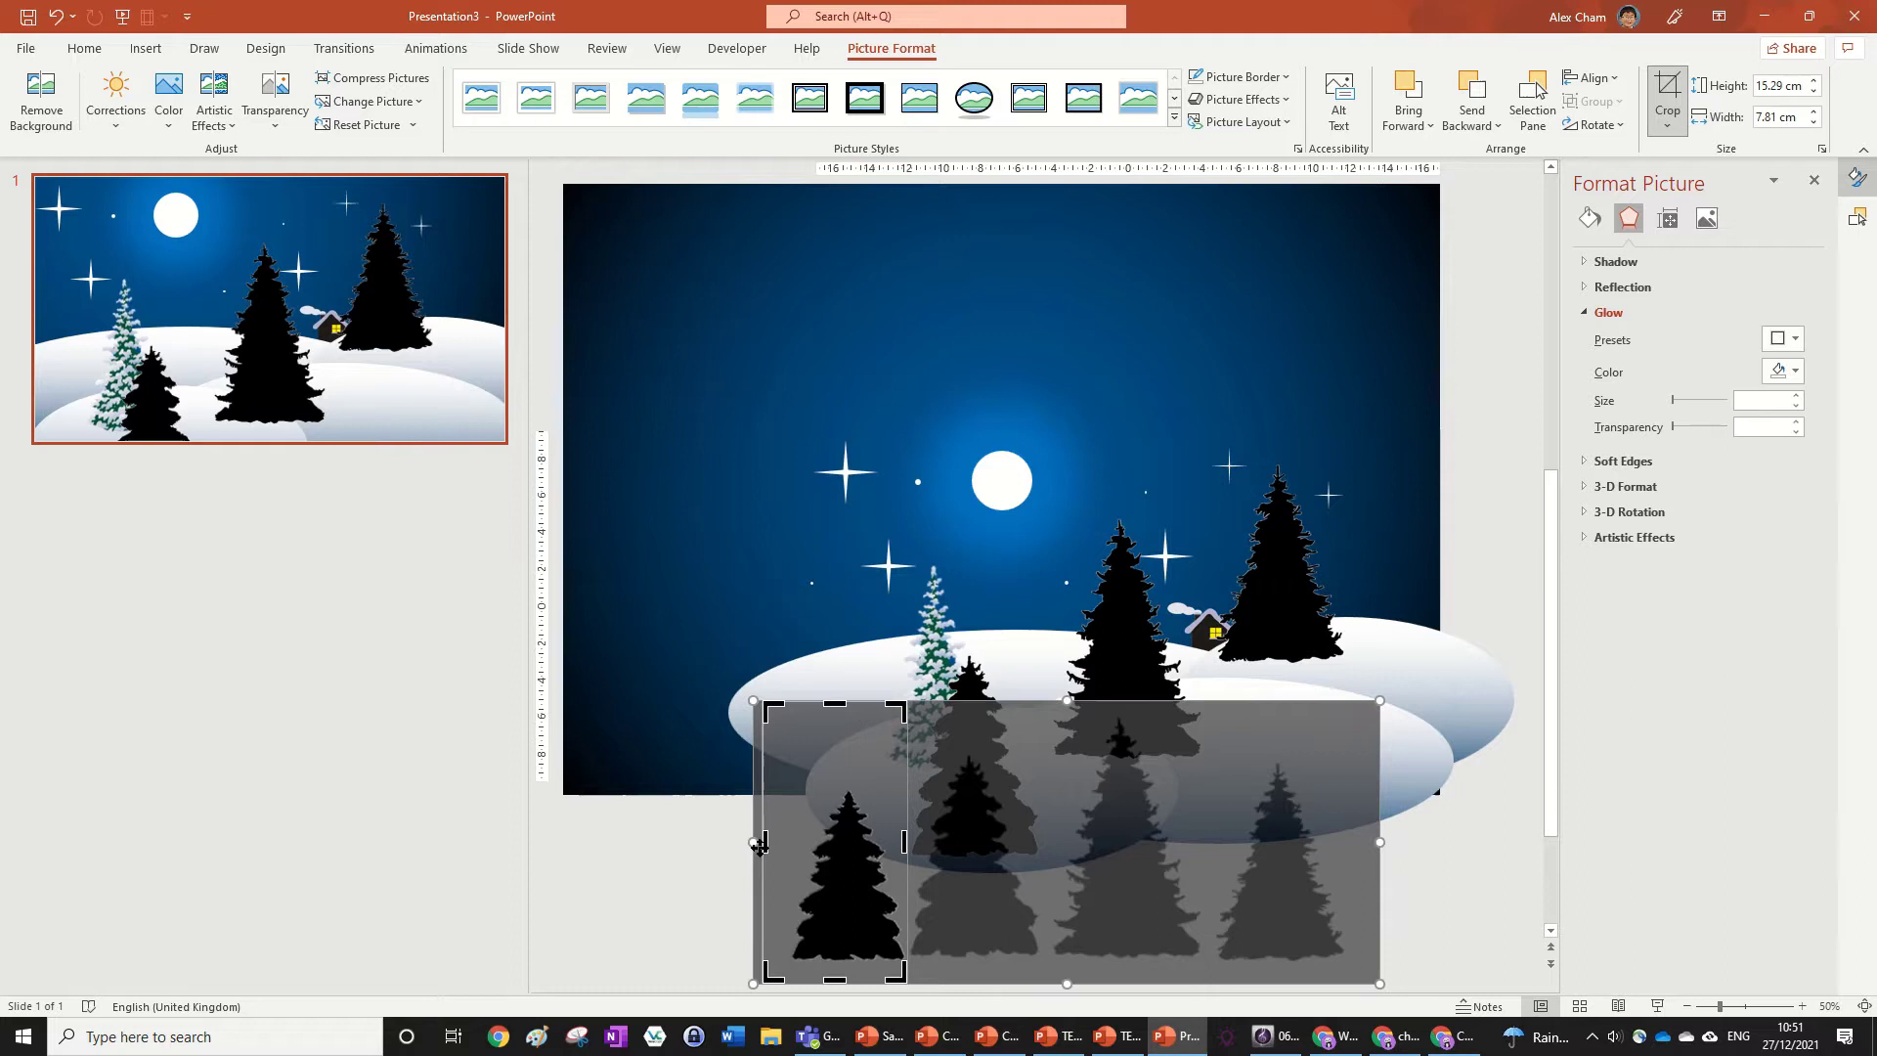
drag(765, 842, 789, 841)
click(1490, 773)
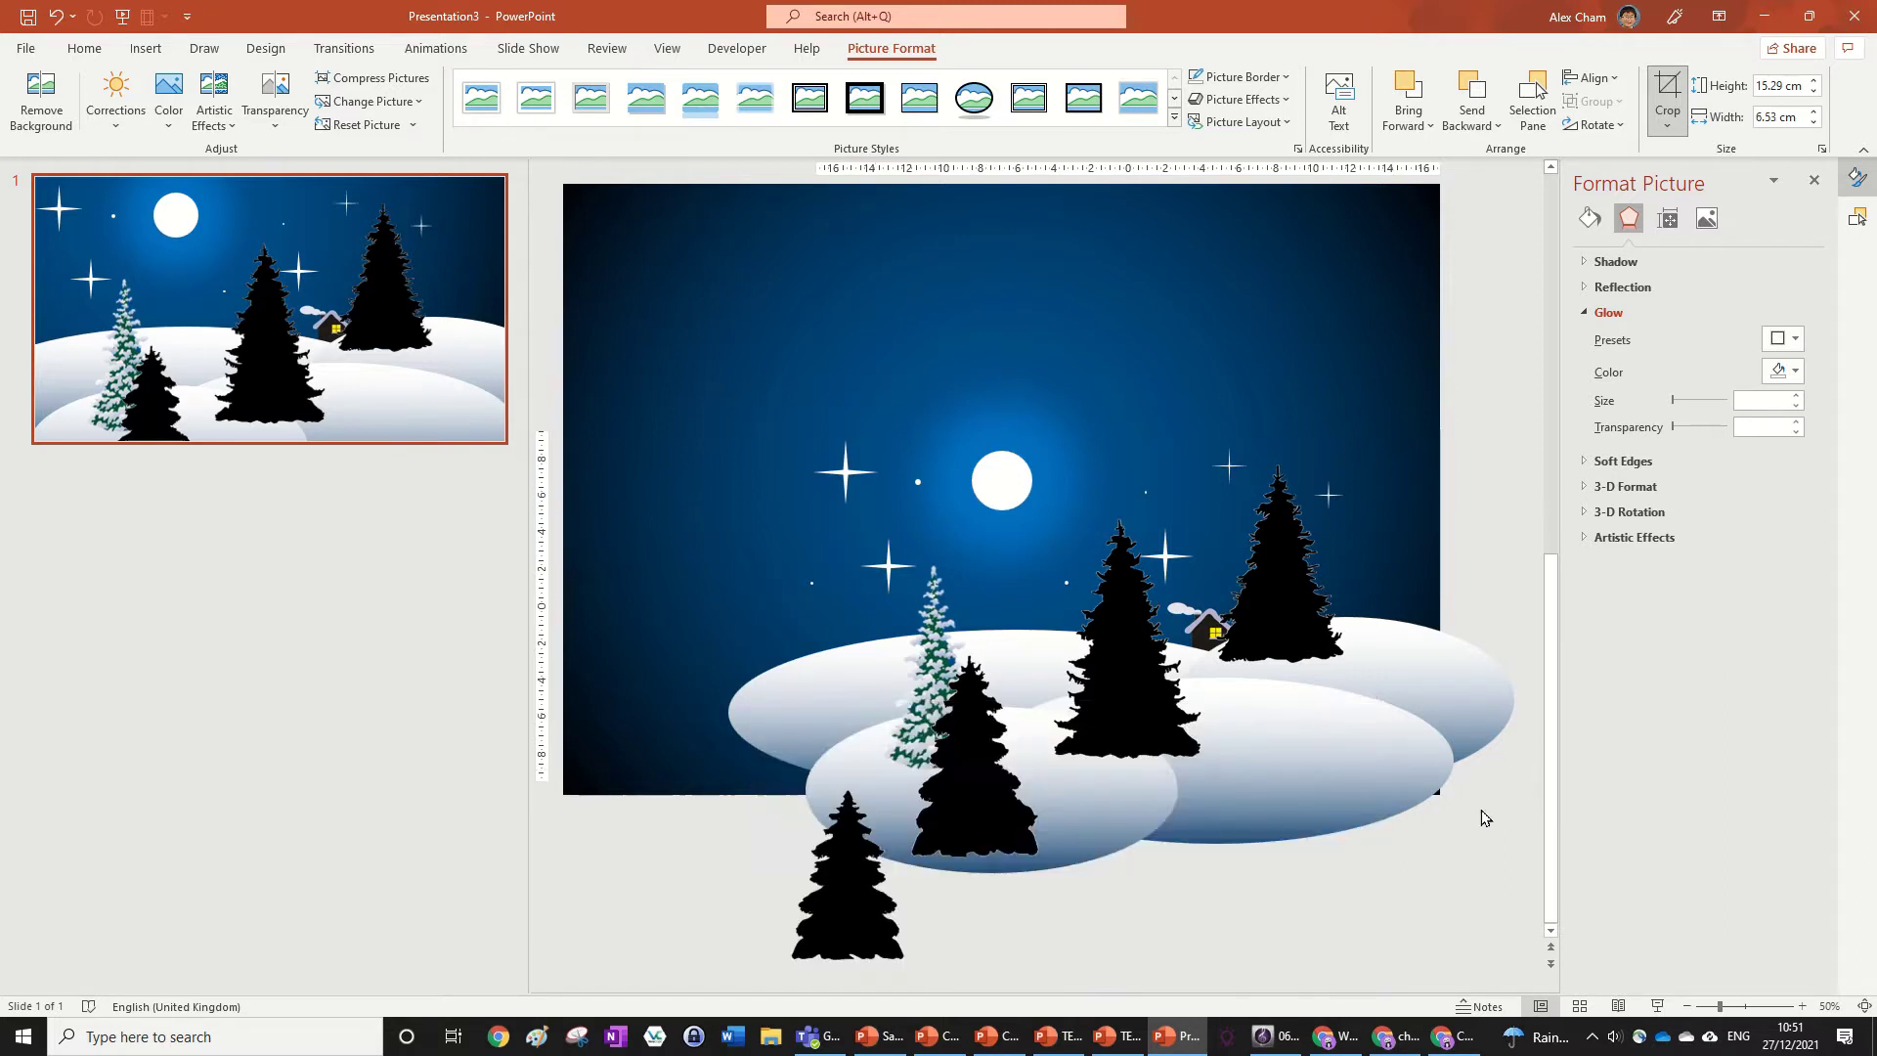
Step: Move the single-tree pictures up into the scene, grouped near the moon
click(987, 942)
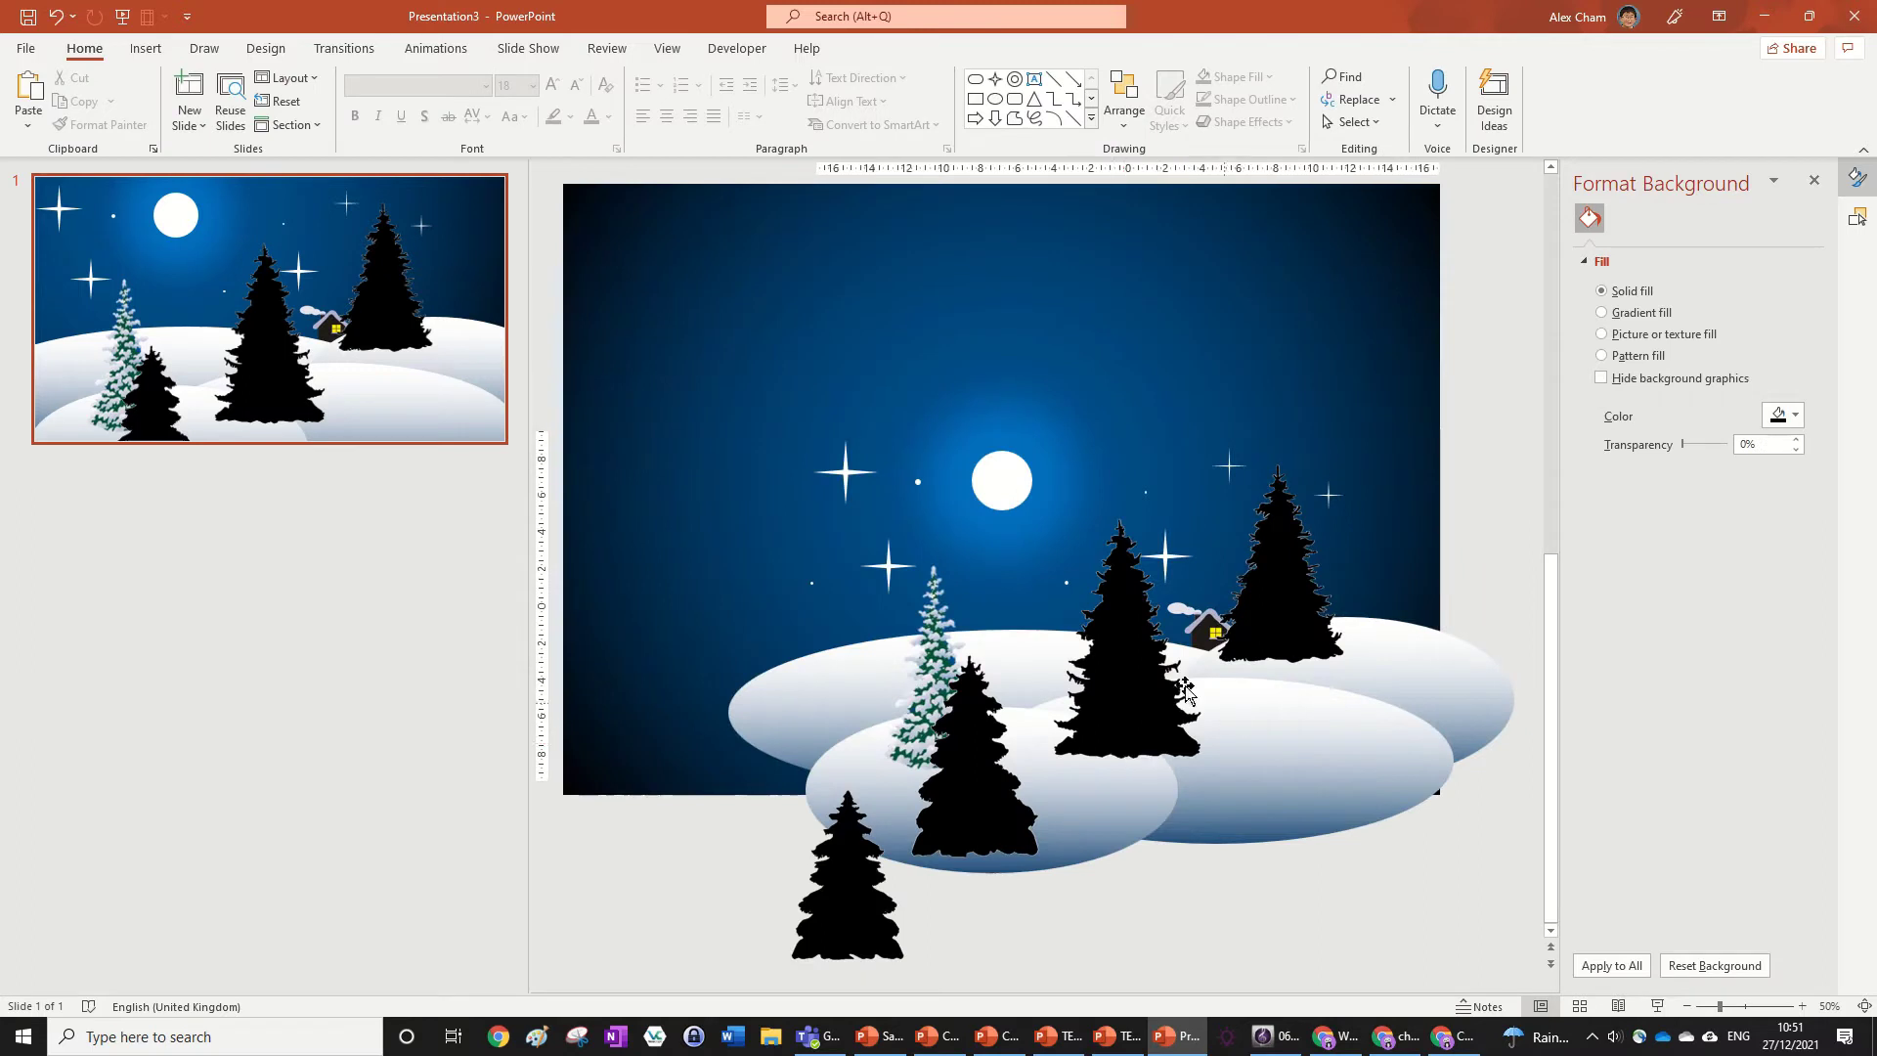
drag(837, 892, 808, 649)
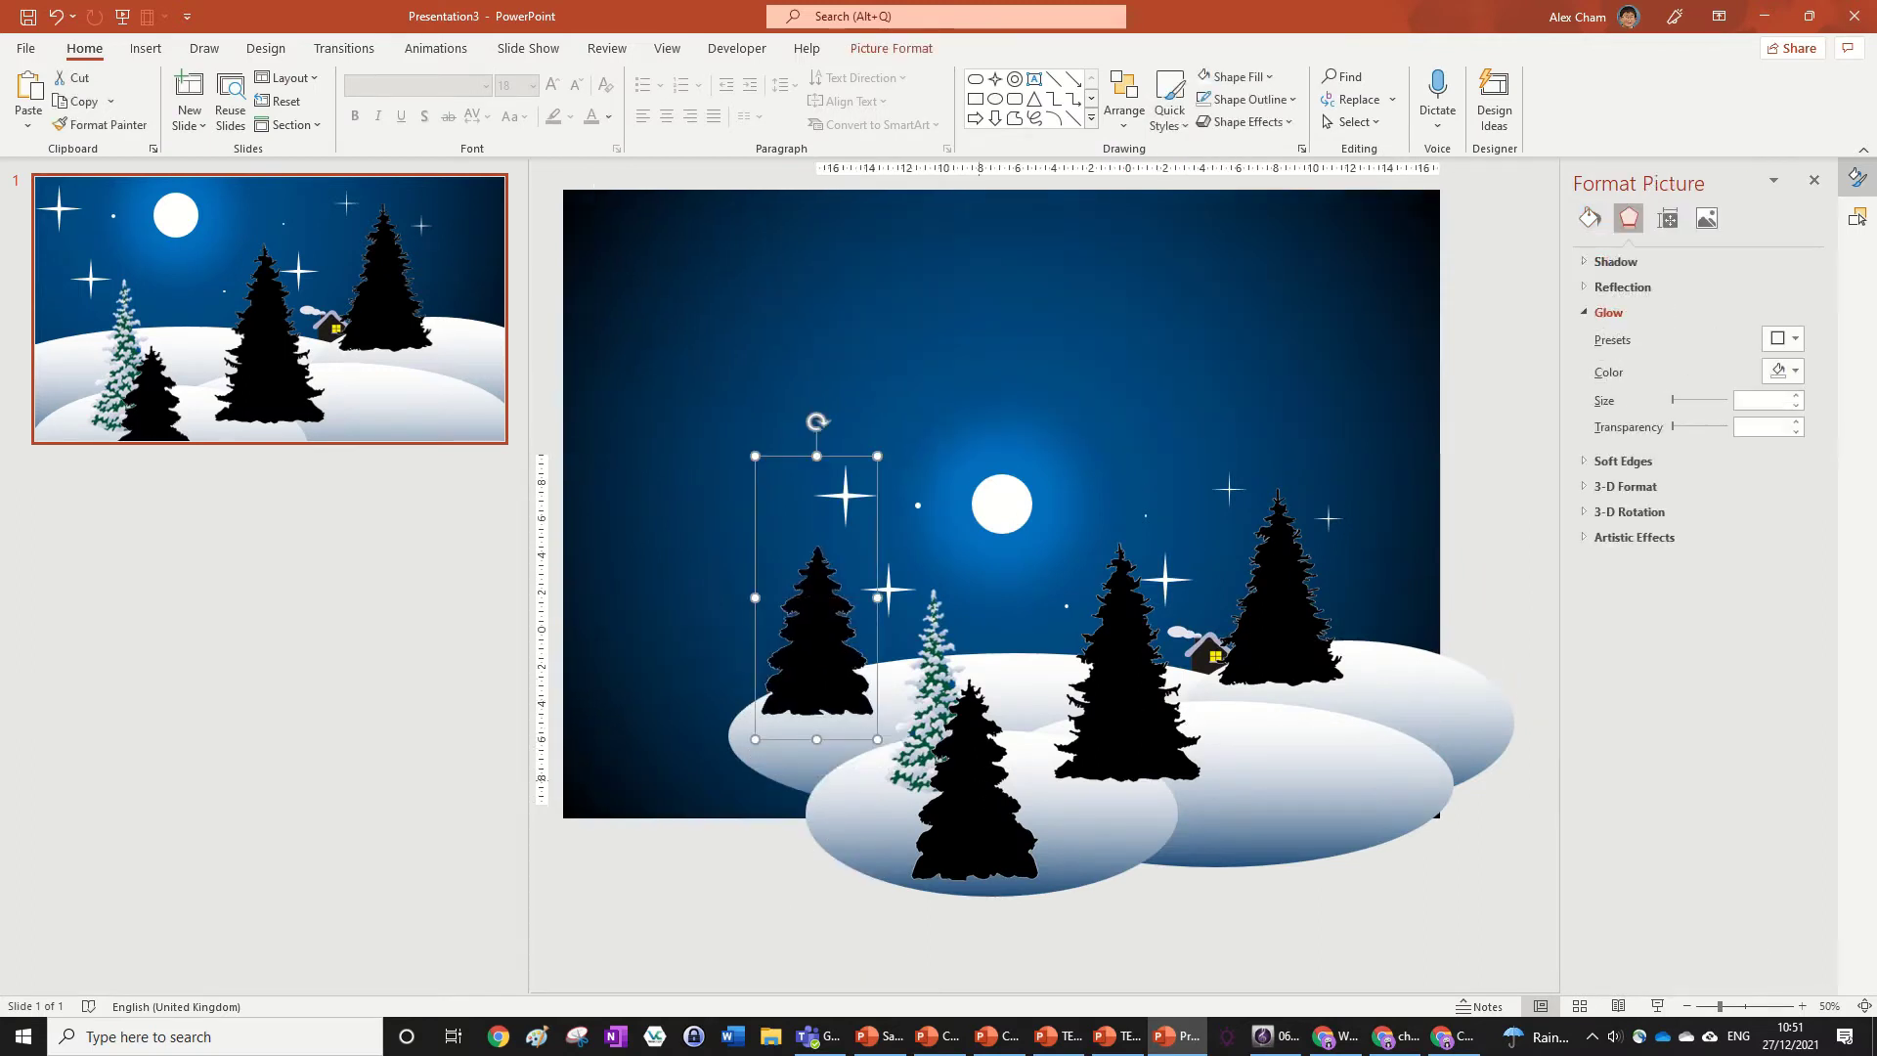
drag(974, 772, 902, 594)
drag(1125, 684, 971, 606)
drag(1298, 622, 1078, 620)
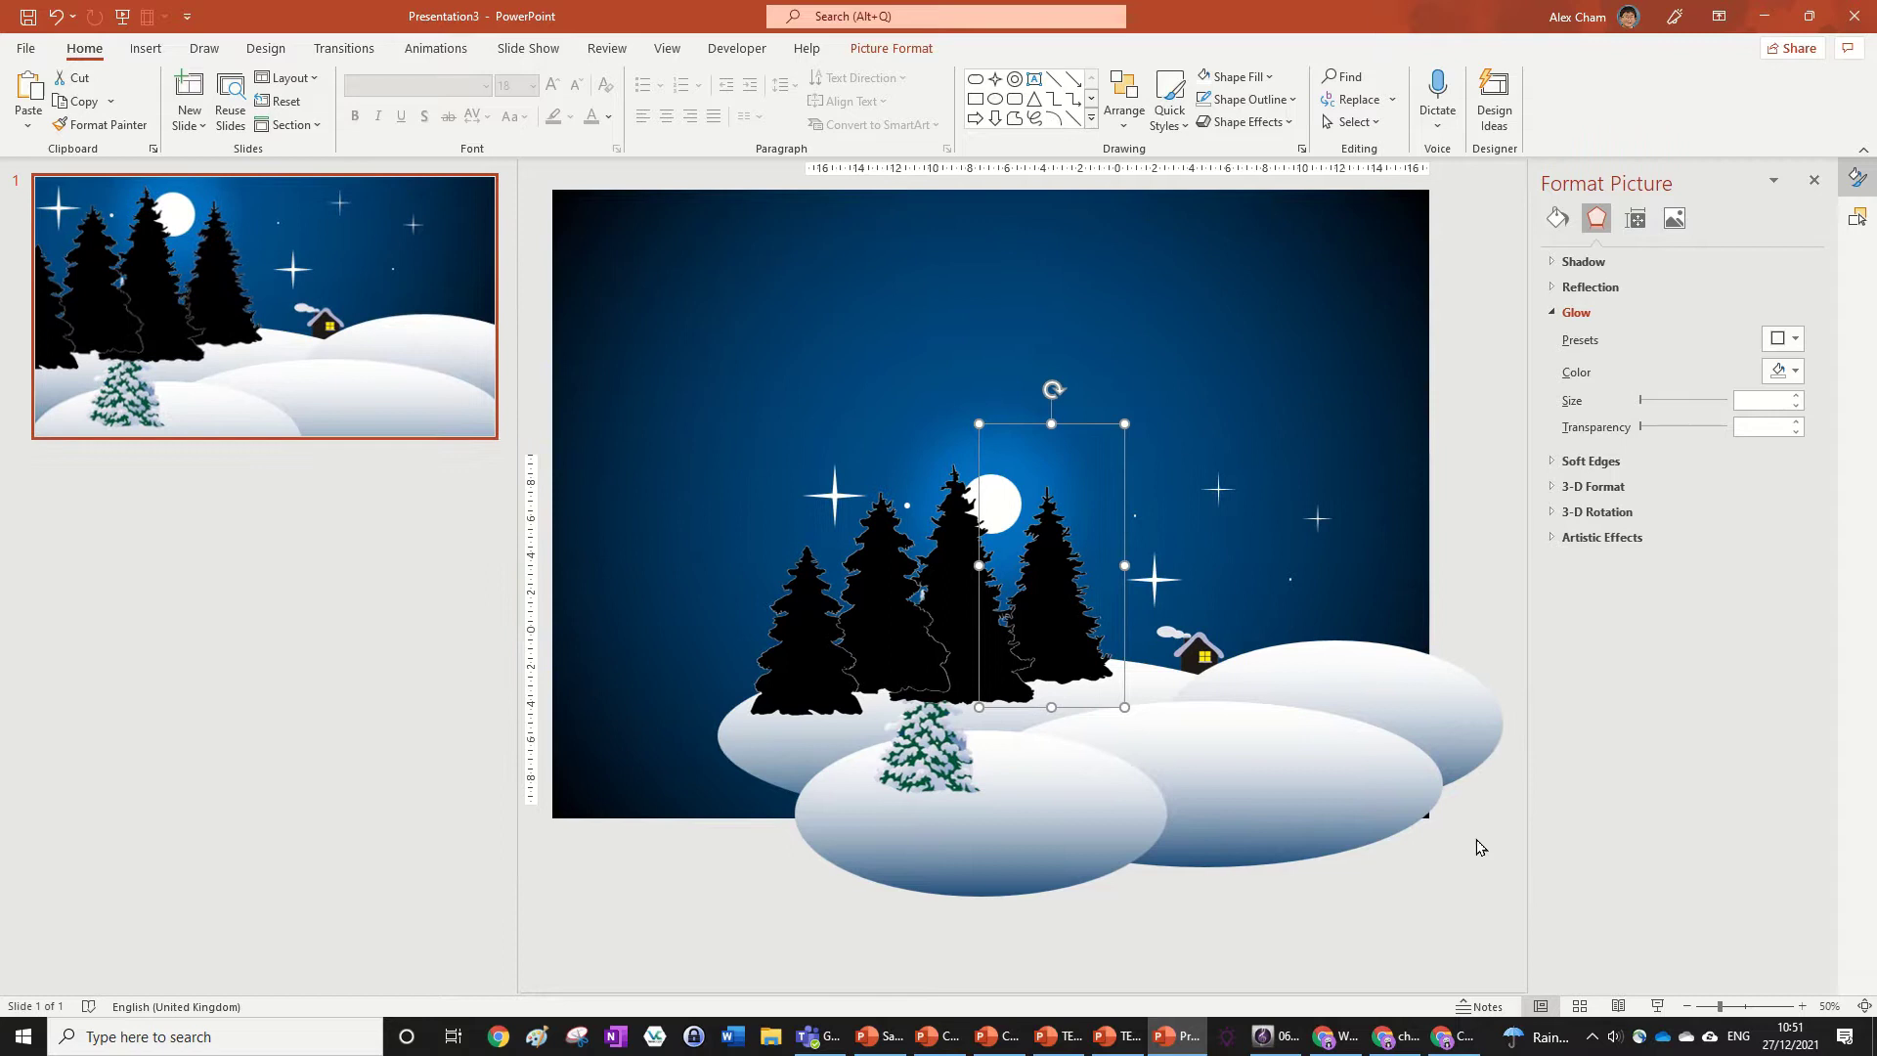
Step: Select the snow hills, the cottage and the small snowy fir together
click(1389, 731)
shift+click(1348, 651)
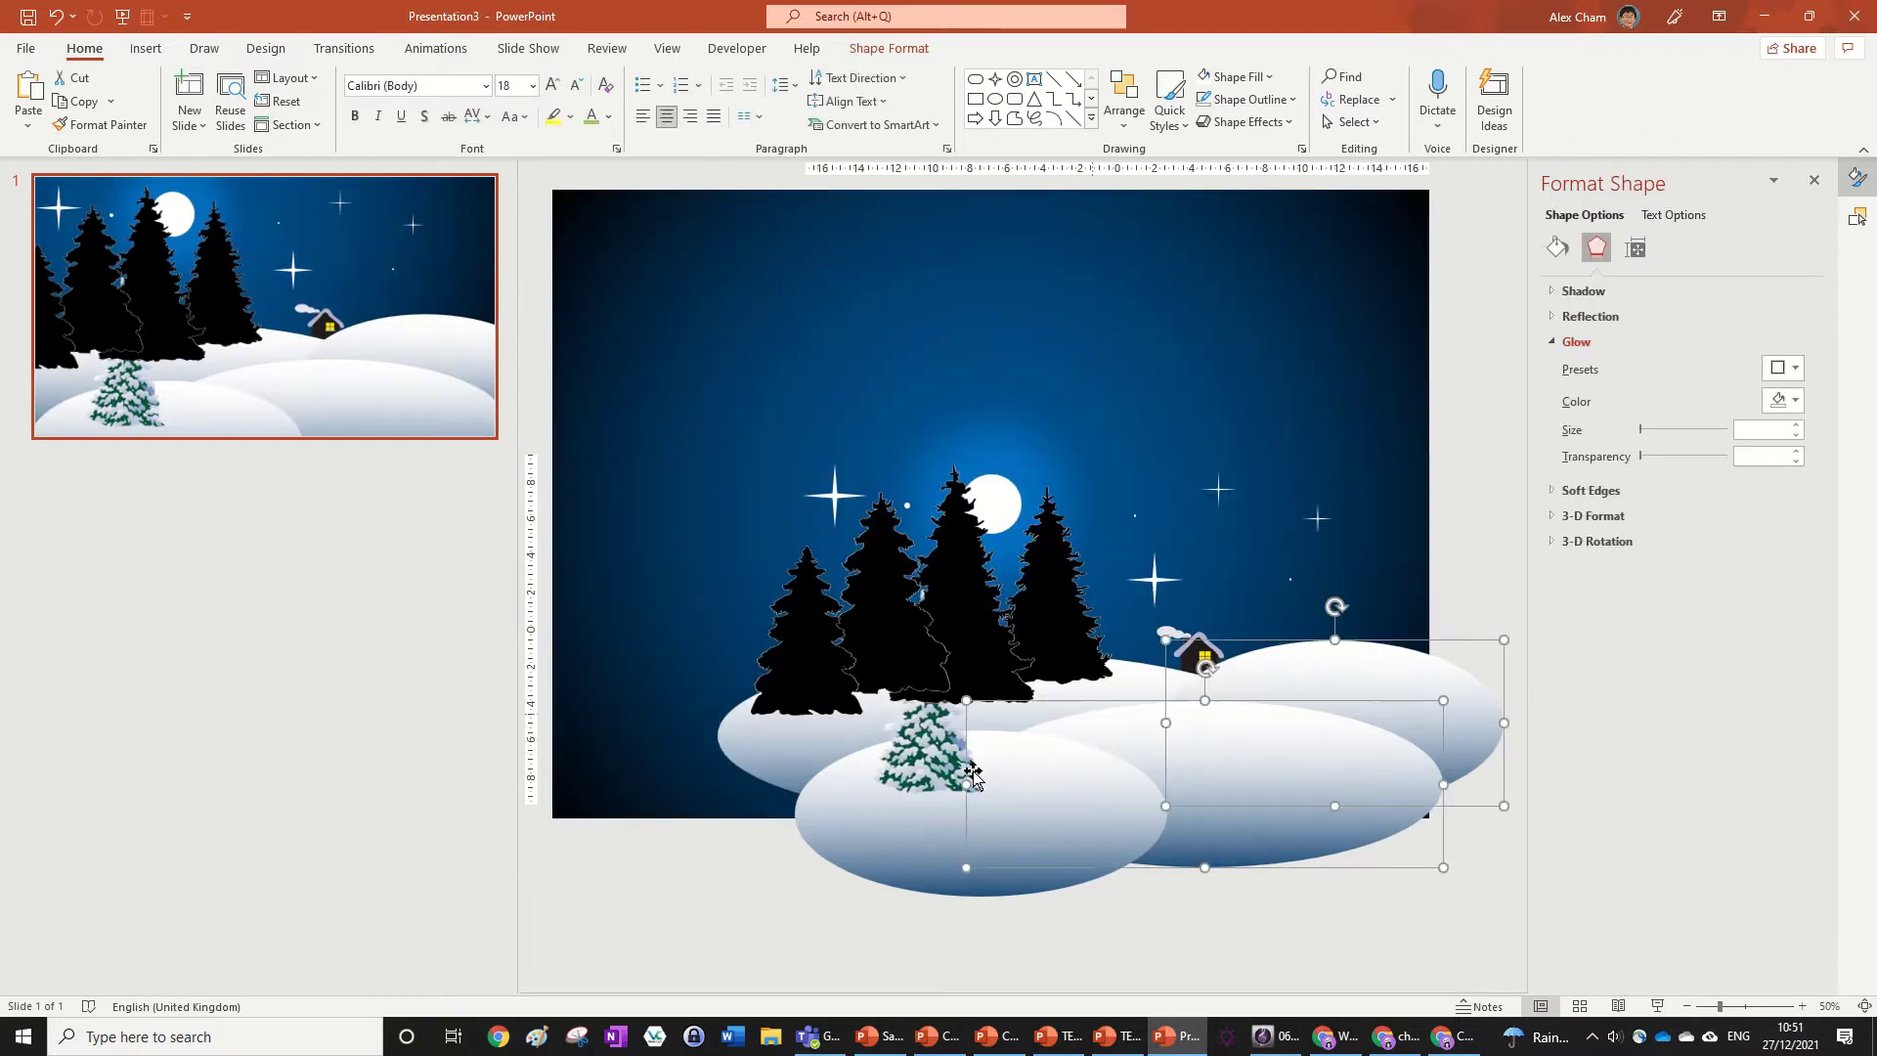
shift+click(1026, 735)
shift+click(1136, 672)
shift+click(919, 757)
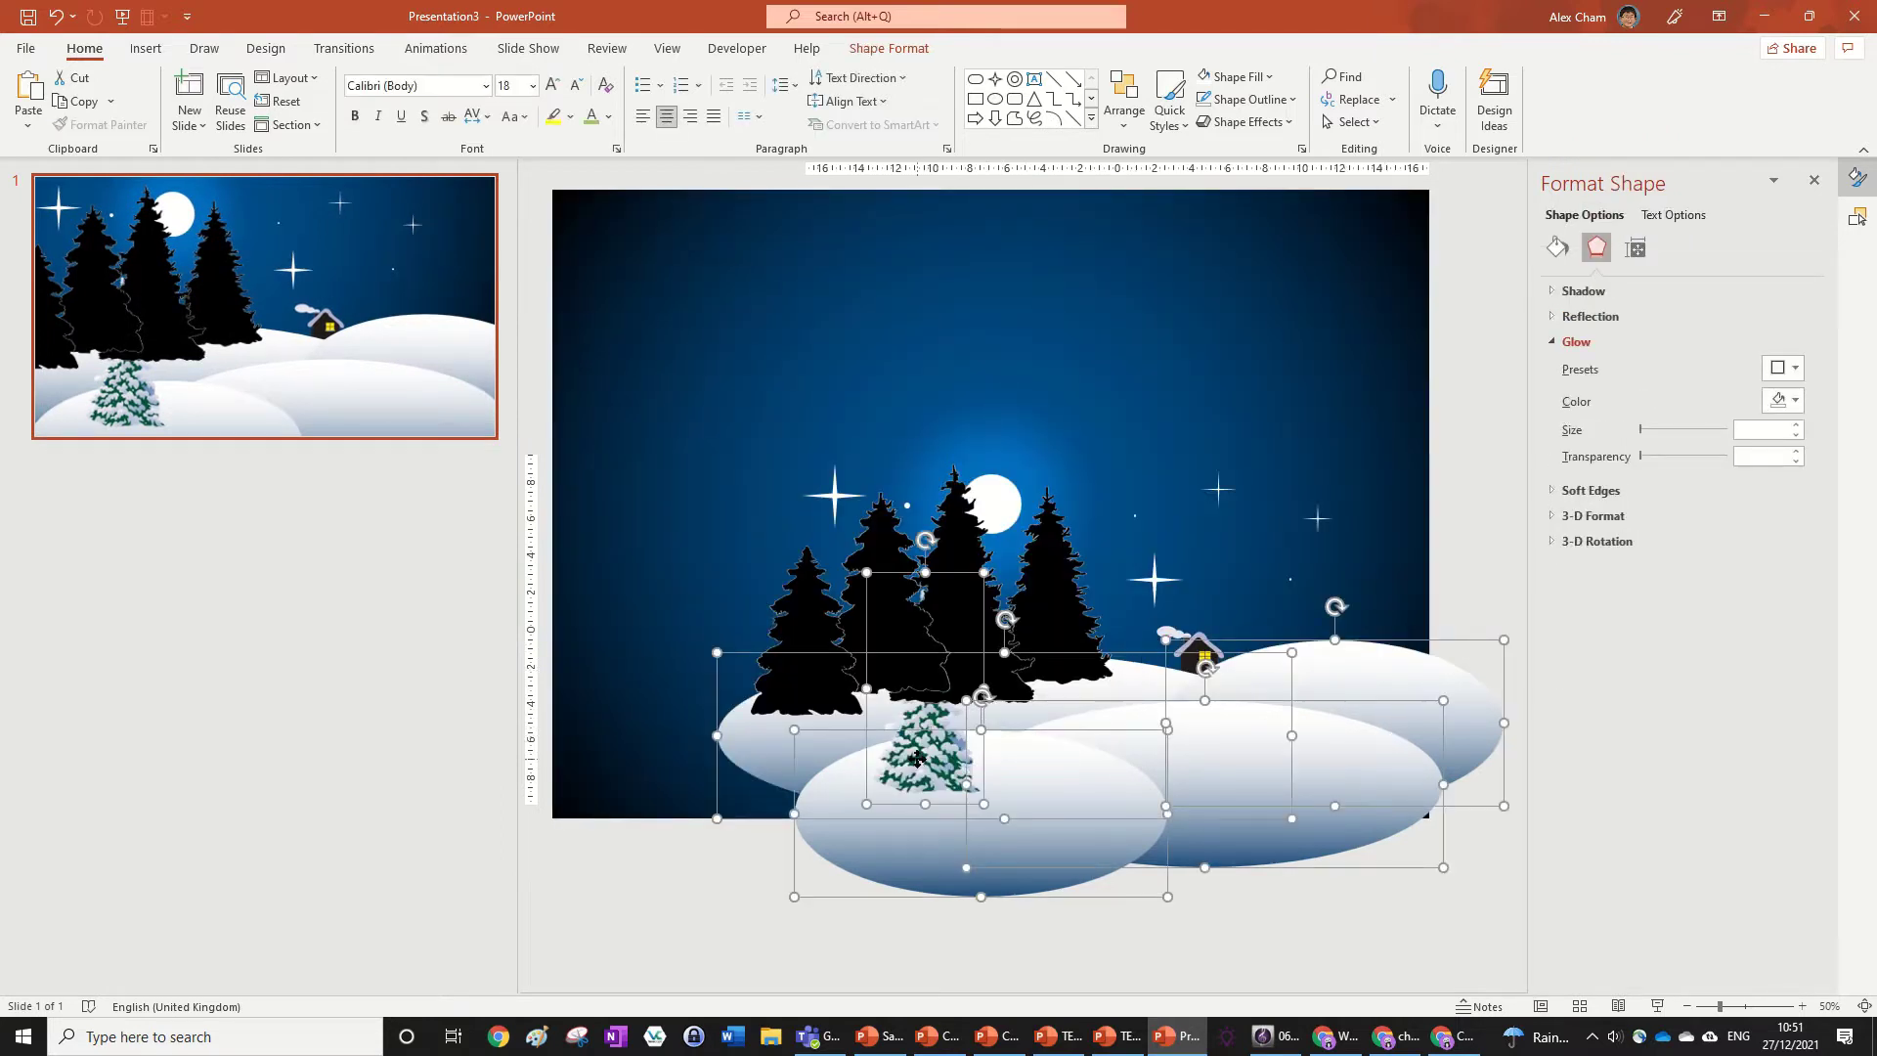
shift+click(1201, 643)
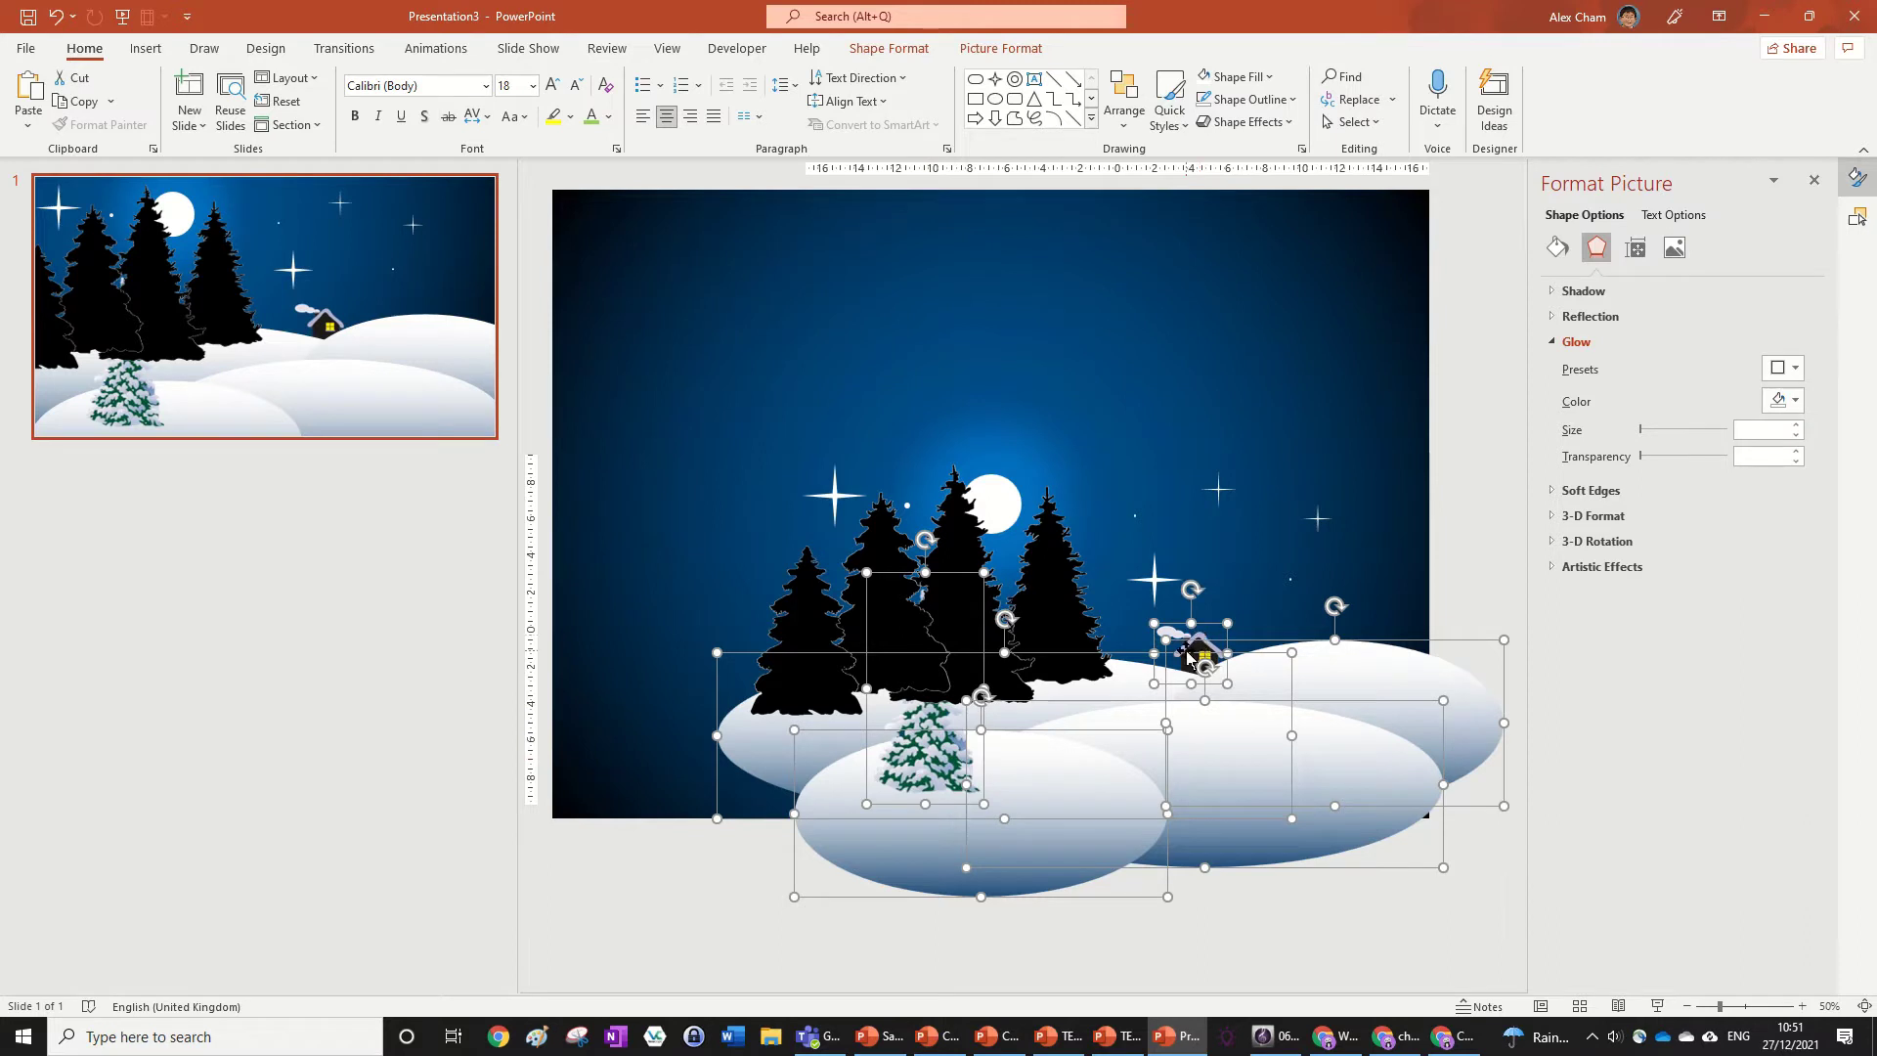
key(Escape)
click(1070, 587)
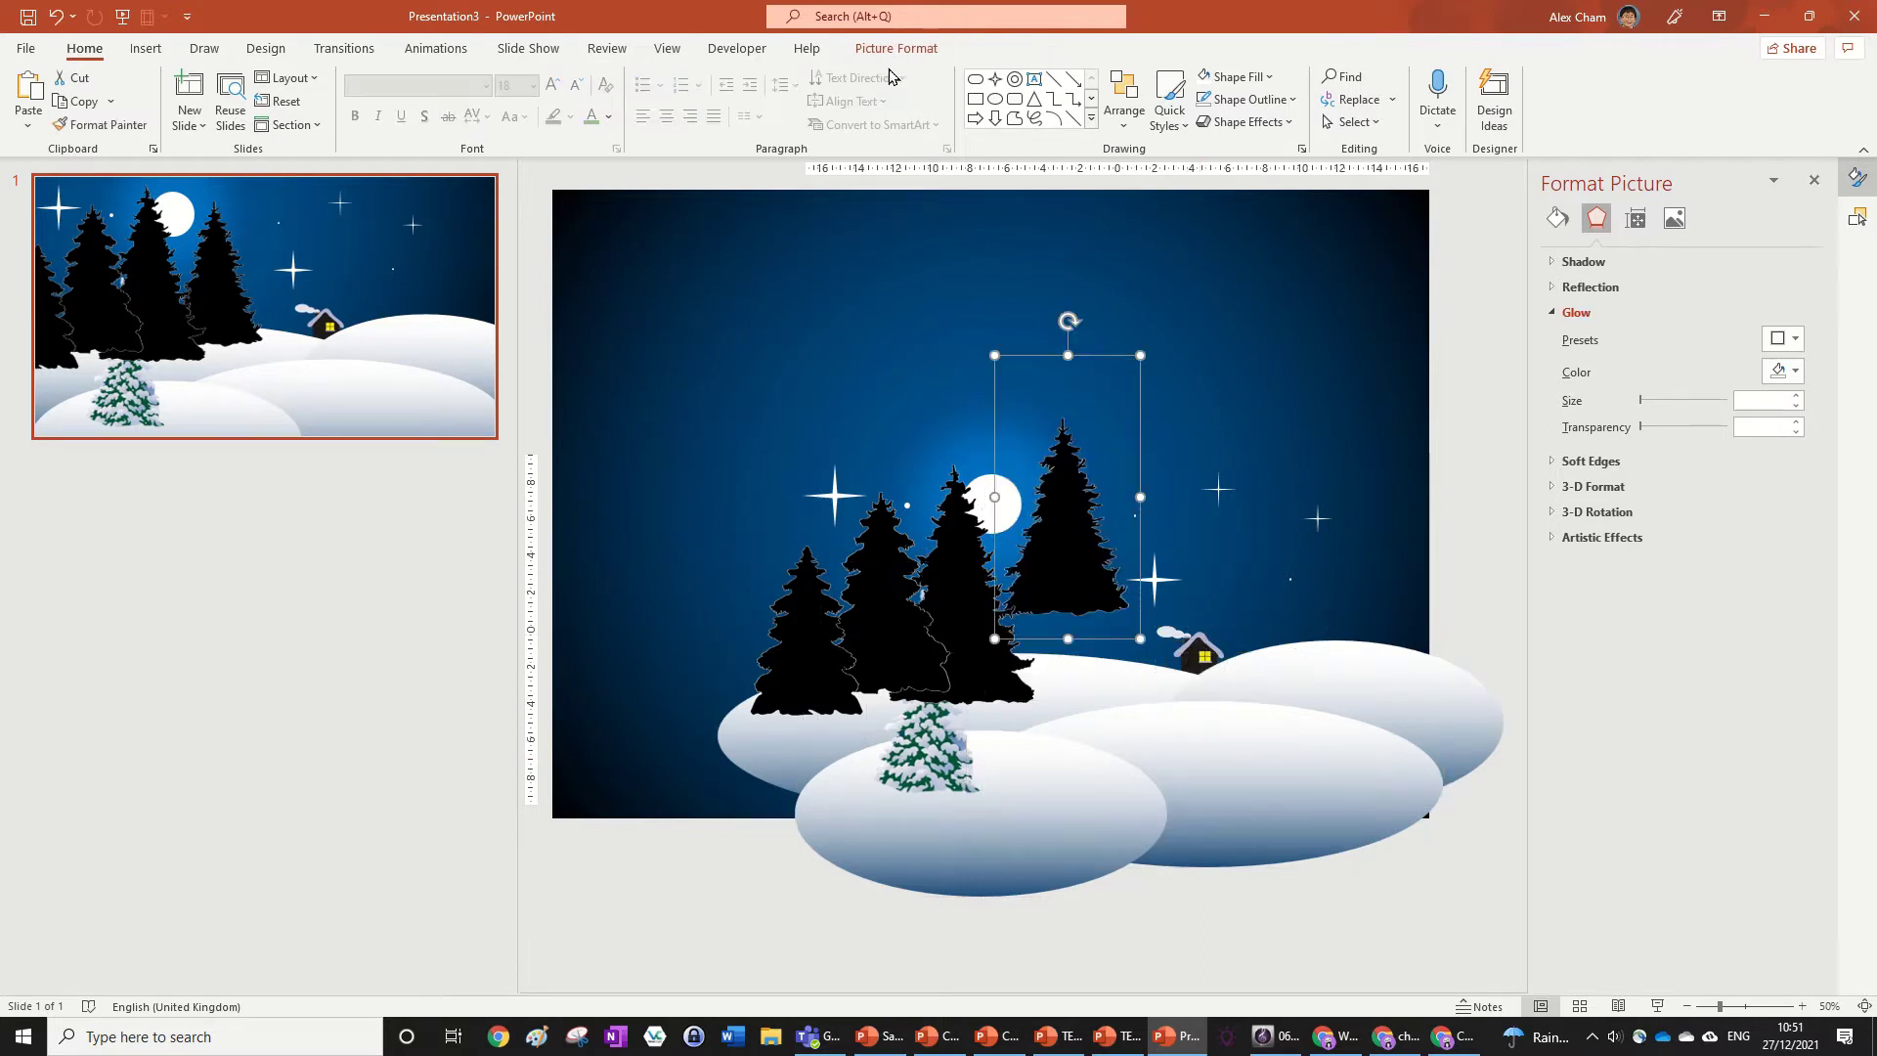
click(1315, 684)
shift+click(1060, 730)
shift+click(998, 729)
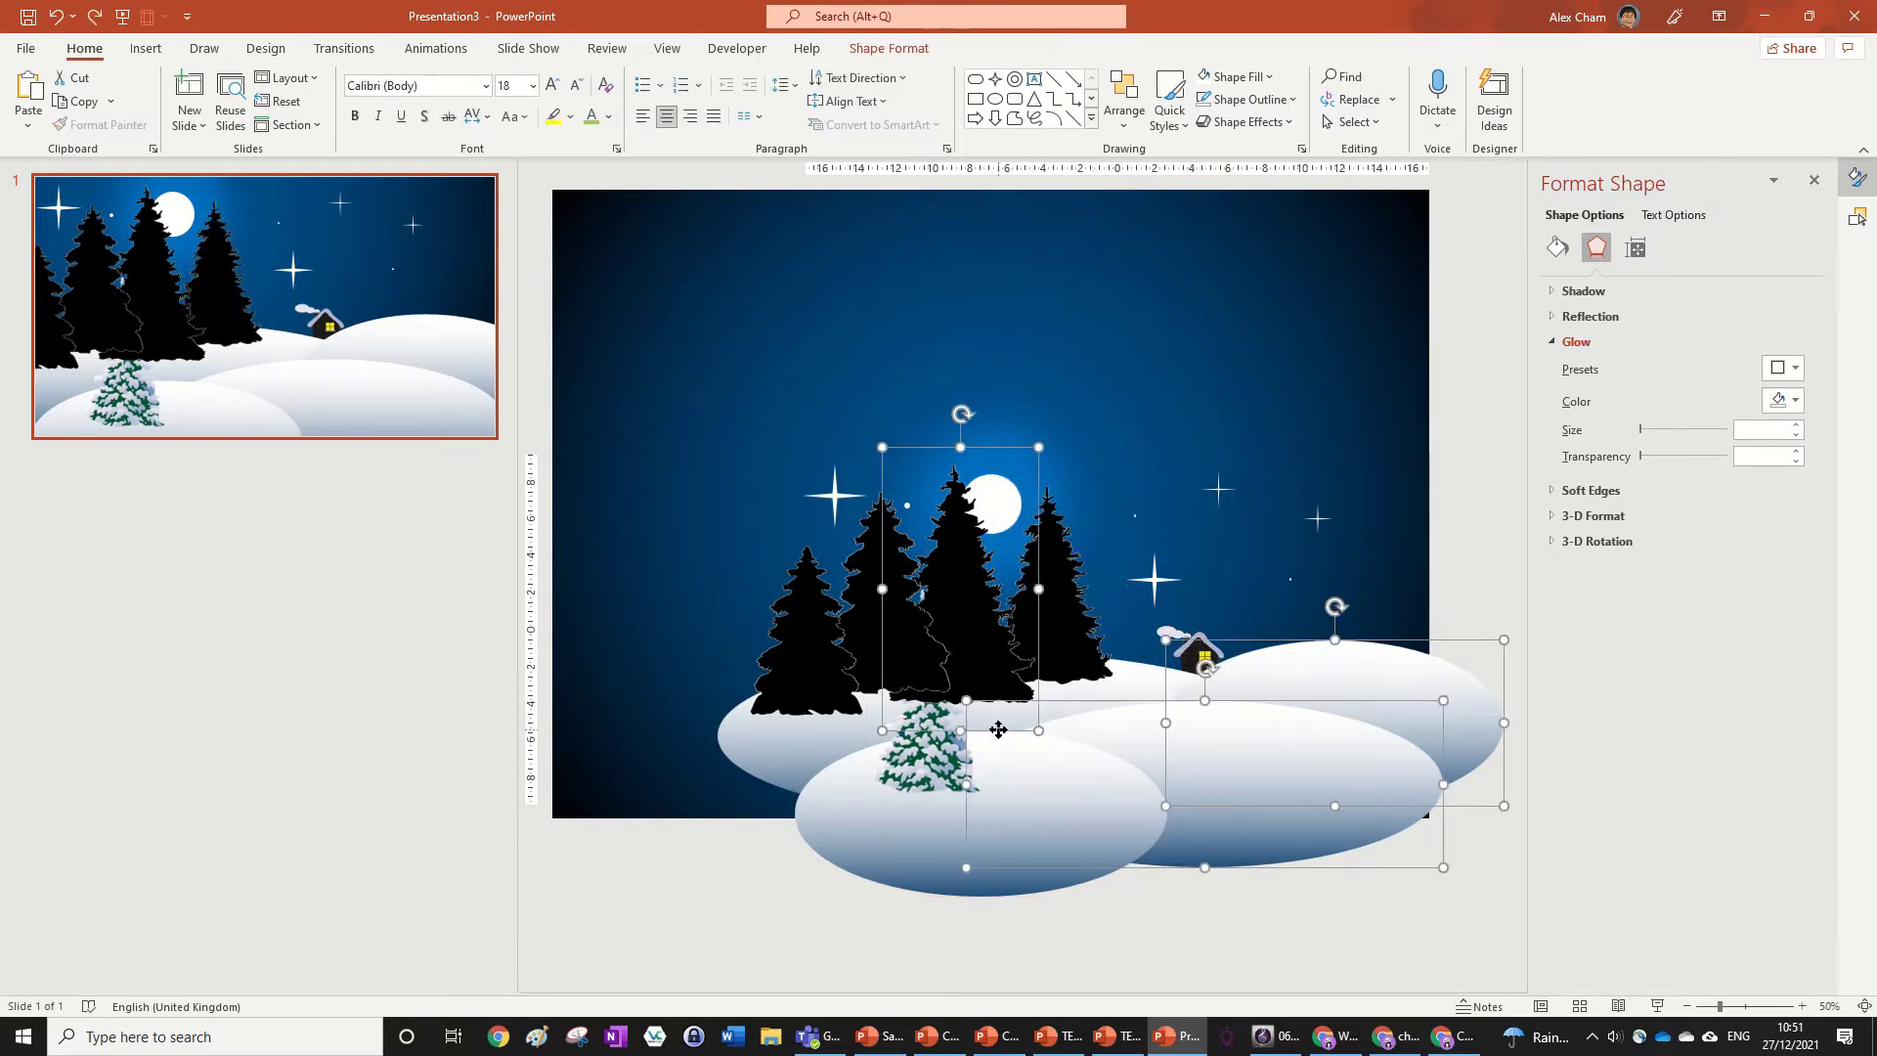
shift+click(936, 739)
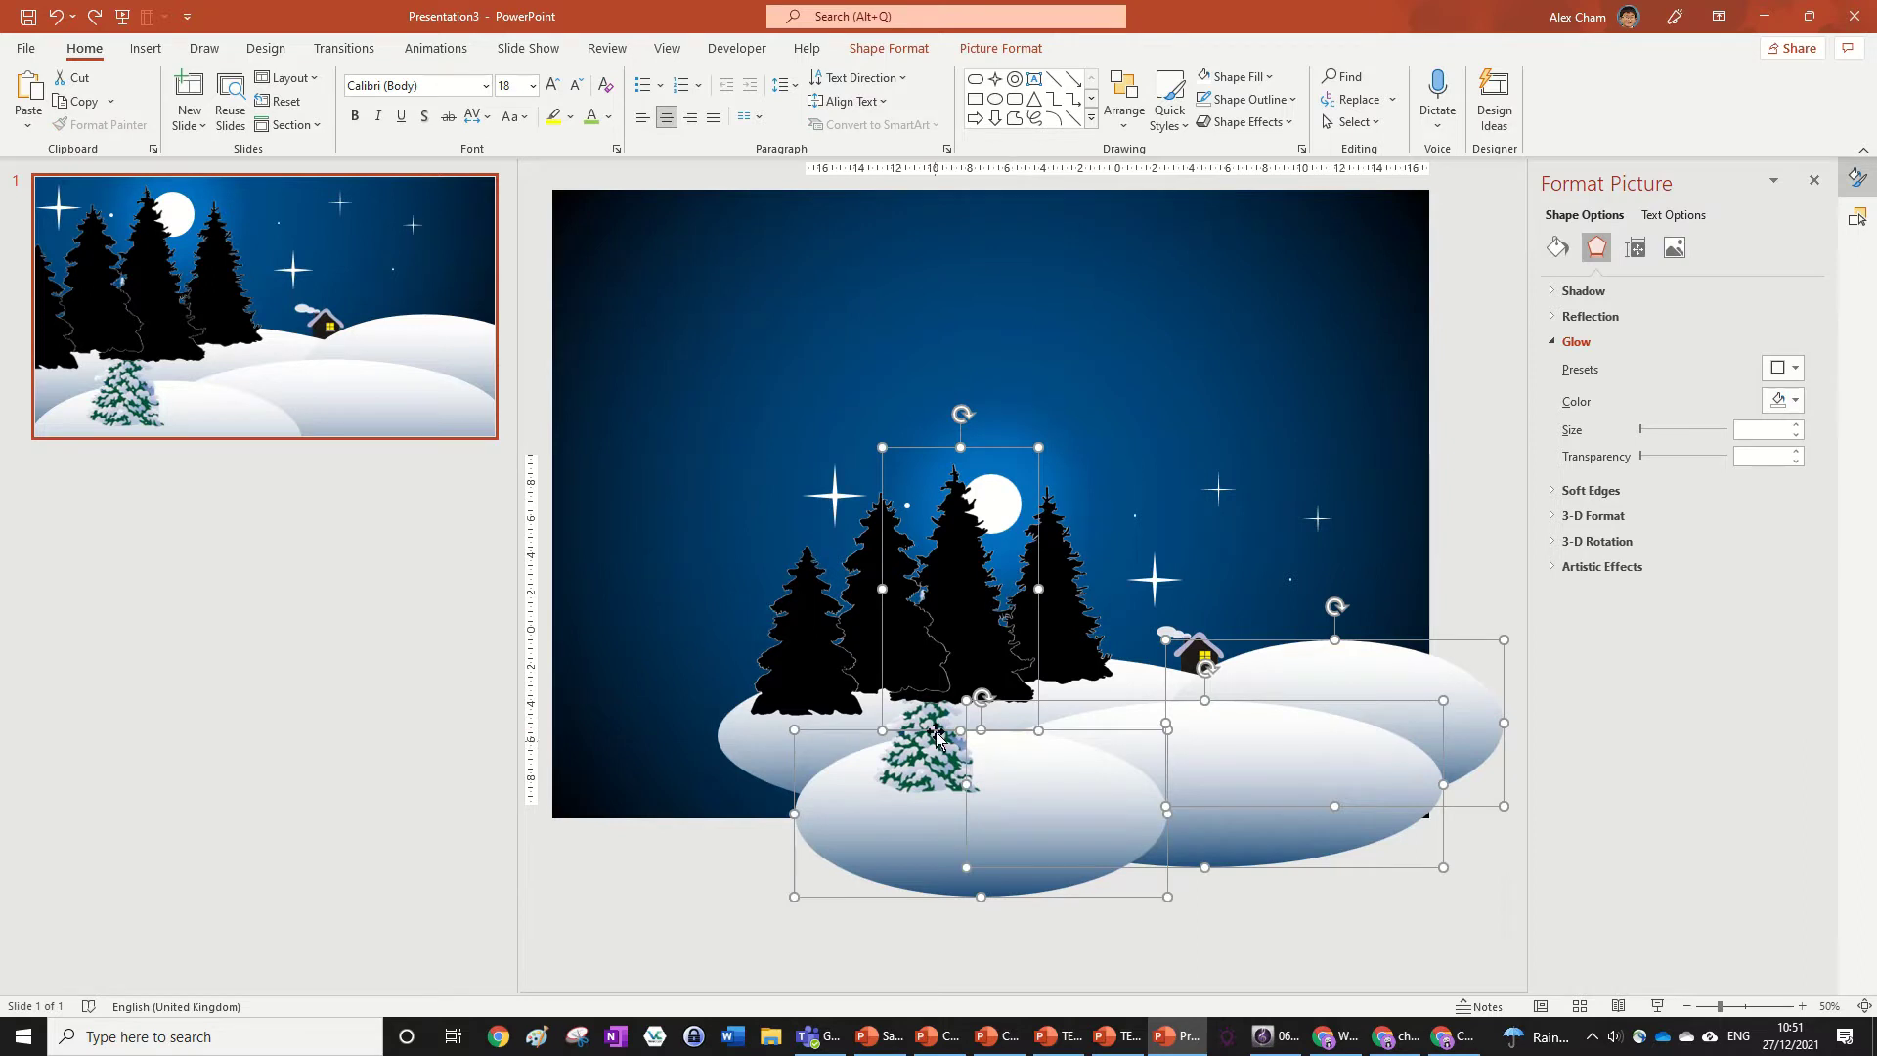
shift+click(1038, 658)
shift+click(1135, 674)
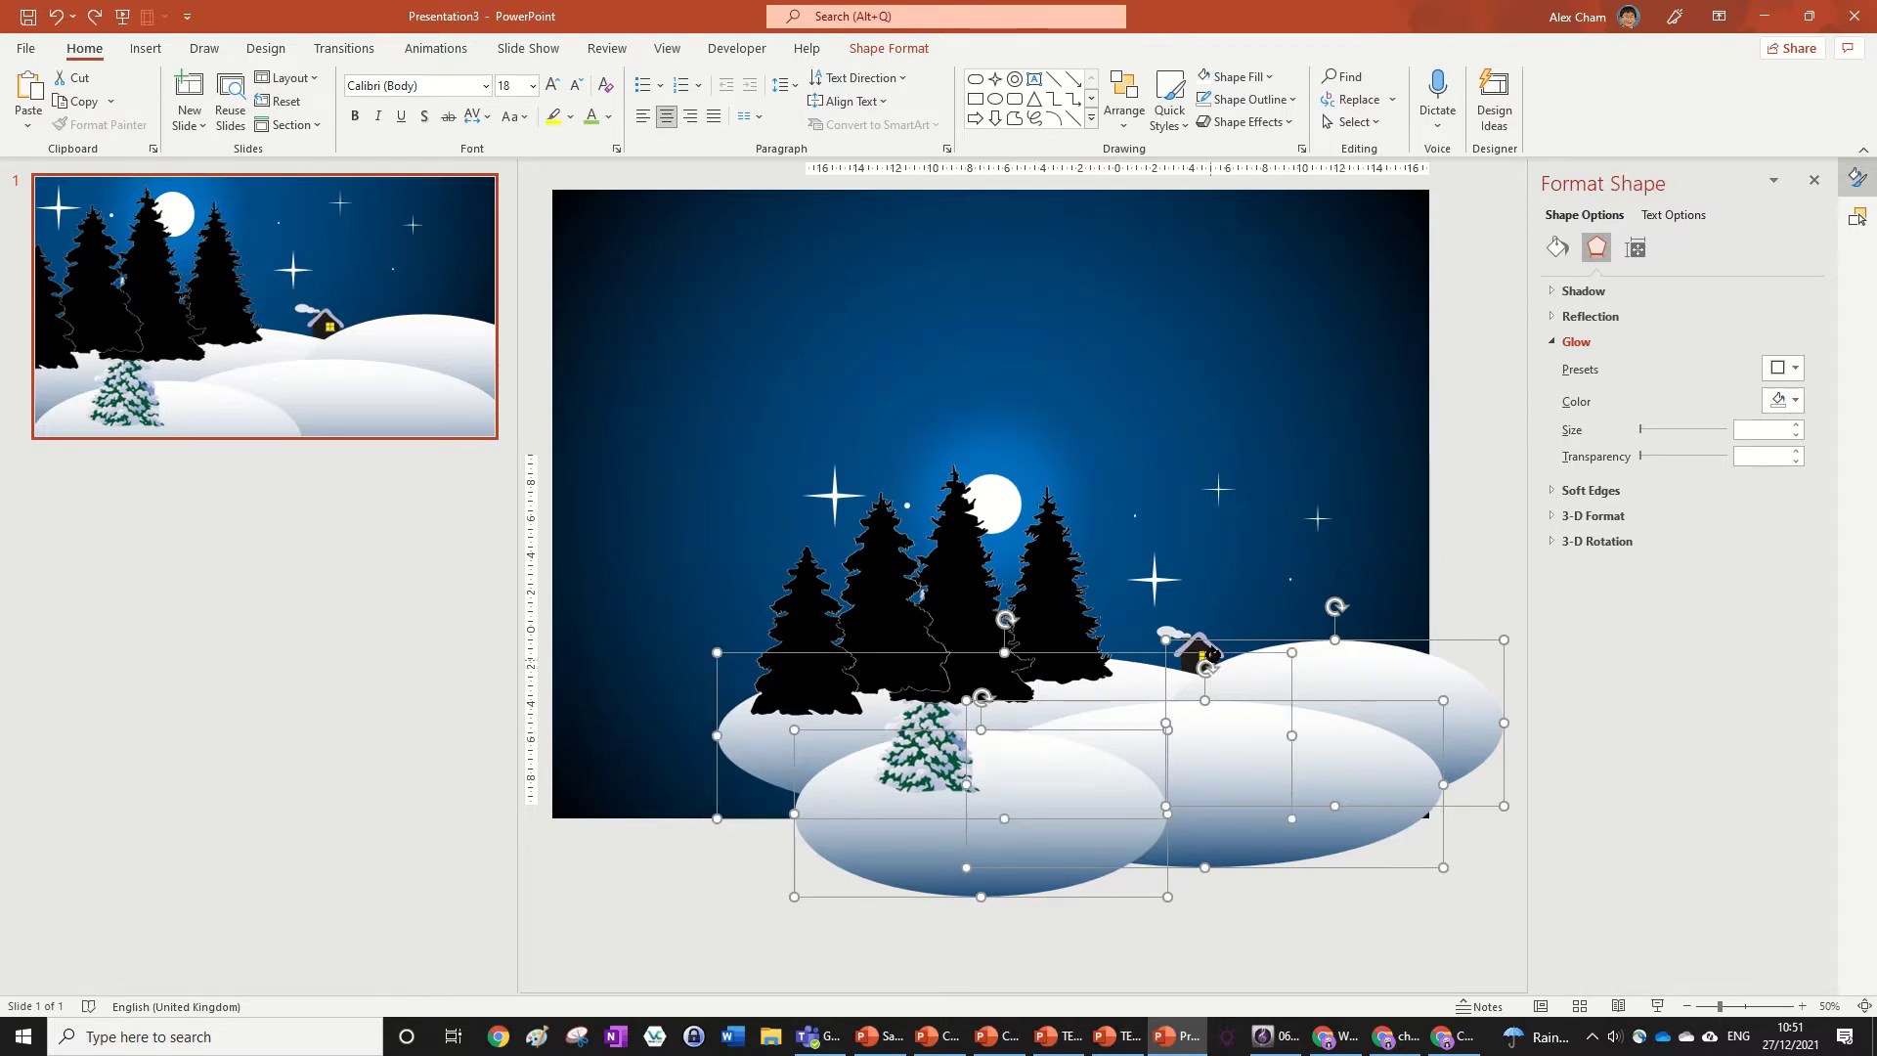
shift+click(1191, 636)
shift+click(916, 767)
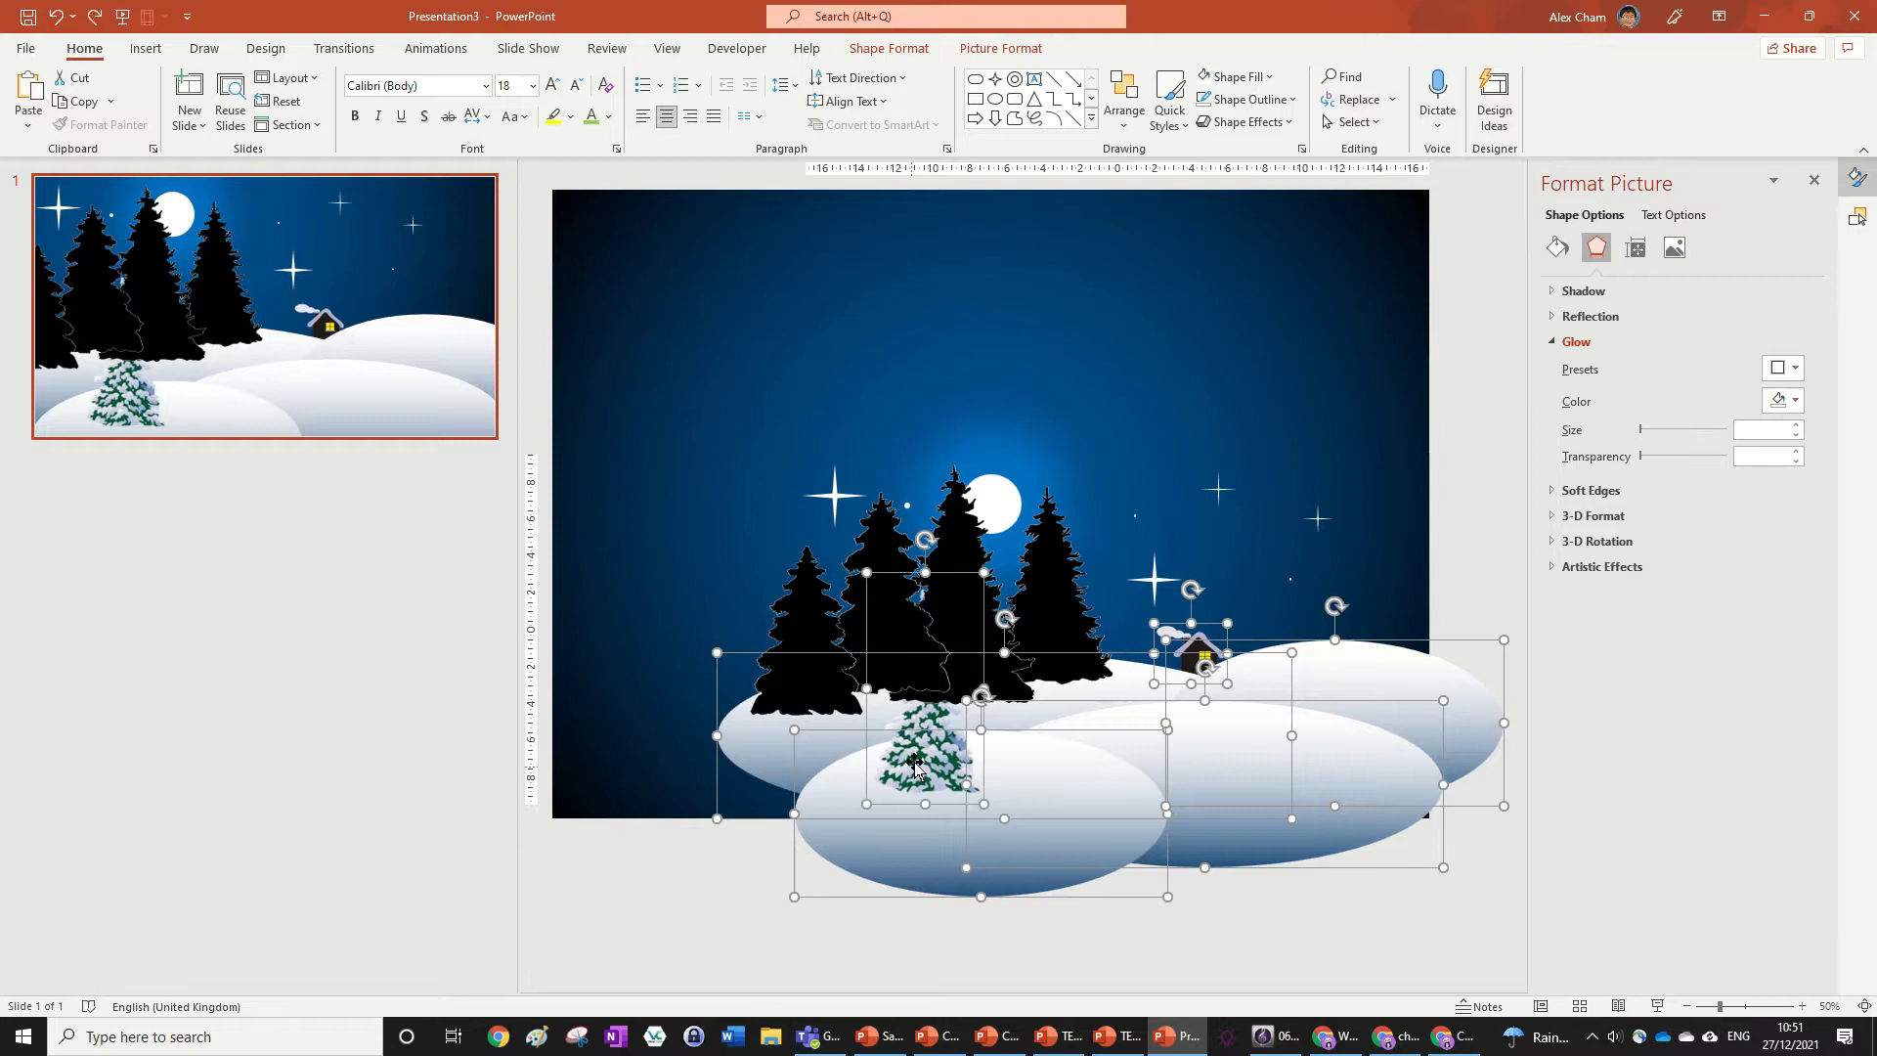
Step: Bring the snowy fir, hills and cottage to front, then select the black silhouettes
click(984, 54)
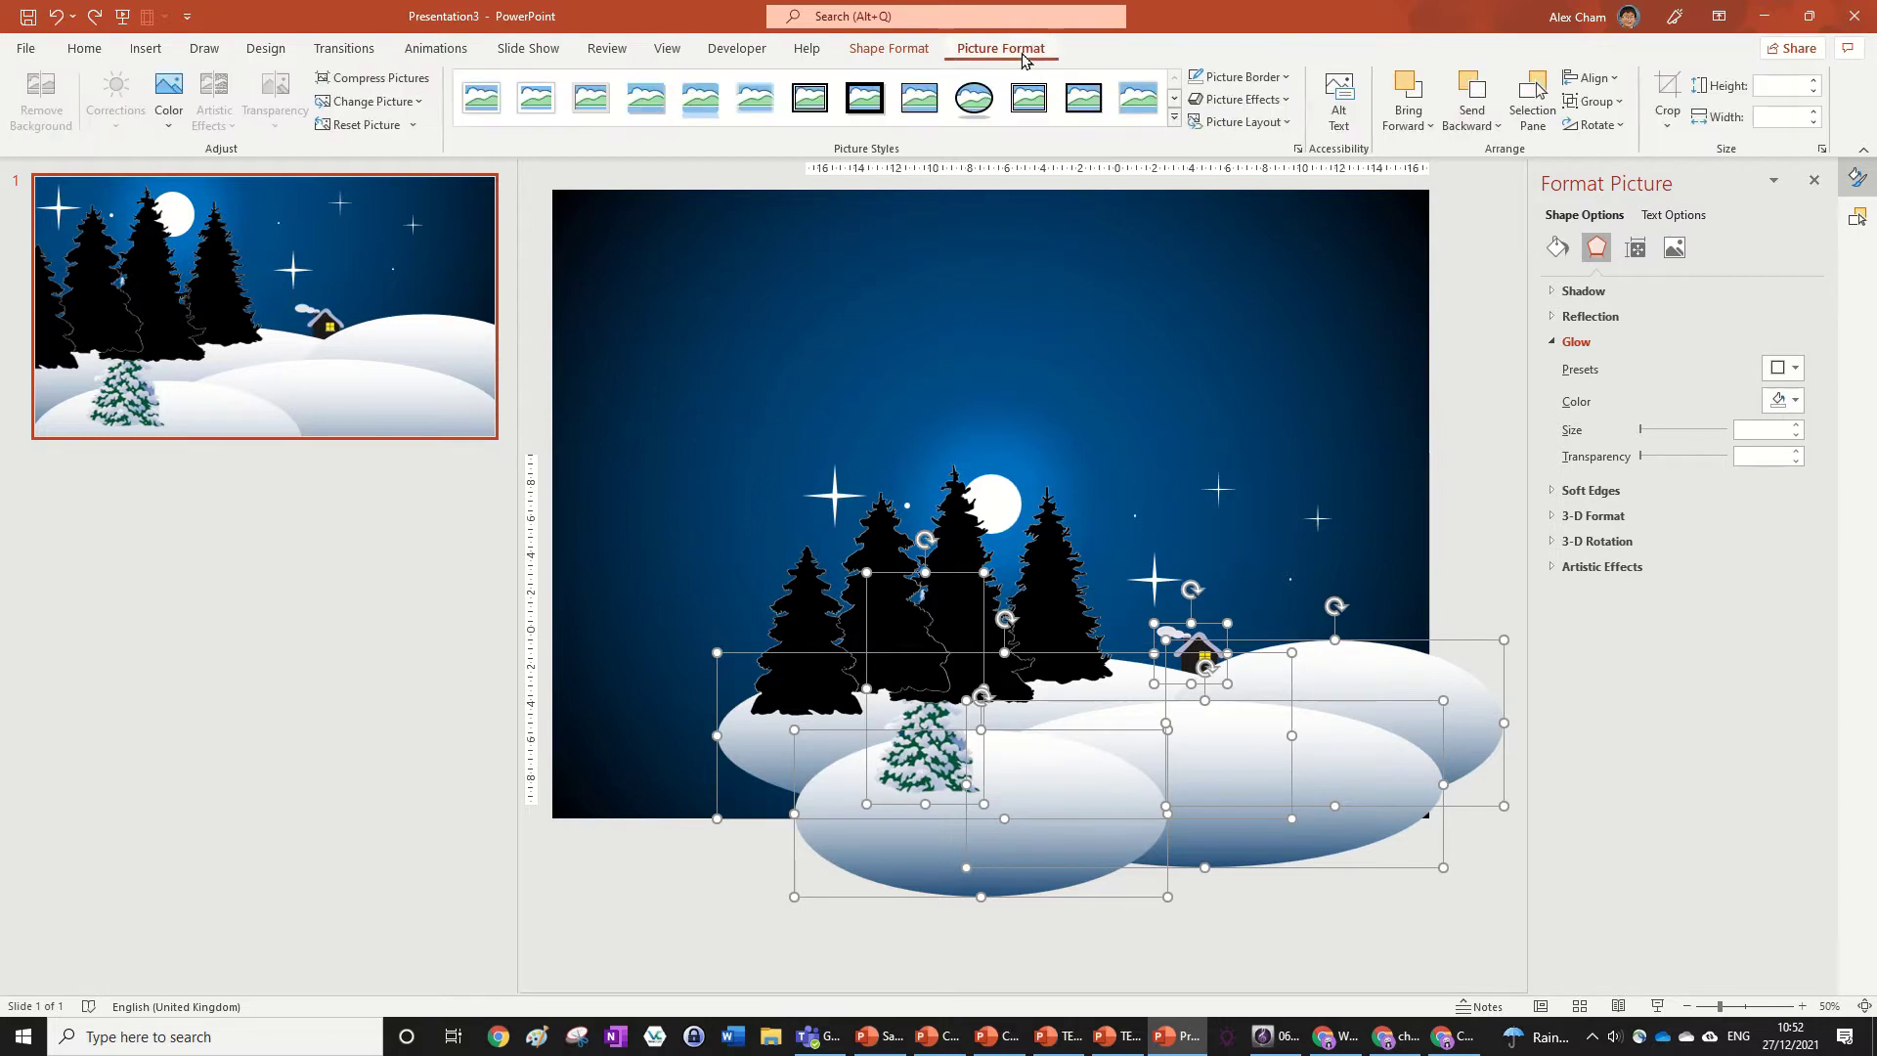
click(1420, 121)
click(1451, 181)
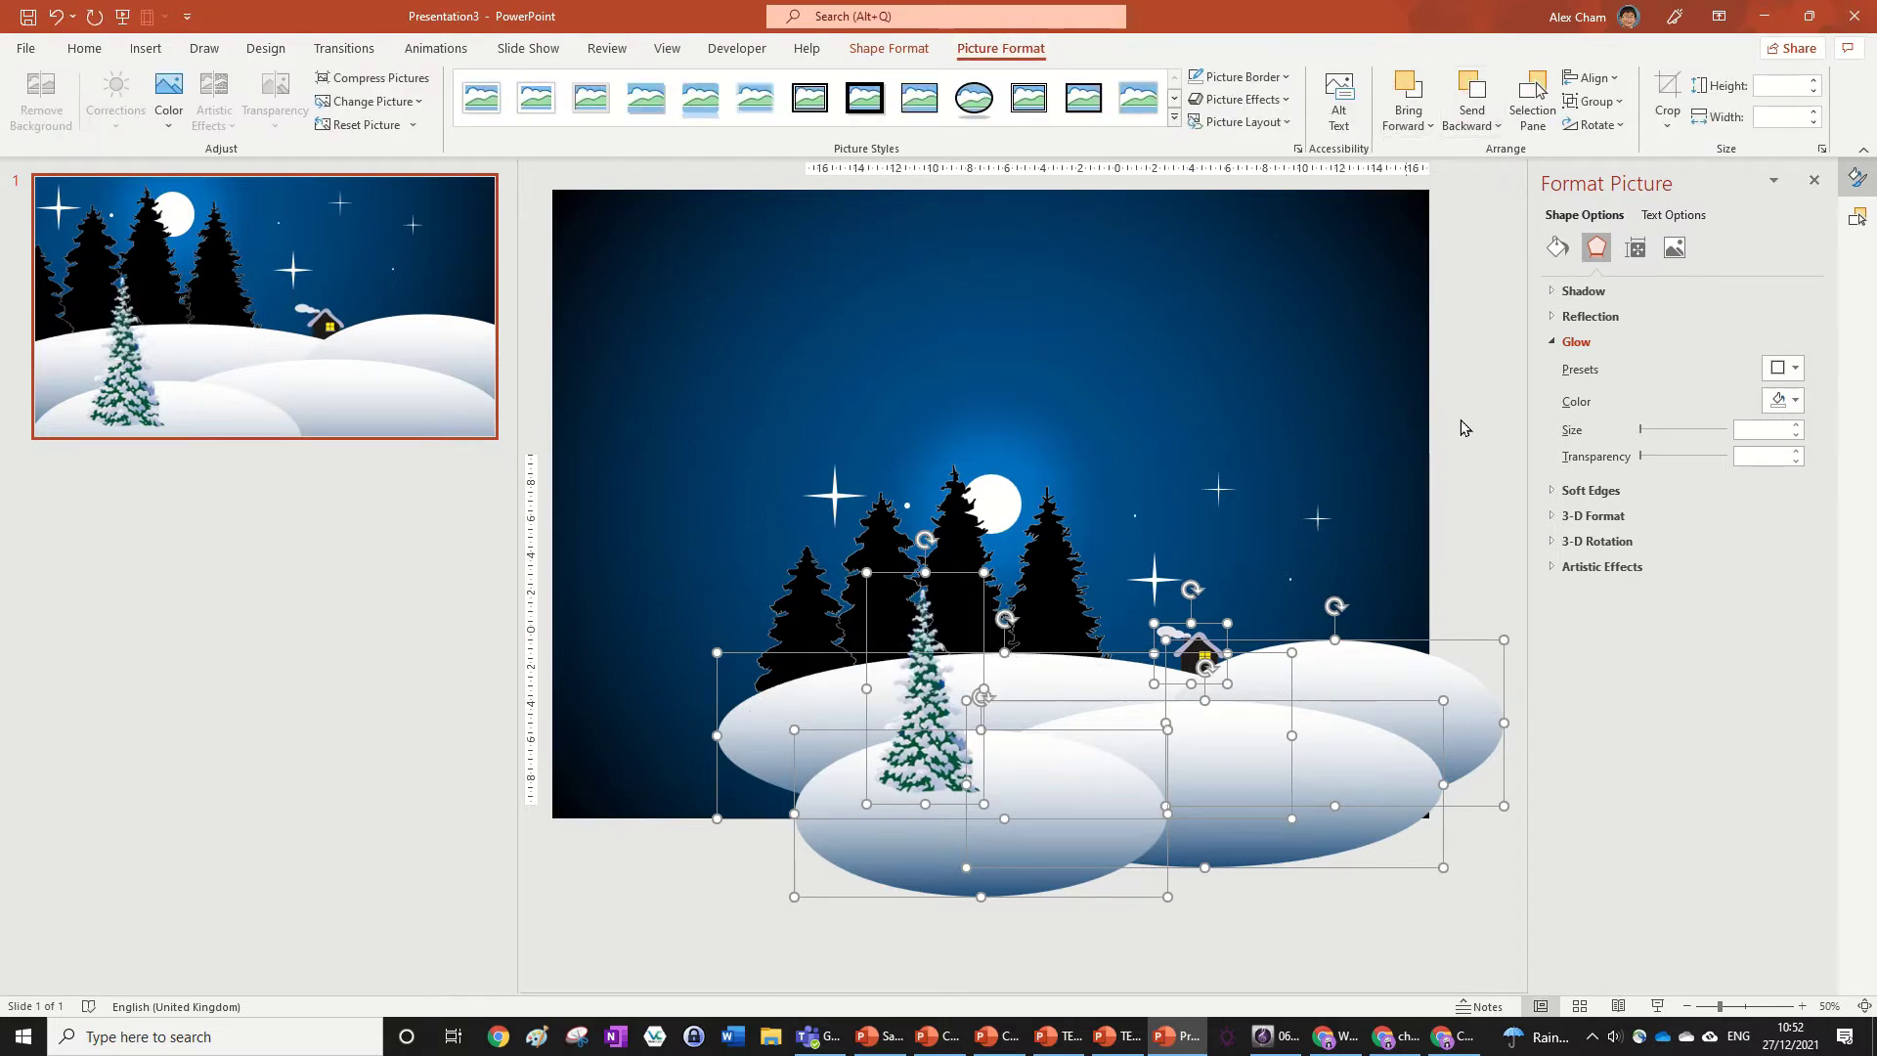
click(982, 606)
click(978, 594)
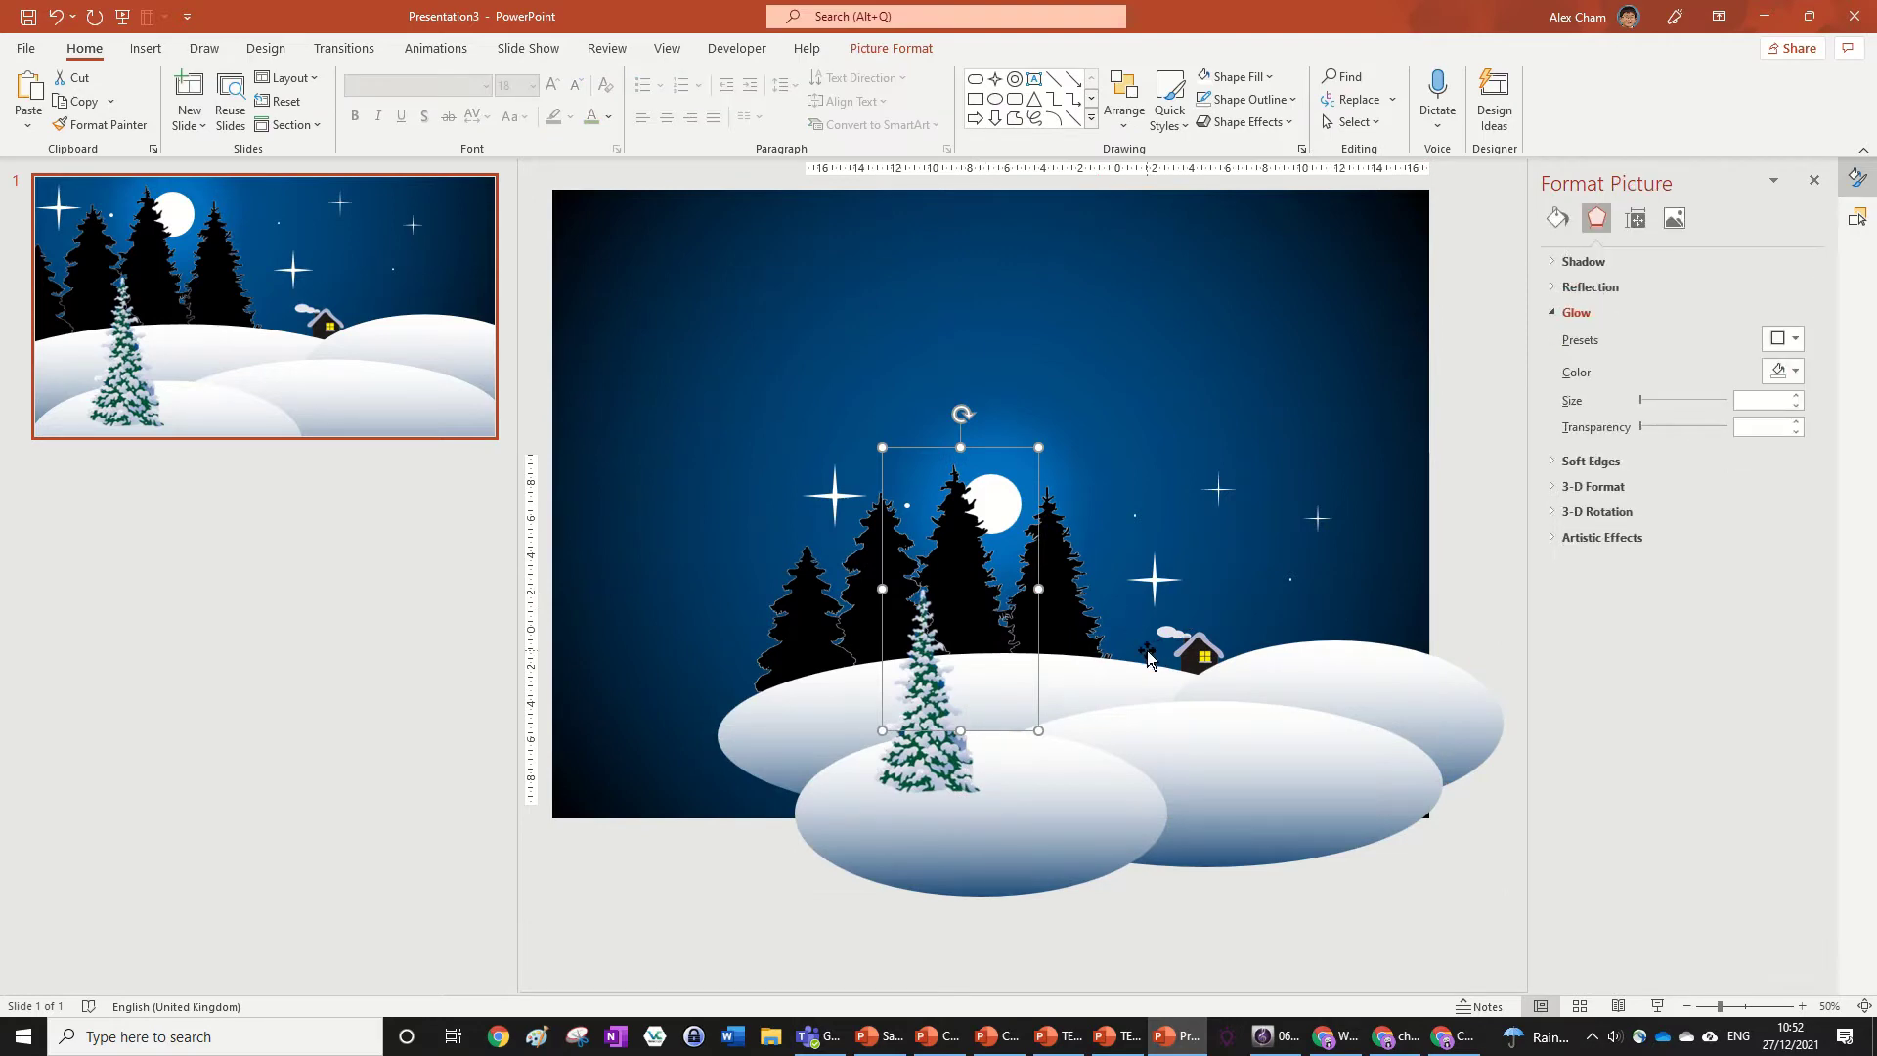
Step: Shrink the selected black tree silhouettes so they peek low above the snowy hills
scroll(1090, 675, up, 5)
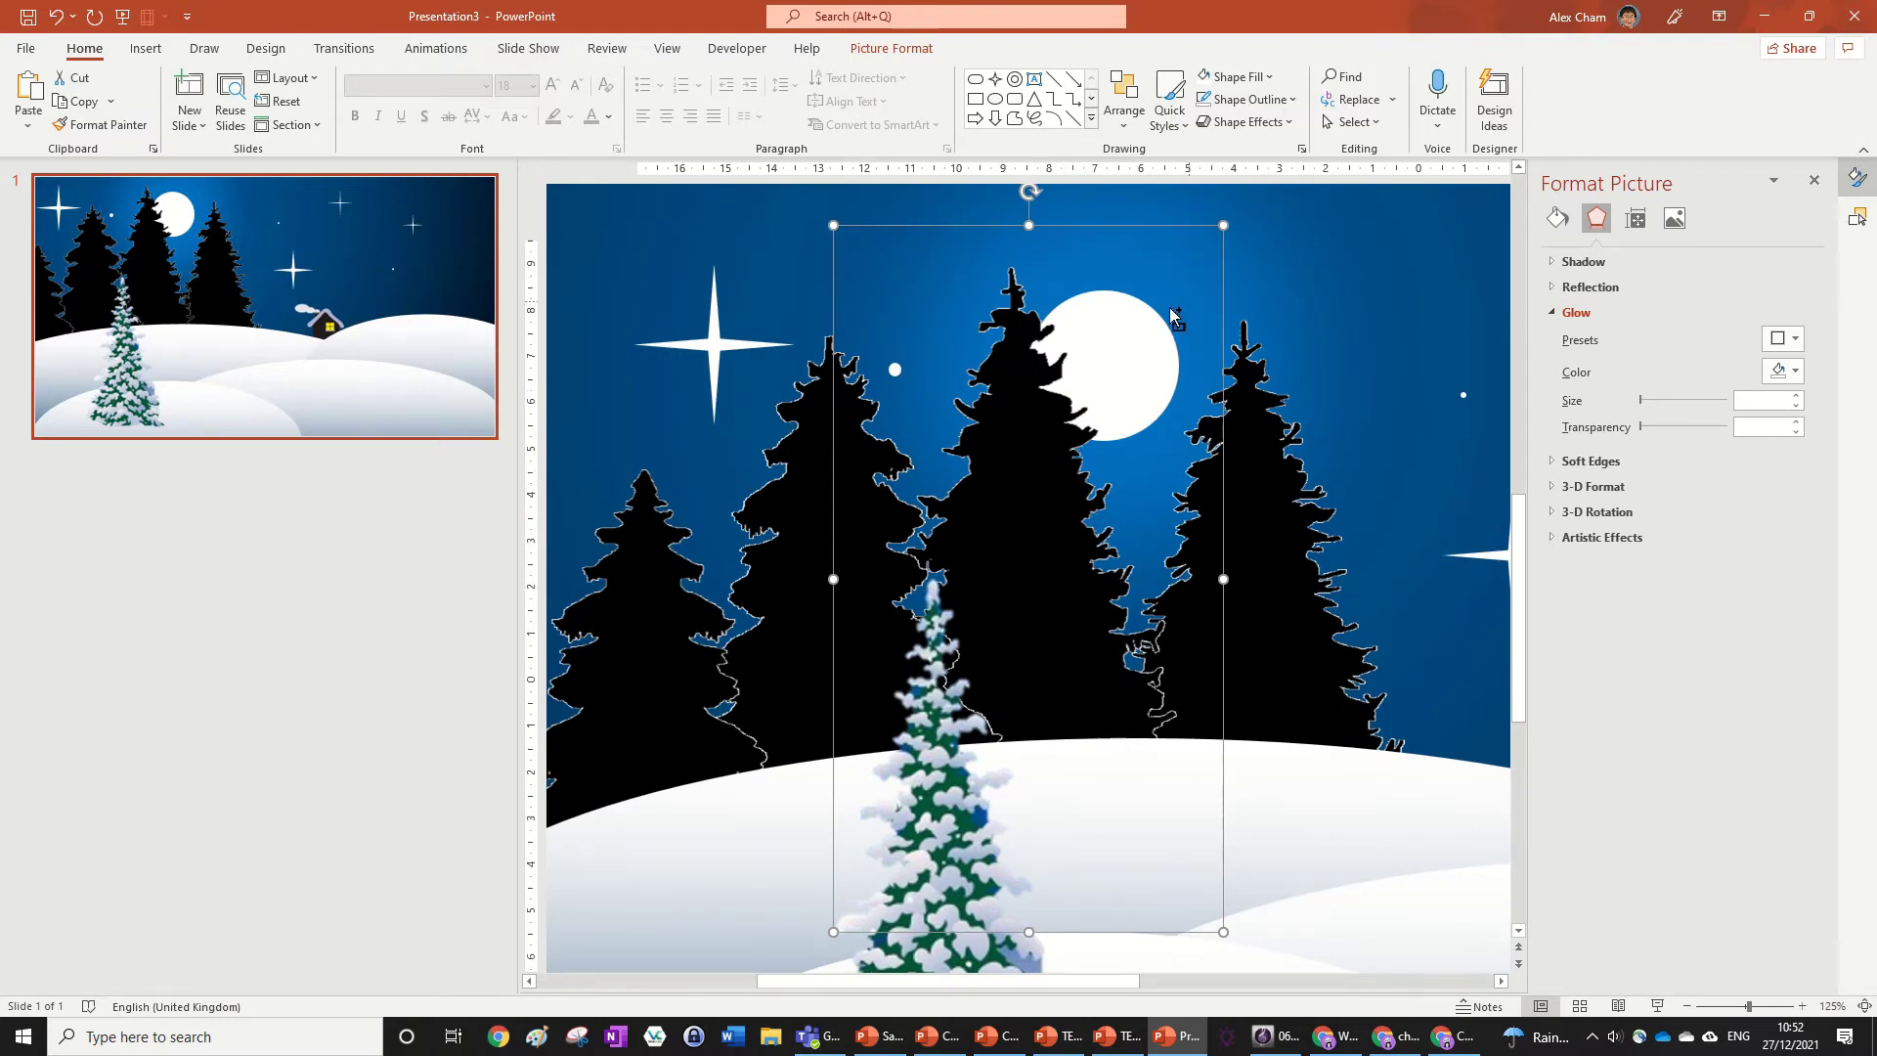
scroll(1173, 318, down, 5)
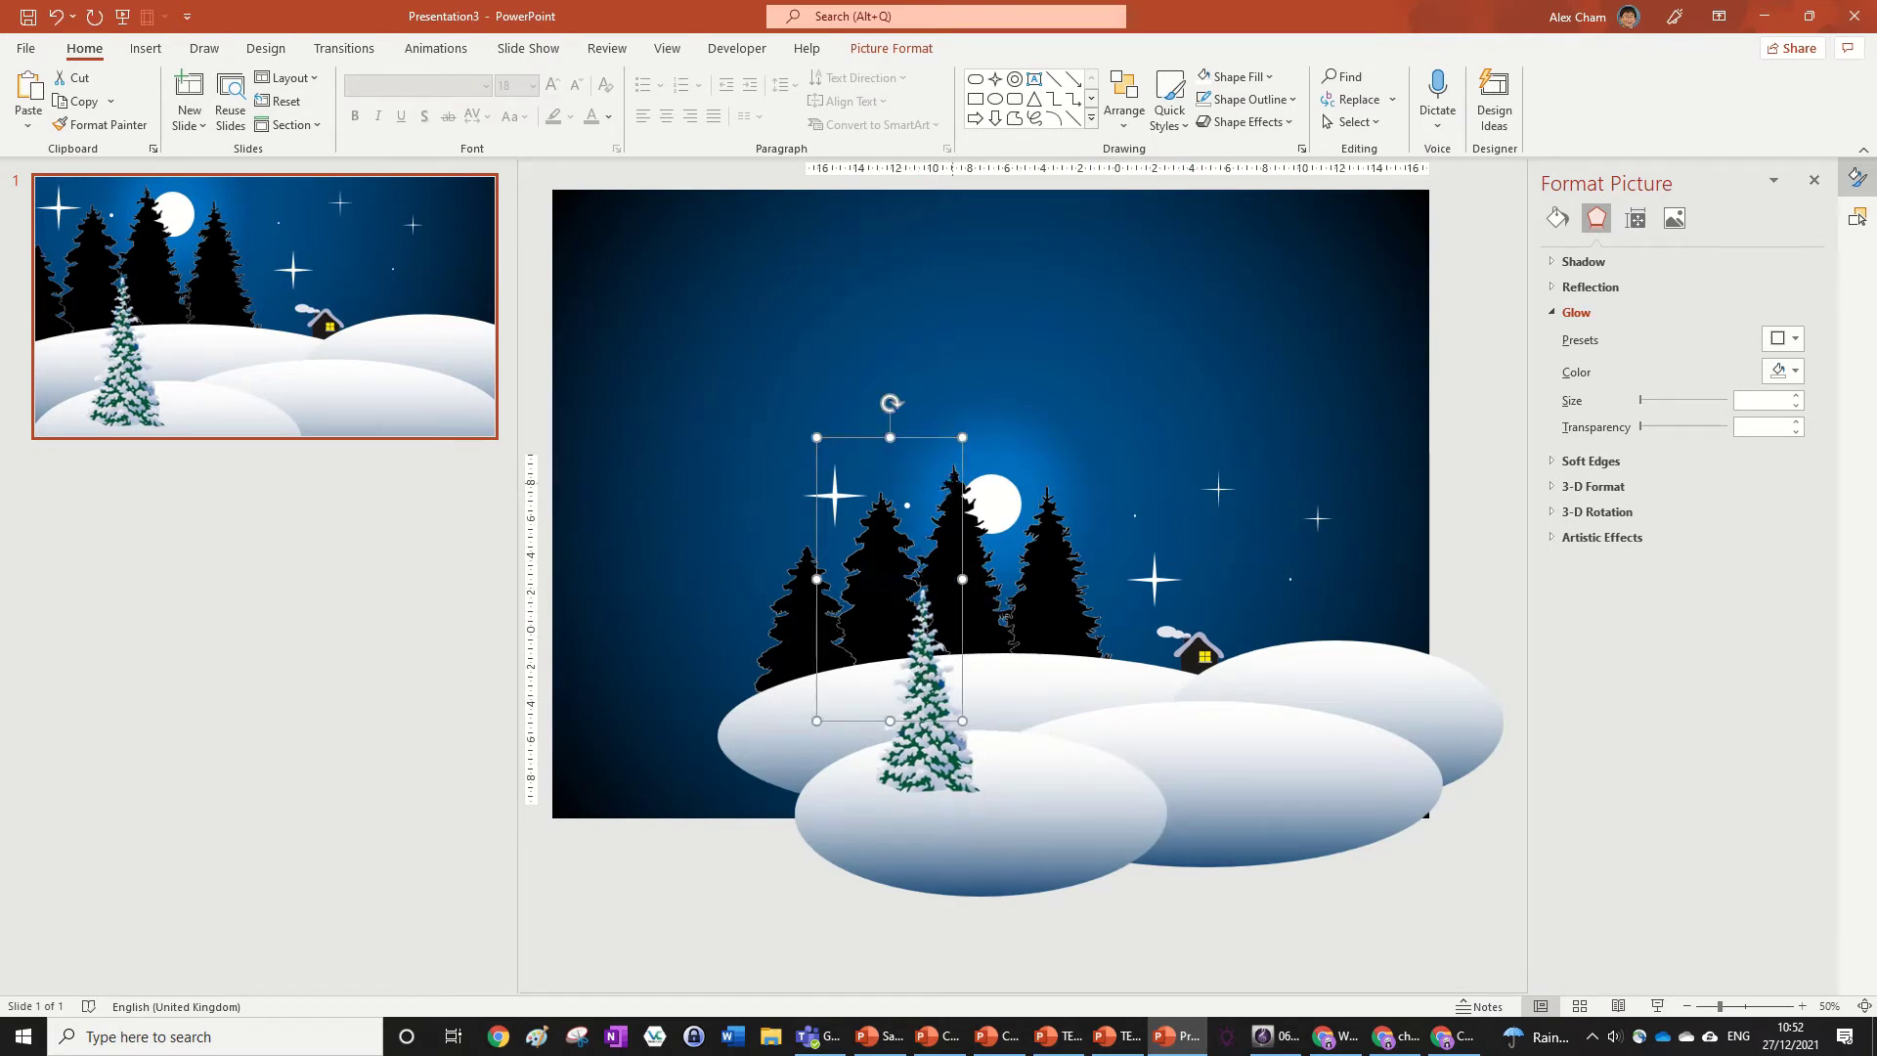
scroll(982, 669, up, 5)
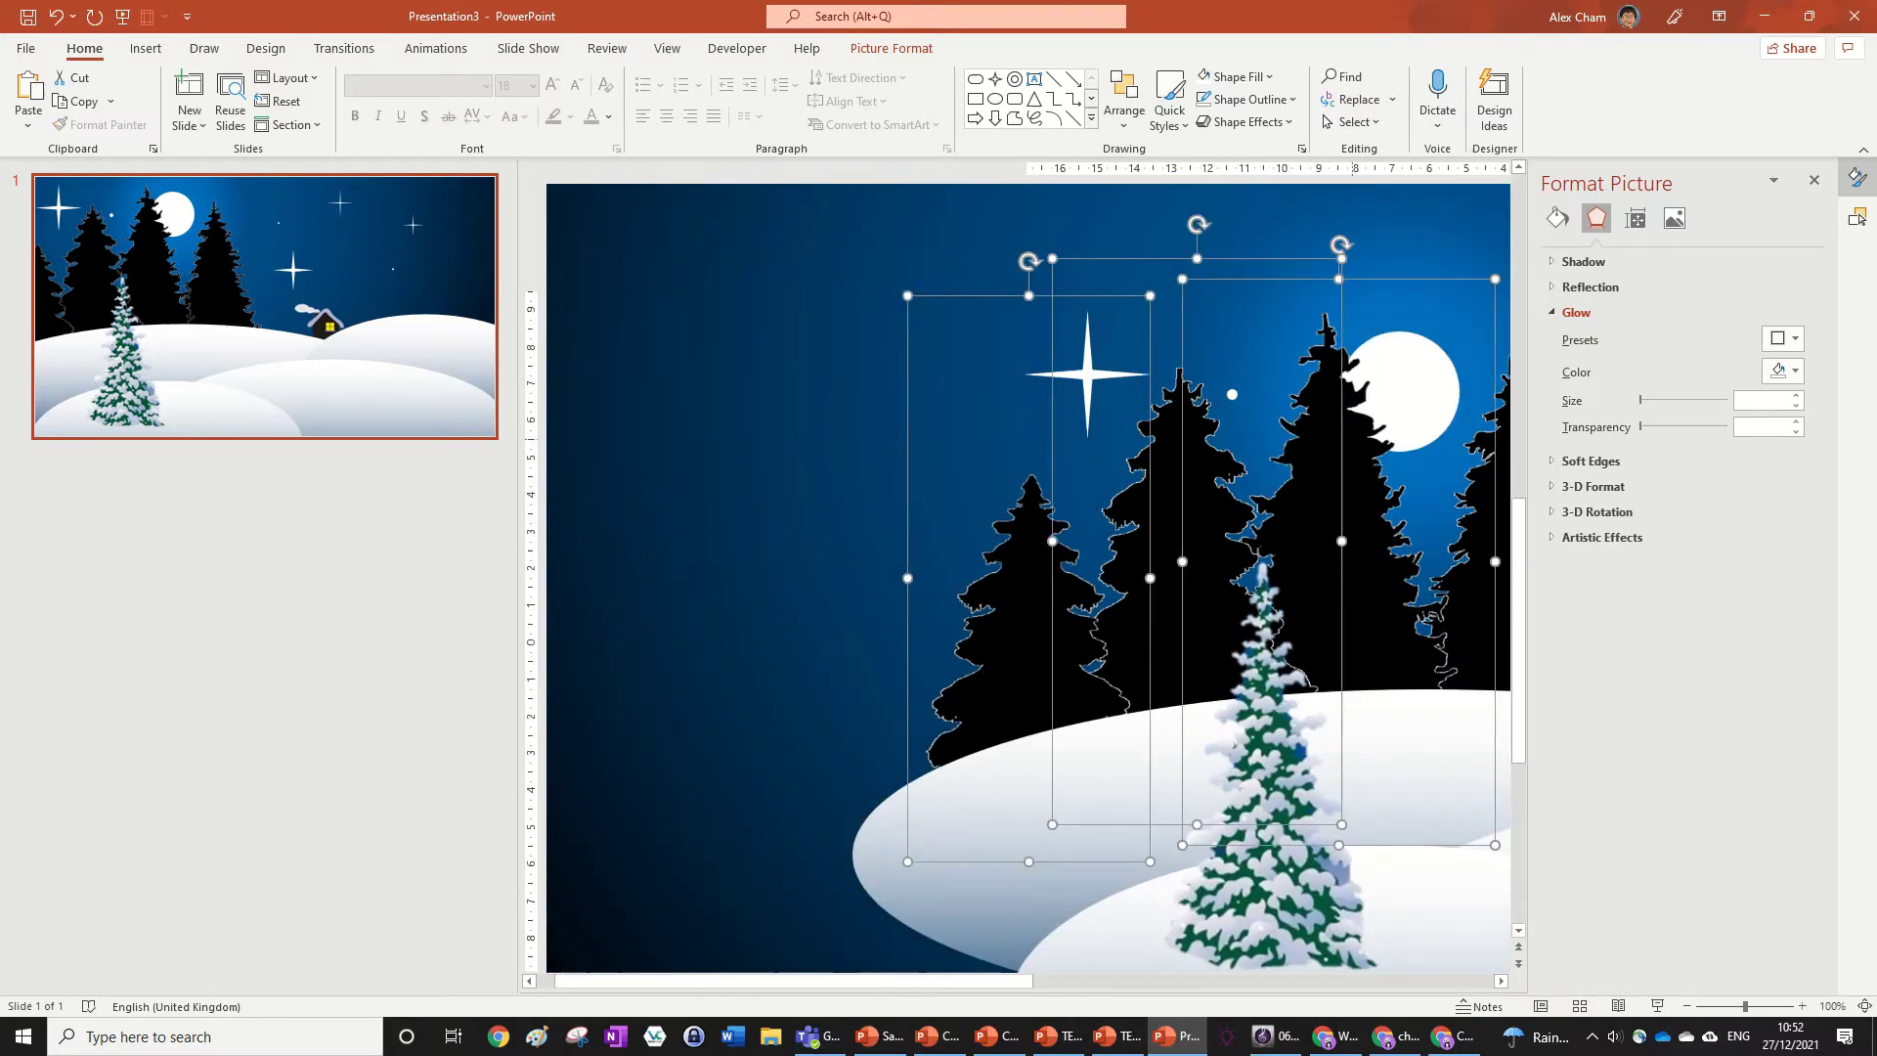
ctrl+scroll(1320, 568, down, 3)
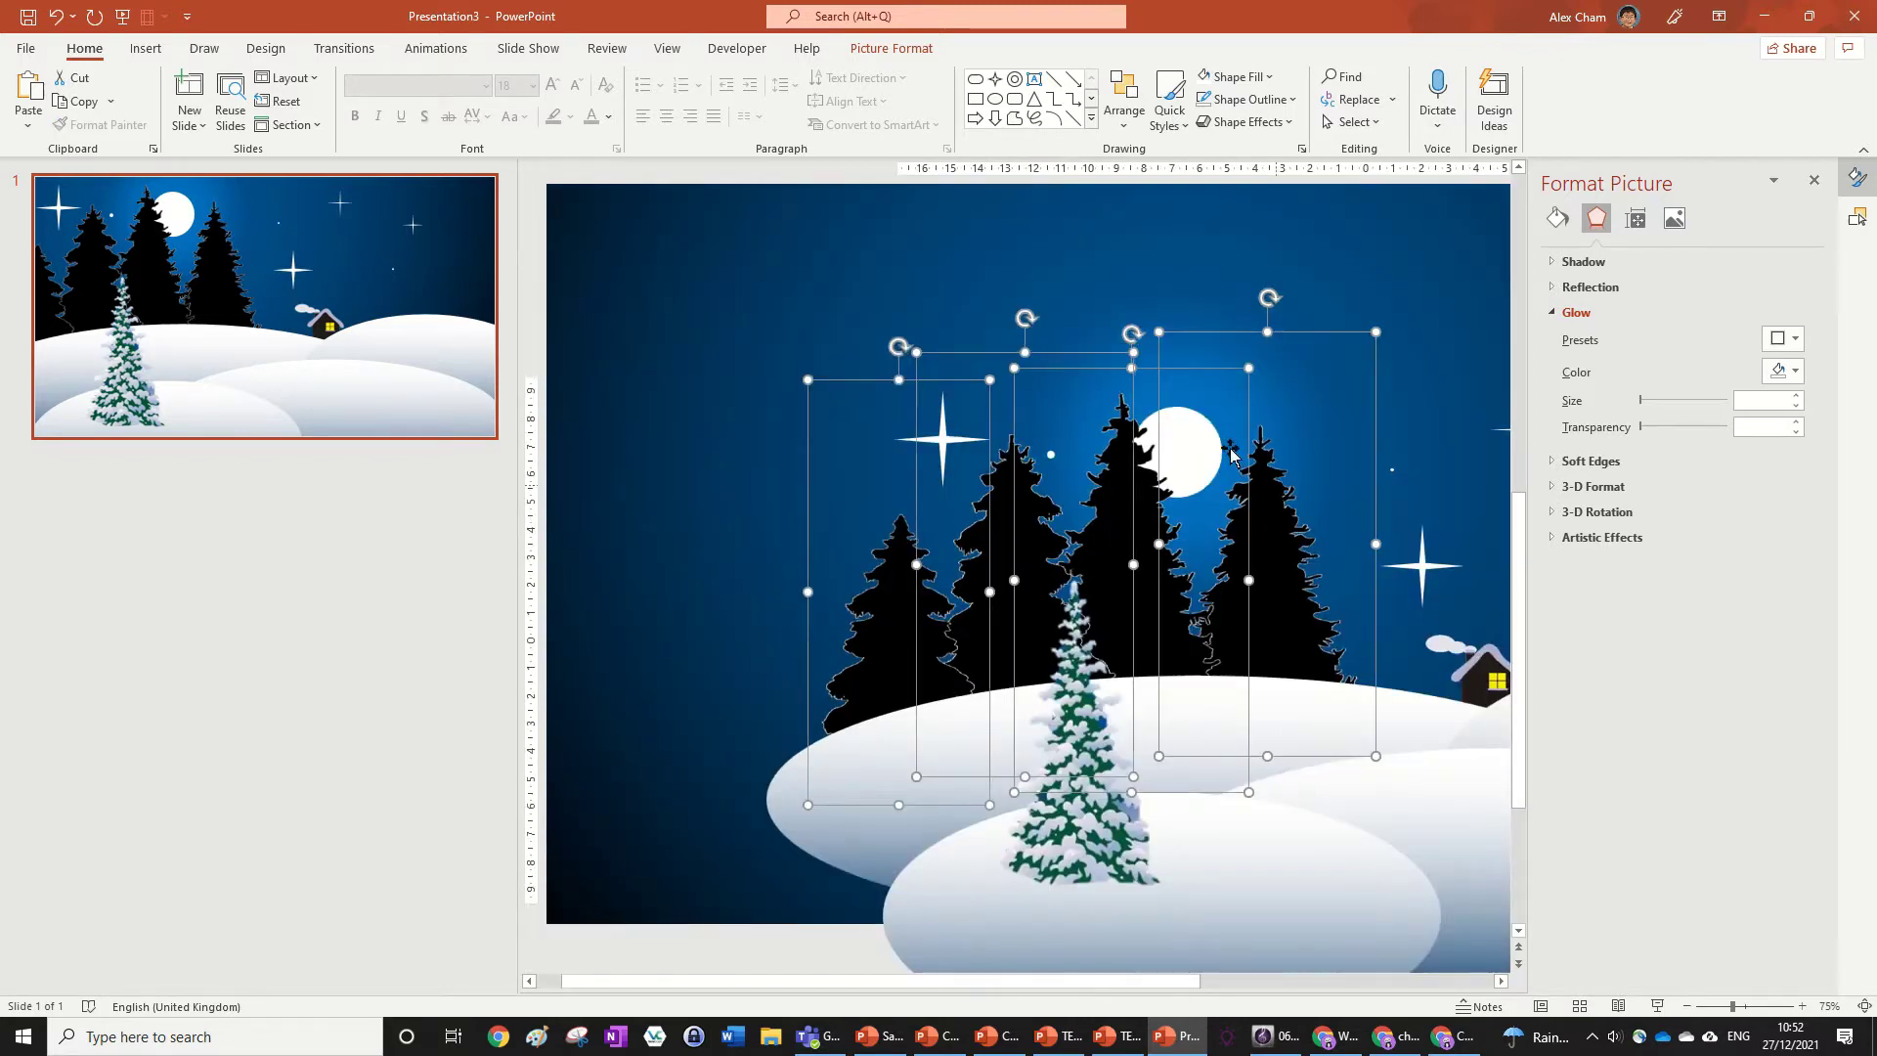
drag(989, 375, 897, 568)
click(876, 576)
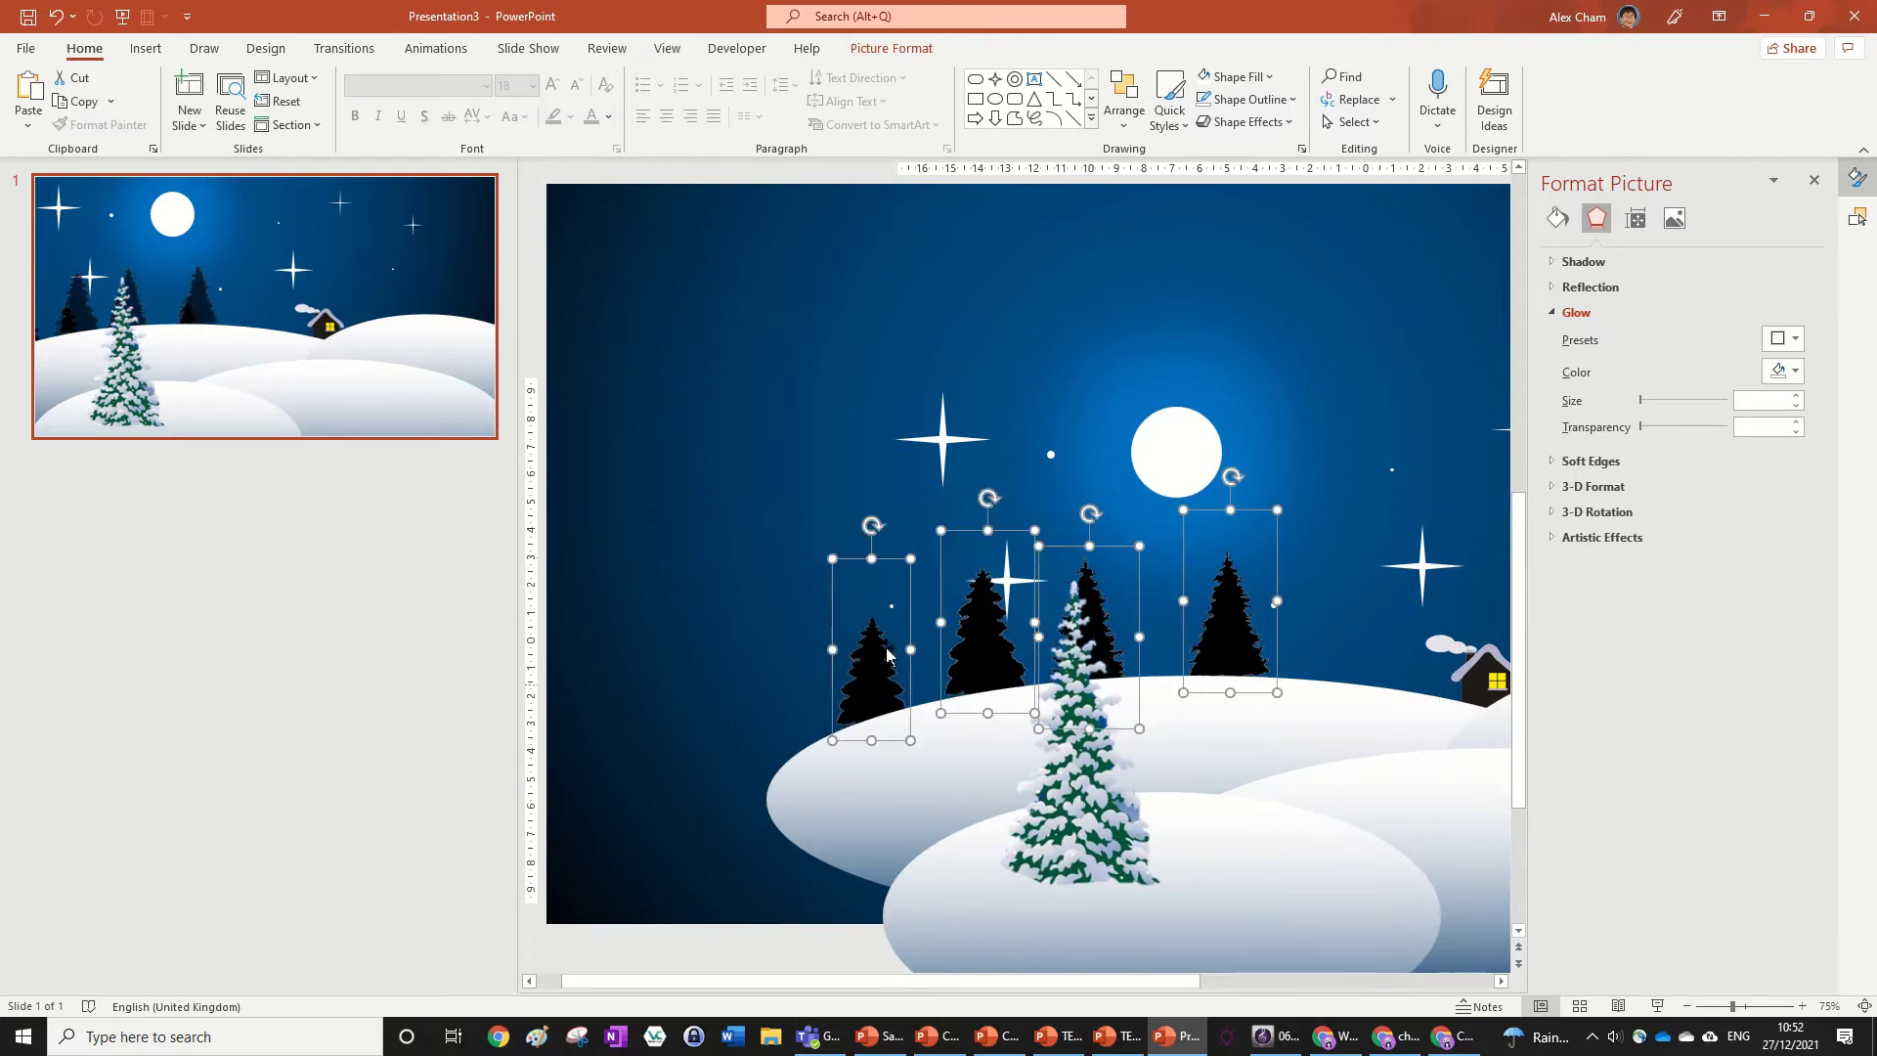
click(809, 629)
Step: Recolour the leftmost black tree with the Washout preset
click(673, 669)
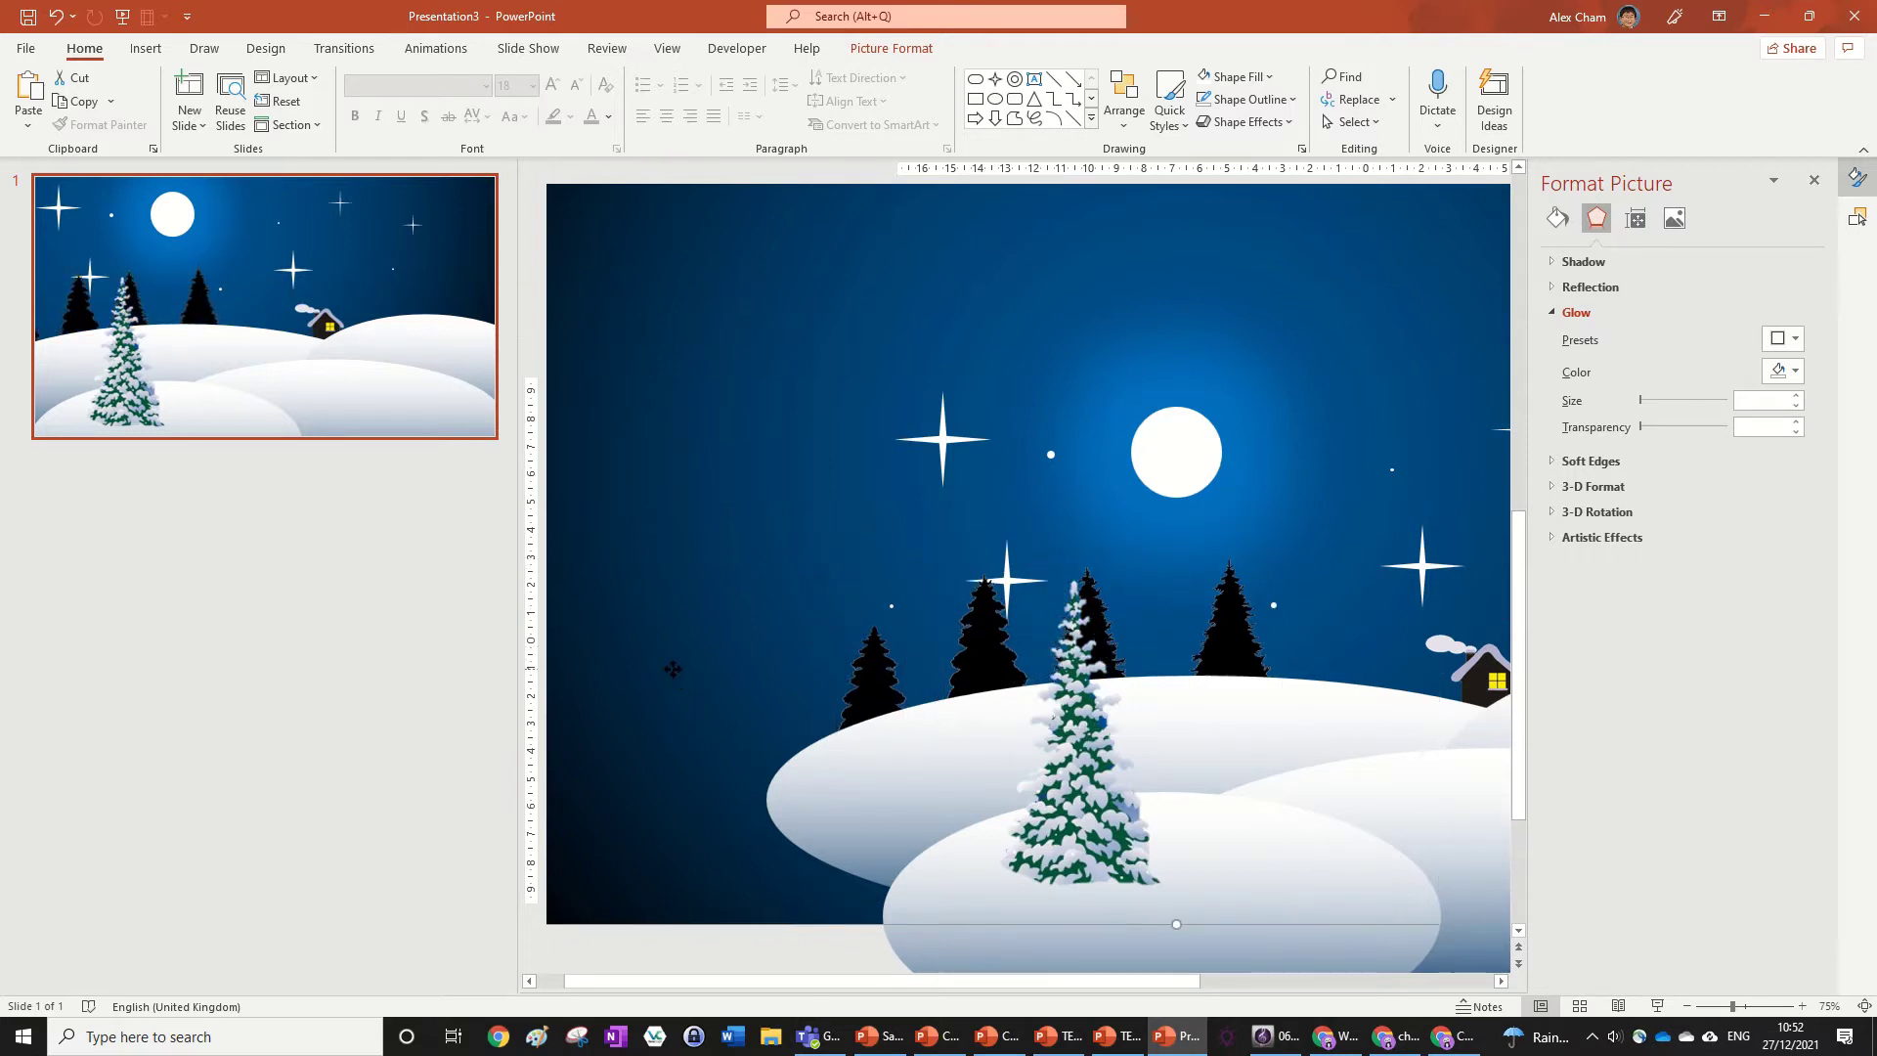
click(829, 675)
click(870, 663)
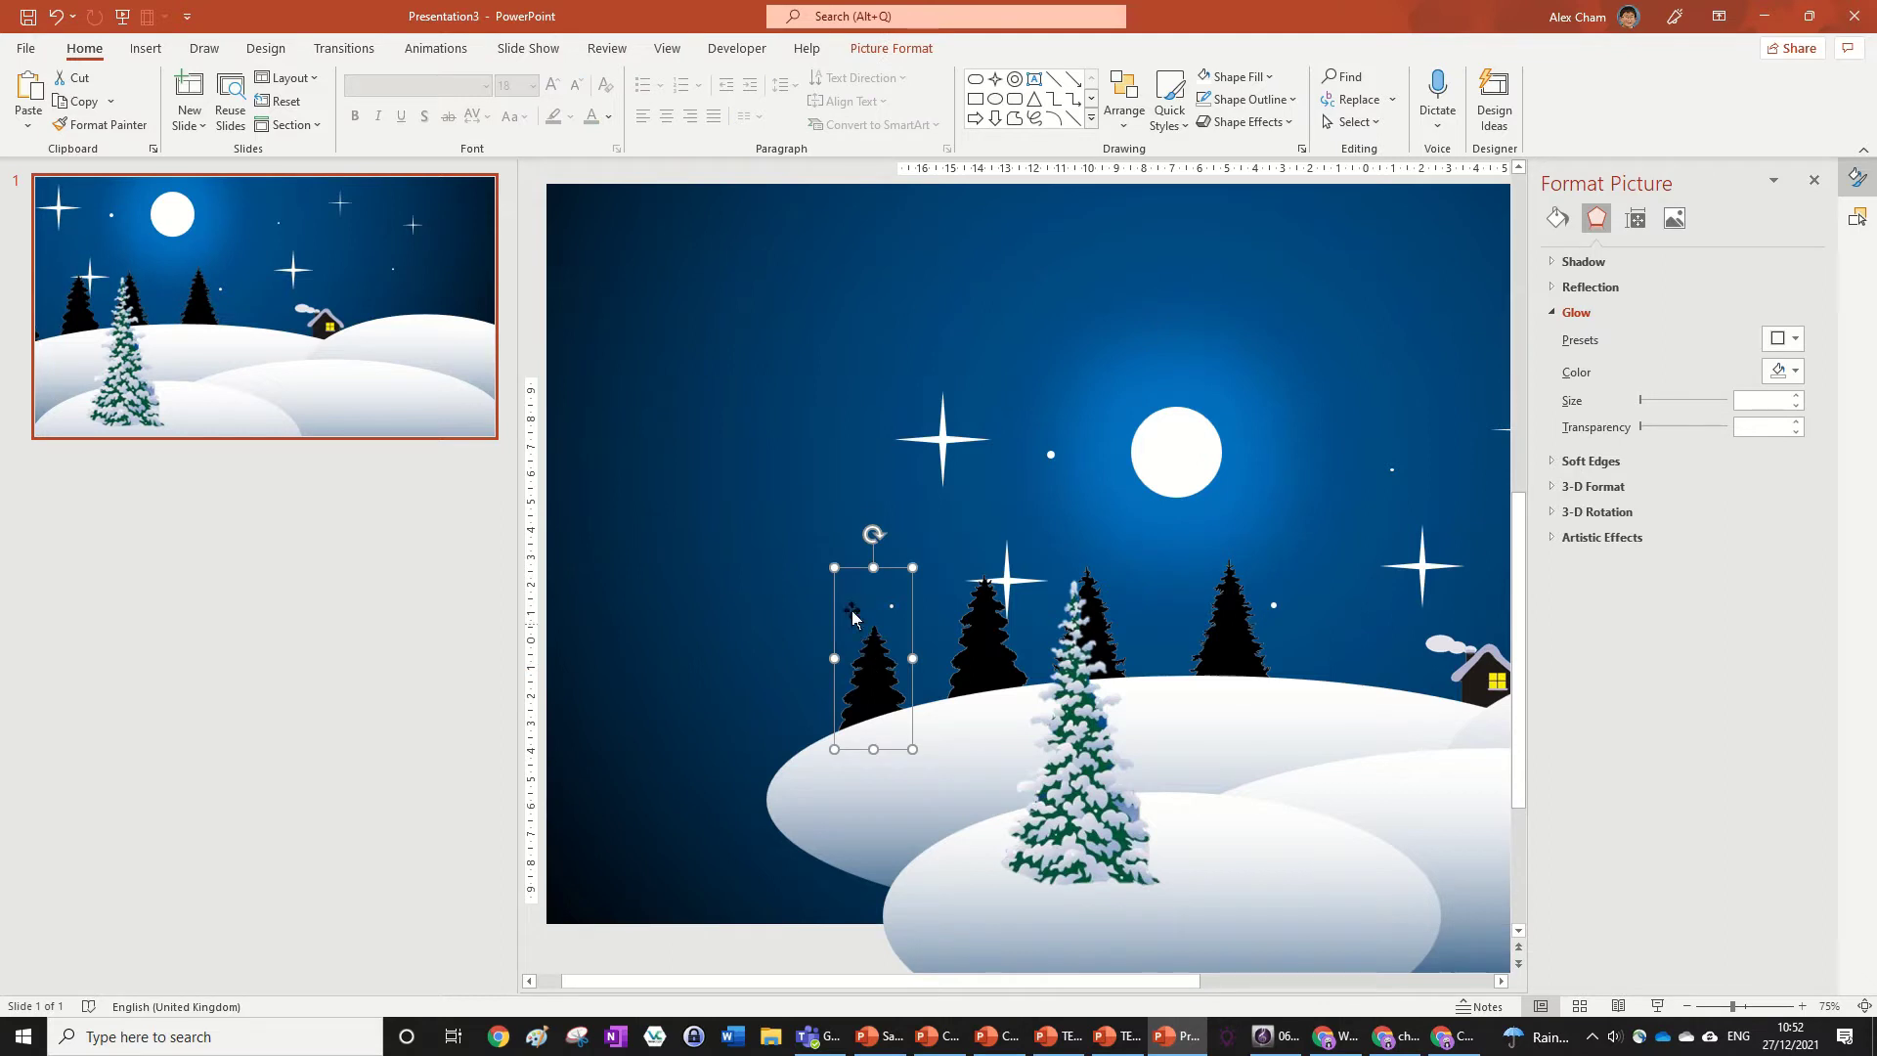
click(891, 49)
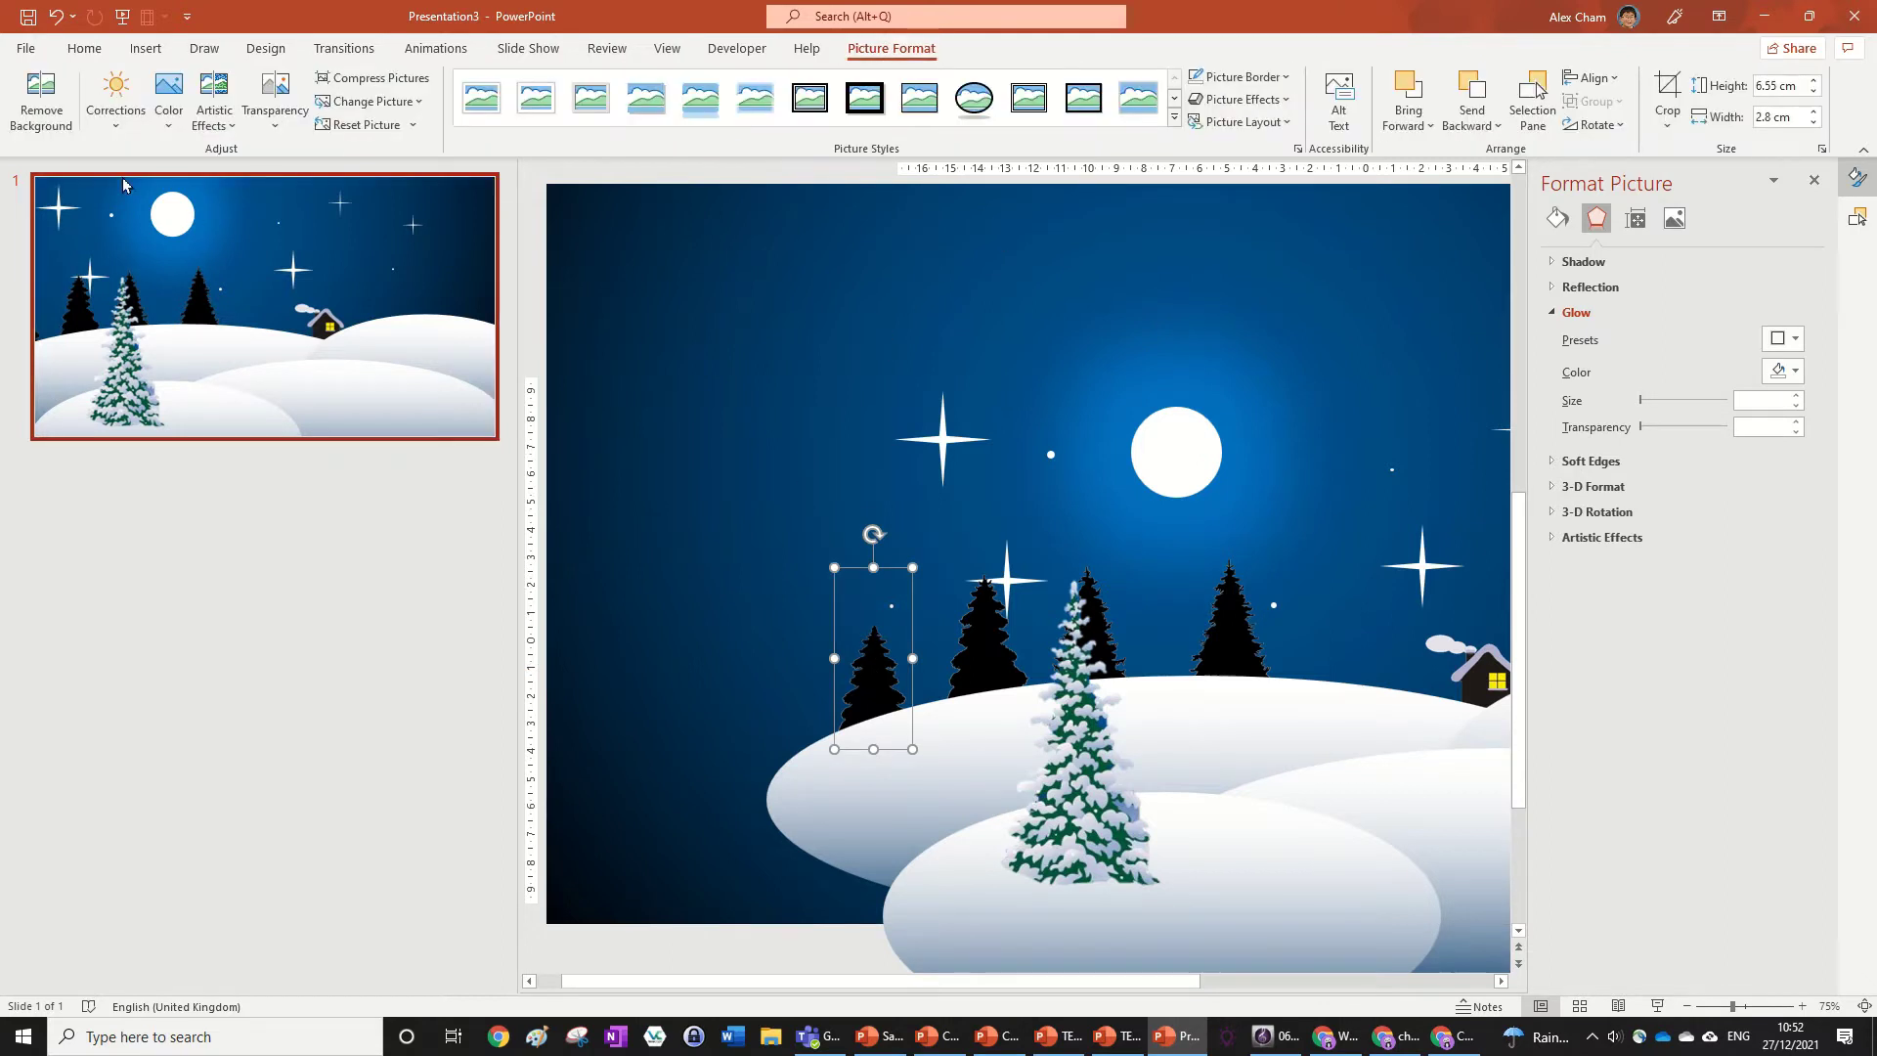
click(181, 94)
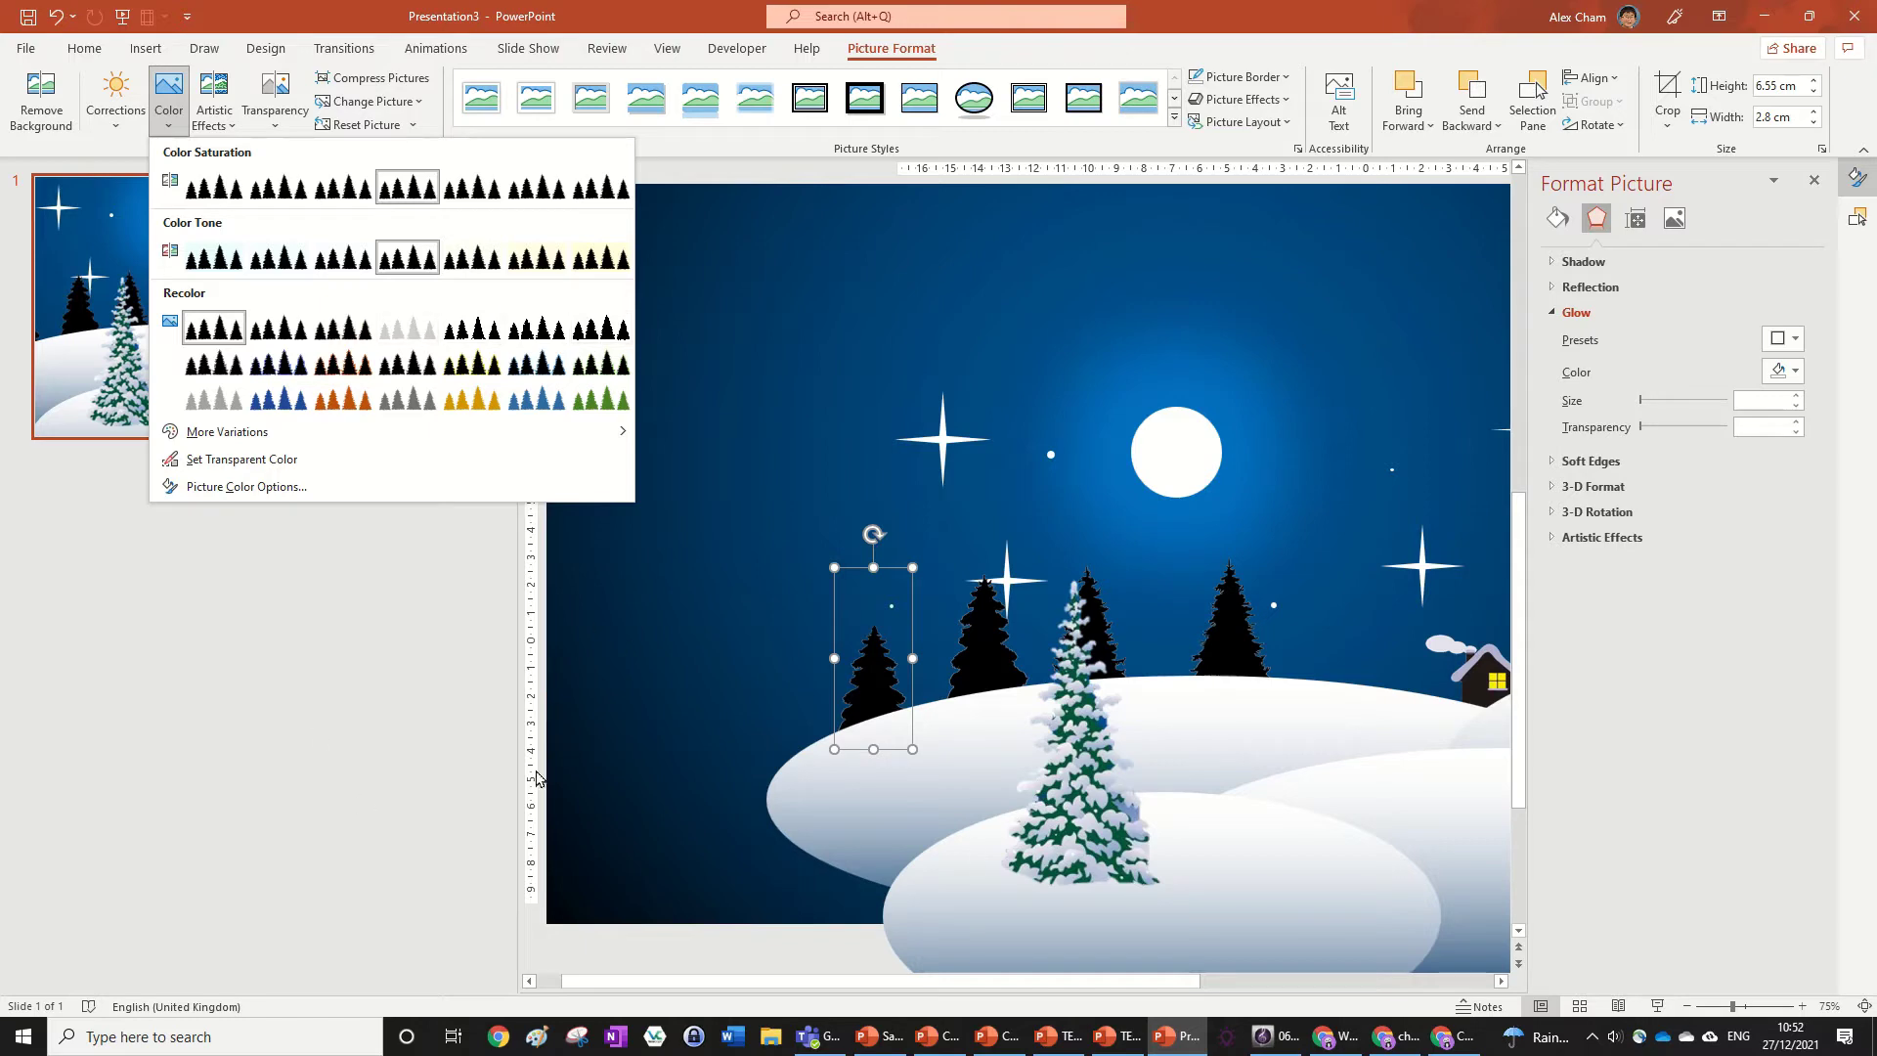
scroll(620, 702, up, 3)
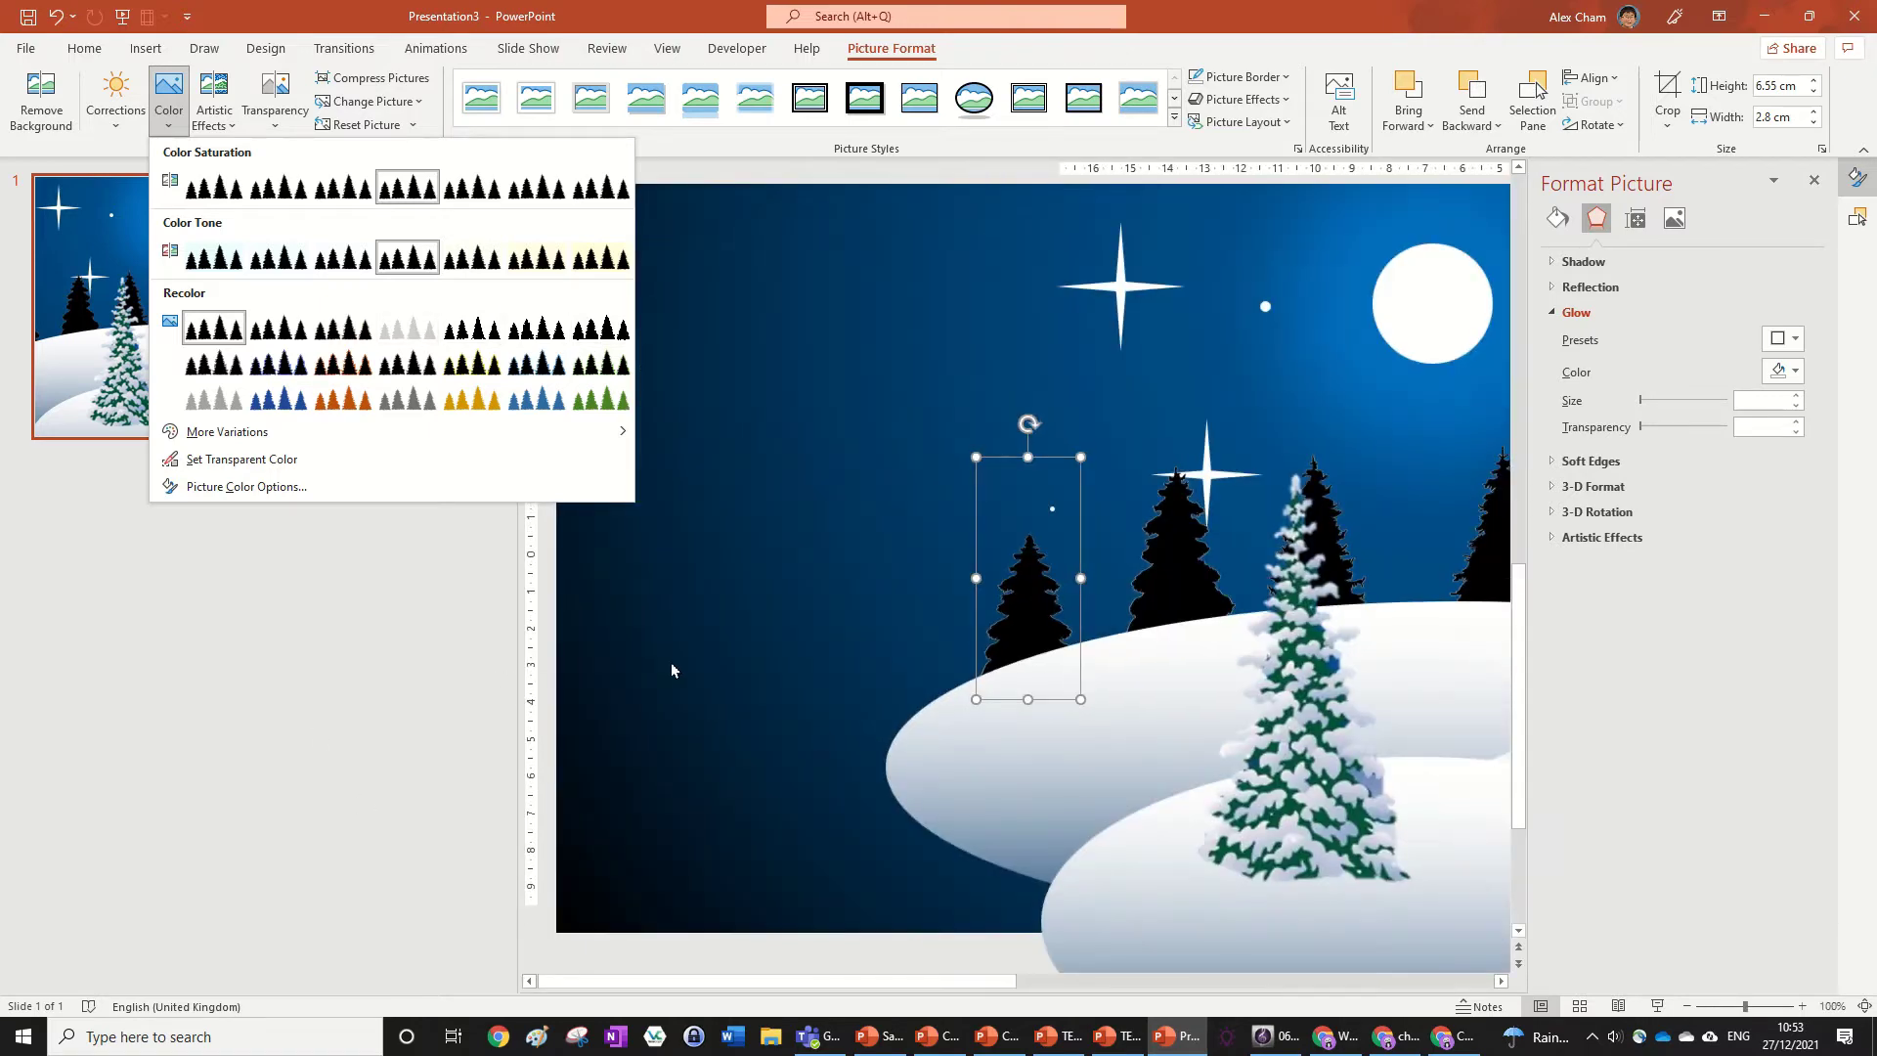
click(409, 337)
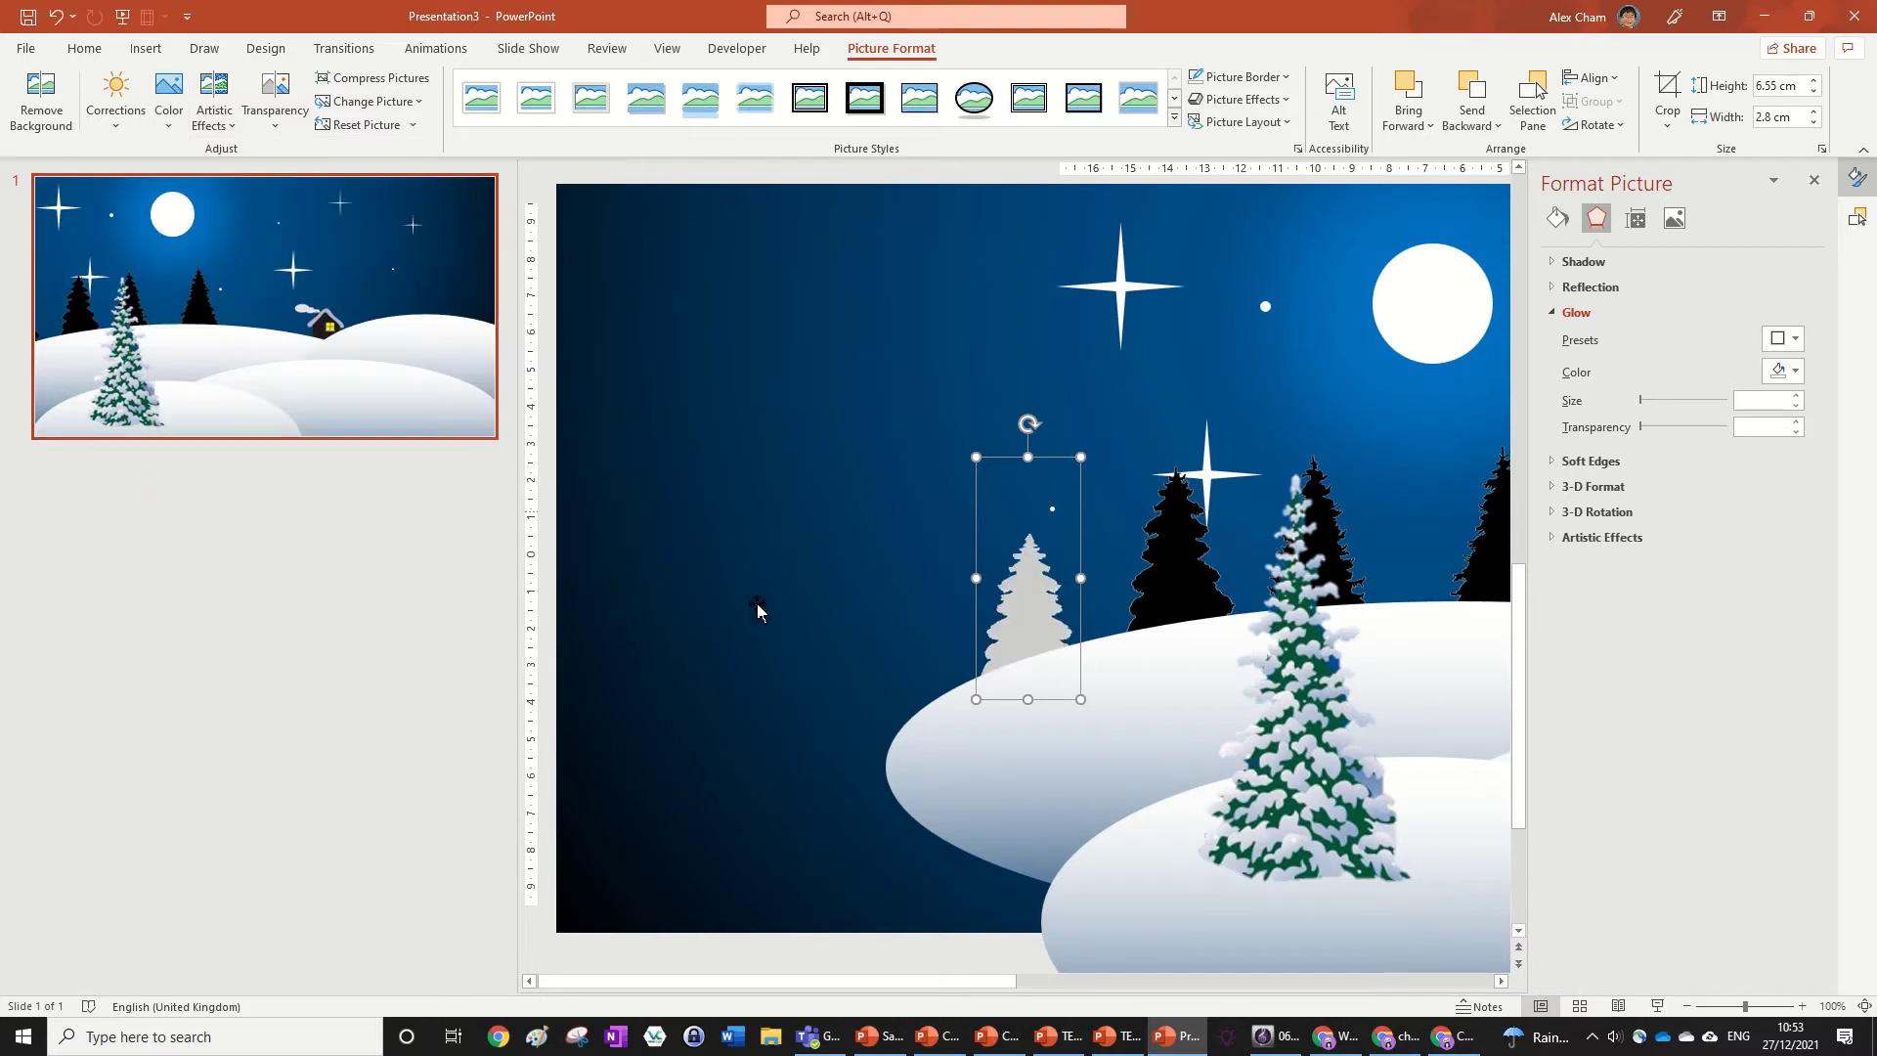
Step: Apply Washout to the black tree behind the snowy fir as well
click(1194, 555)
click(1165, 557)
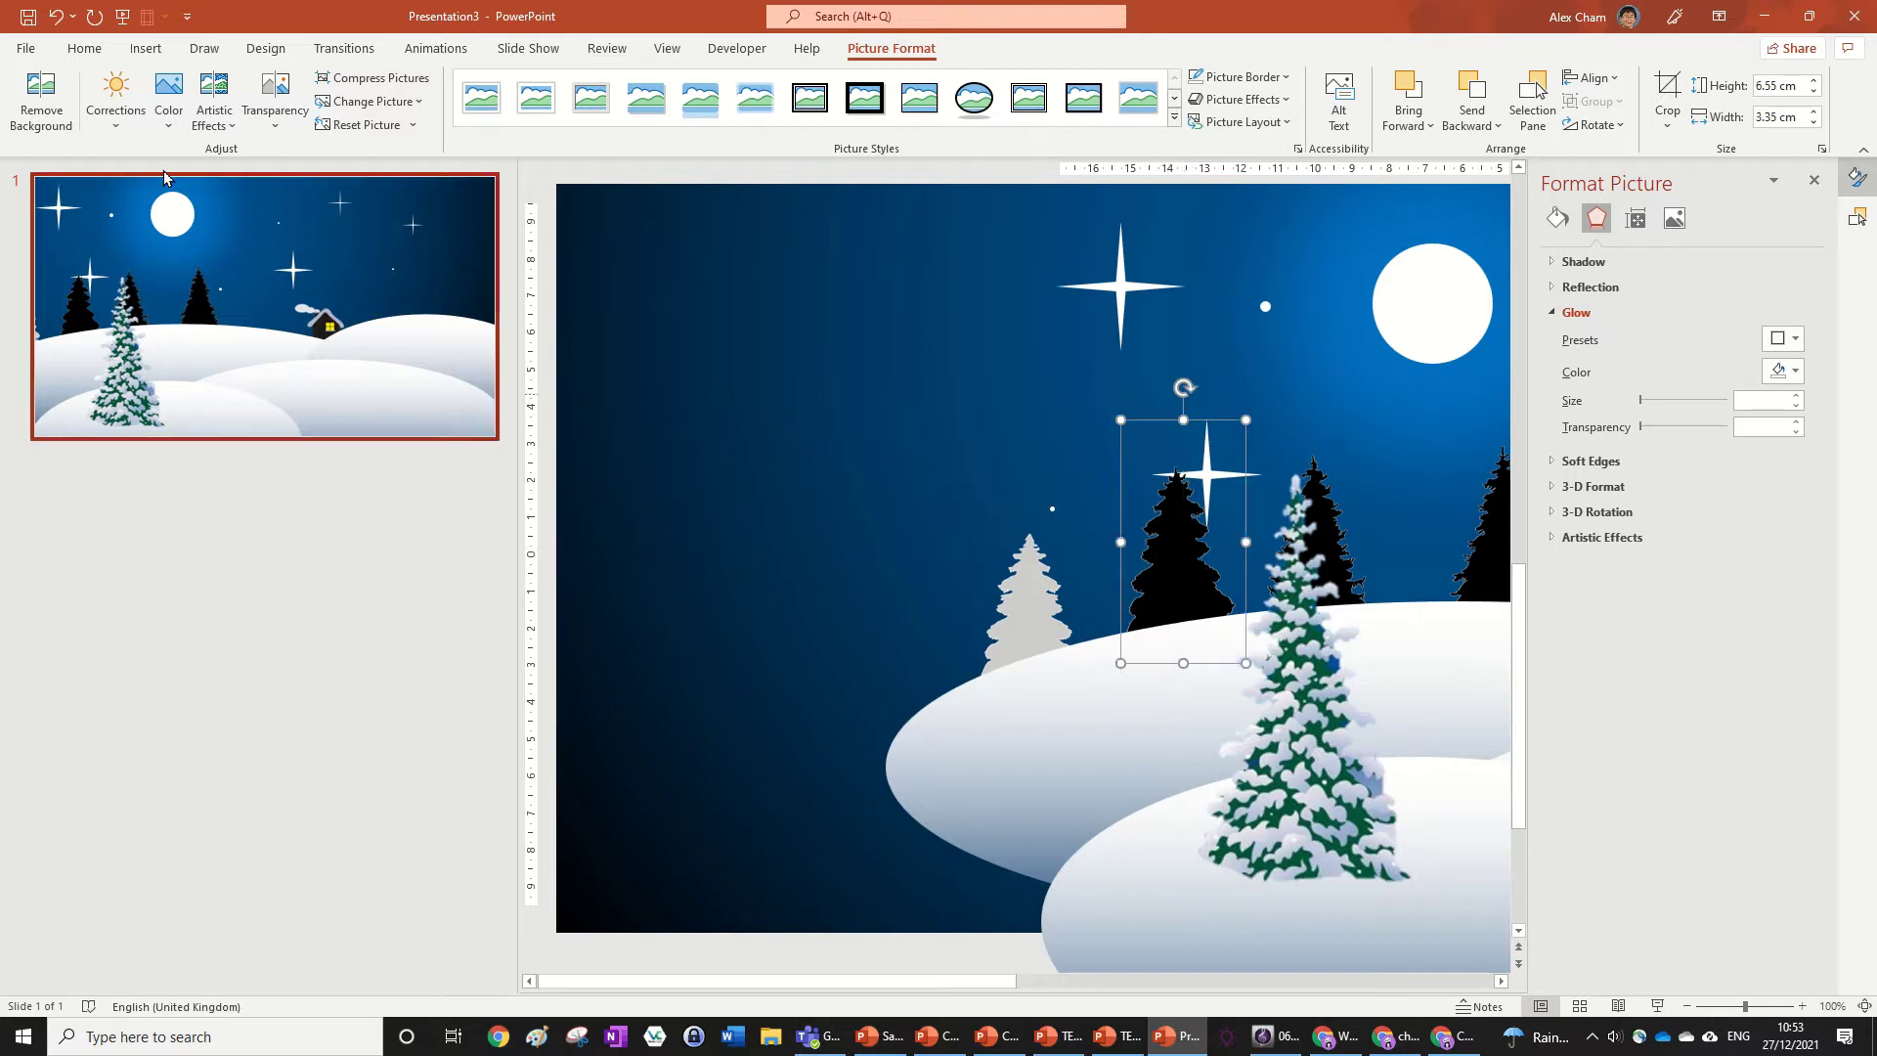
click(168, 98)
click(409, 329)
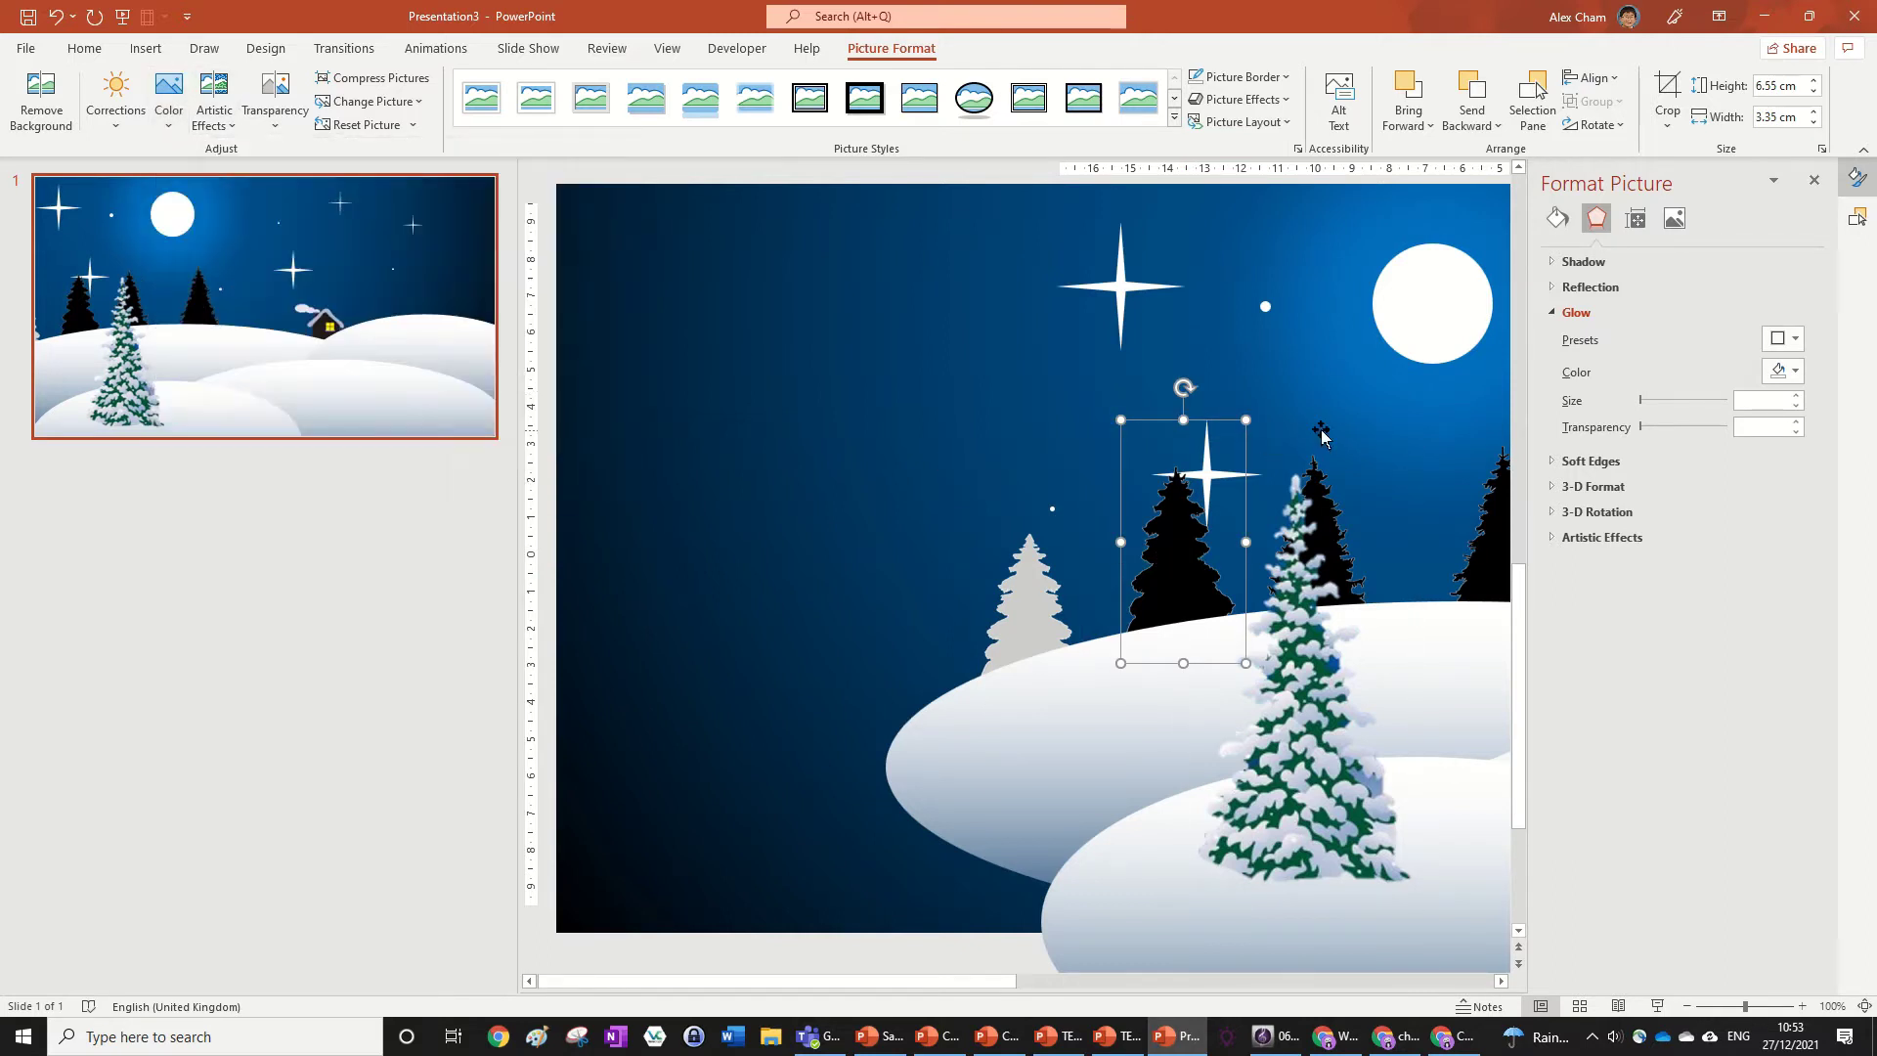
click(1334, 496)
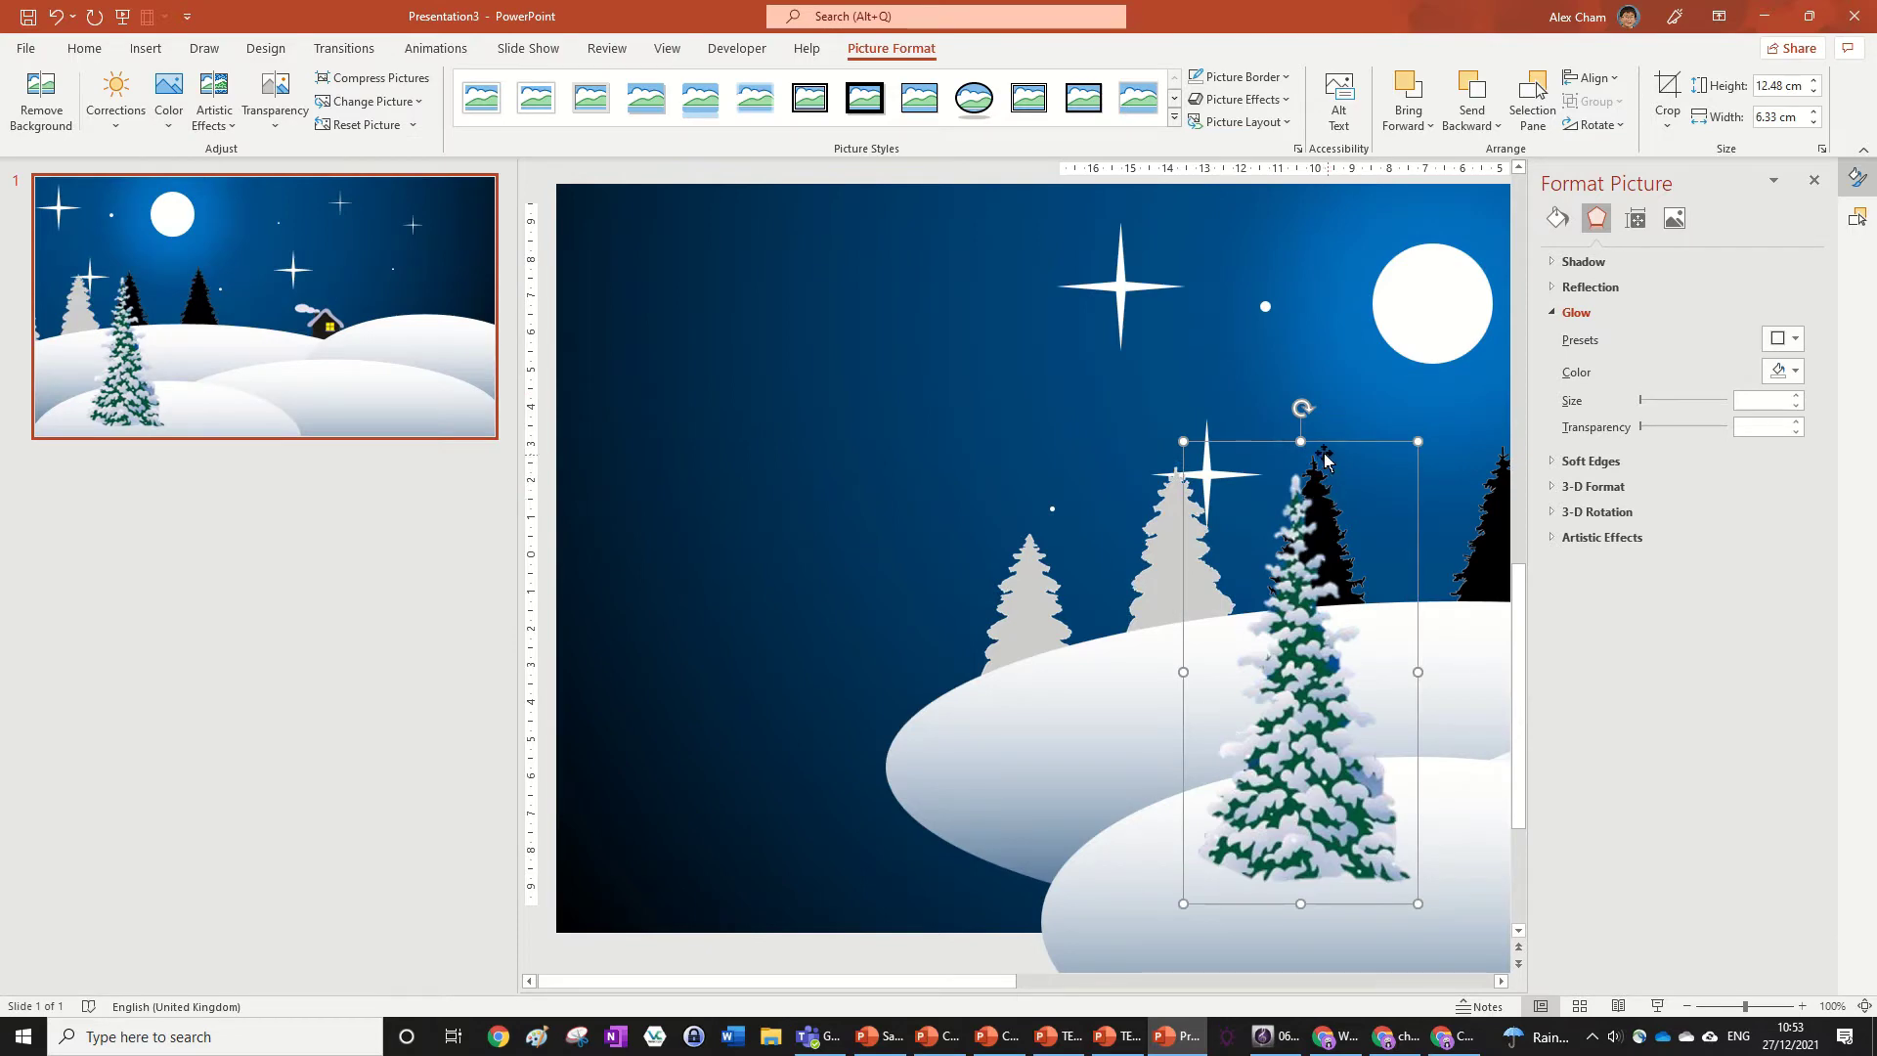
scroll(1215, 675, down, 4)
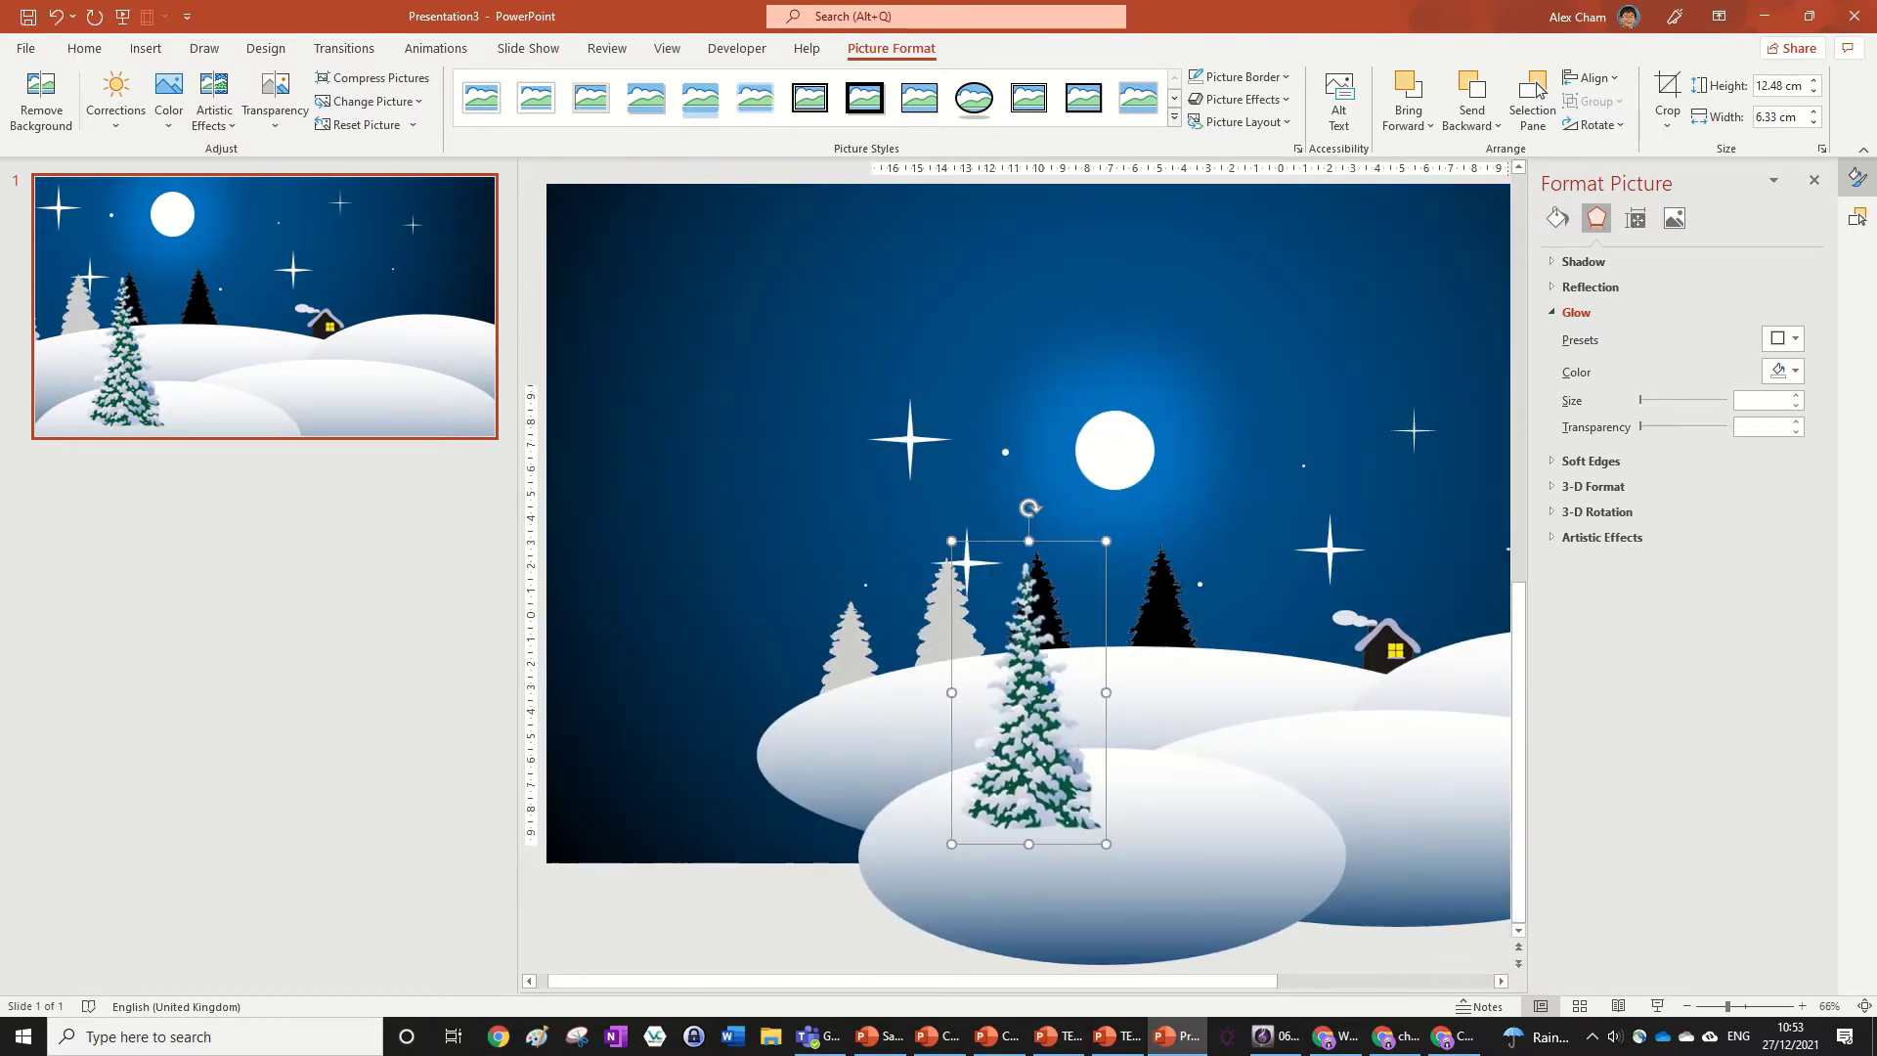
scroll(1194, 691, down, 2)
scroll(1198, 723, up, 6)
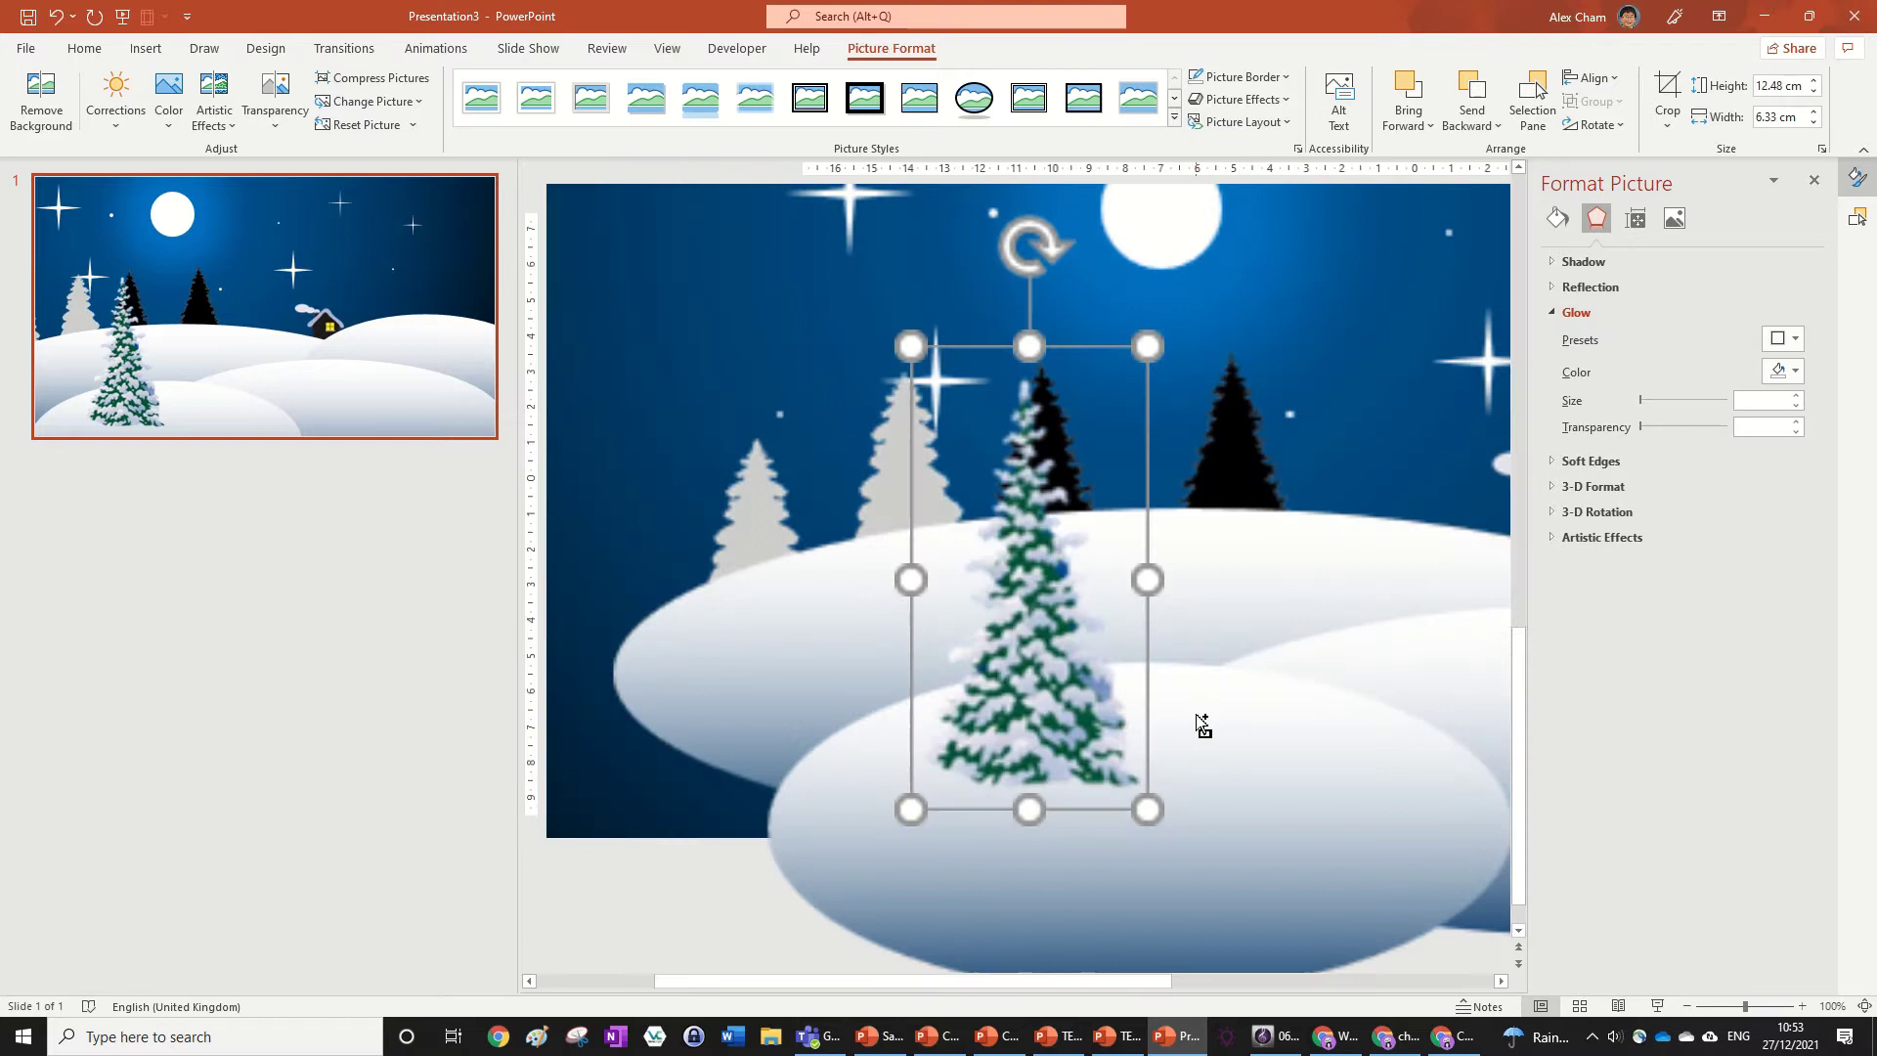
scroll(1317, 652, down, 1)
scroll(1261, 499, up, 1)
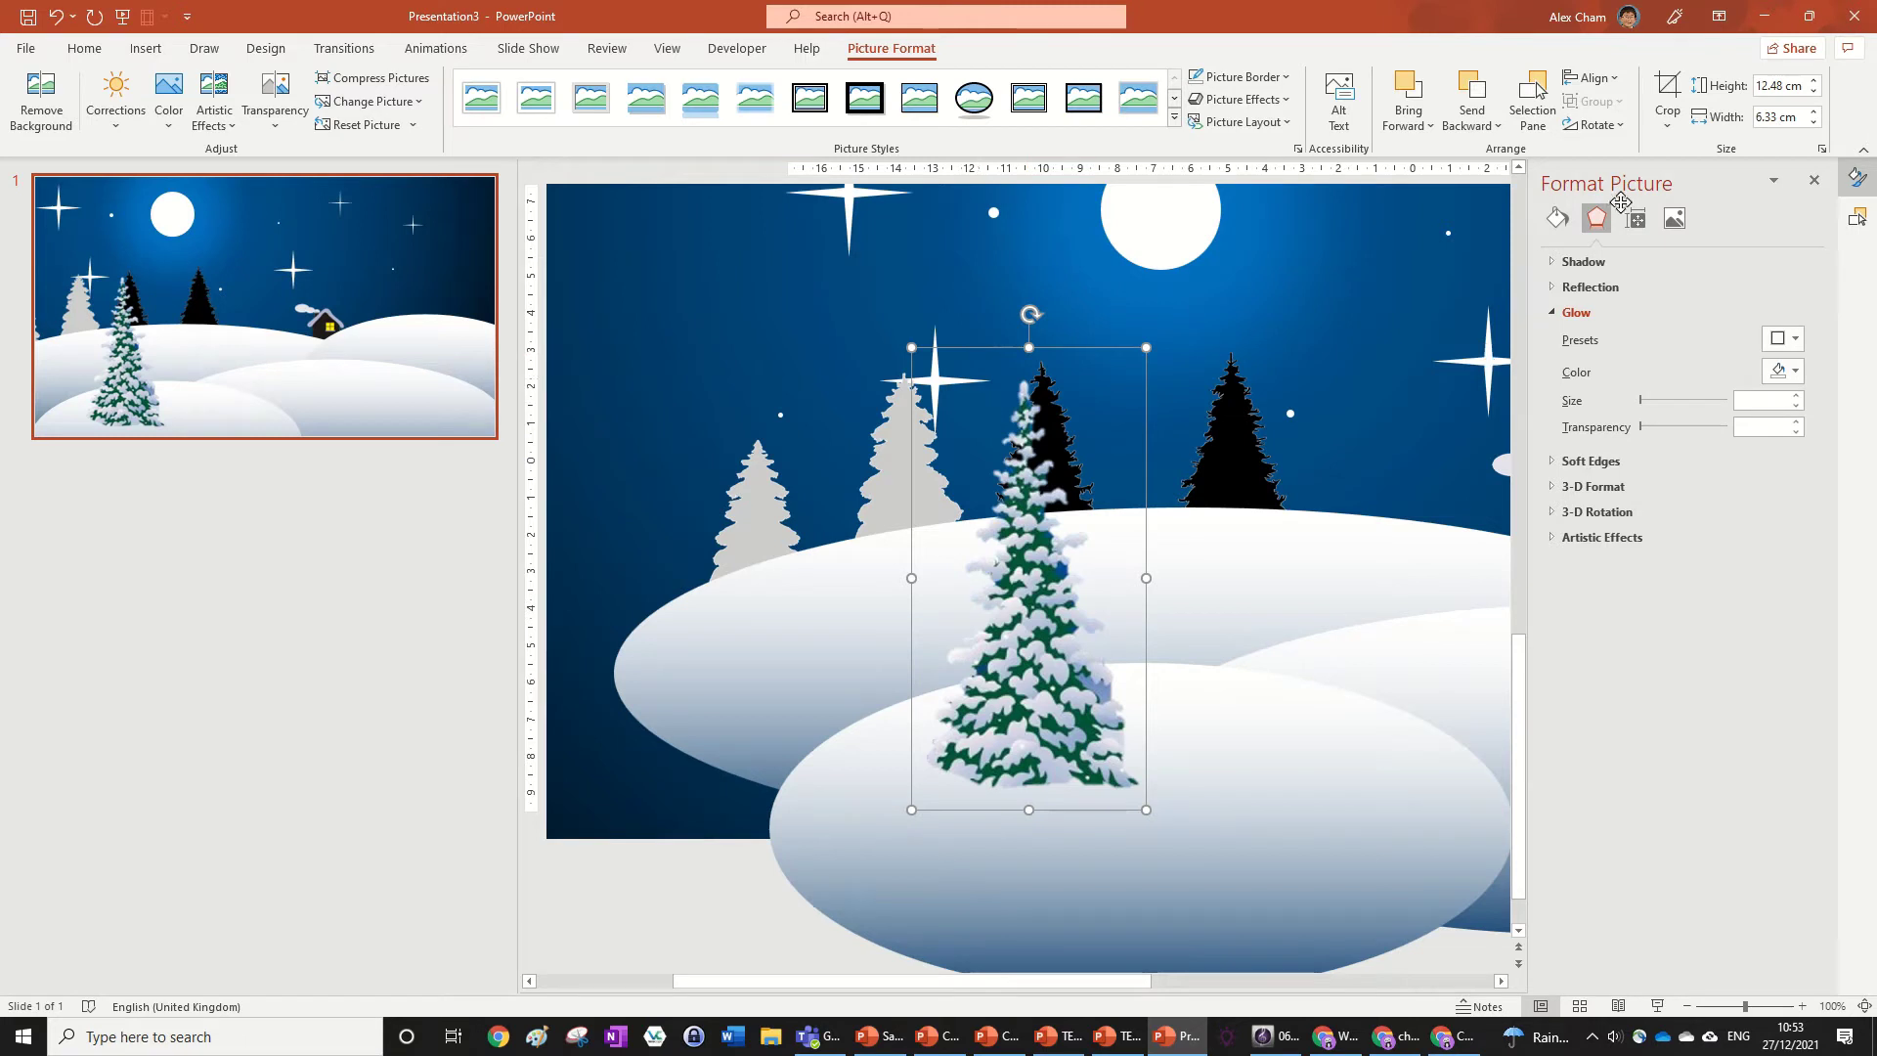
Step: Hide the snowy fir (Picture 4) in the Selection Pane and nudge grey tree Picture 25
click(1857, 216)
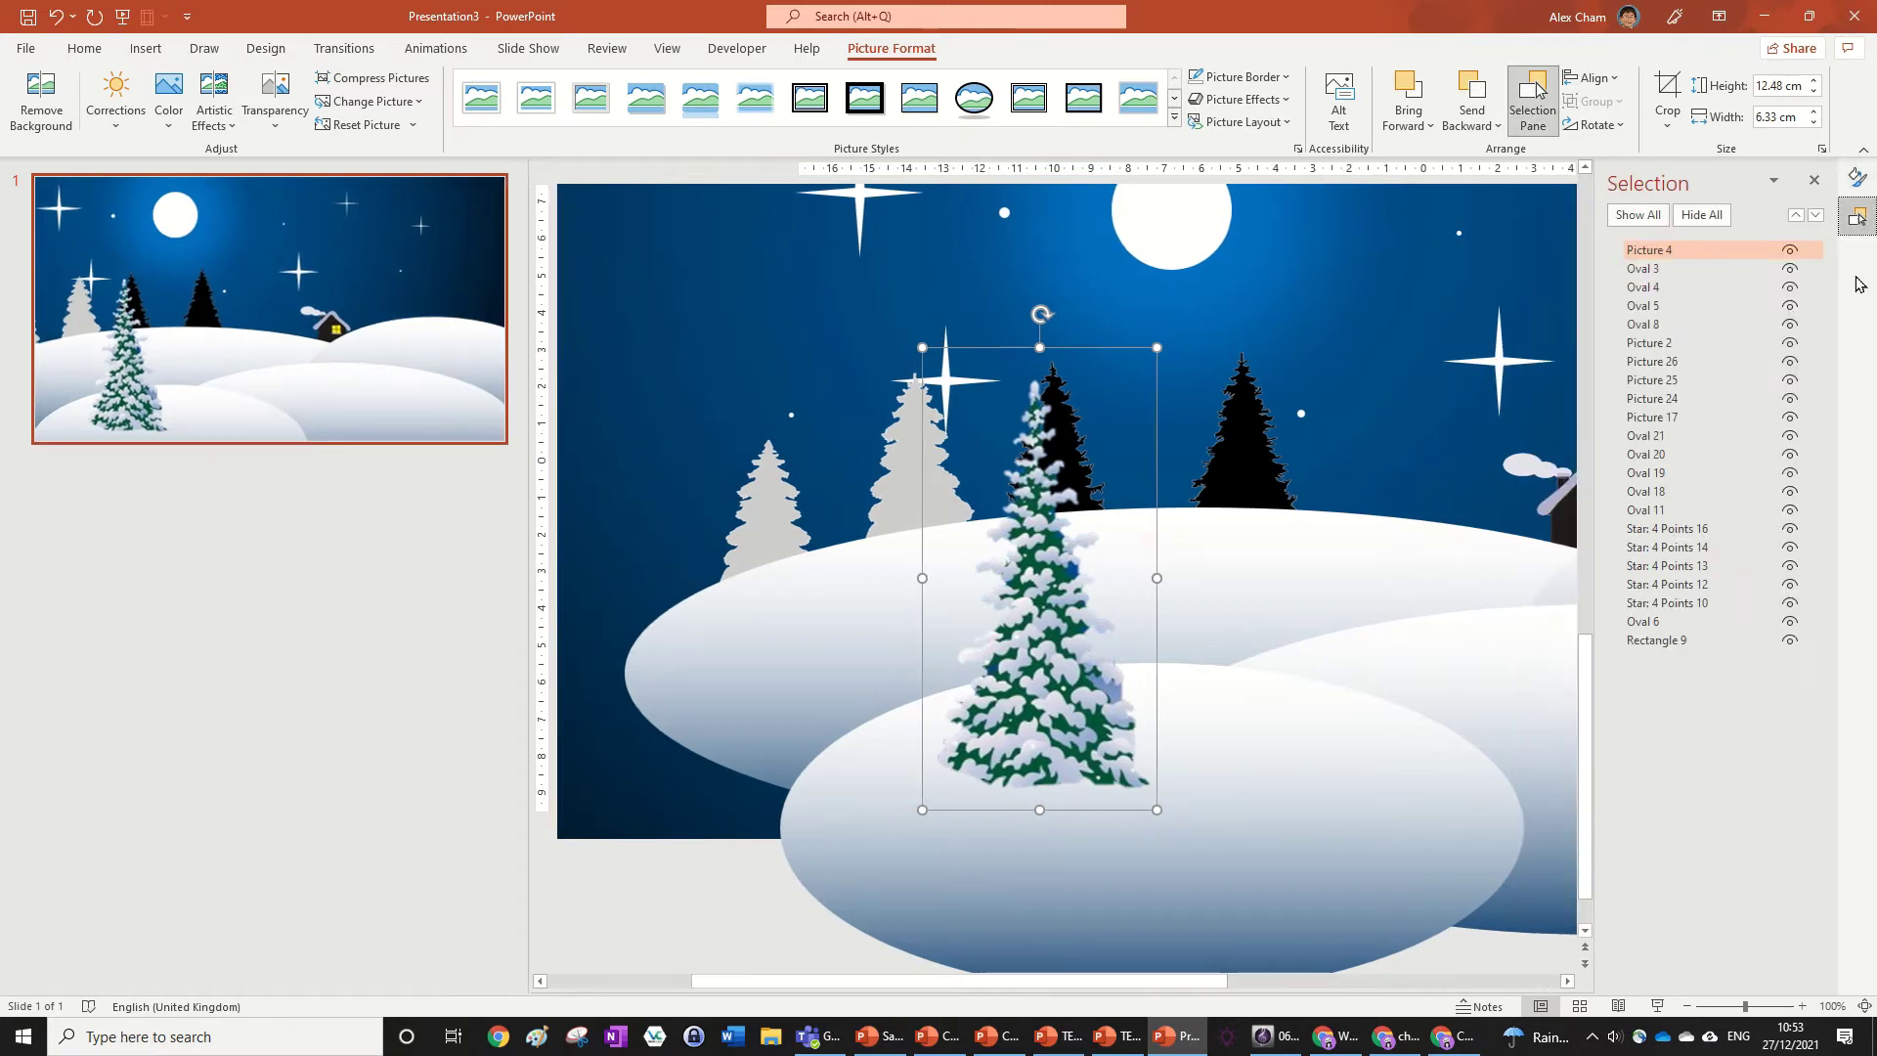
click(1790, 251)
click(1027, 440)
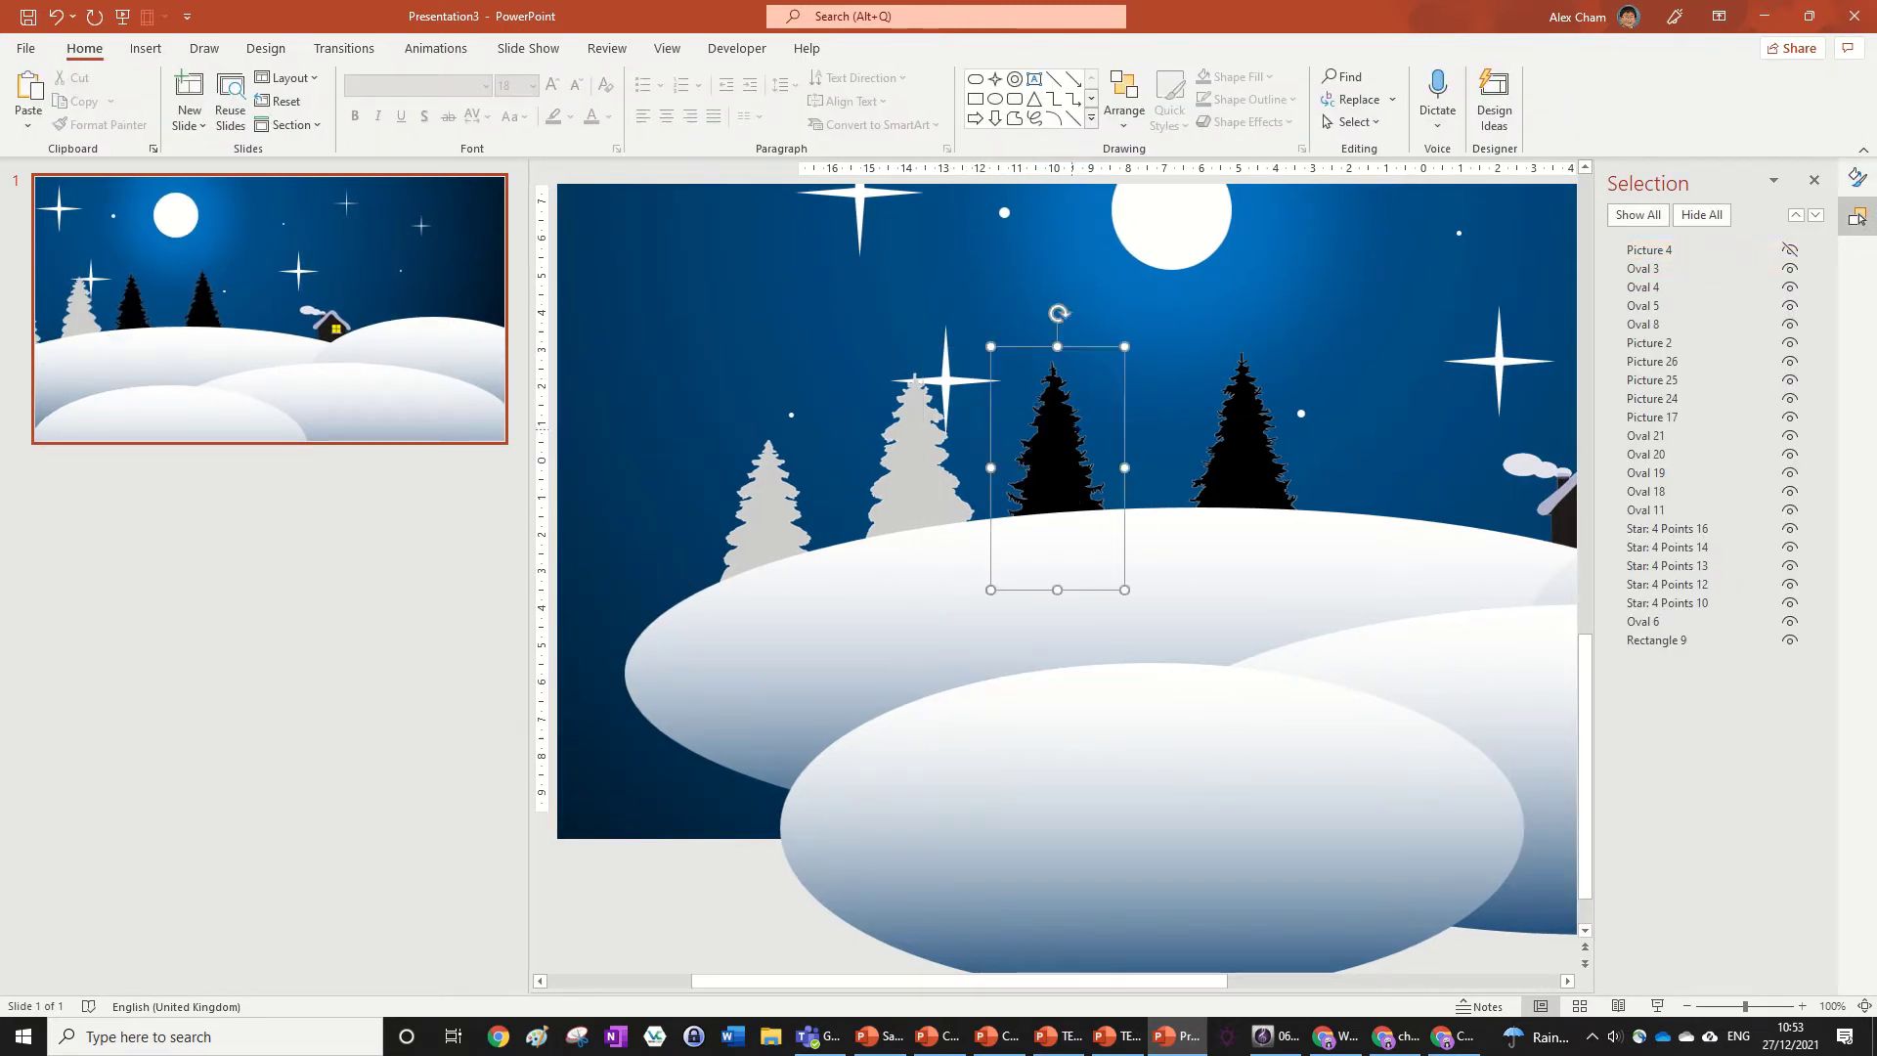
click(954, 385)
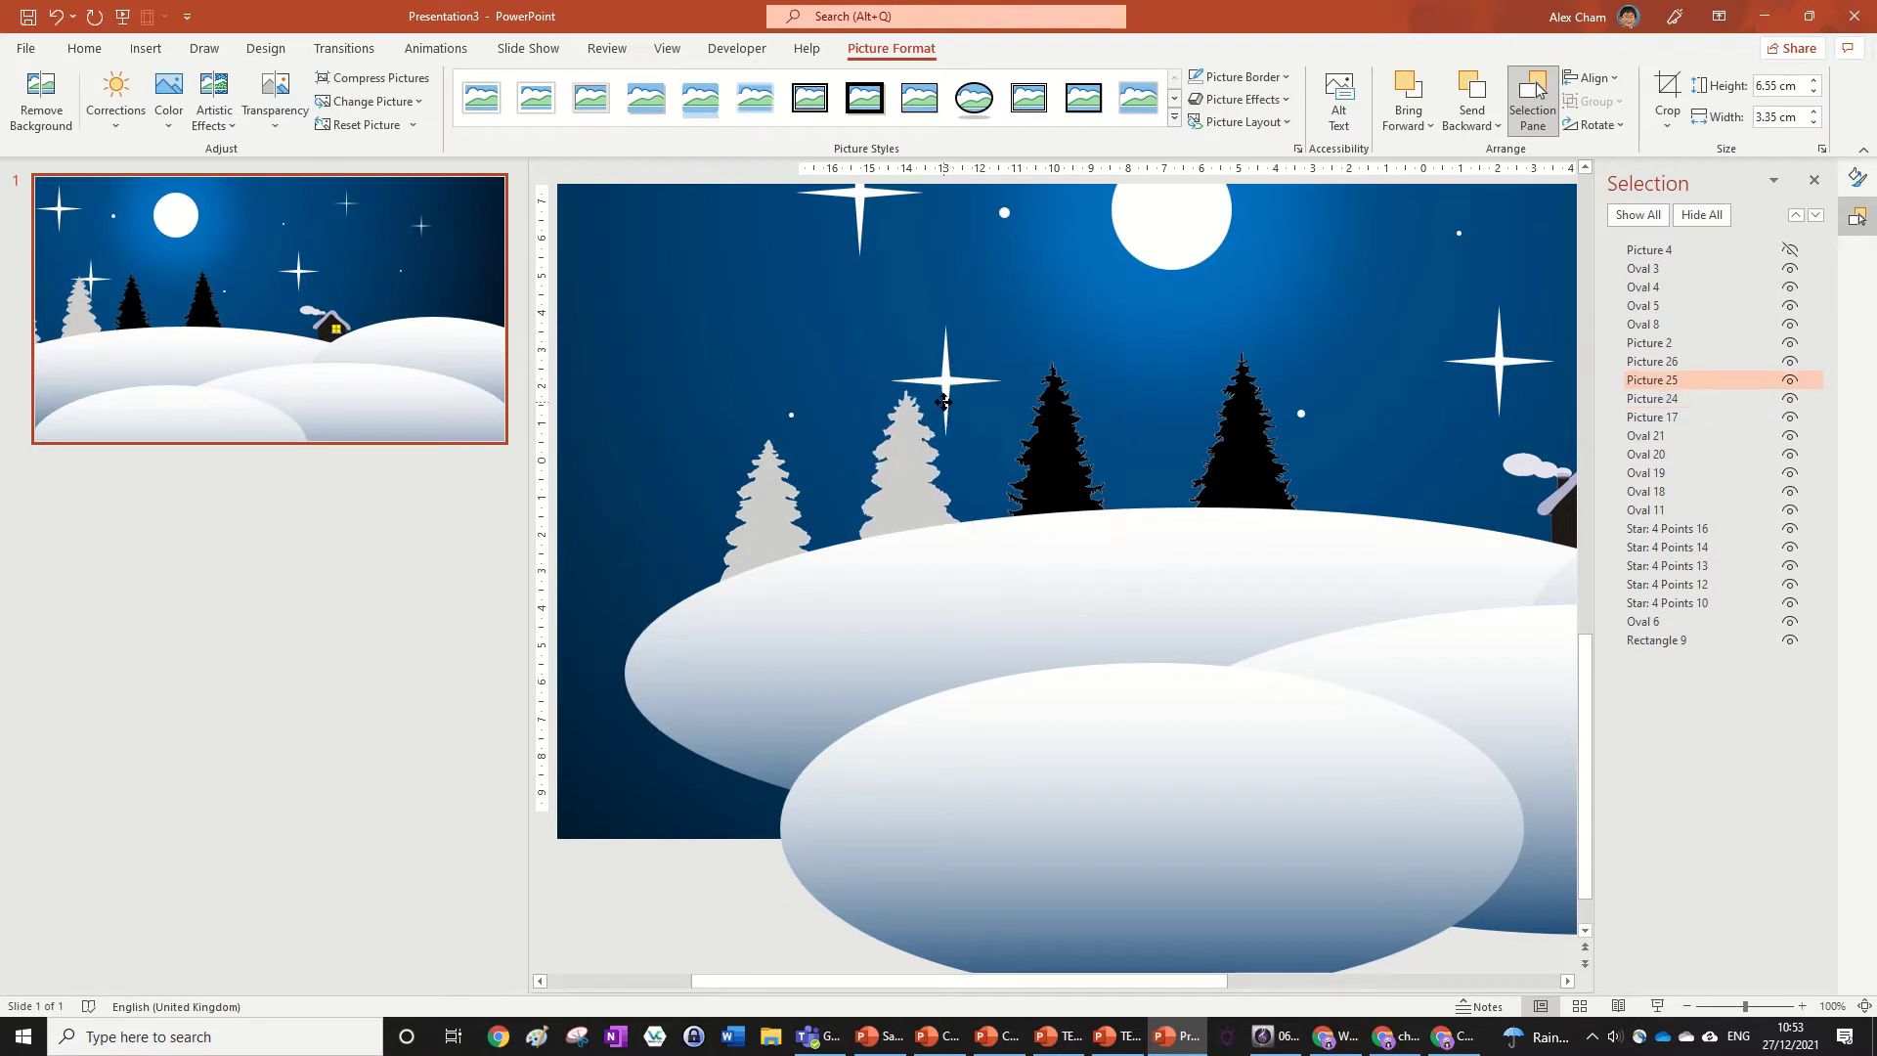
mouse_move(993, 387)
mouse_down()
mouse_move(998, 402)
mouse_move(956, 366)
mouse_move(965, 401)
mouse_up()
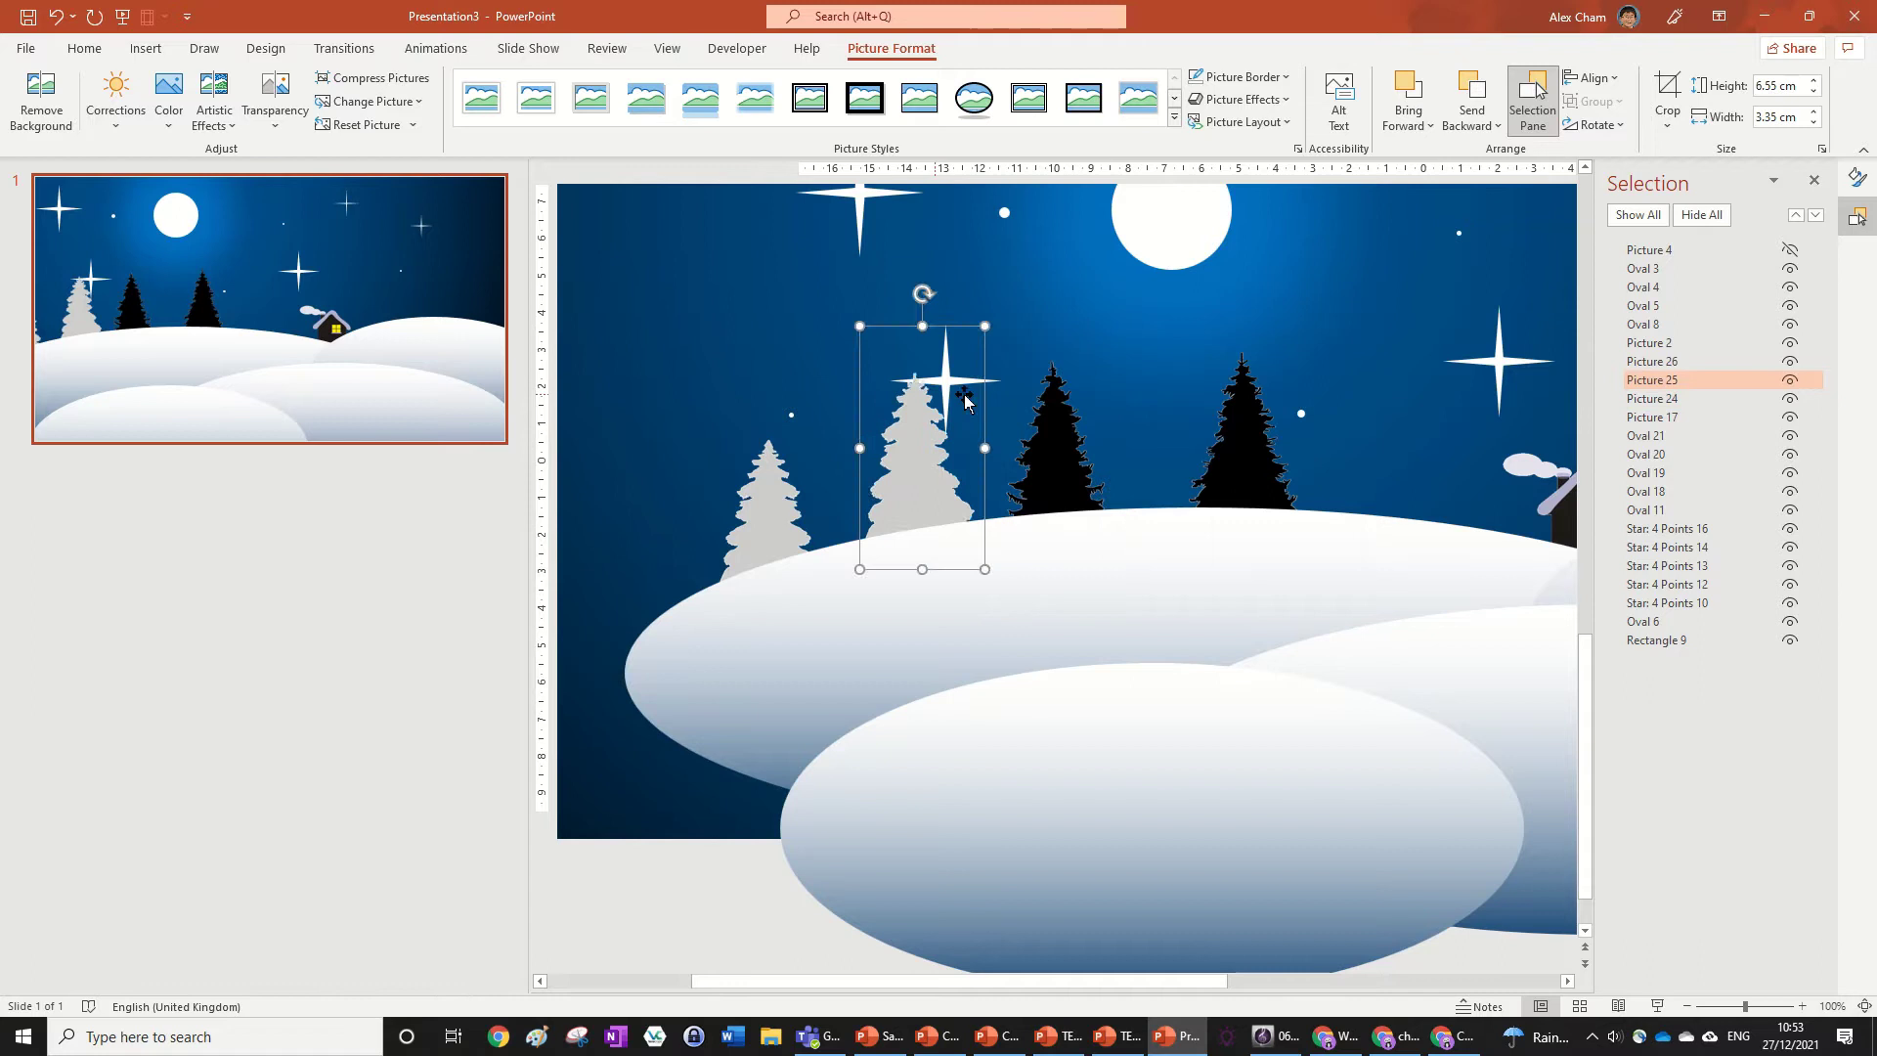
Step: Move Star: 4 Points 16 higher above the grey tree
click(992, 385)
click(990, 386)
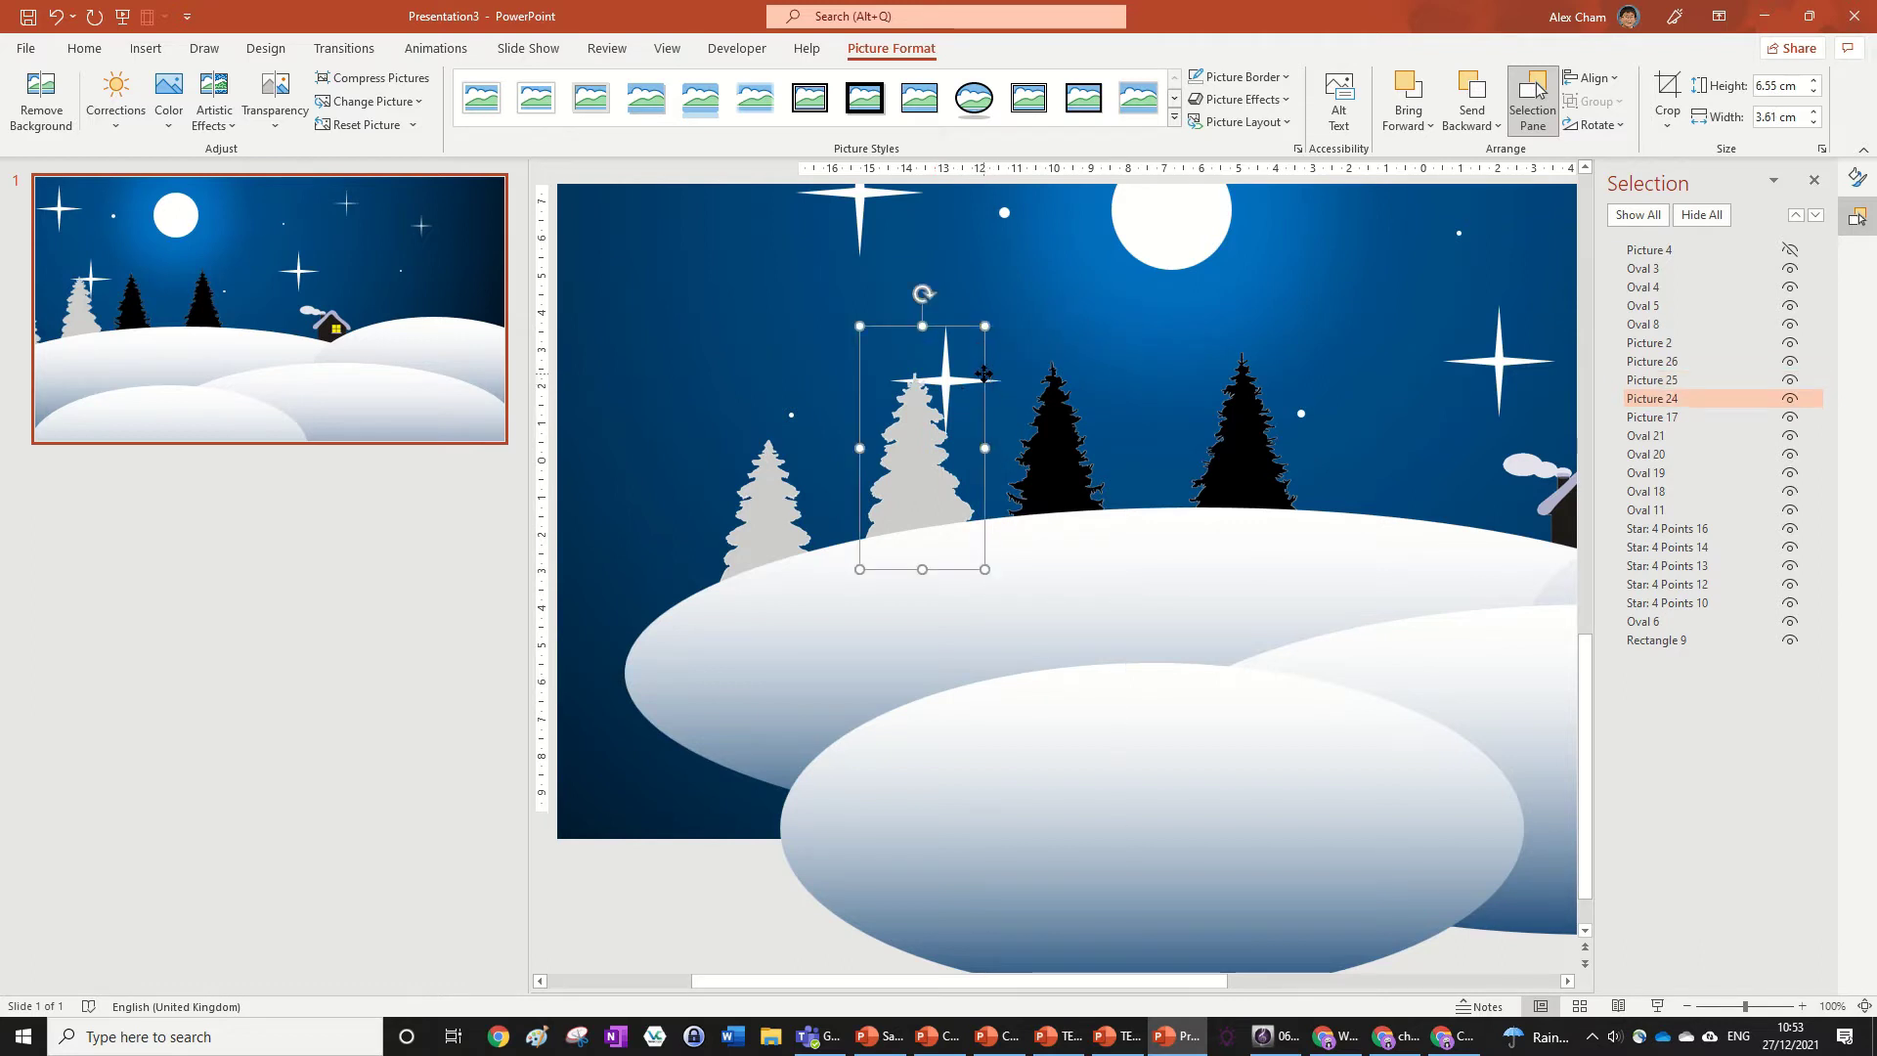
click(991, 381)
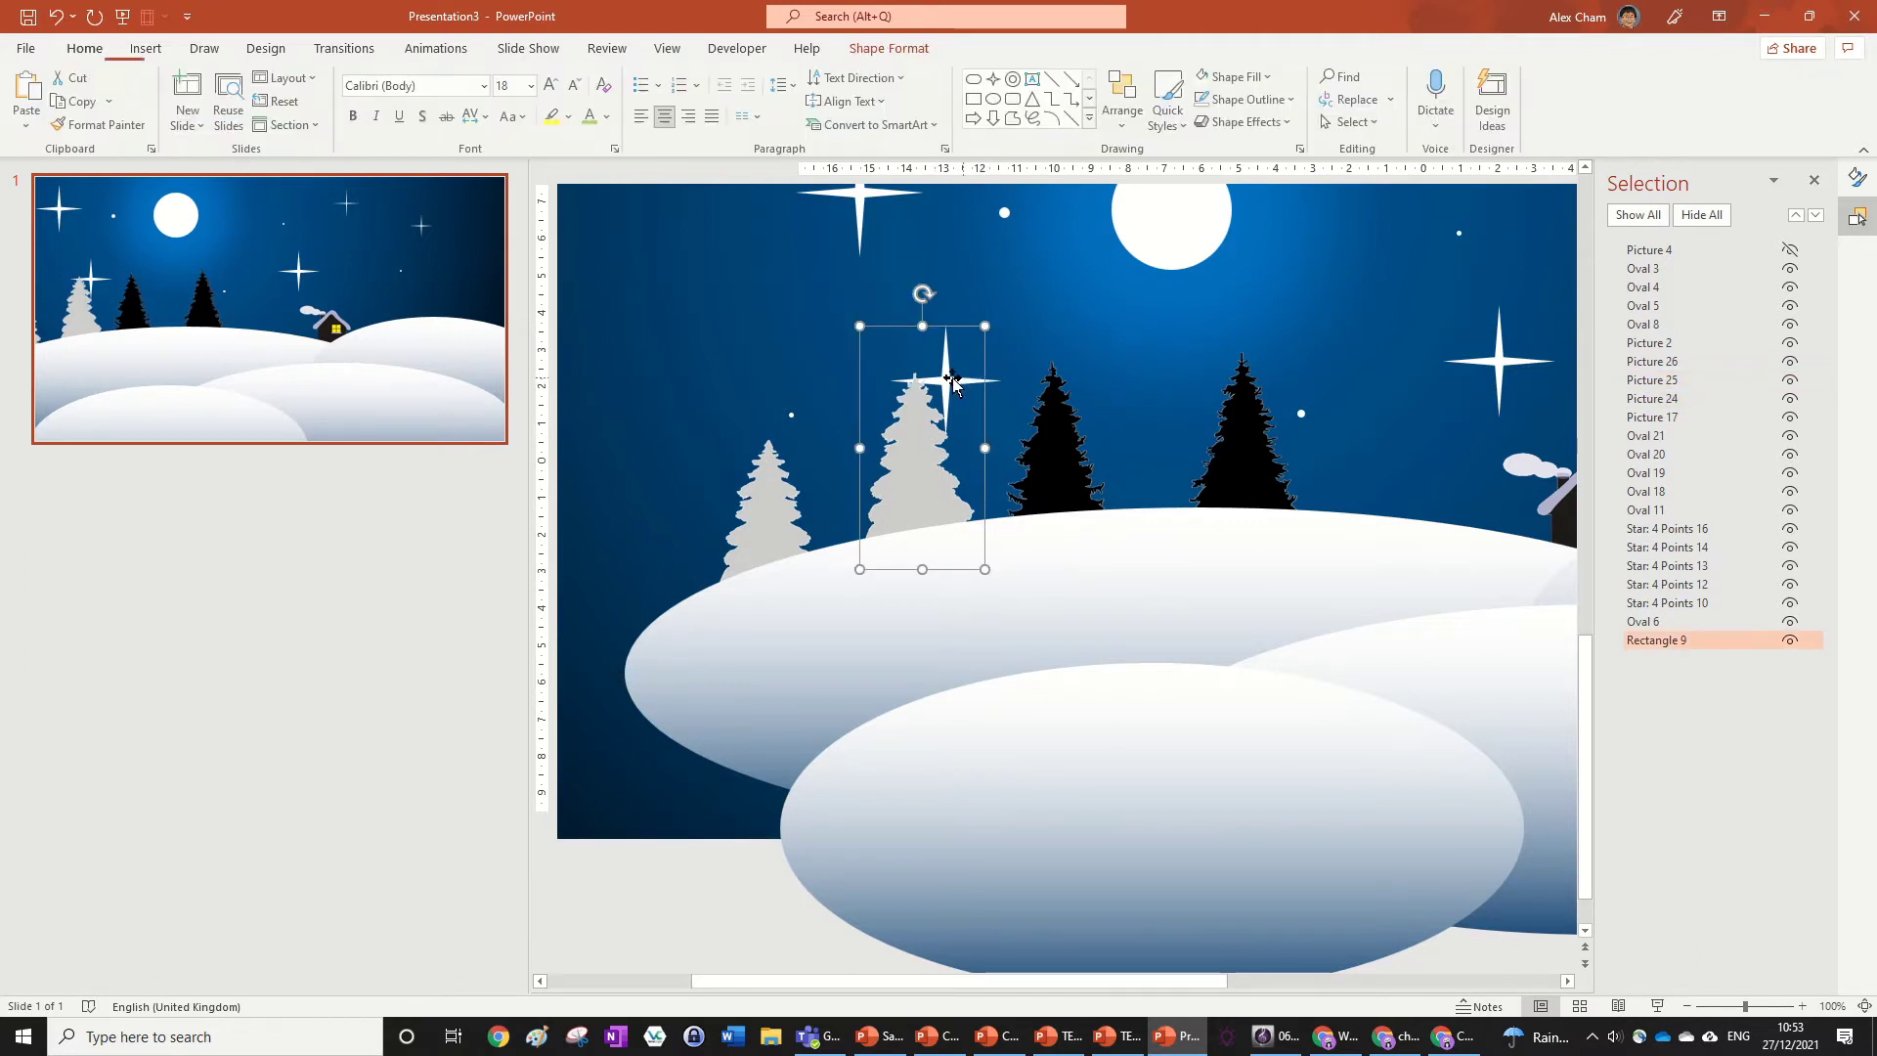
click(949, 383)
click(947, 320)
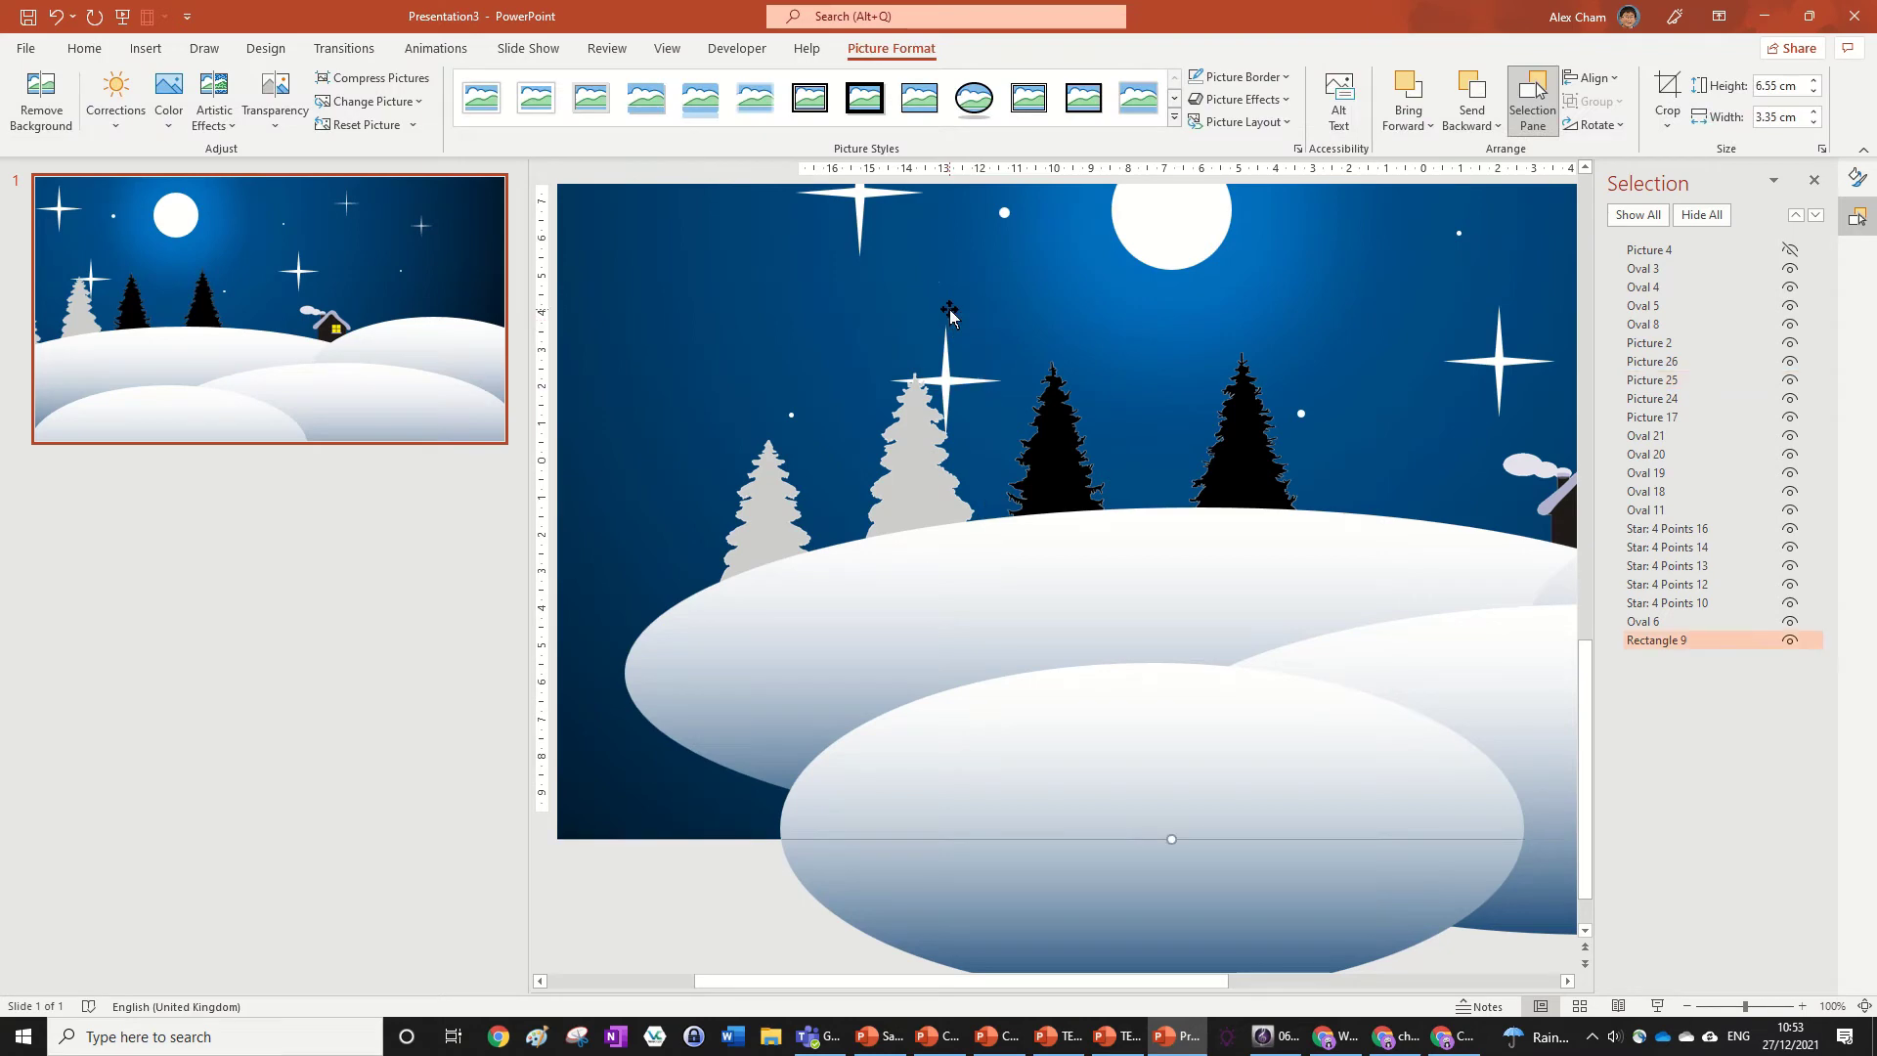
click(946, 382)
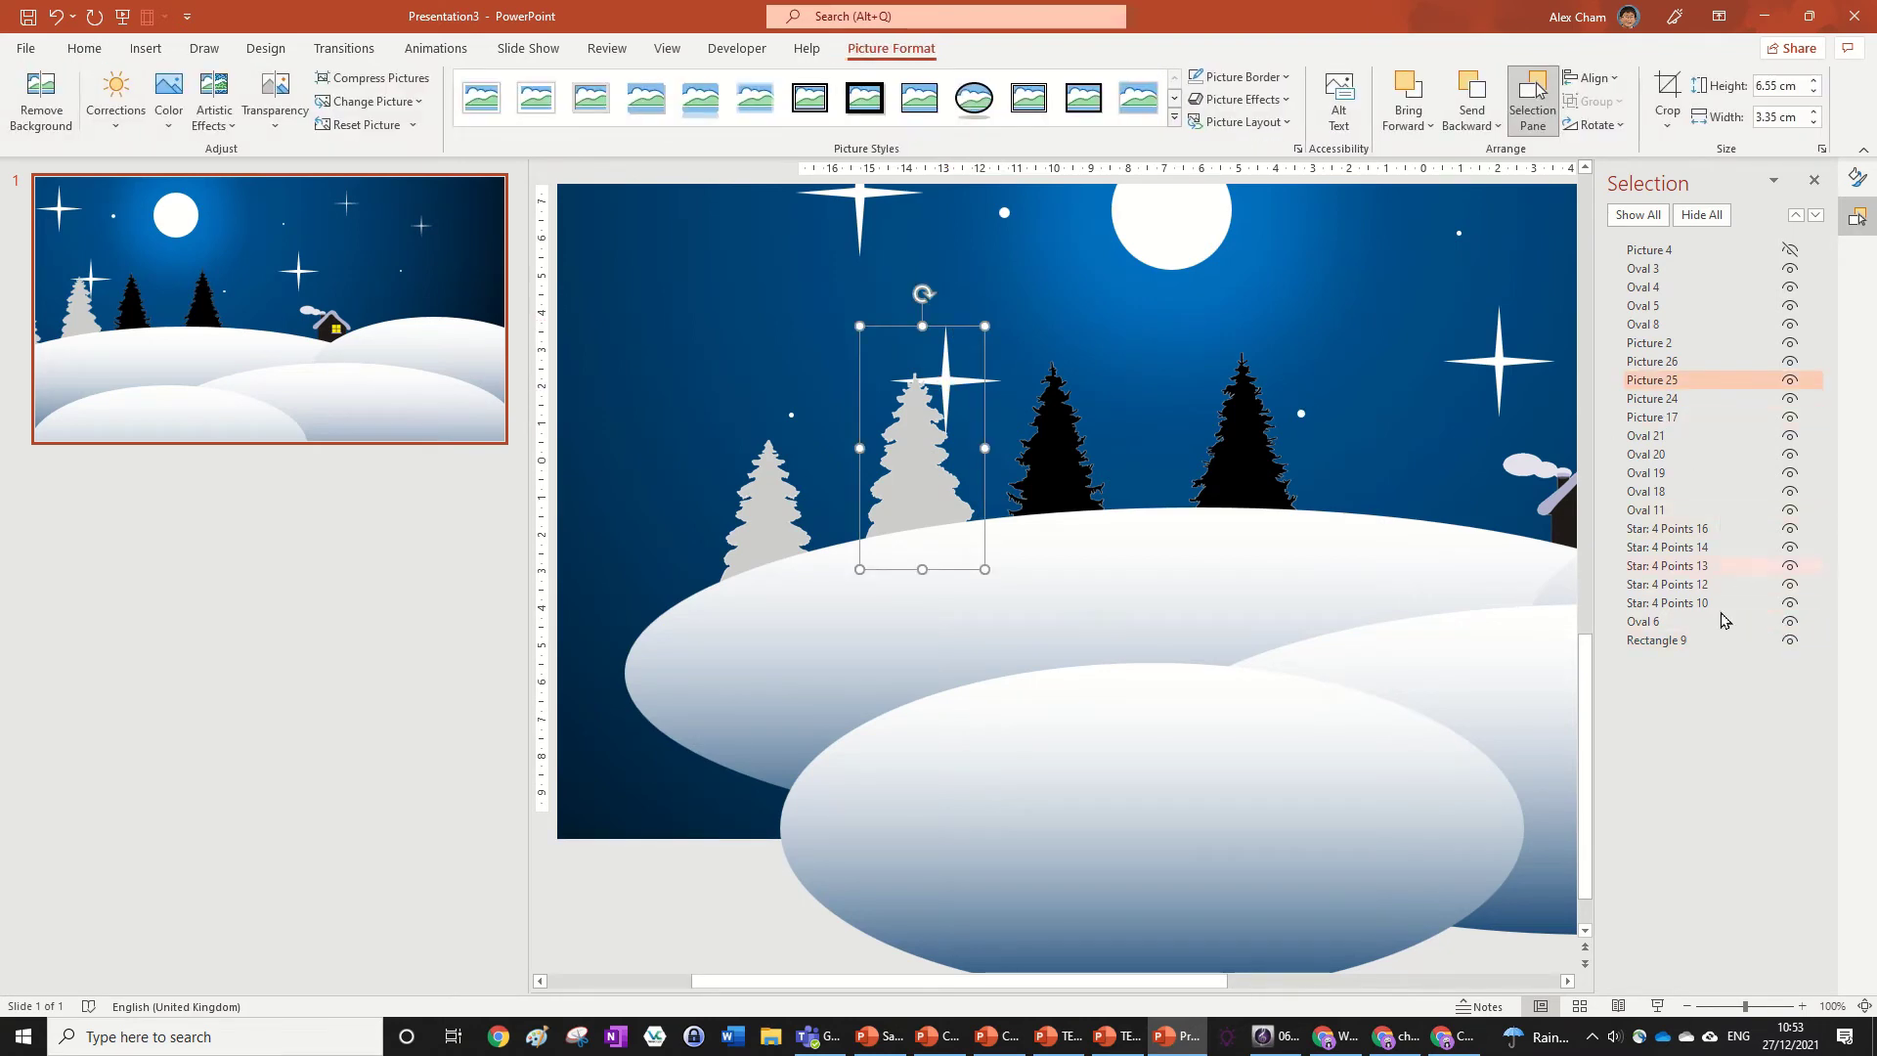
click(1706, 531)
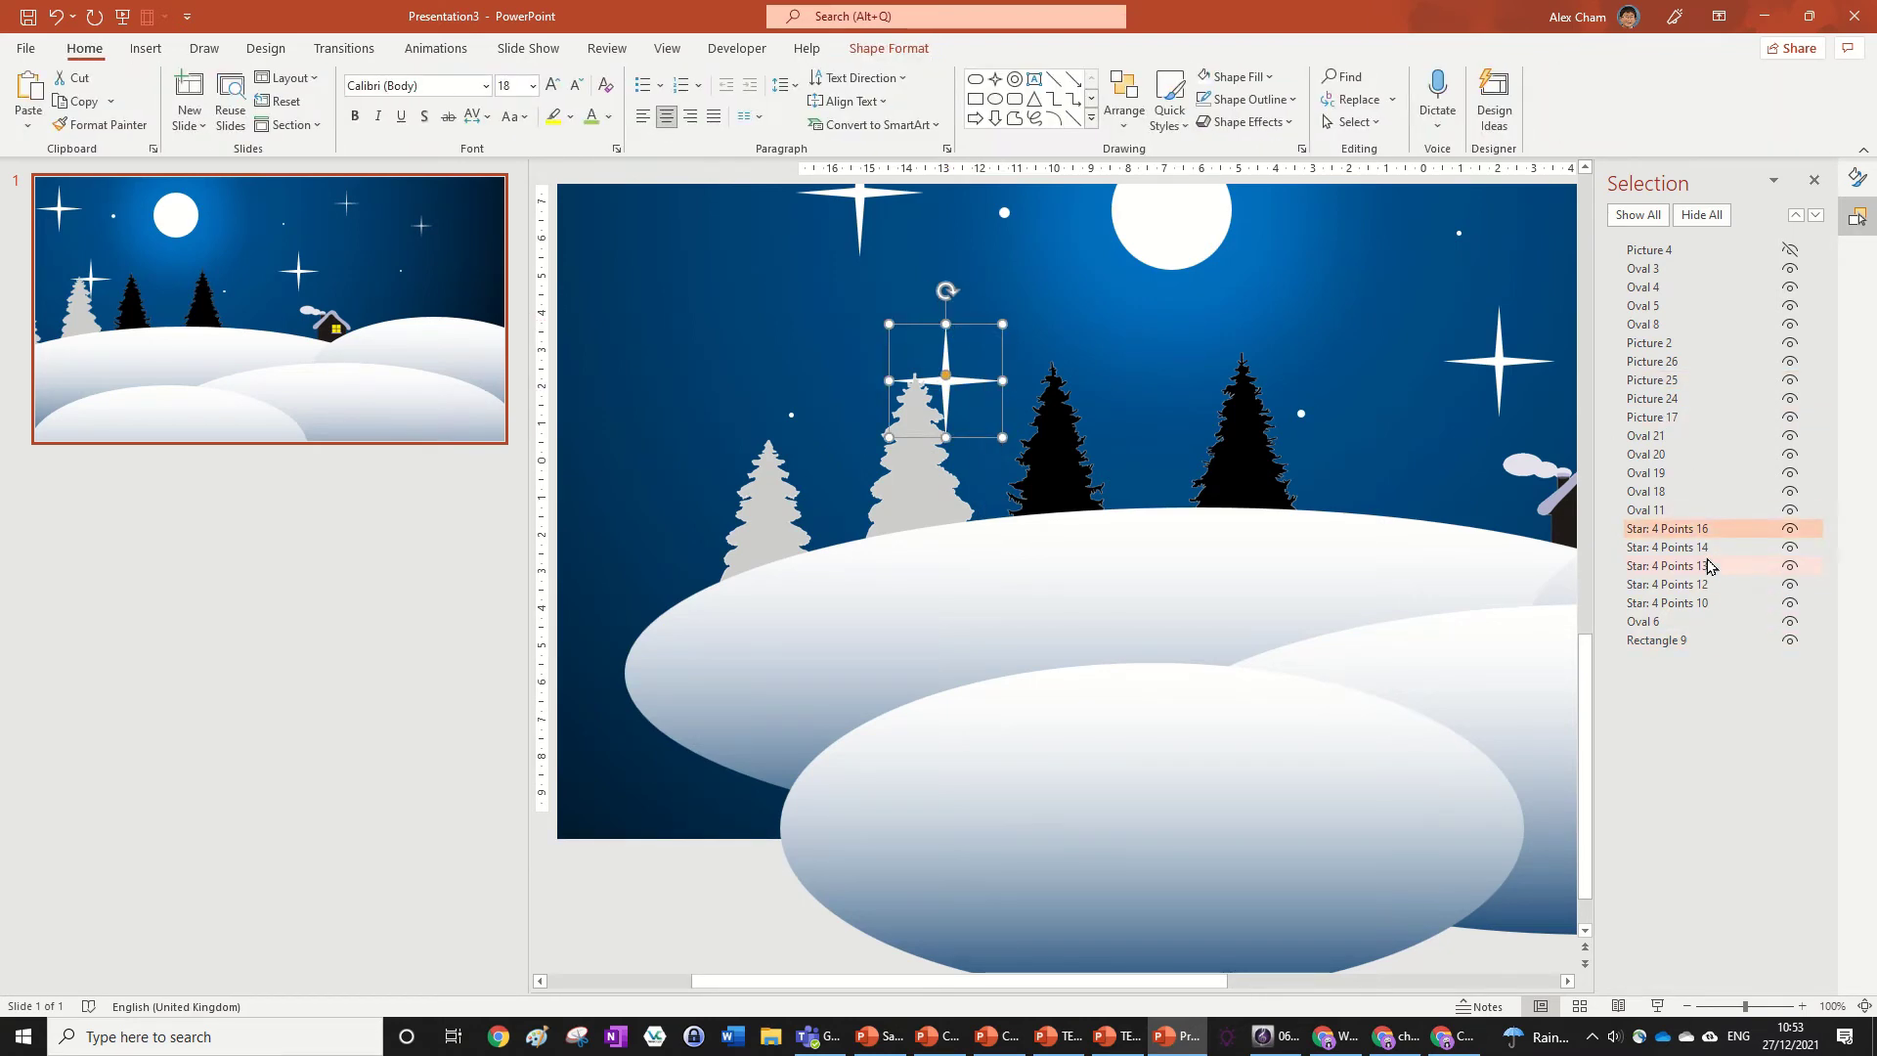
mouse_move(985, 323)
mouse_down()
mouse_move(1008, 232)
mouse_move(995, 290)
mouse_up()
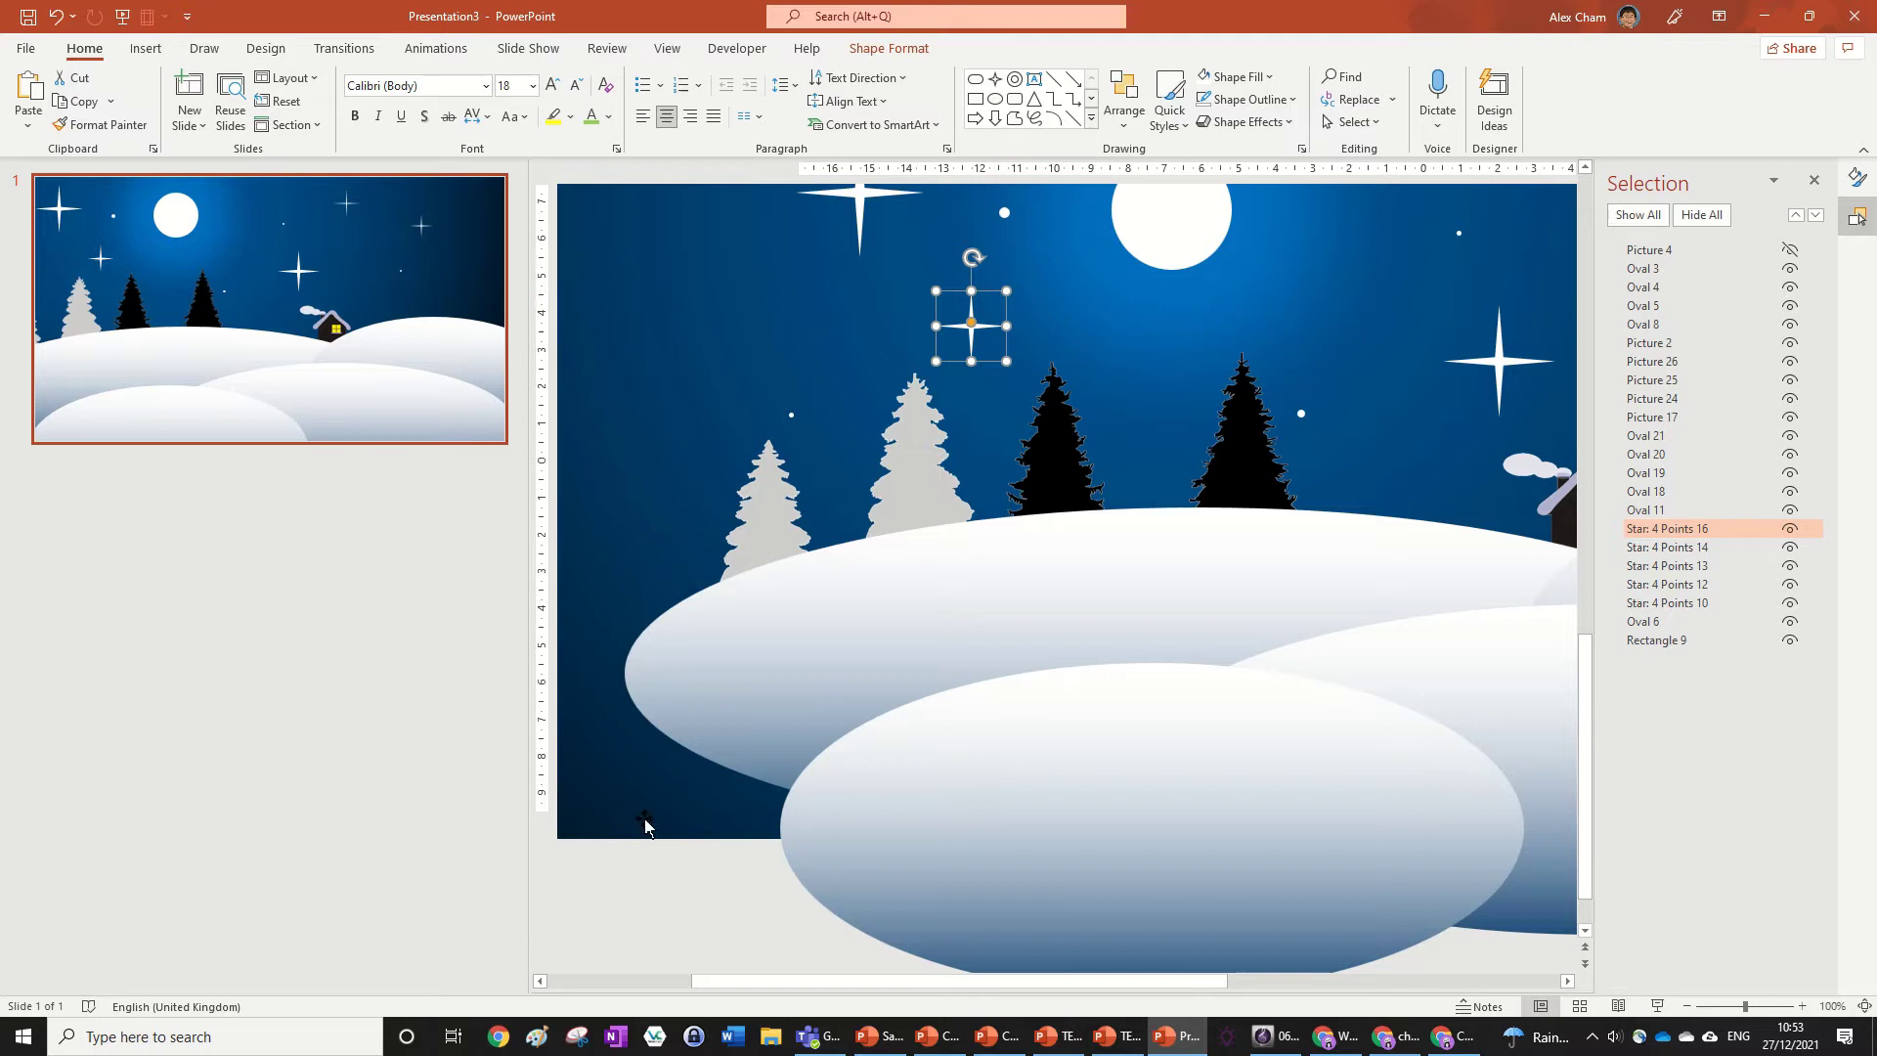
Step: Shrink the top star, Star: 4 Points 14, slightly
click(852, 202)
click(857, 192)
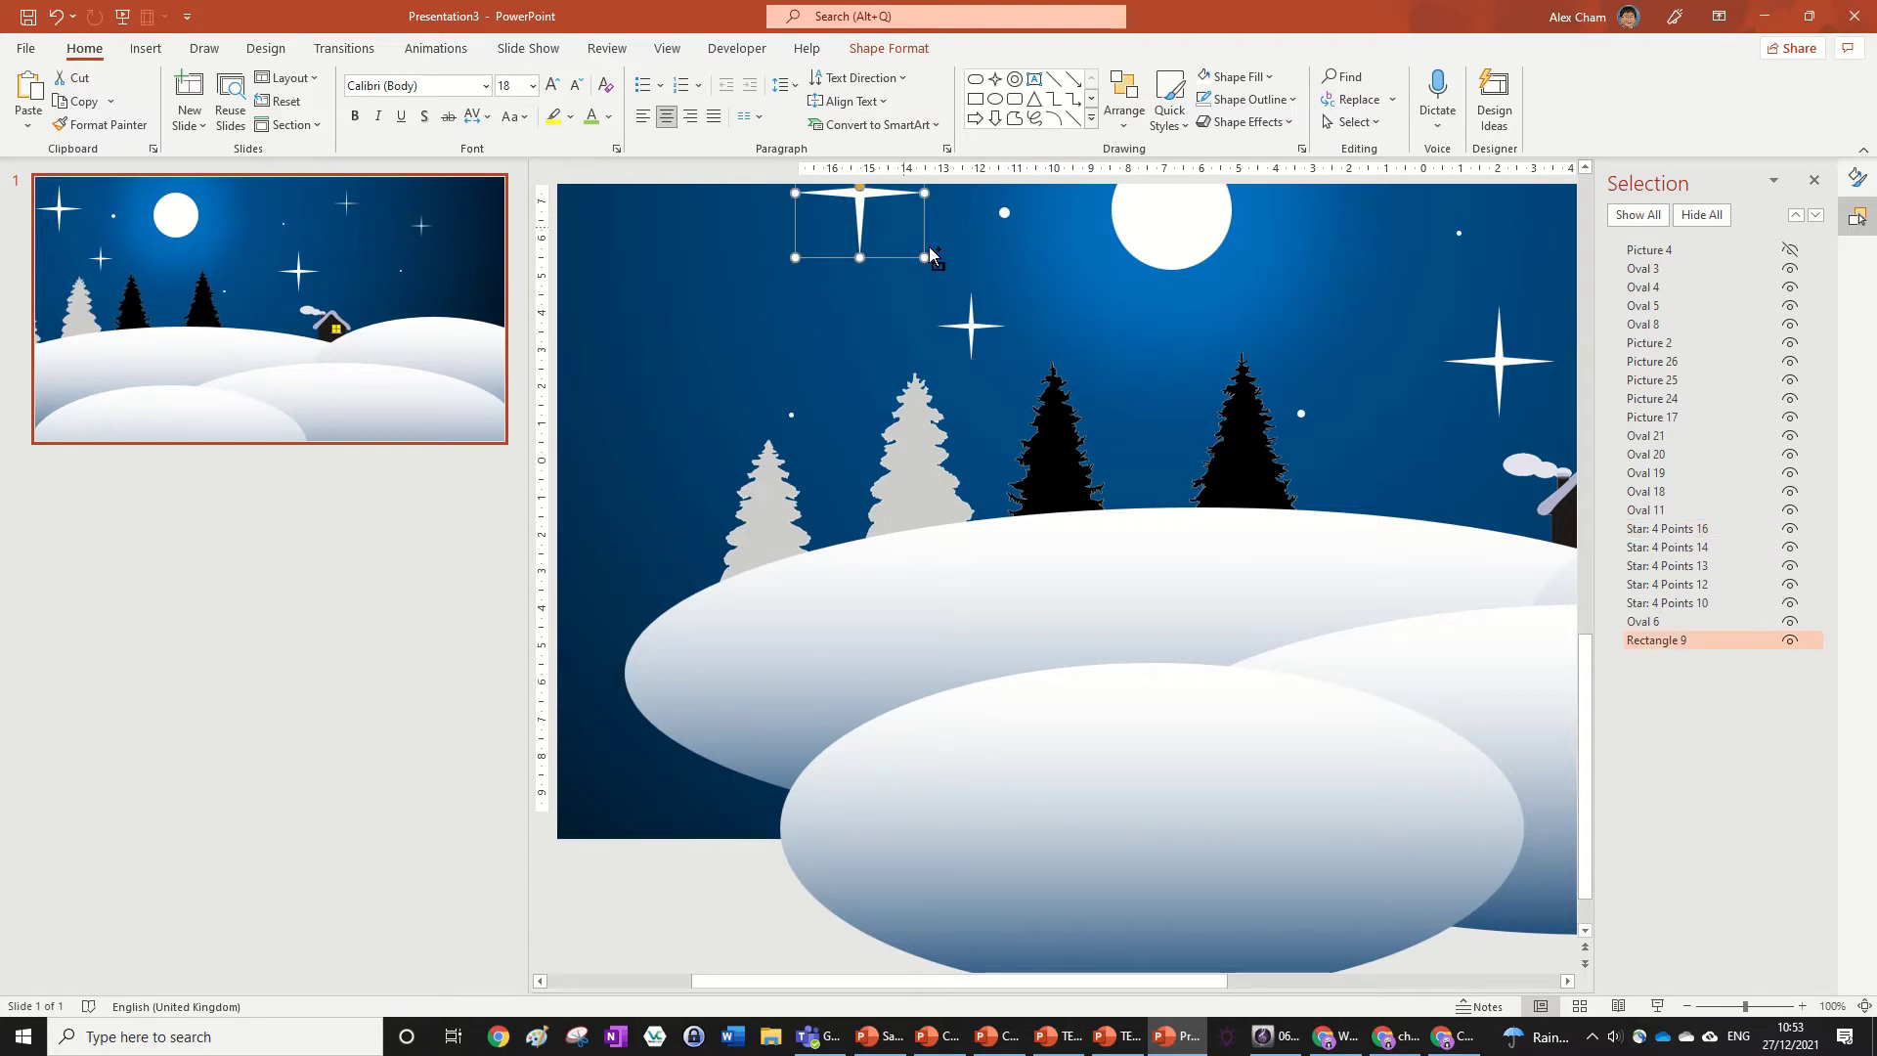
scroll(1017, 587, down, 3)
drag(1041, 630, 1025, 613)
Step: Recolour the middle and right black trees Light Gray
click(1139, 743)
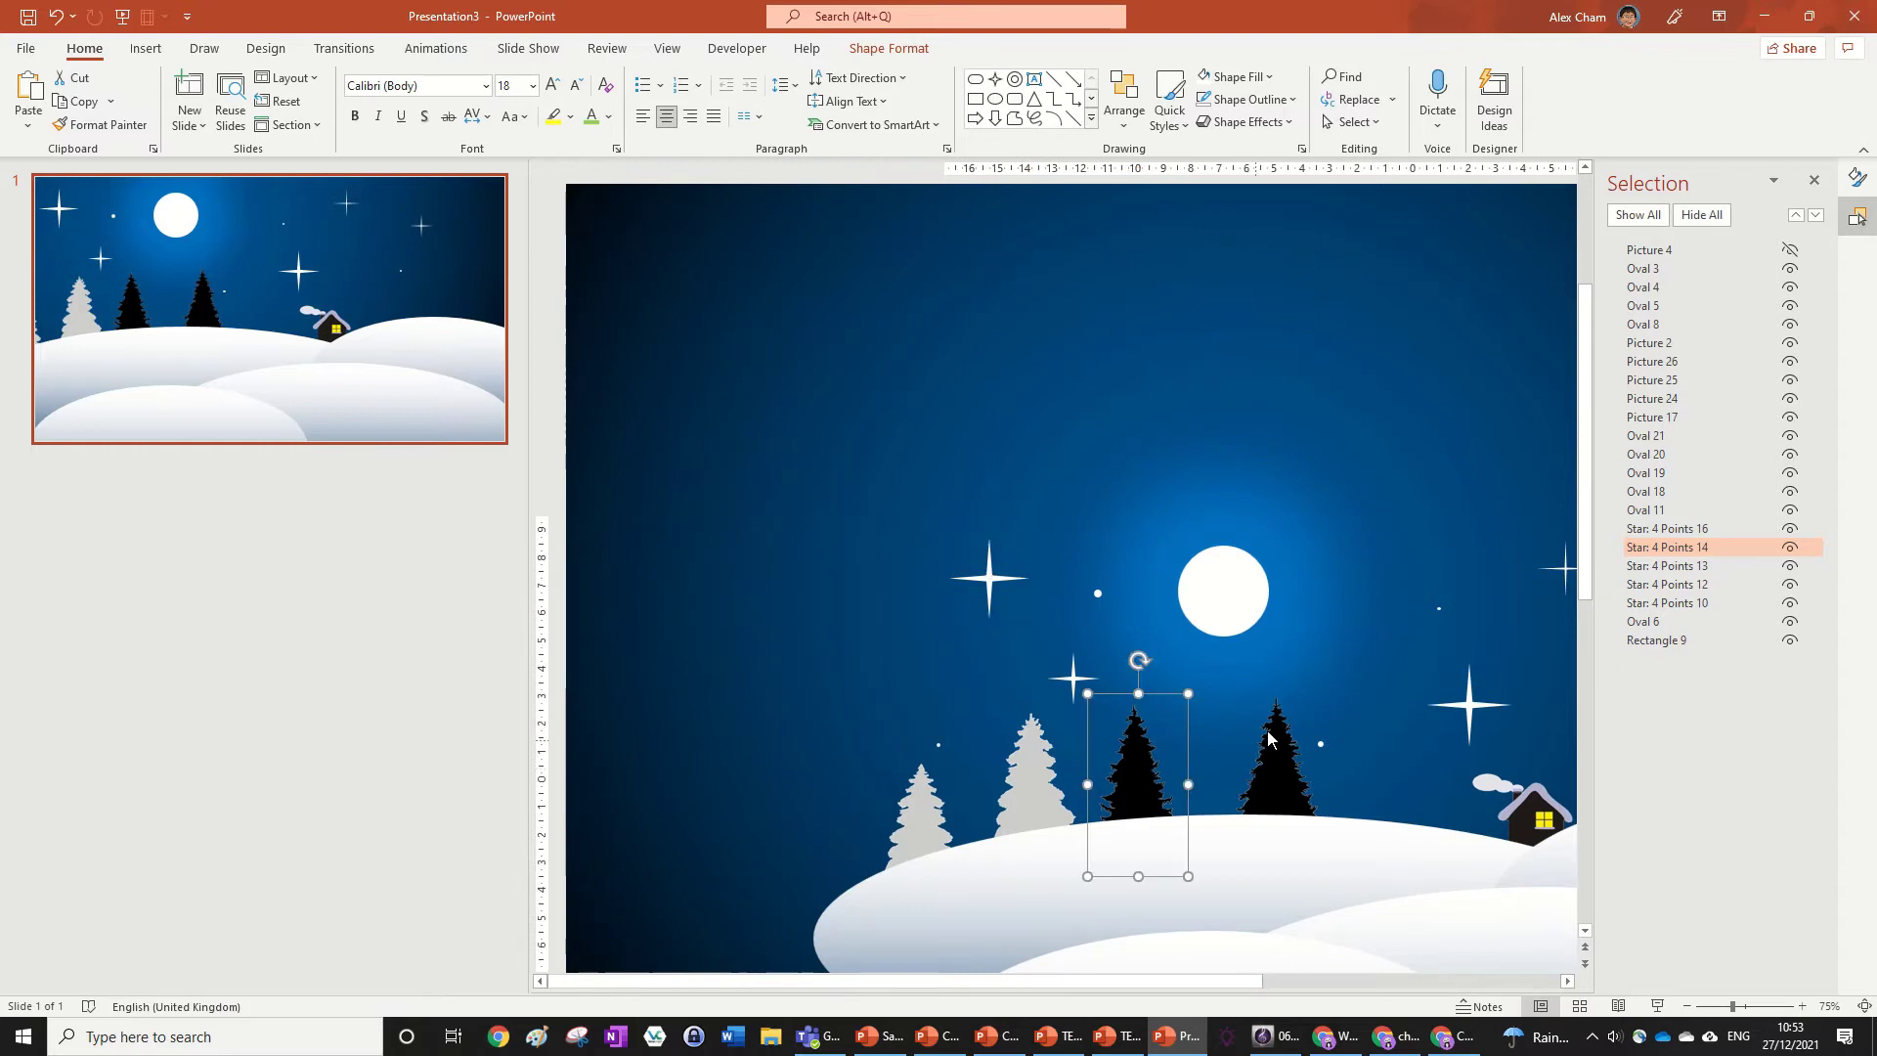
scroll(1269, 740, up, 5)
click(904, 49)
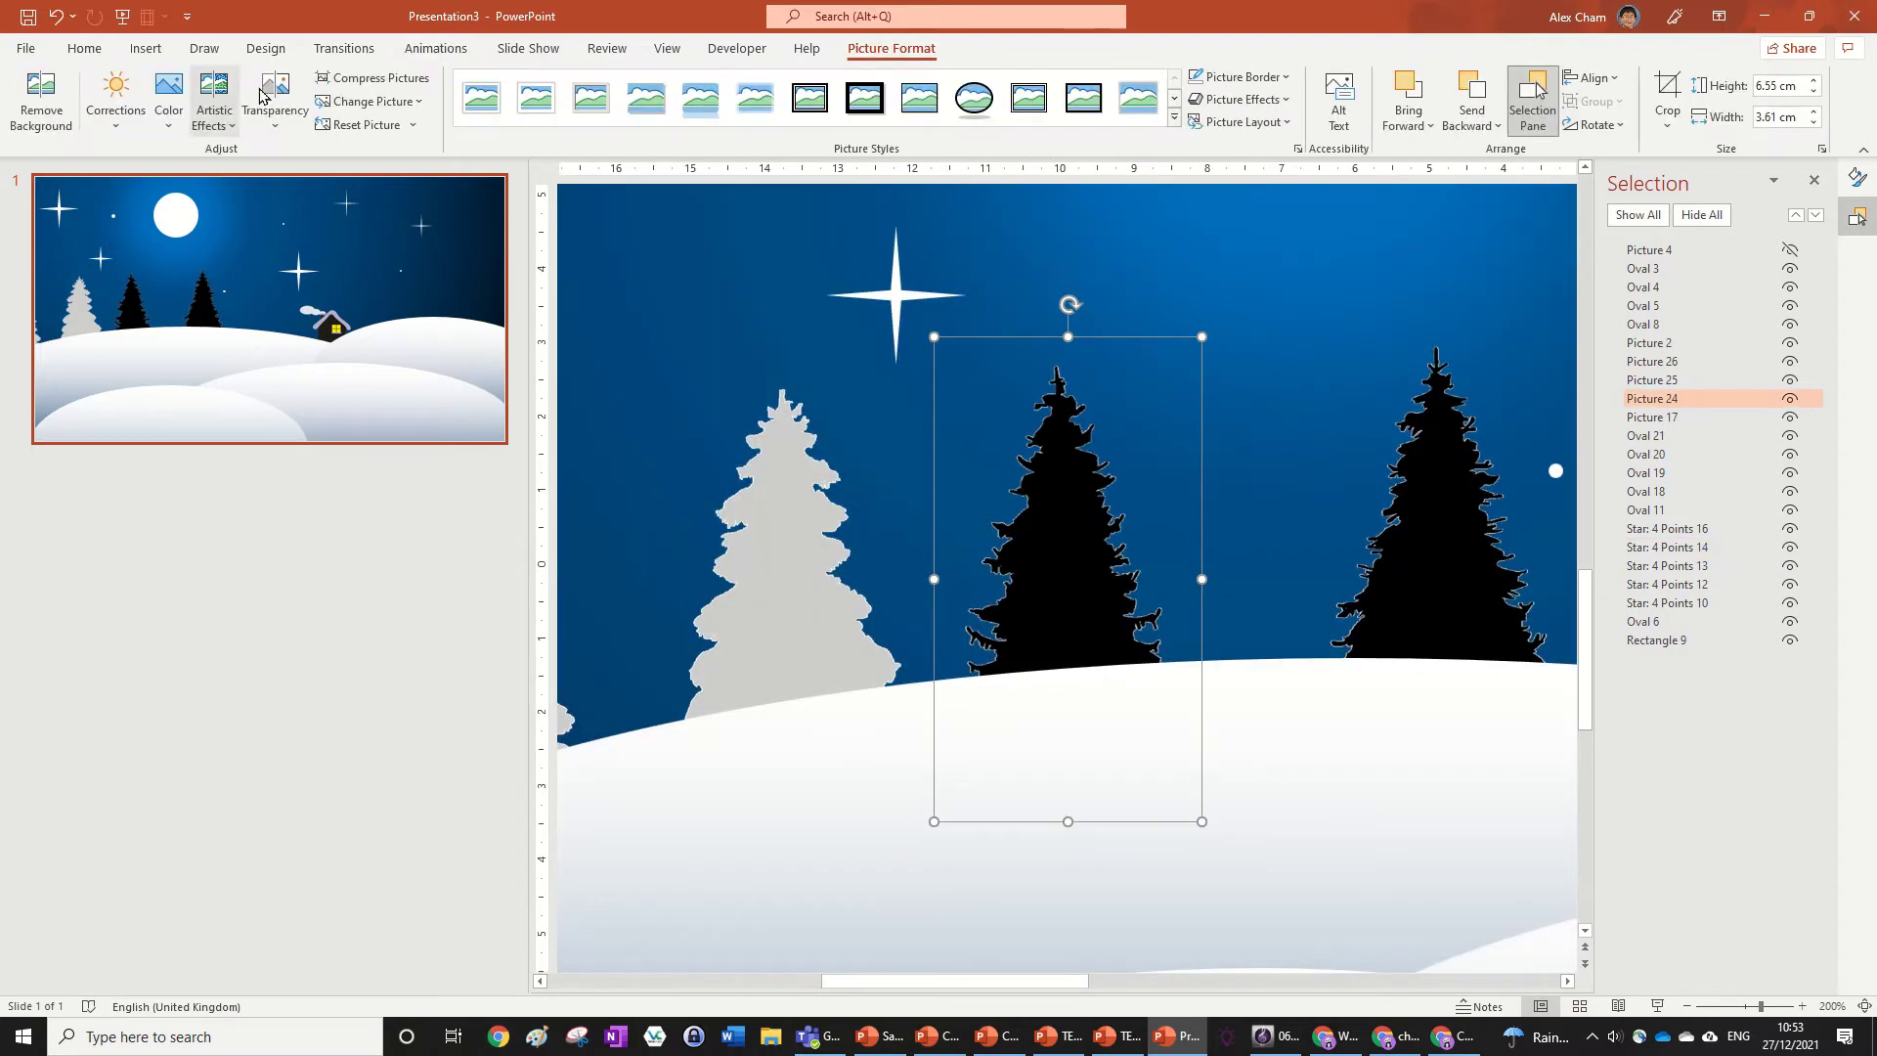
click(180, 113)
click(411, 333)
click(1447, 547)
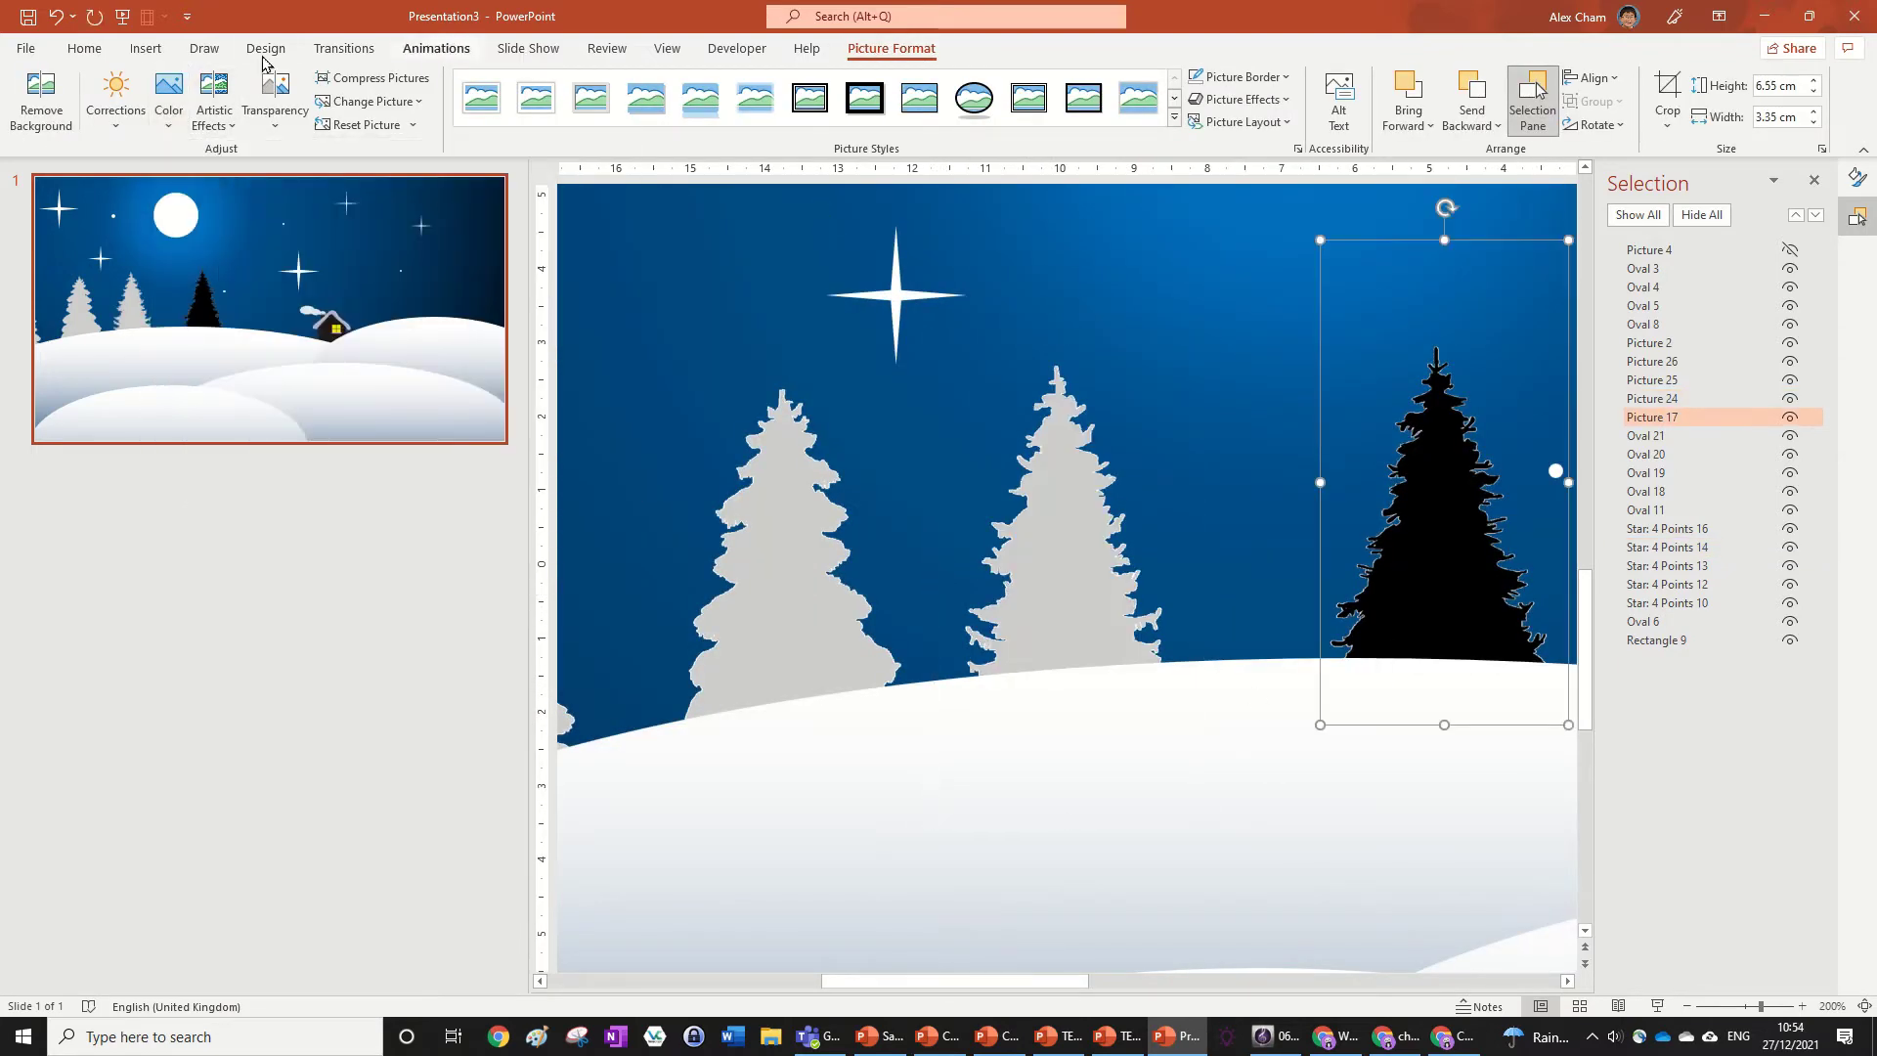
click(168, 98)
click(1261, 584)
Step: Enlarge the middle tree to 7.94 × 4.38 cm, nudge the right tree, and duplicate a grey tree
scroll(1259, 584, down, 5)
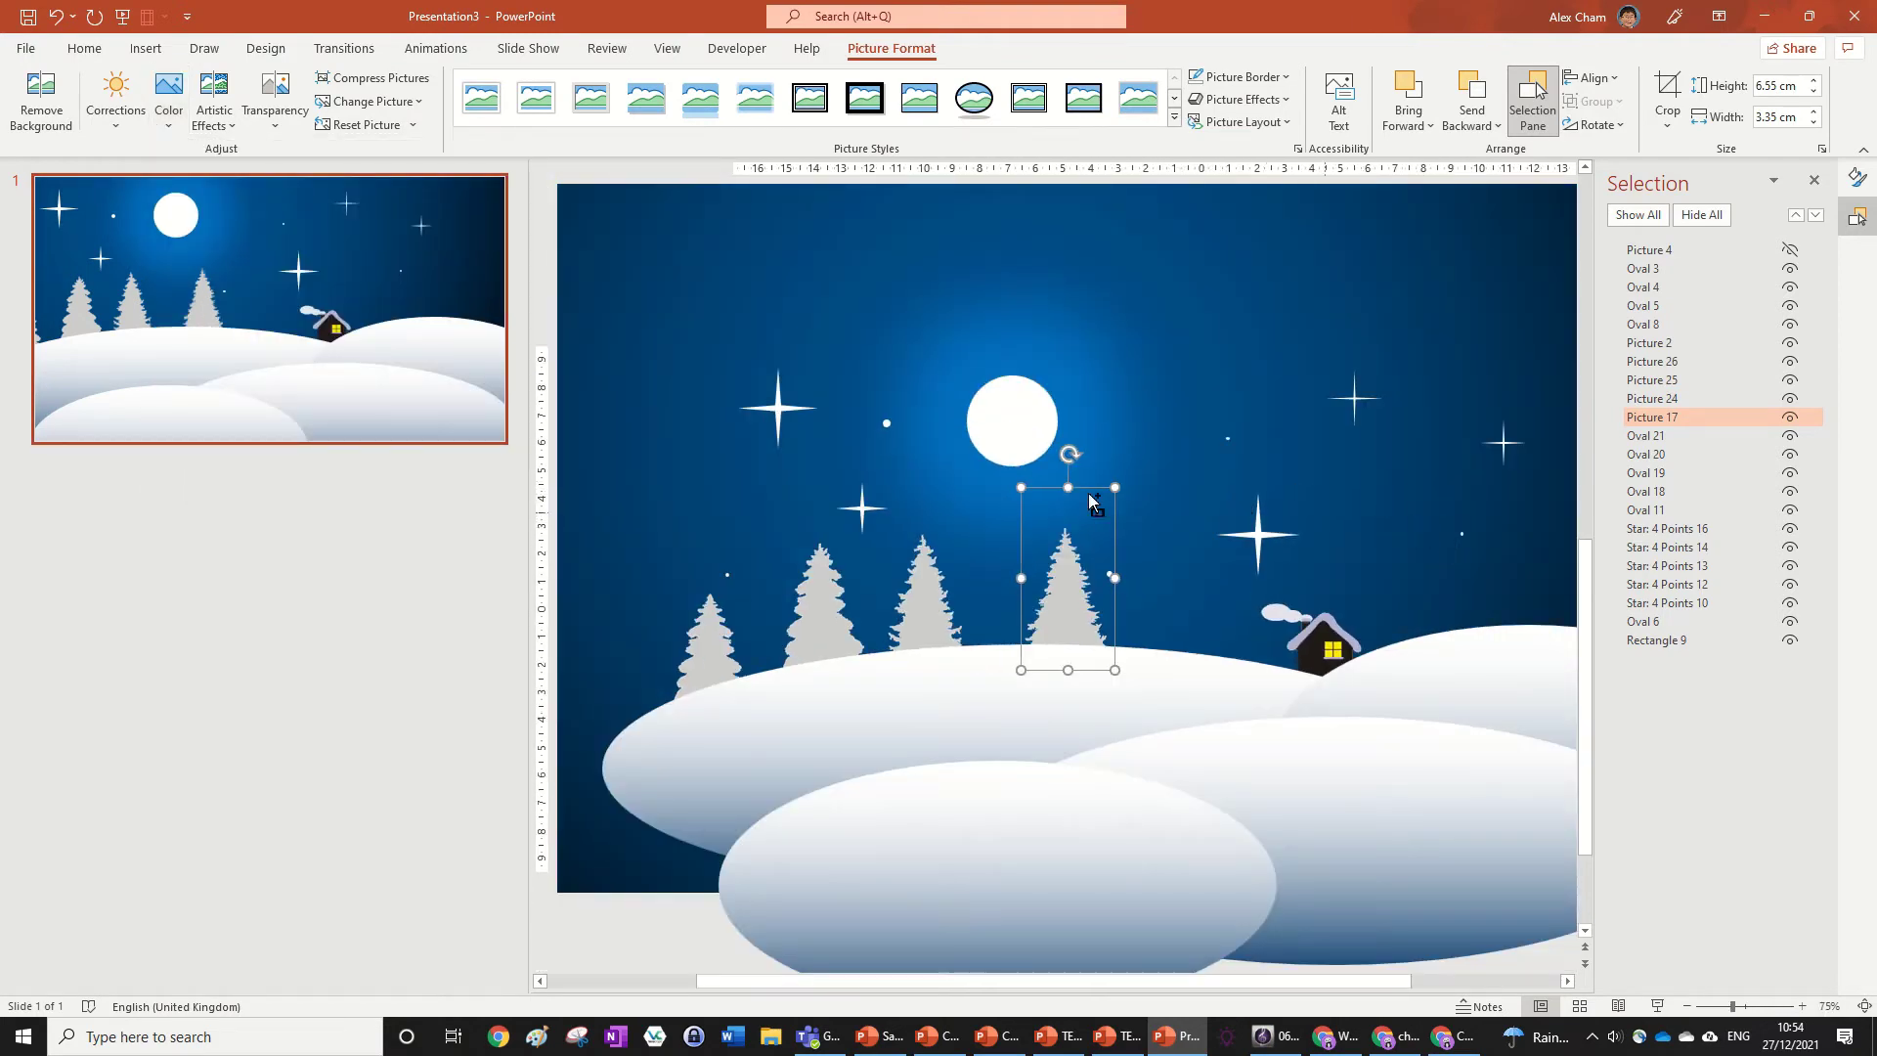
scroll(1040, 671, up, 1)
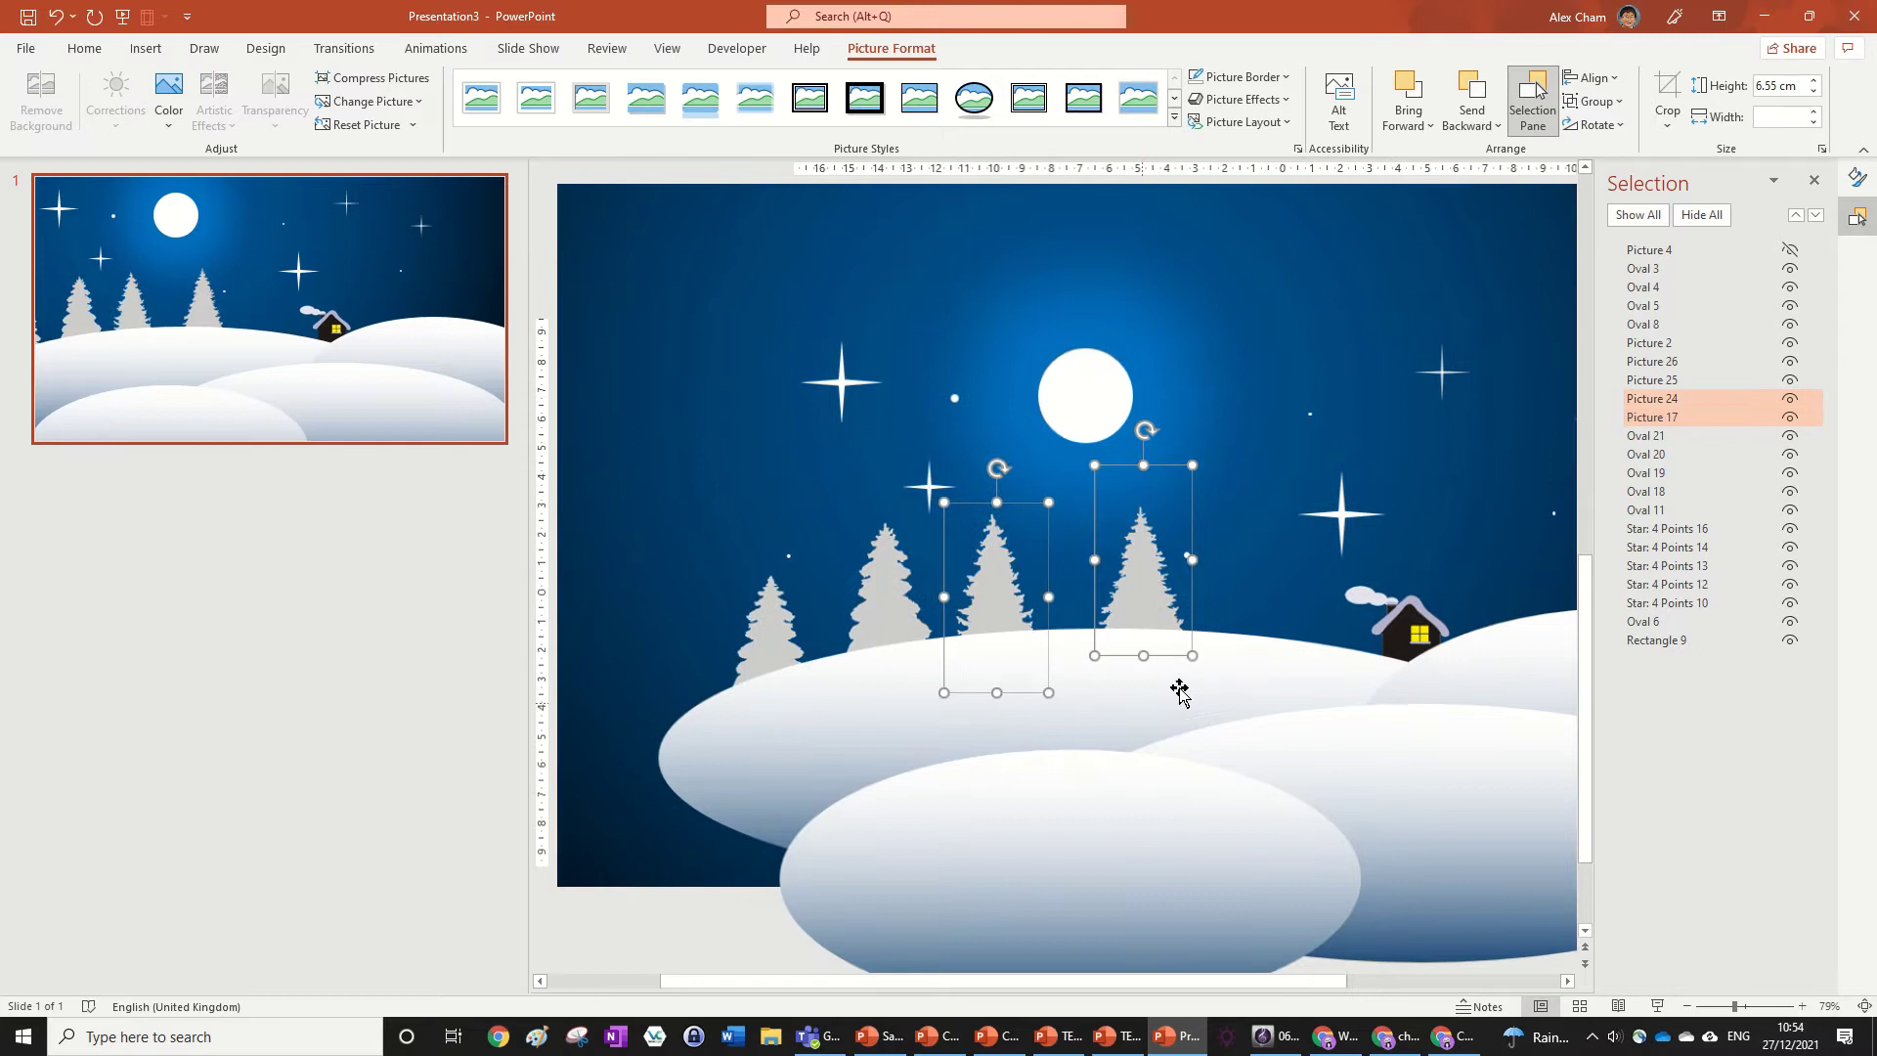
click(901, 704)
click(1038, 526)
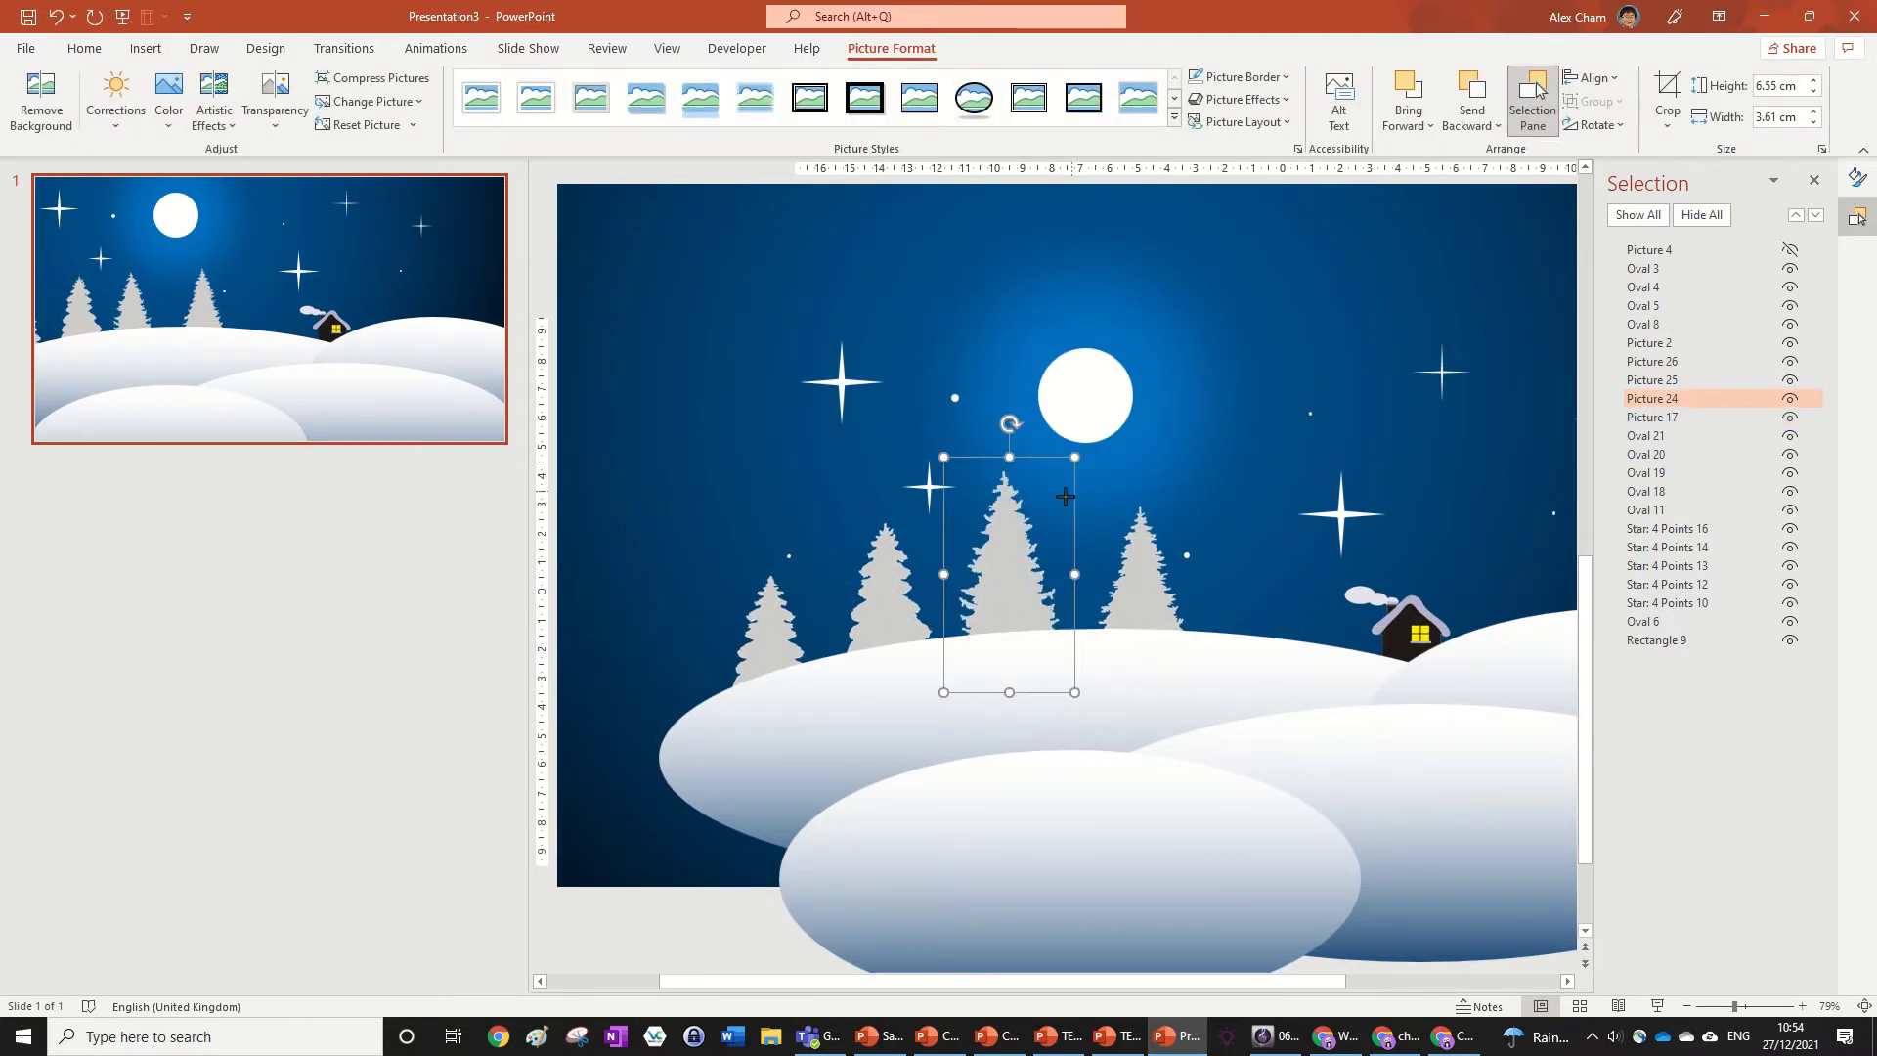
drag(1066, 462, 1013, 523)
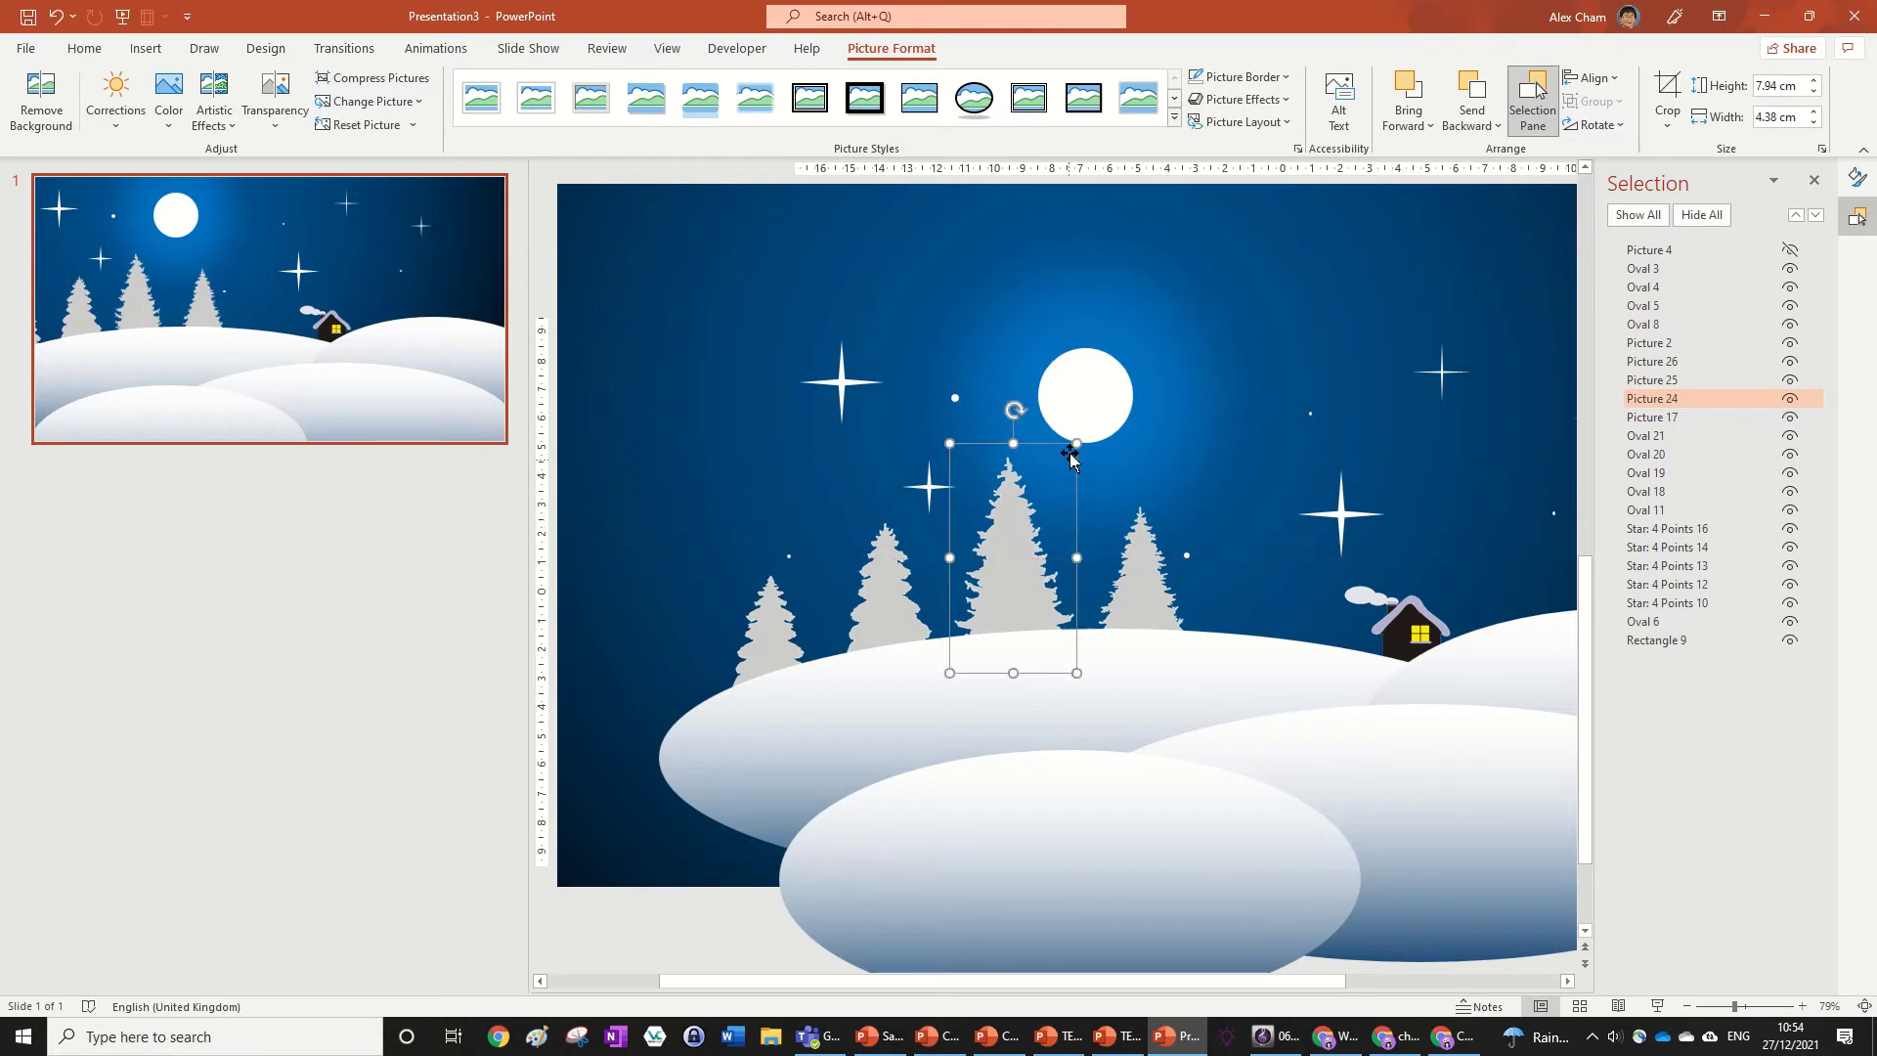
drag(1164, 570, 1130, 583)
drag(889, 572, 1050, 543)
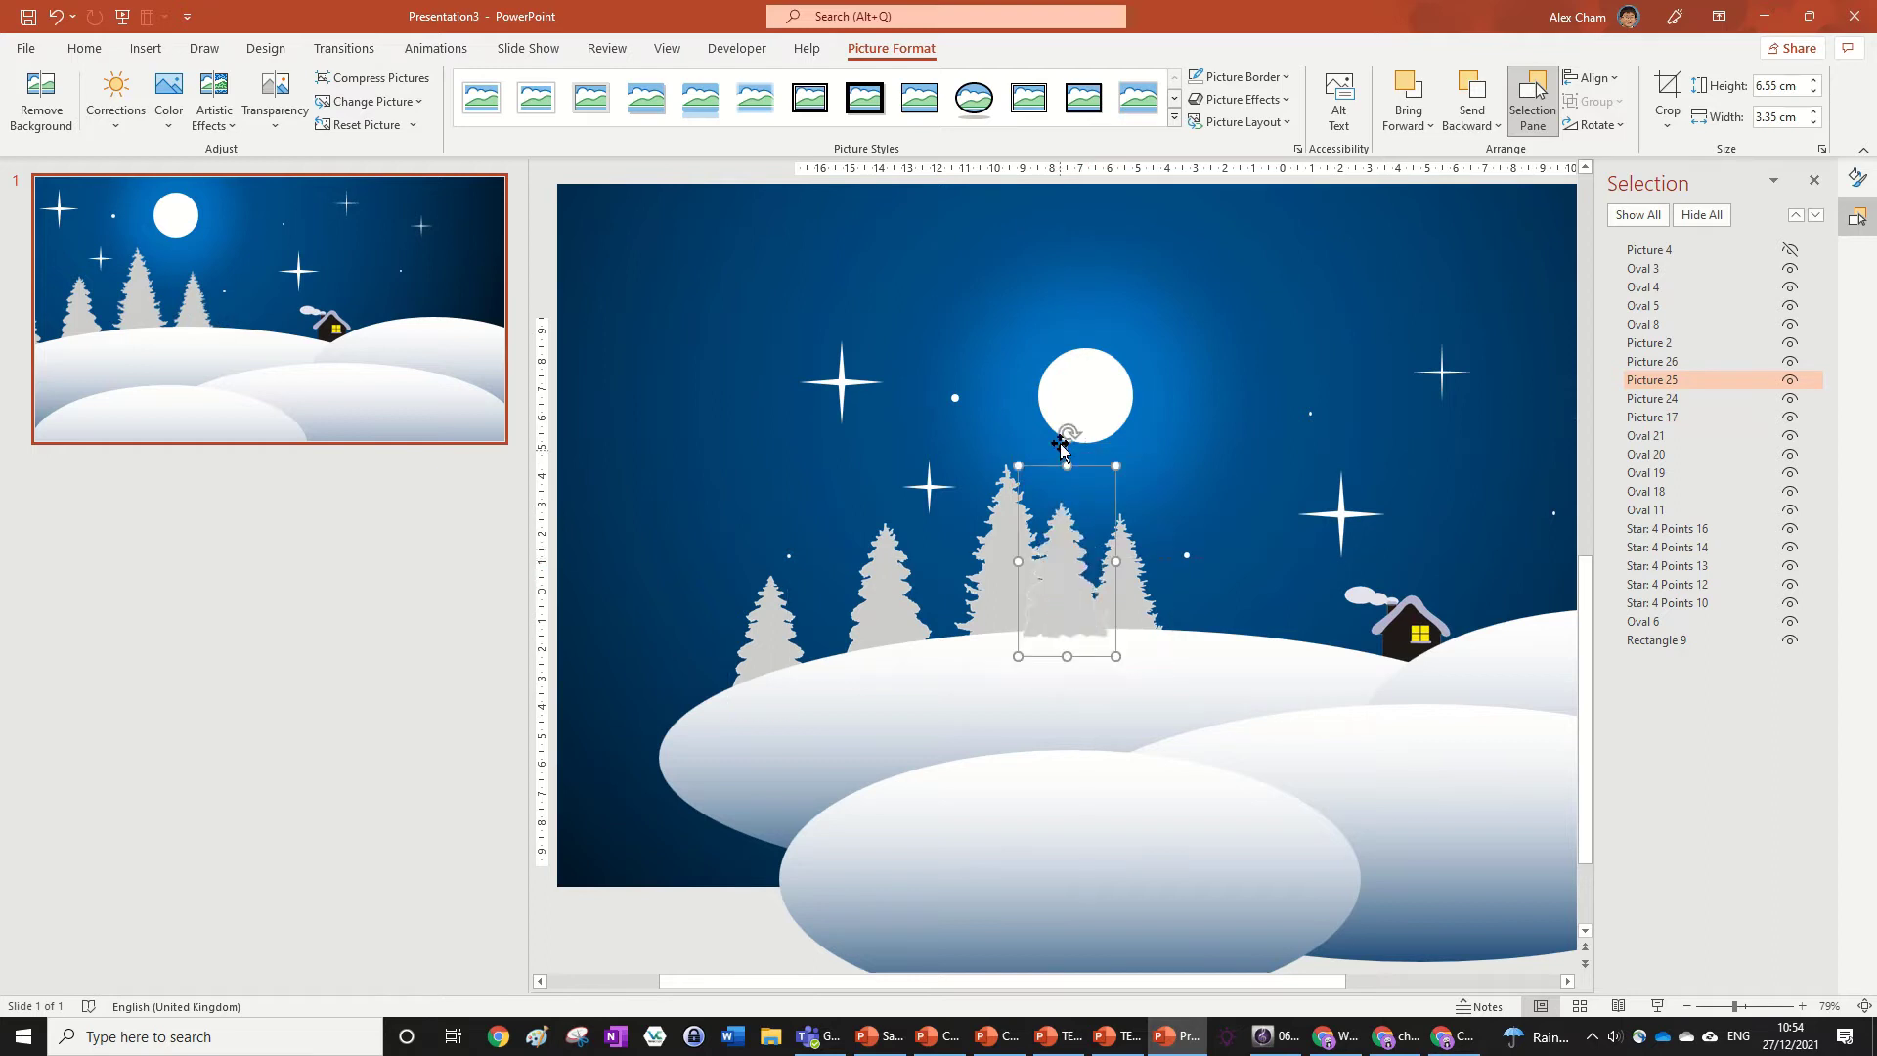
Step: Tilt the copied tree slightly, shift it up-left, and send it behind the other trees
drag(1093, 442, 1112, 445)
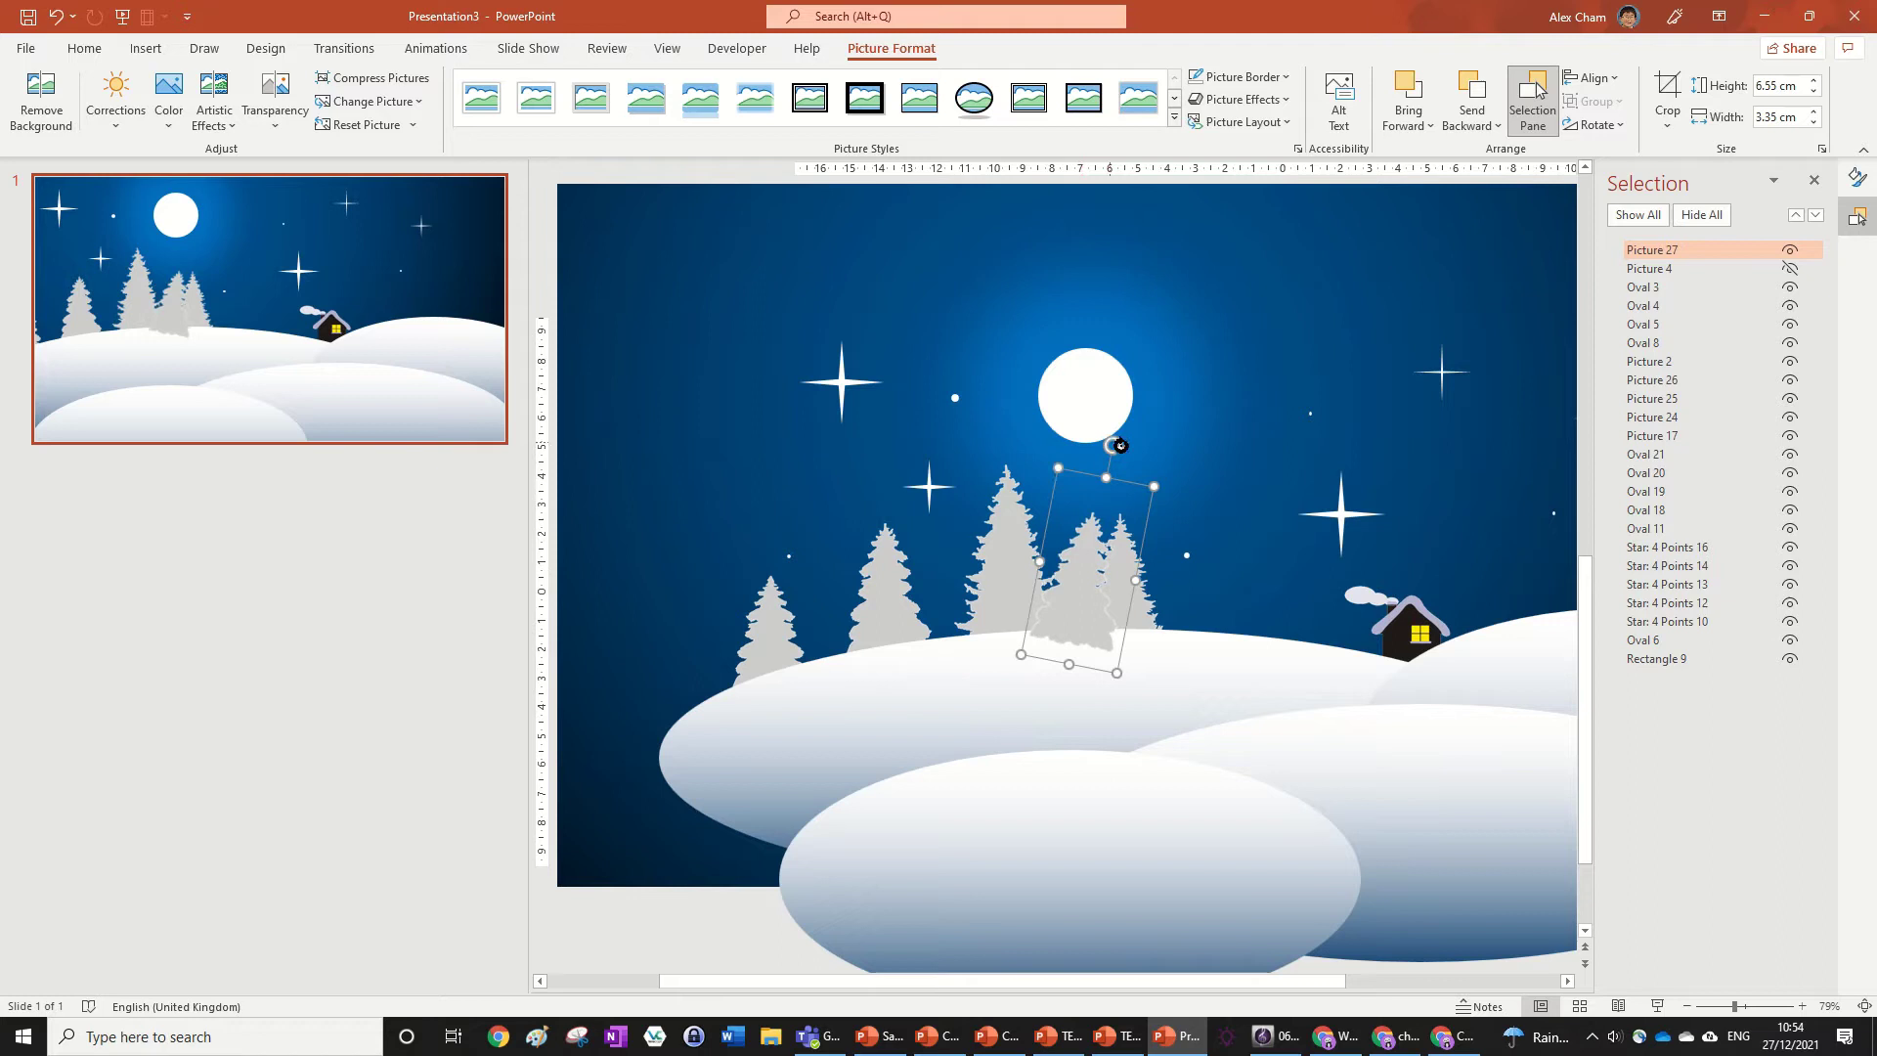
drag(1117, 447, 1097, 443)
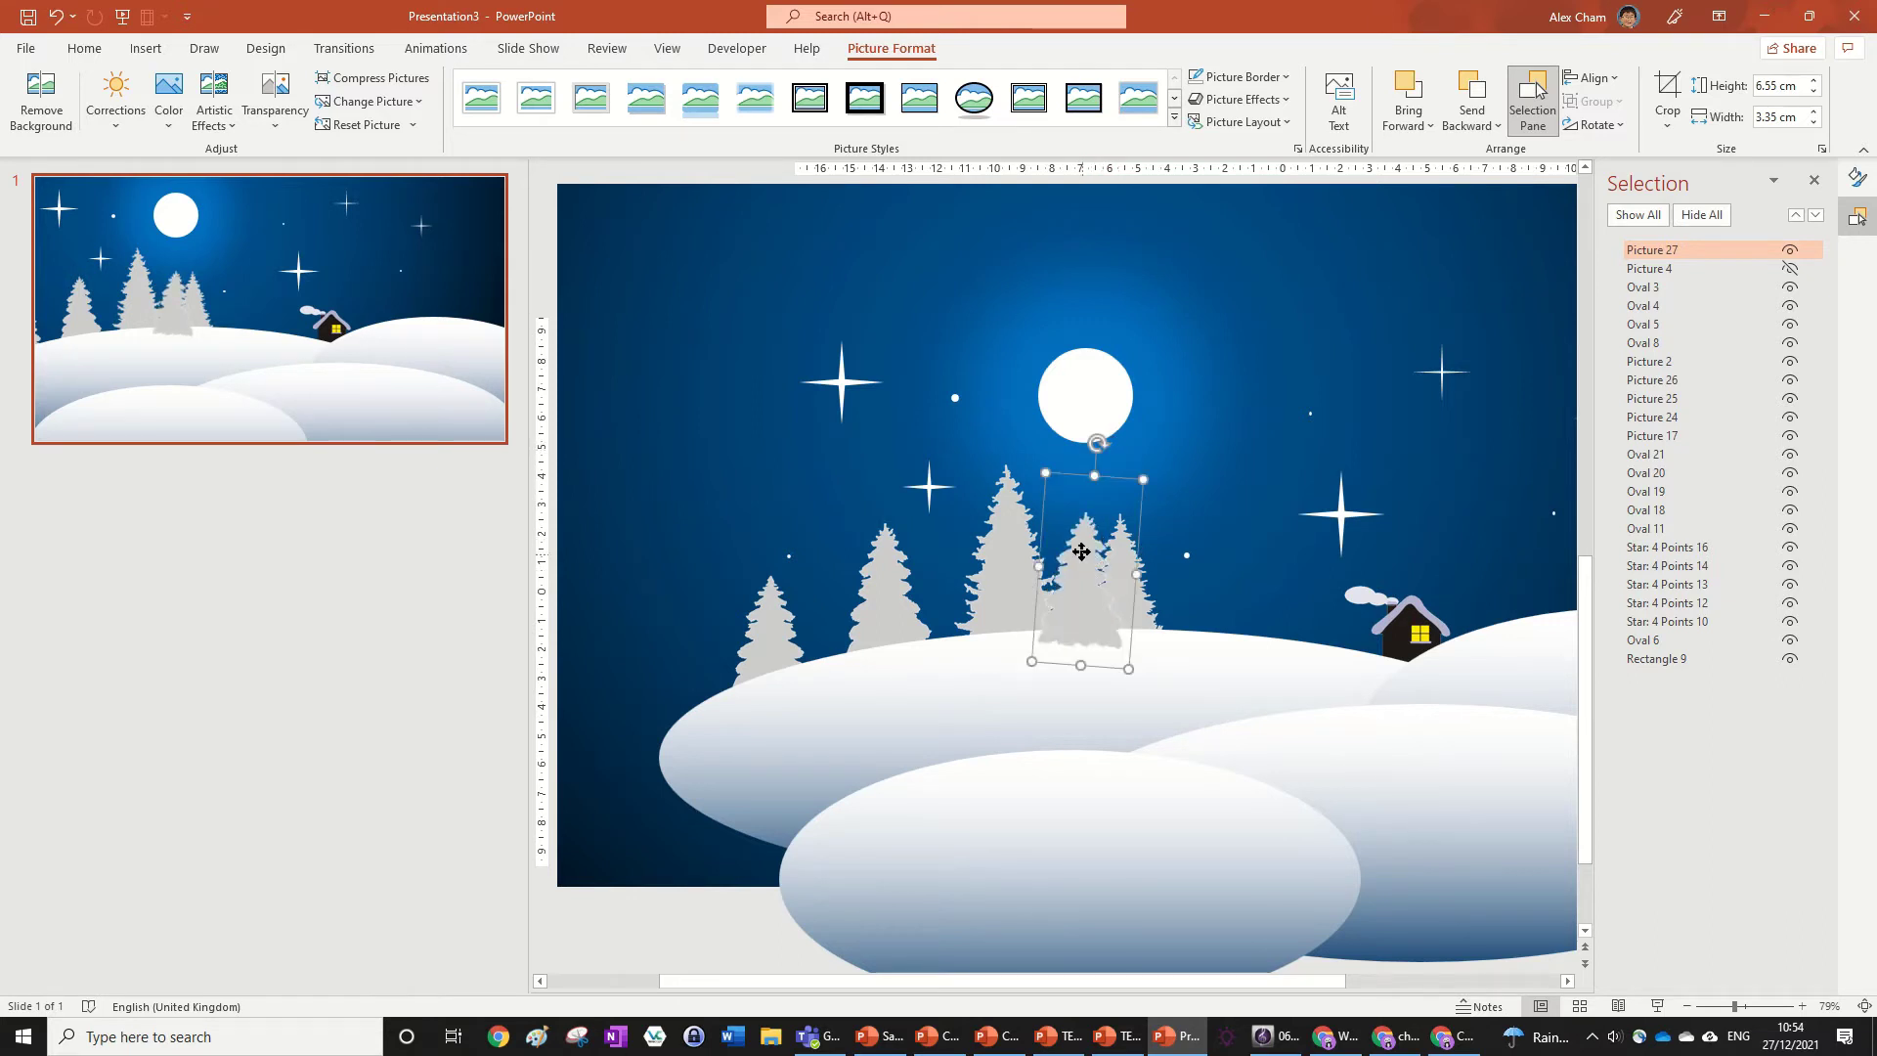
drag(1082, 552, 1068, 541)
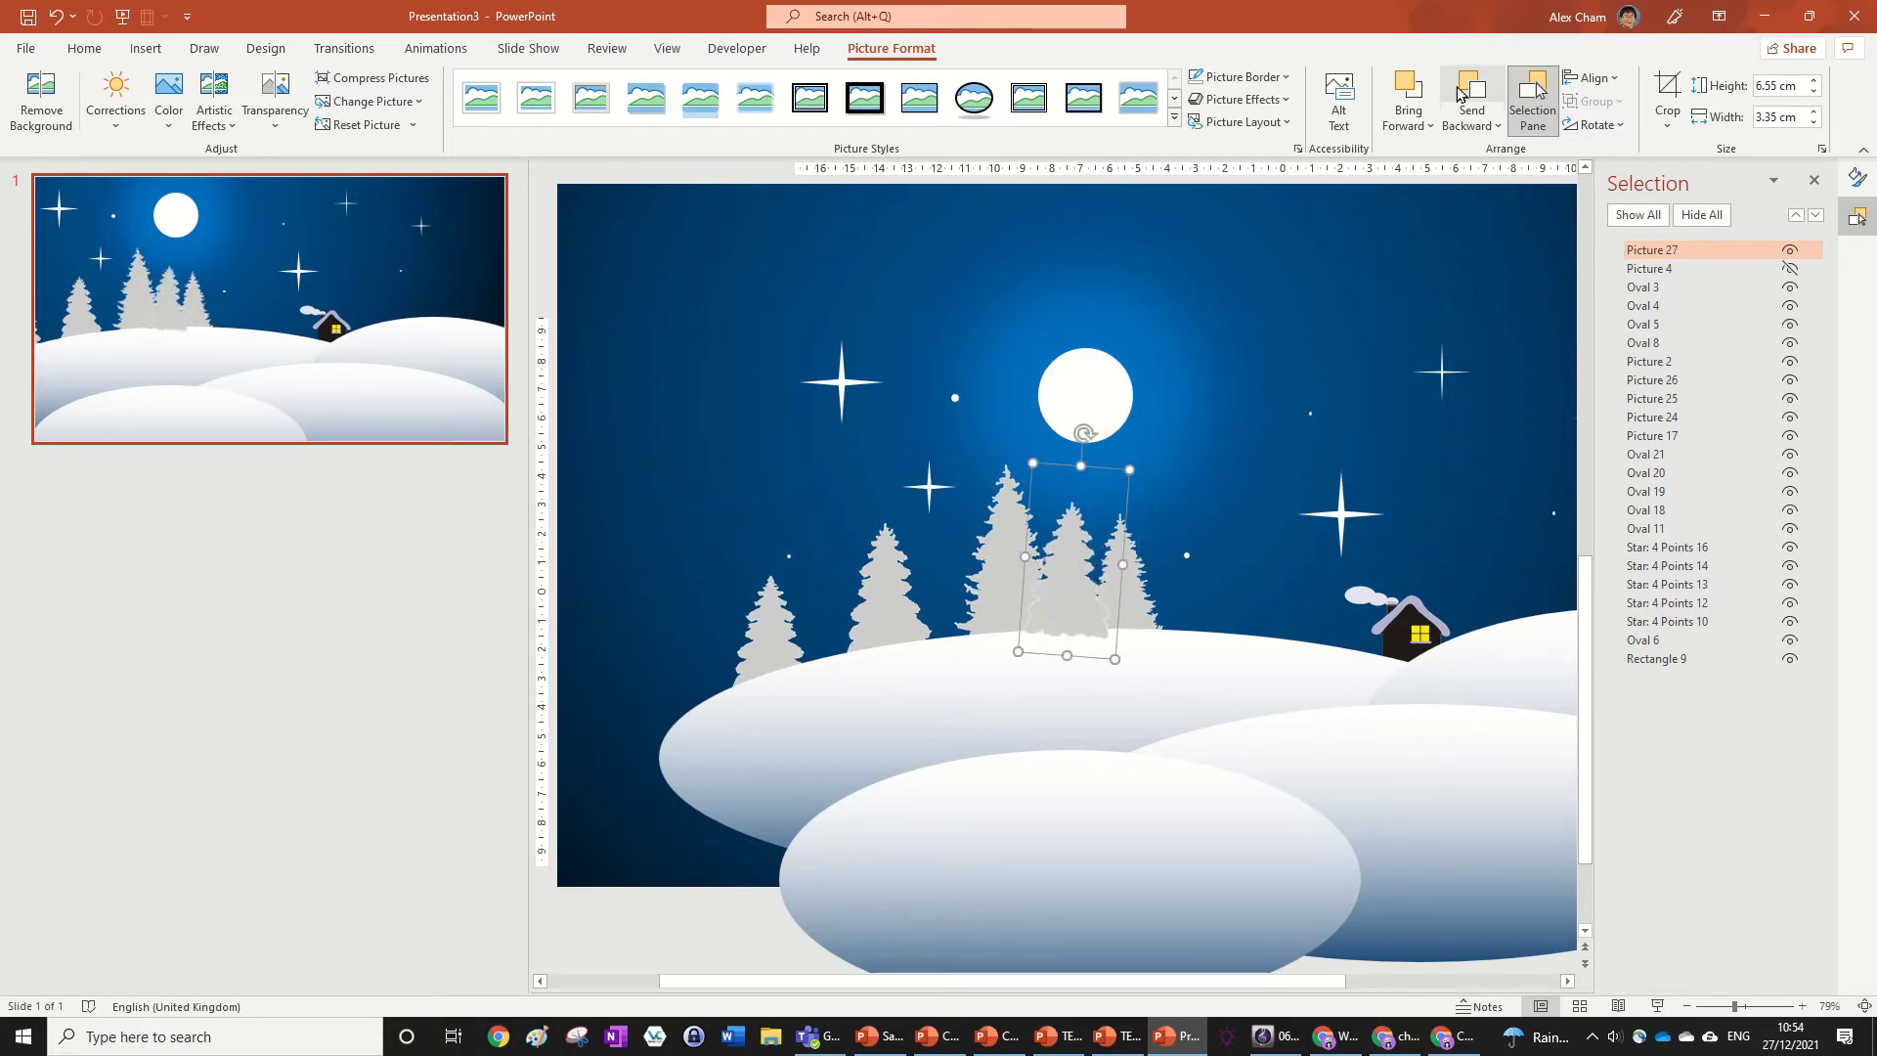
click(1457, 93)
double_click(1459, 94)
double_click(1460, 97)
double_click(1461, 98)
double_click(1461, 99)
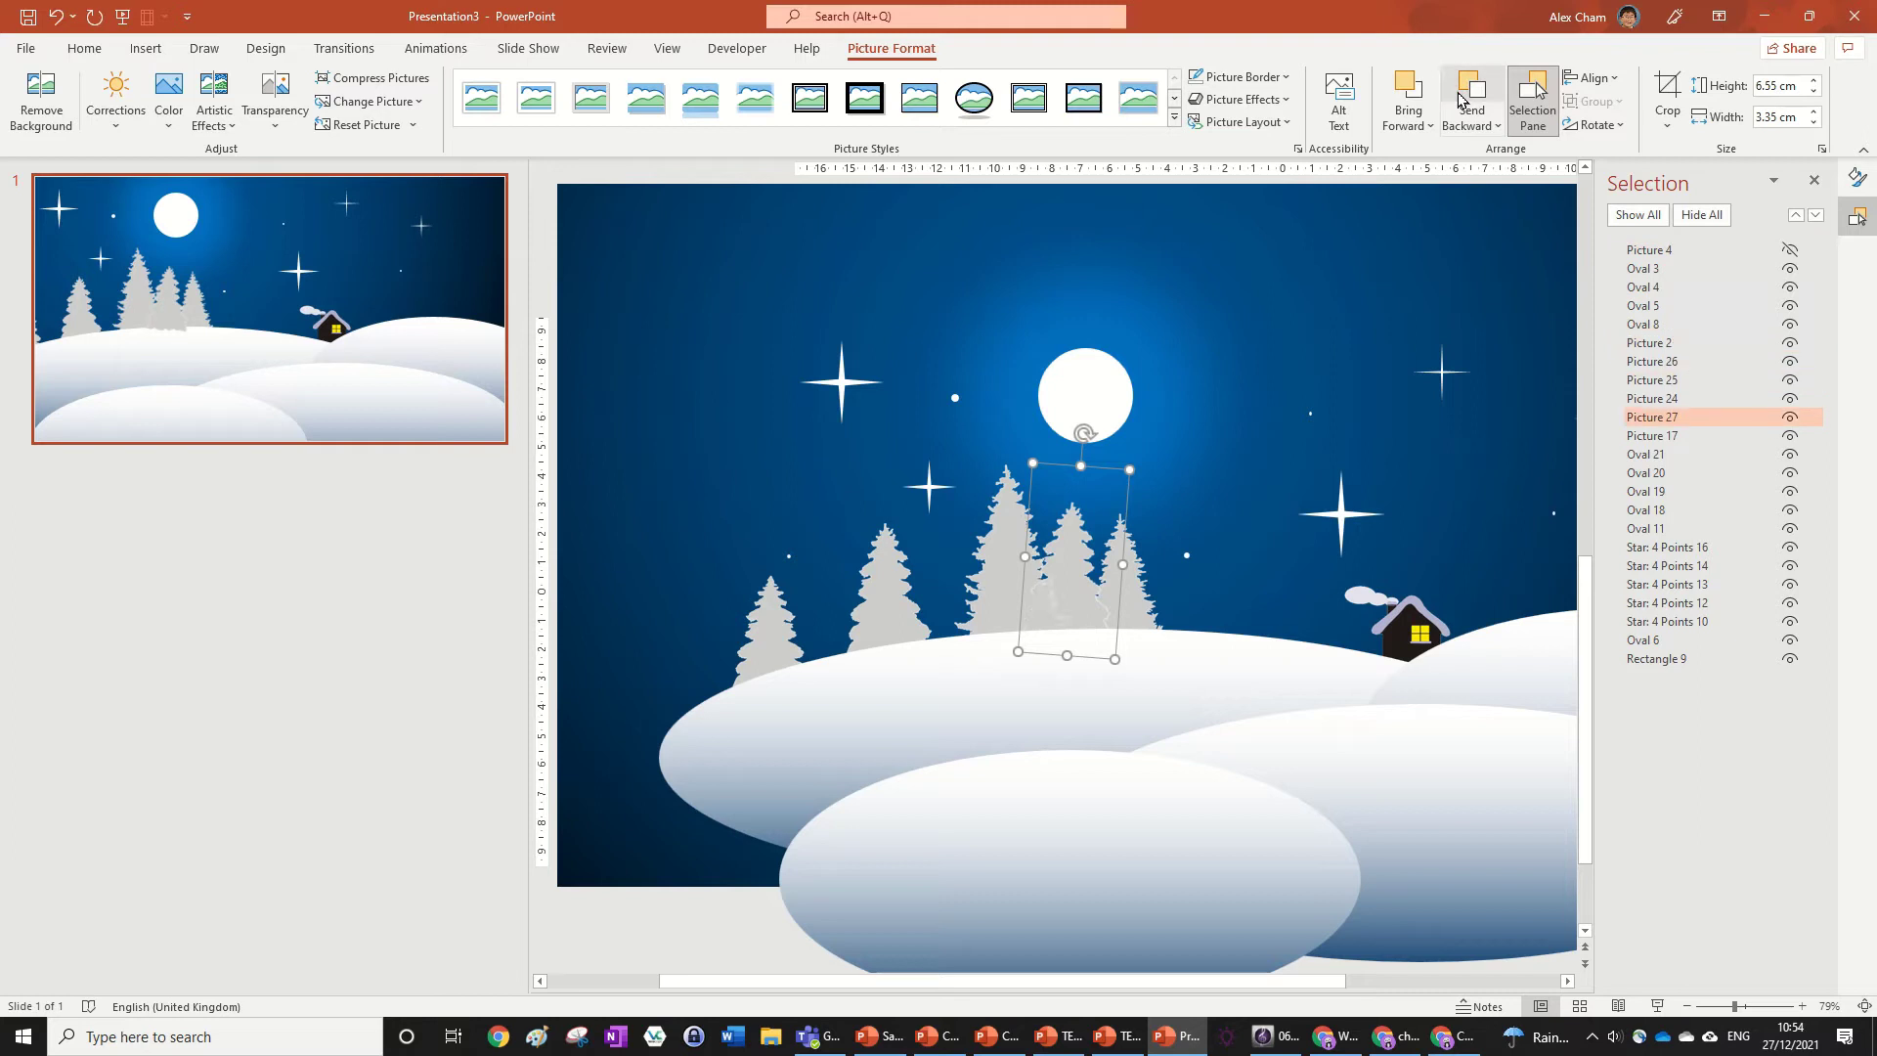
double_click(1458, 98)
double_click(1459, 98)
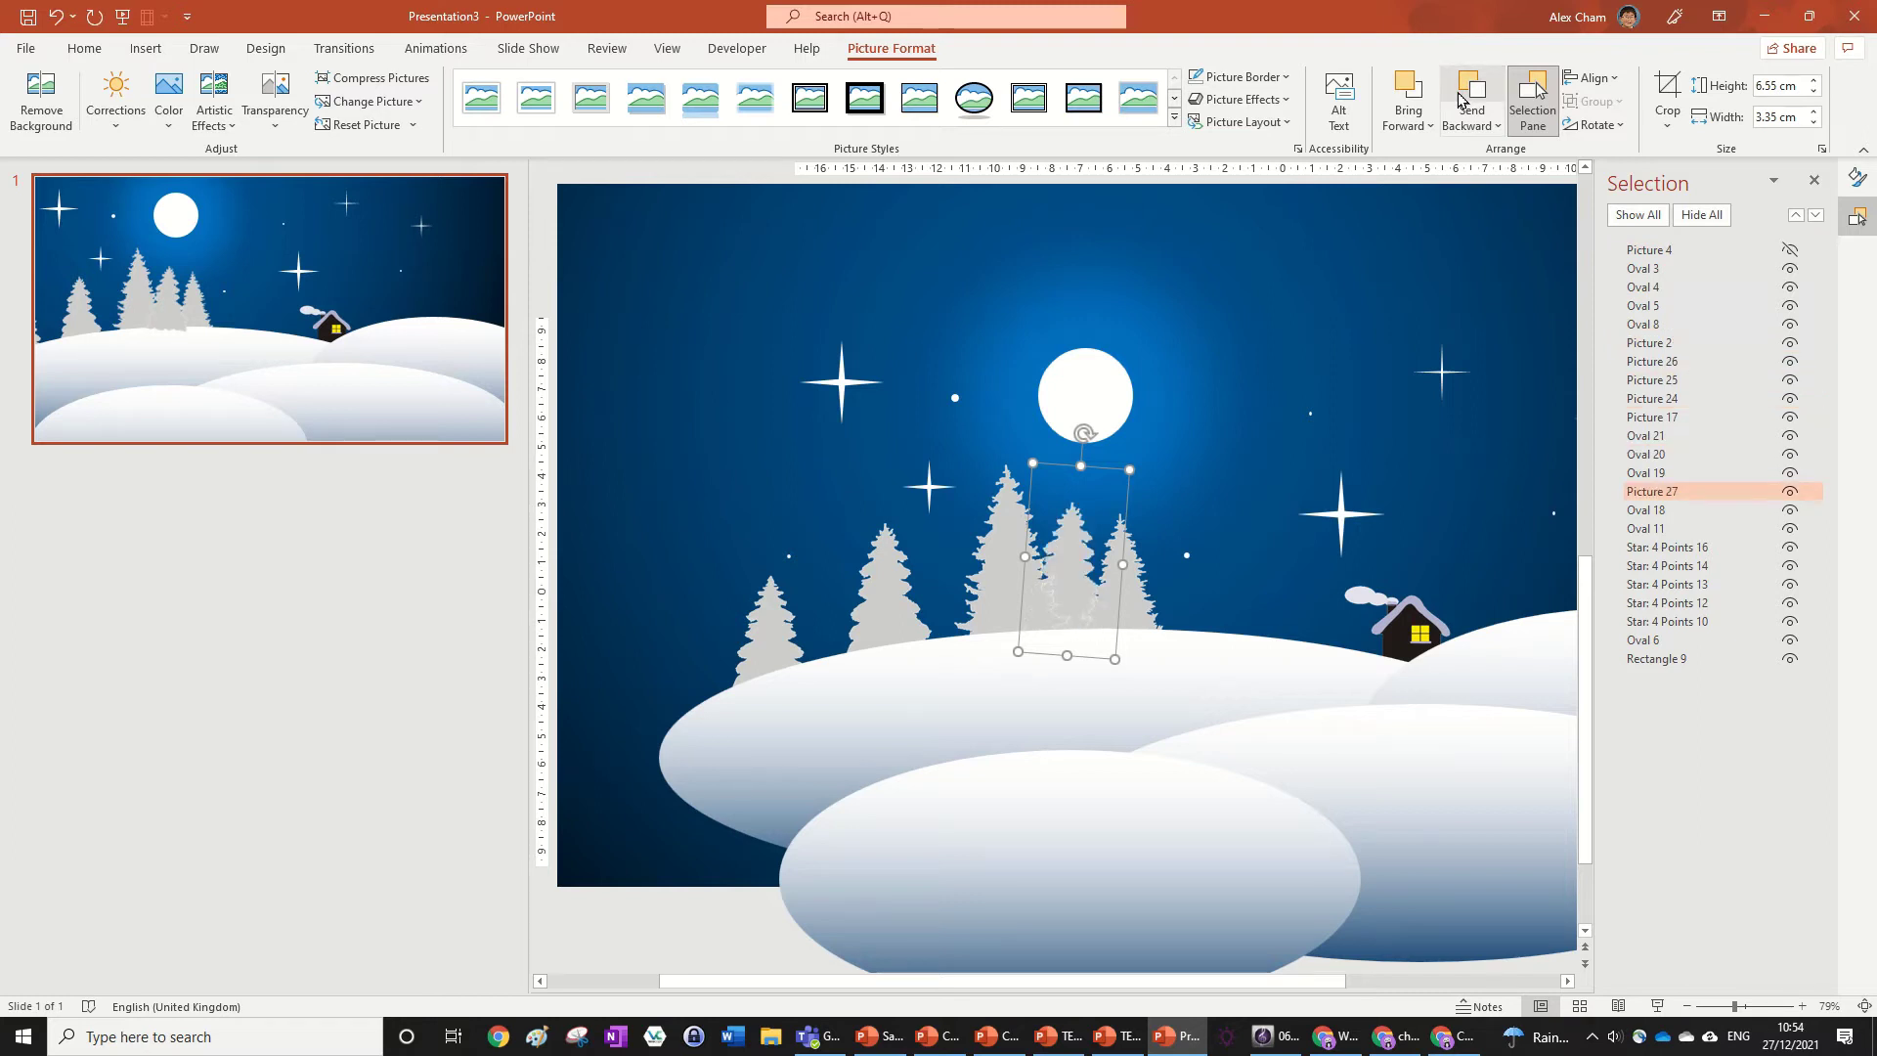
Step: Recolour the copied tree darker grey and duplicate the left tree further right
click(169, 93)
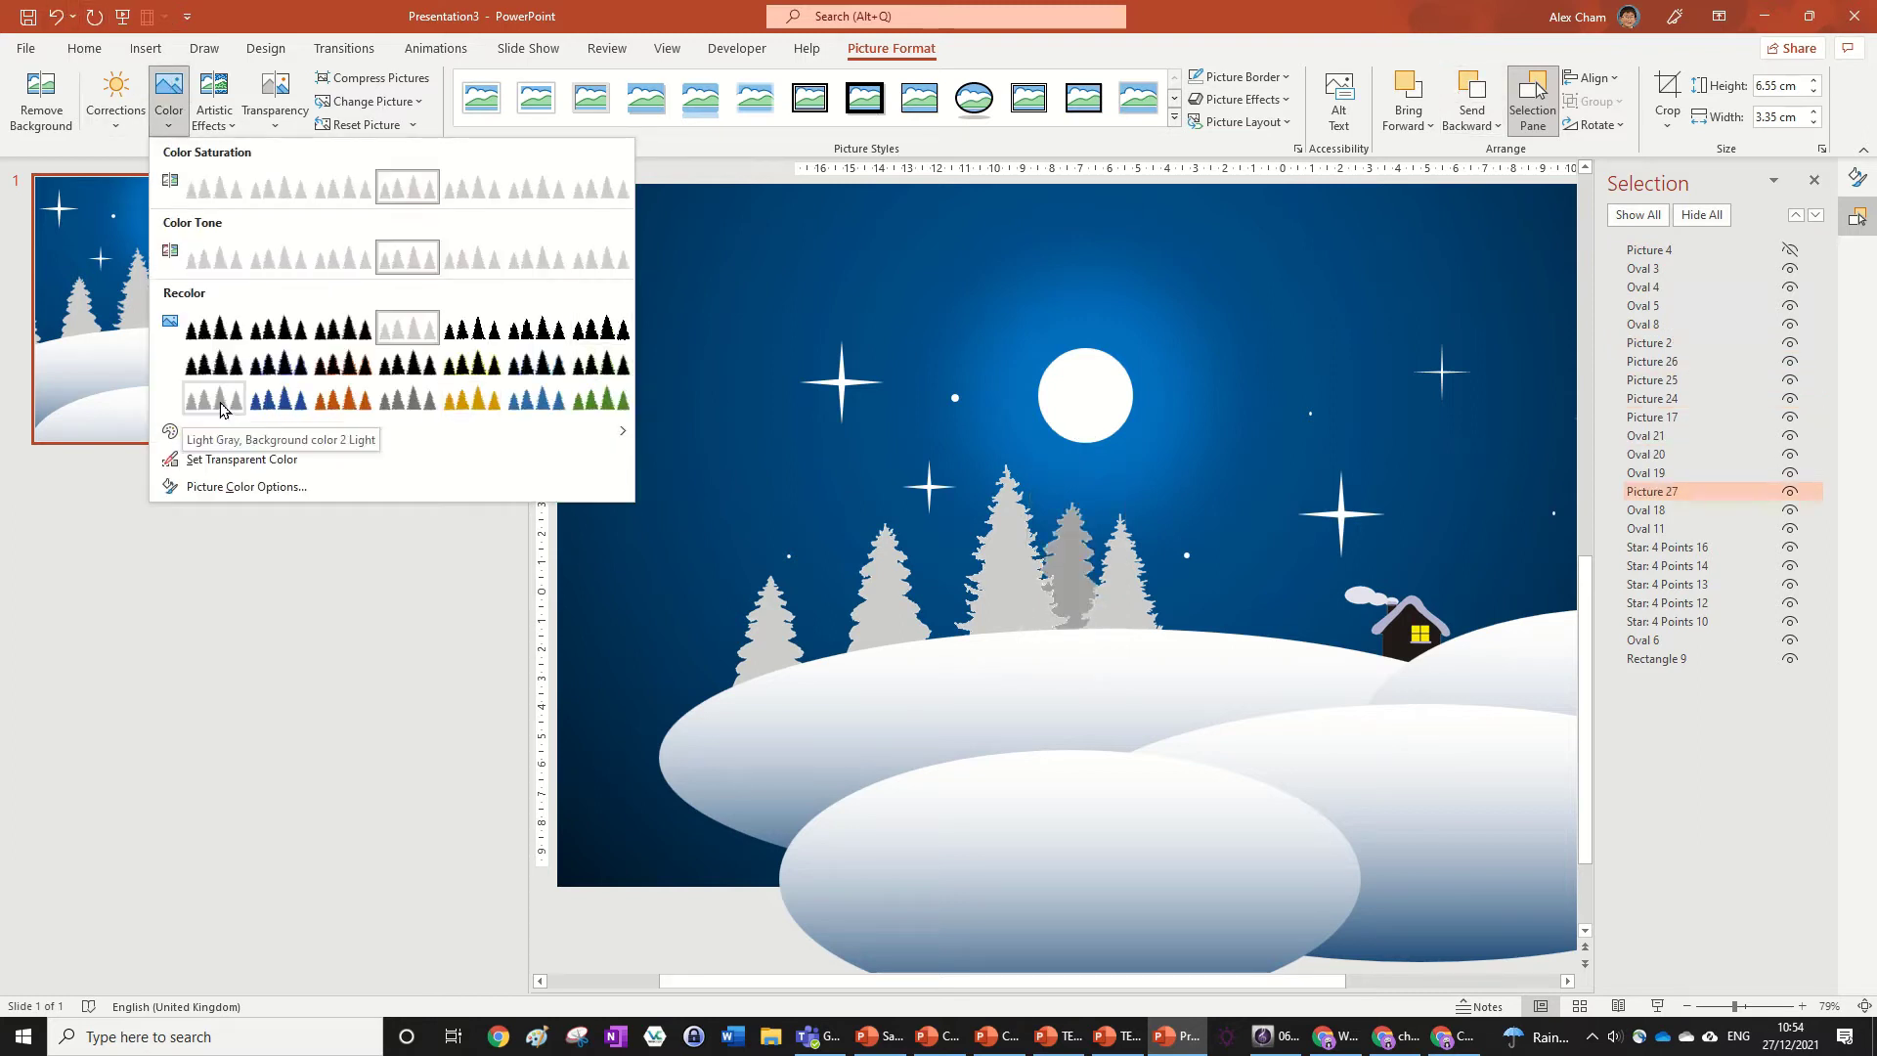
click(407, 399)
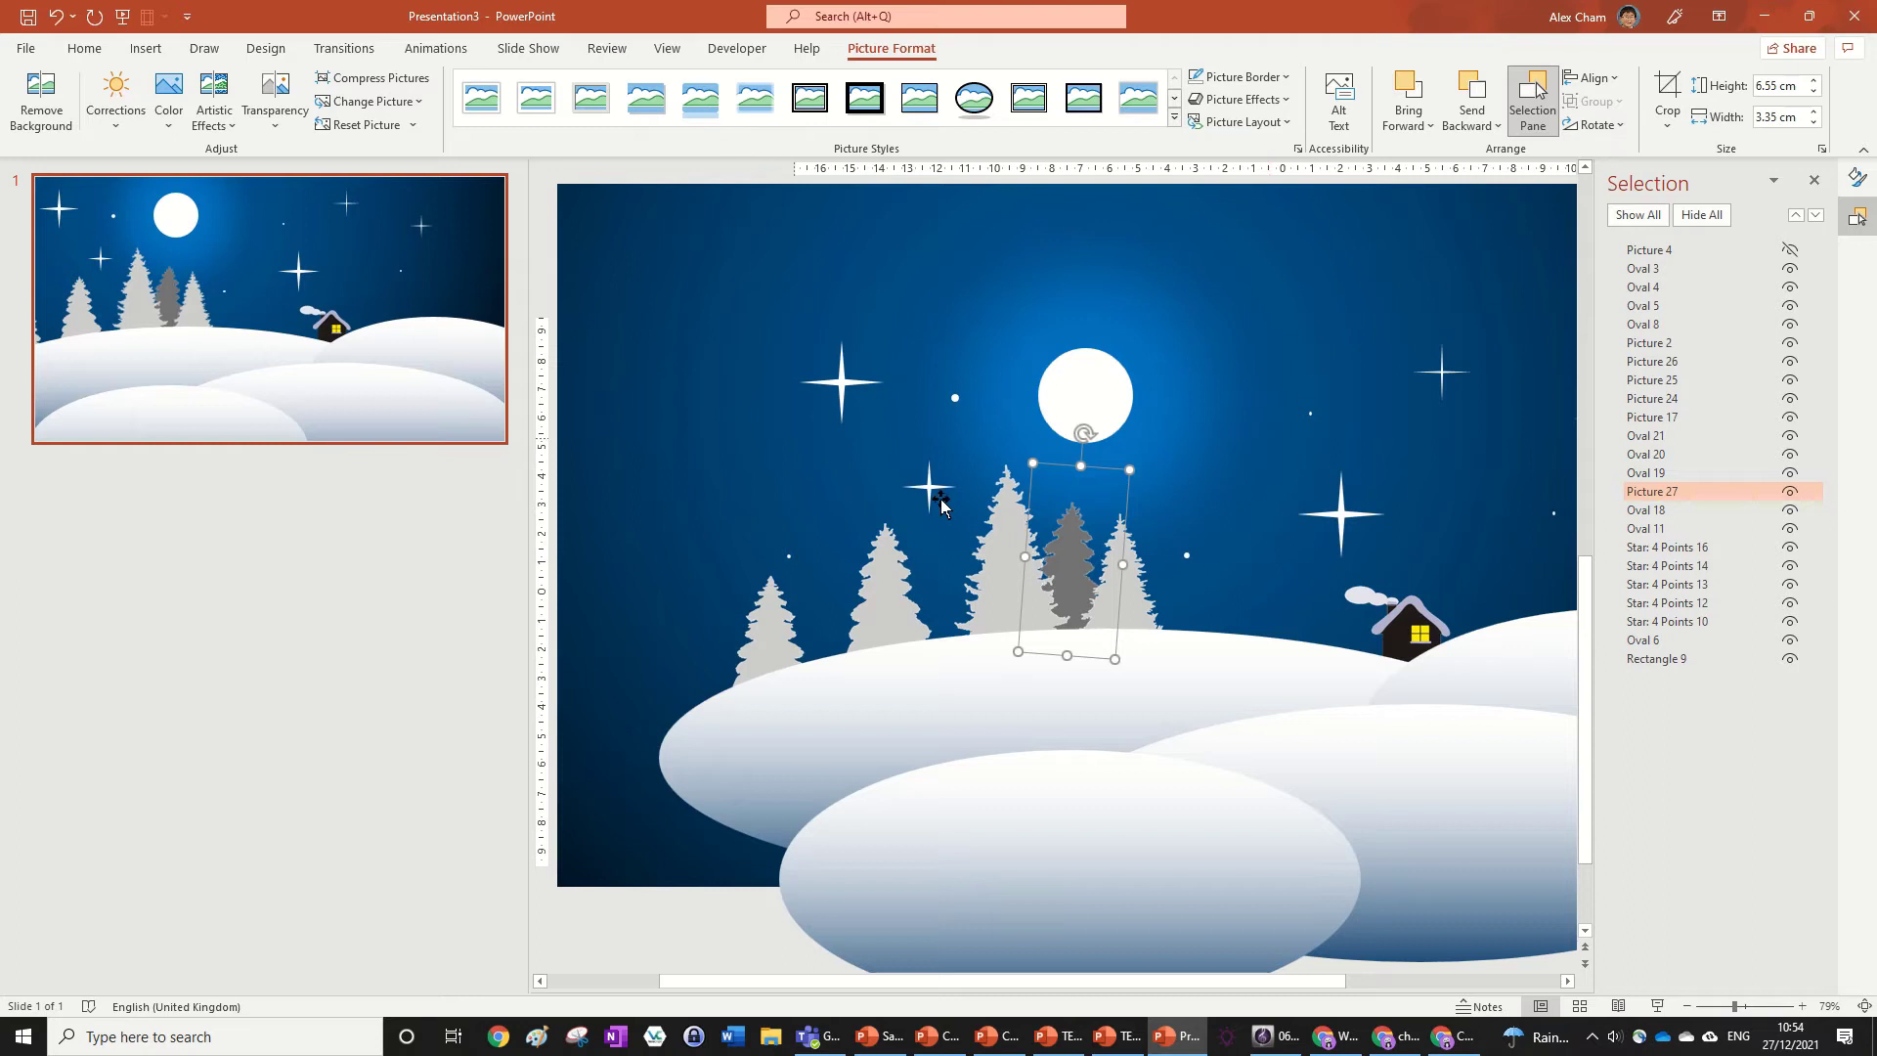
drag(811, 625, 931, 602)
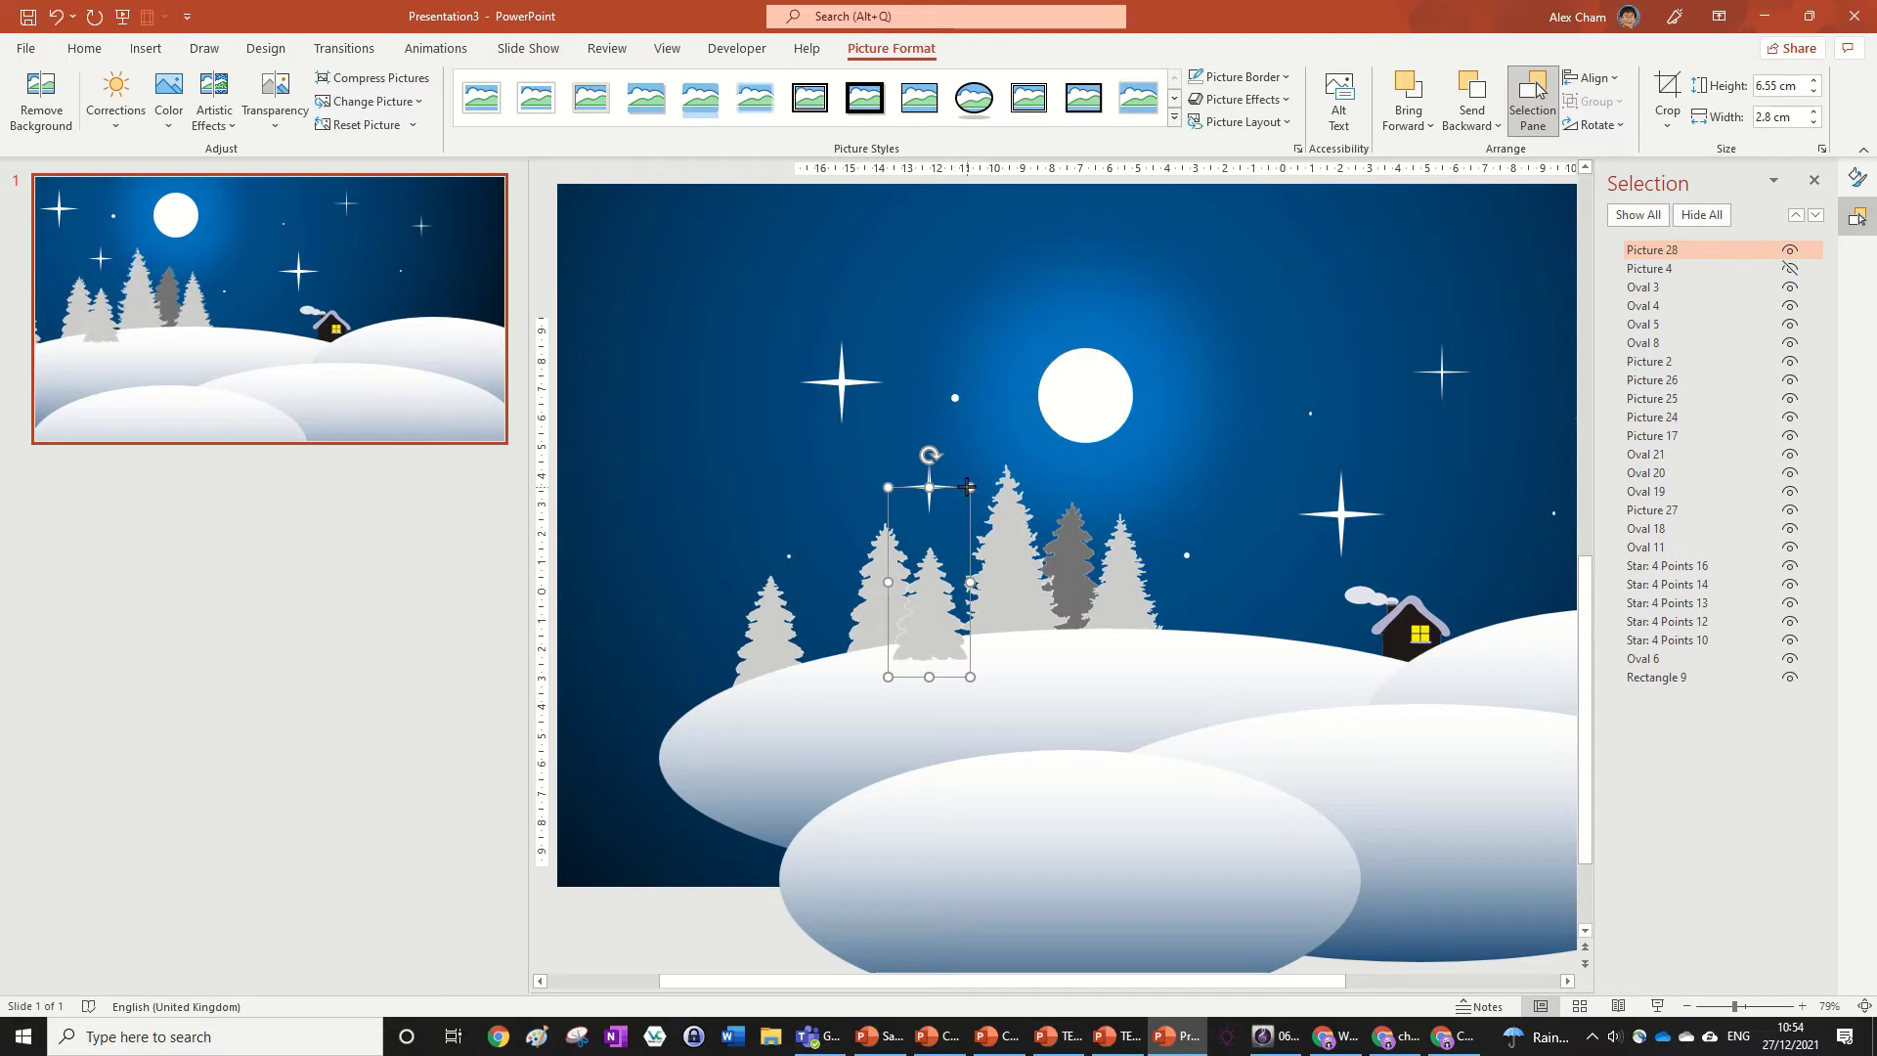
Step: Enlarge the new tree copy, recolour it medium grey, and send it behind the others
drag(967, 486, 987, 445)
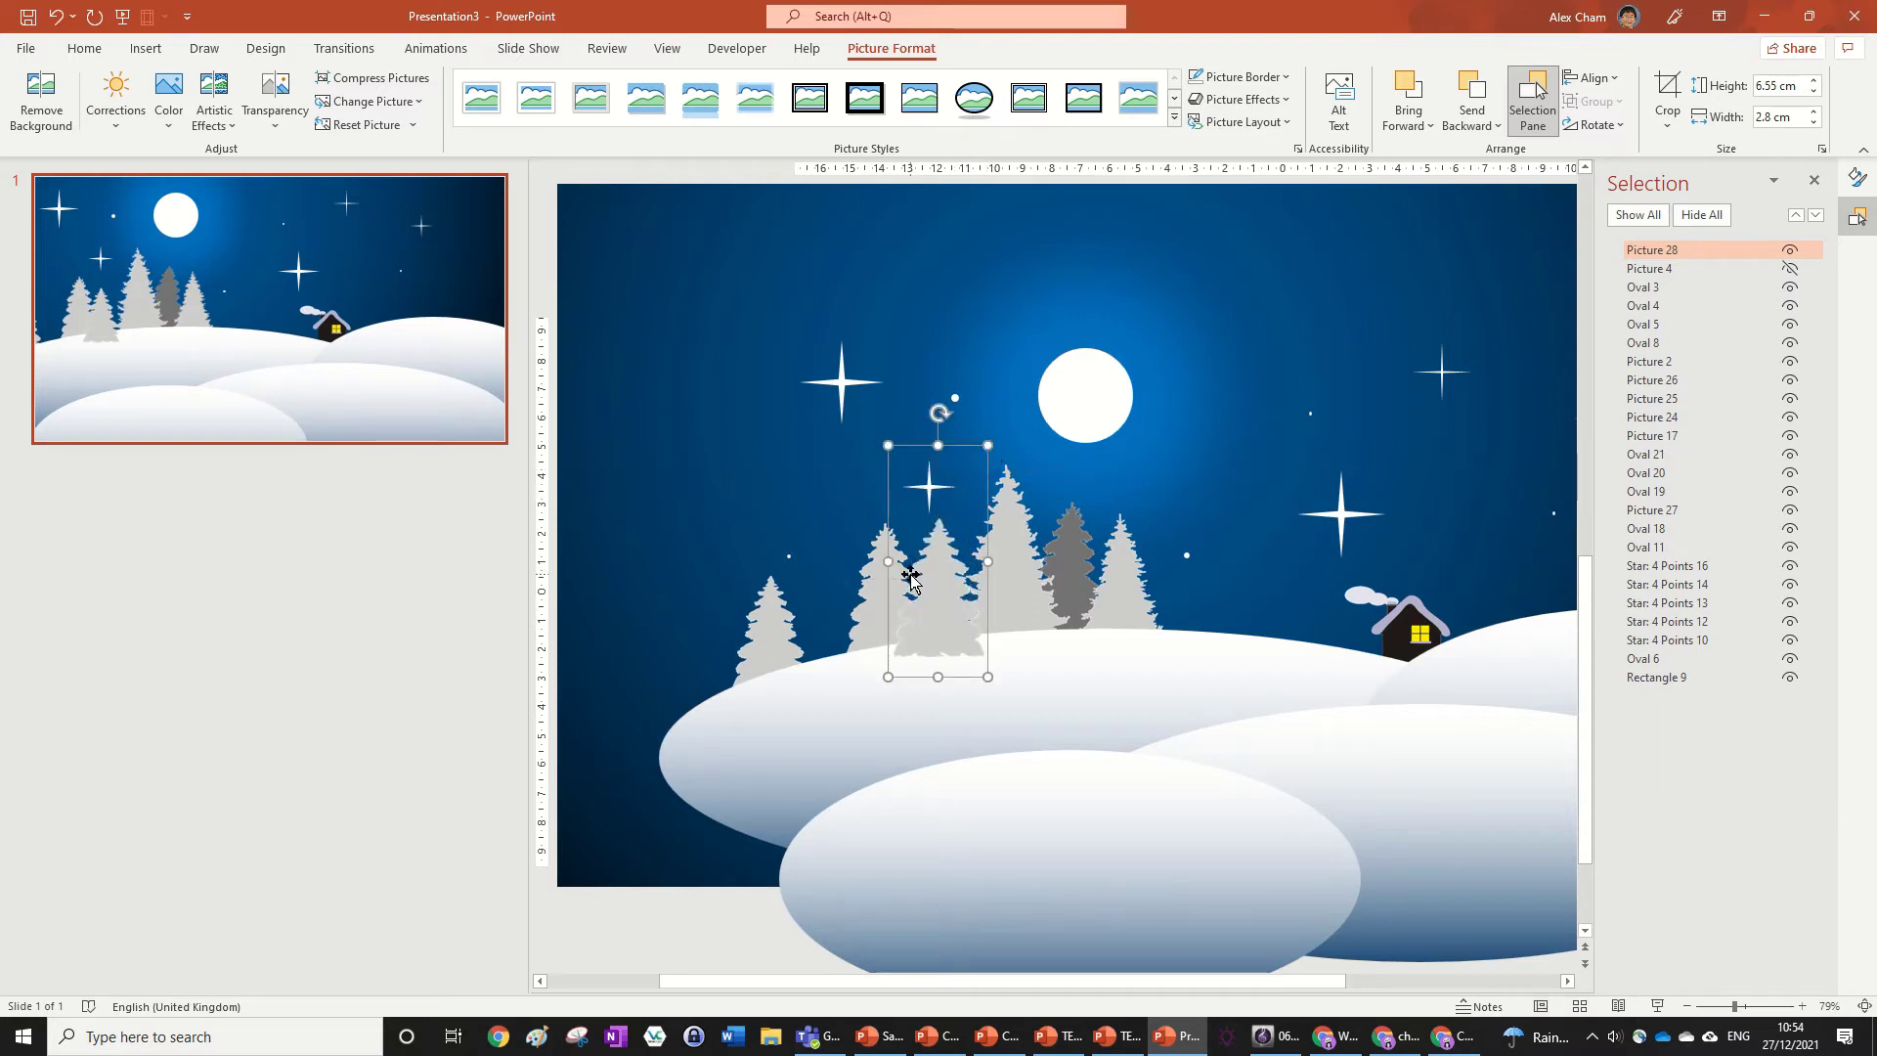
drag(909, 576, 918, 561)
click(168, 98)
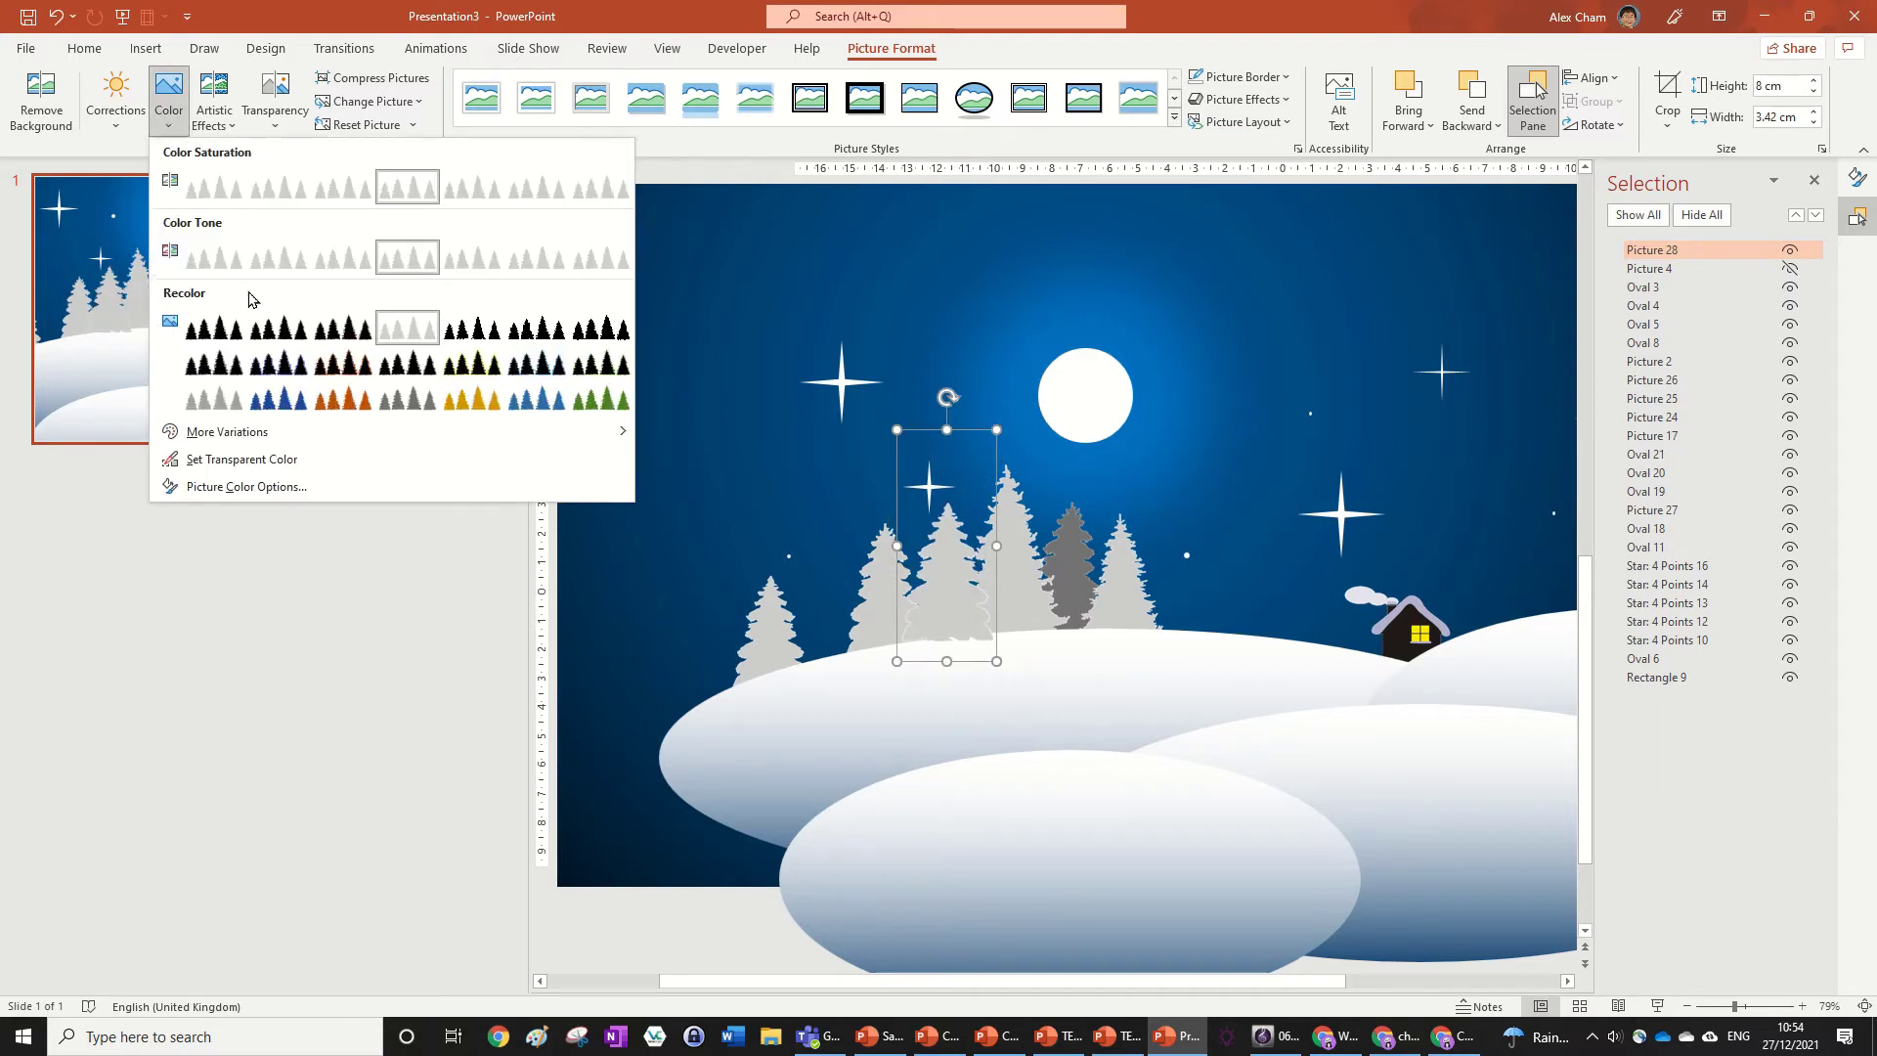
click(214, 398)
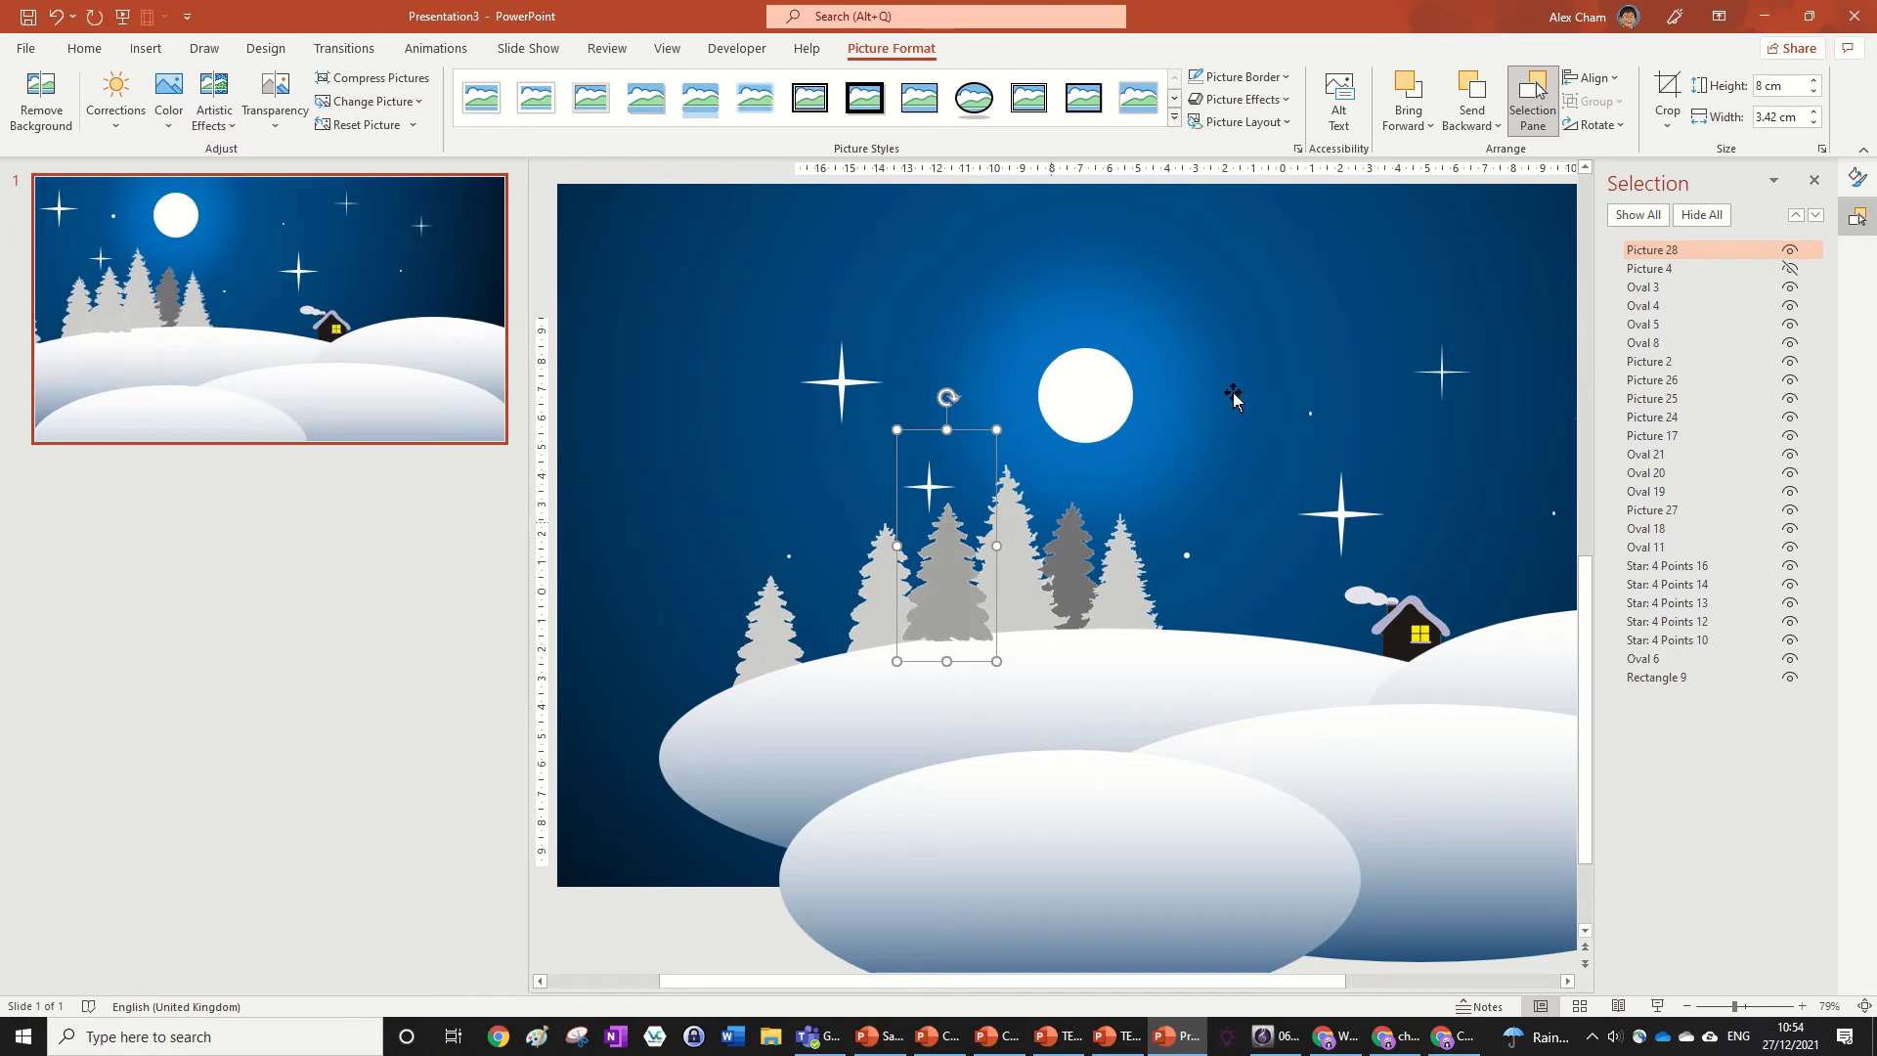
double_click(1466, 94)
double_click(1466, 95)
double_click(1467, 95)
click(1467, 95)
double_click(1467, 95)
double_click(1467, 94)
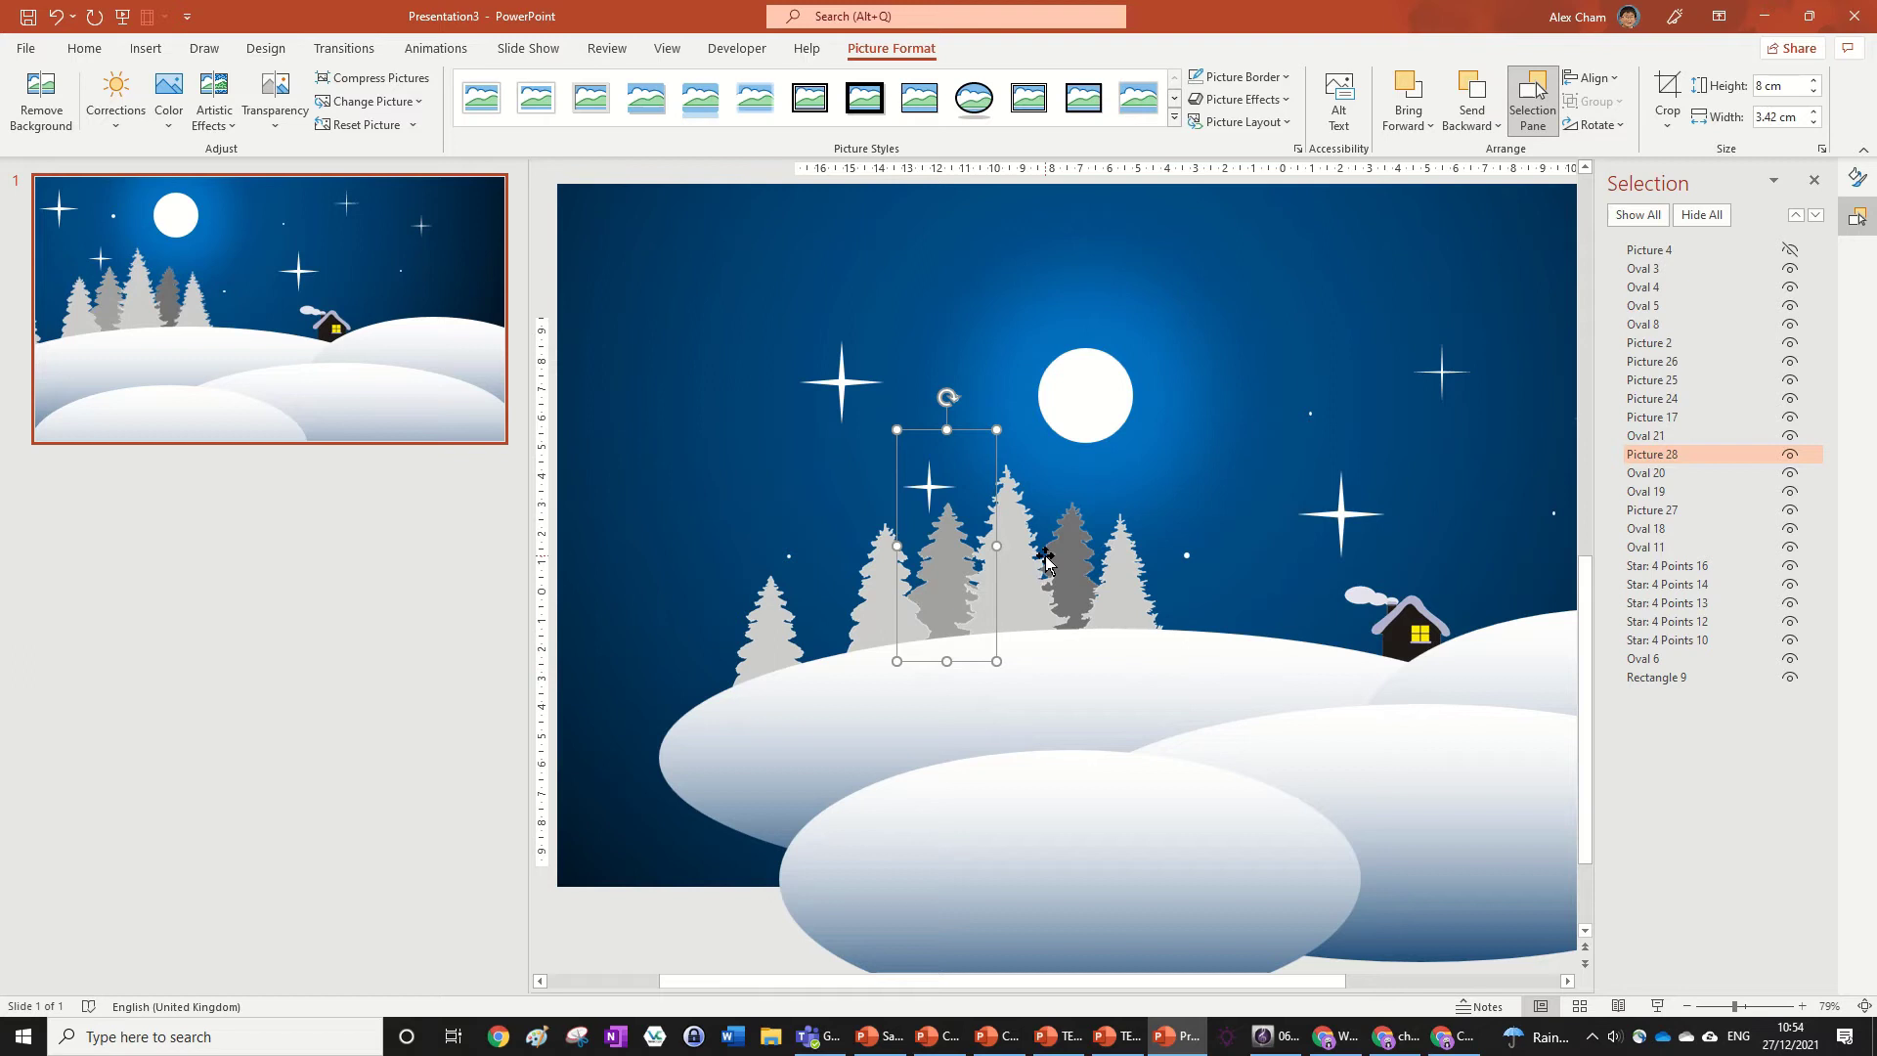
Step: Duplicate a light tree at the left, shrink it, and tilt it slightly
drag(1024, 552, 826, 594)
drag(873, 468, 782, 466)
click(782, 466)
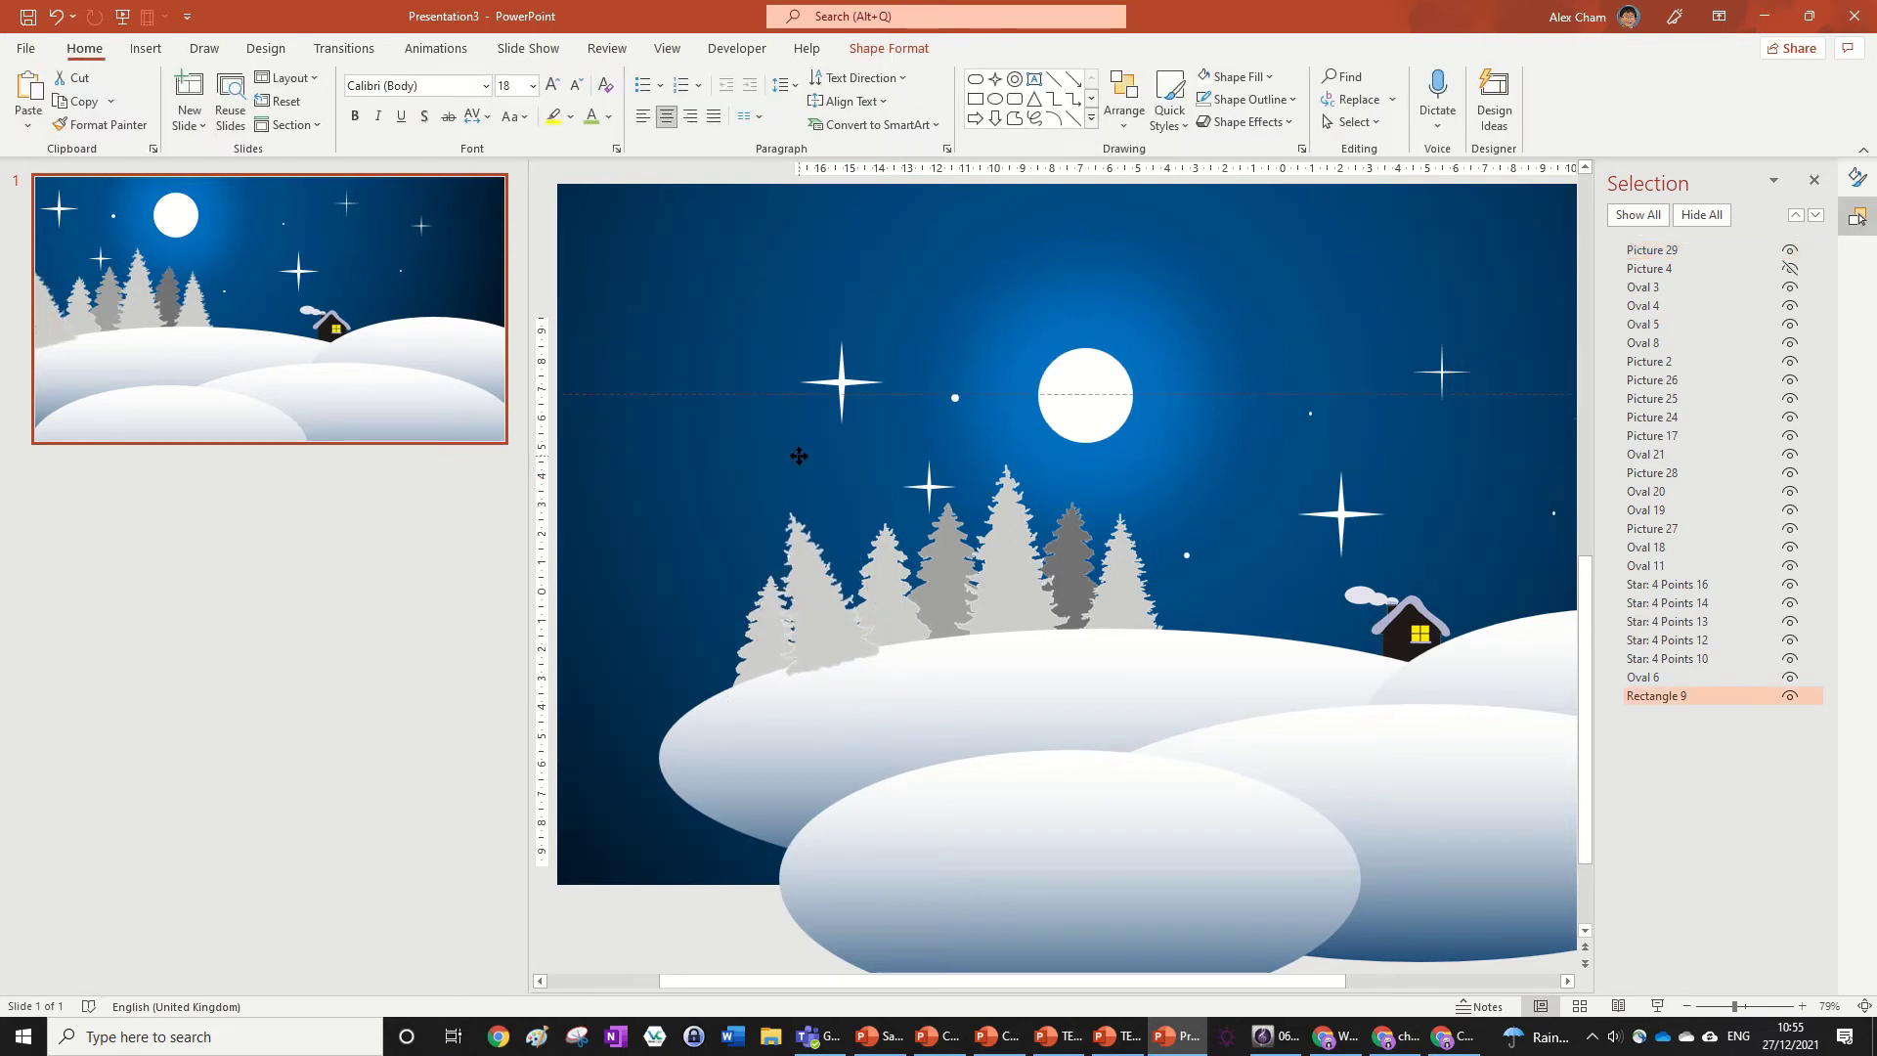
click(794, 511)
drag(783, 468, 794, 466)
Step: Send the small left tree further back, recolour it dark grey, and nudge it right
click(892, 48)
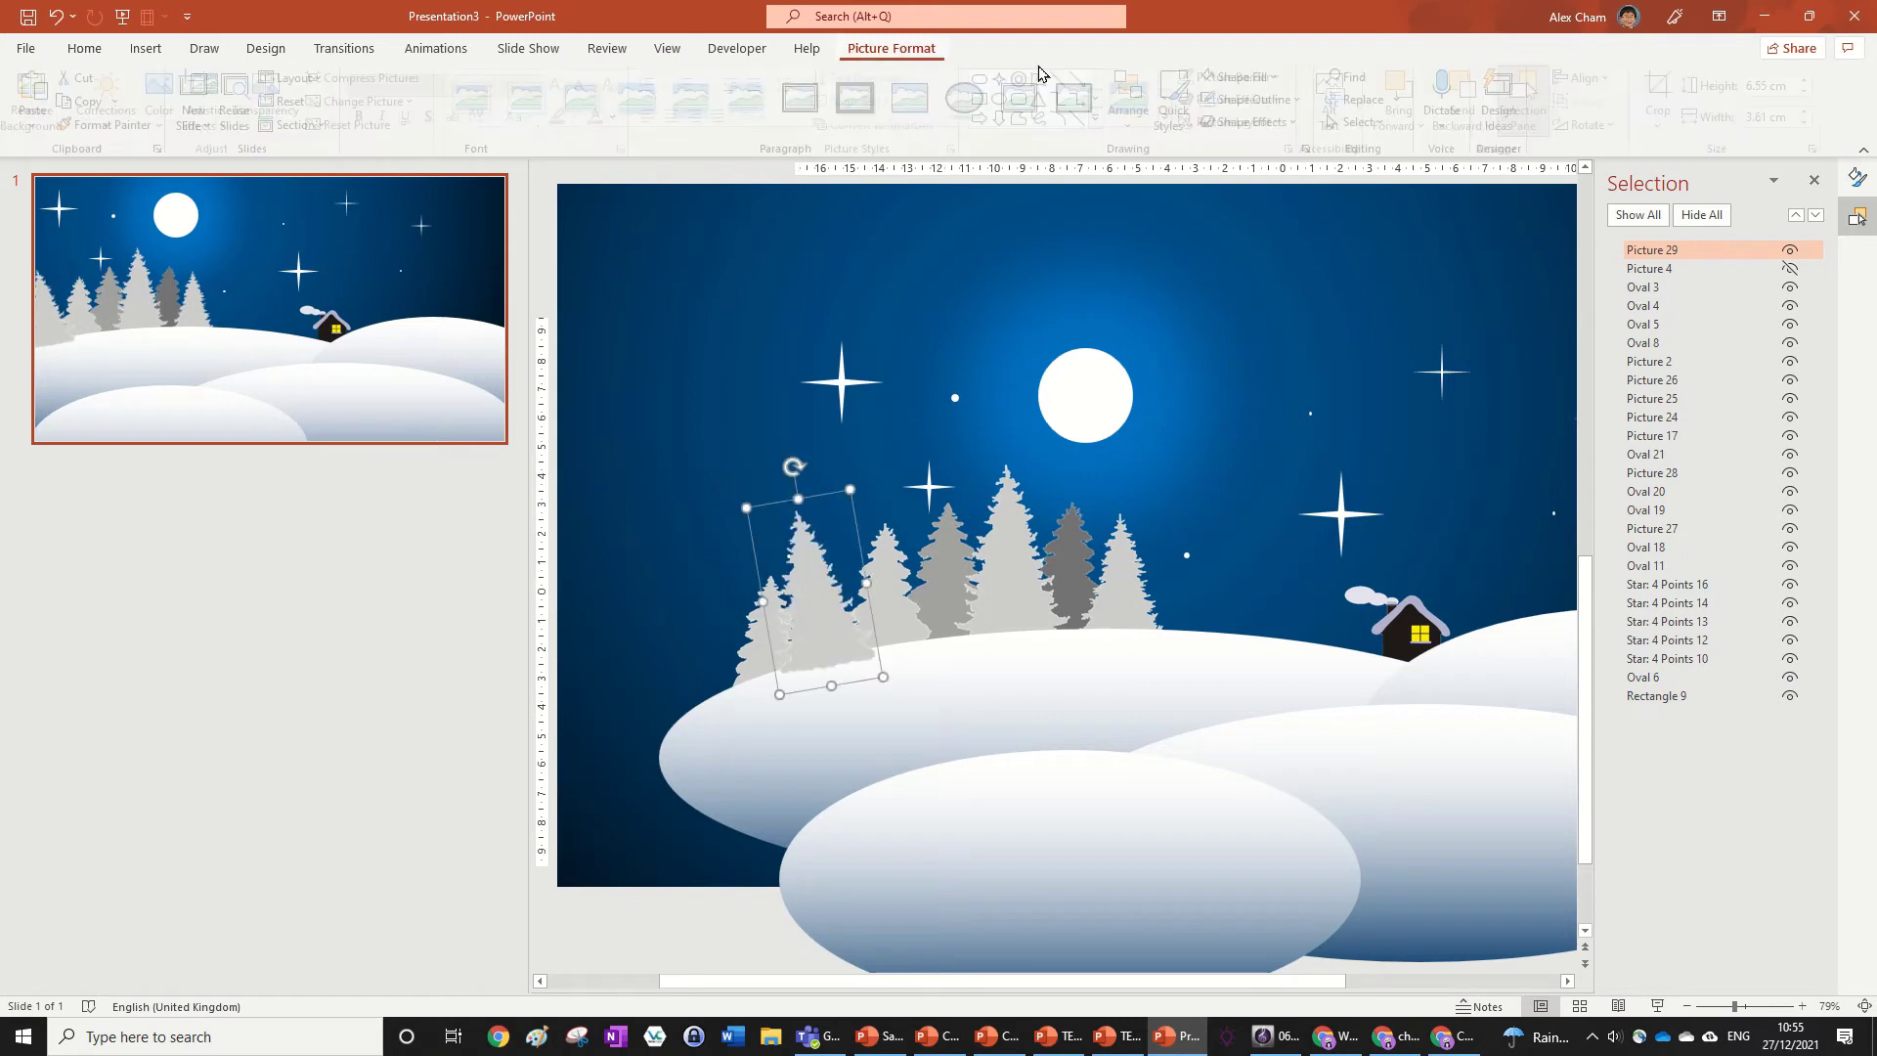
click(1484, 87)
click(1484, 86)
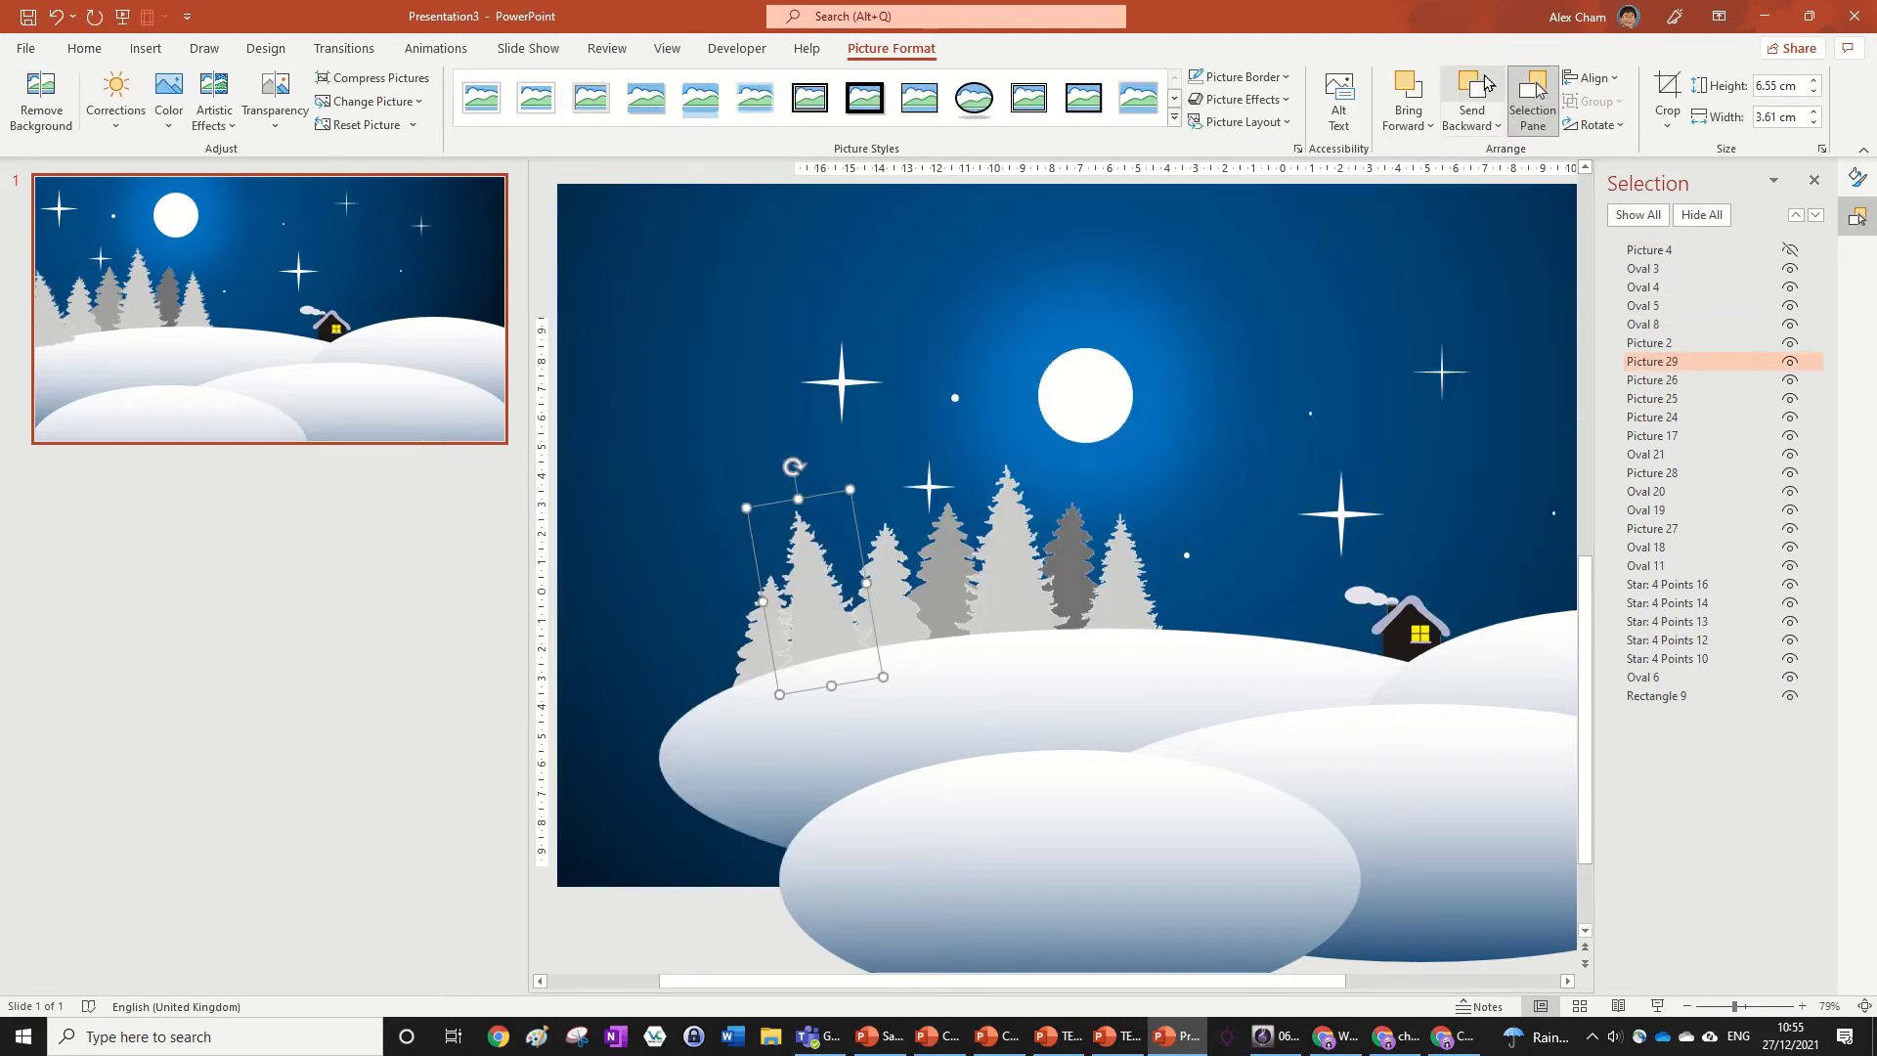
click(1484, 86)
click(1485, 86)
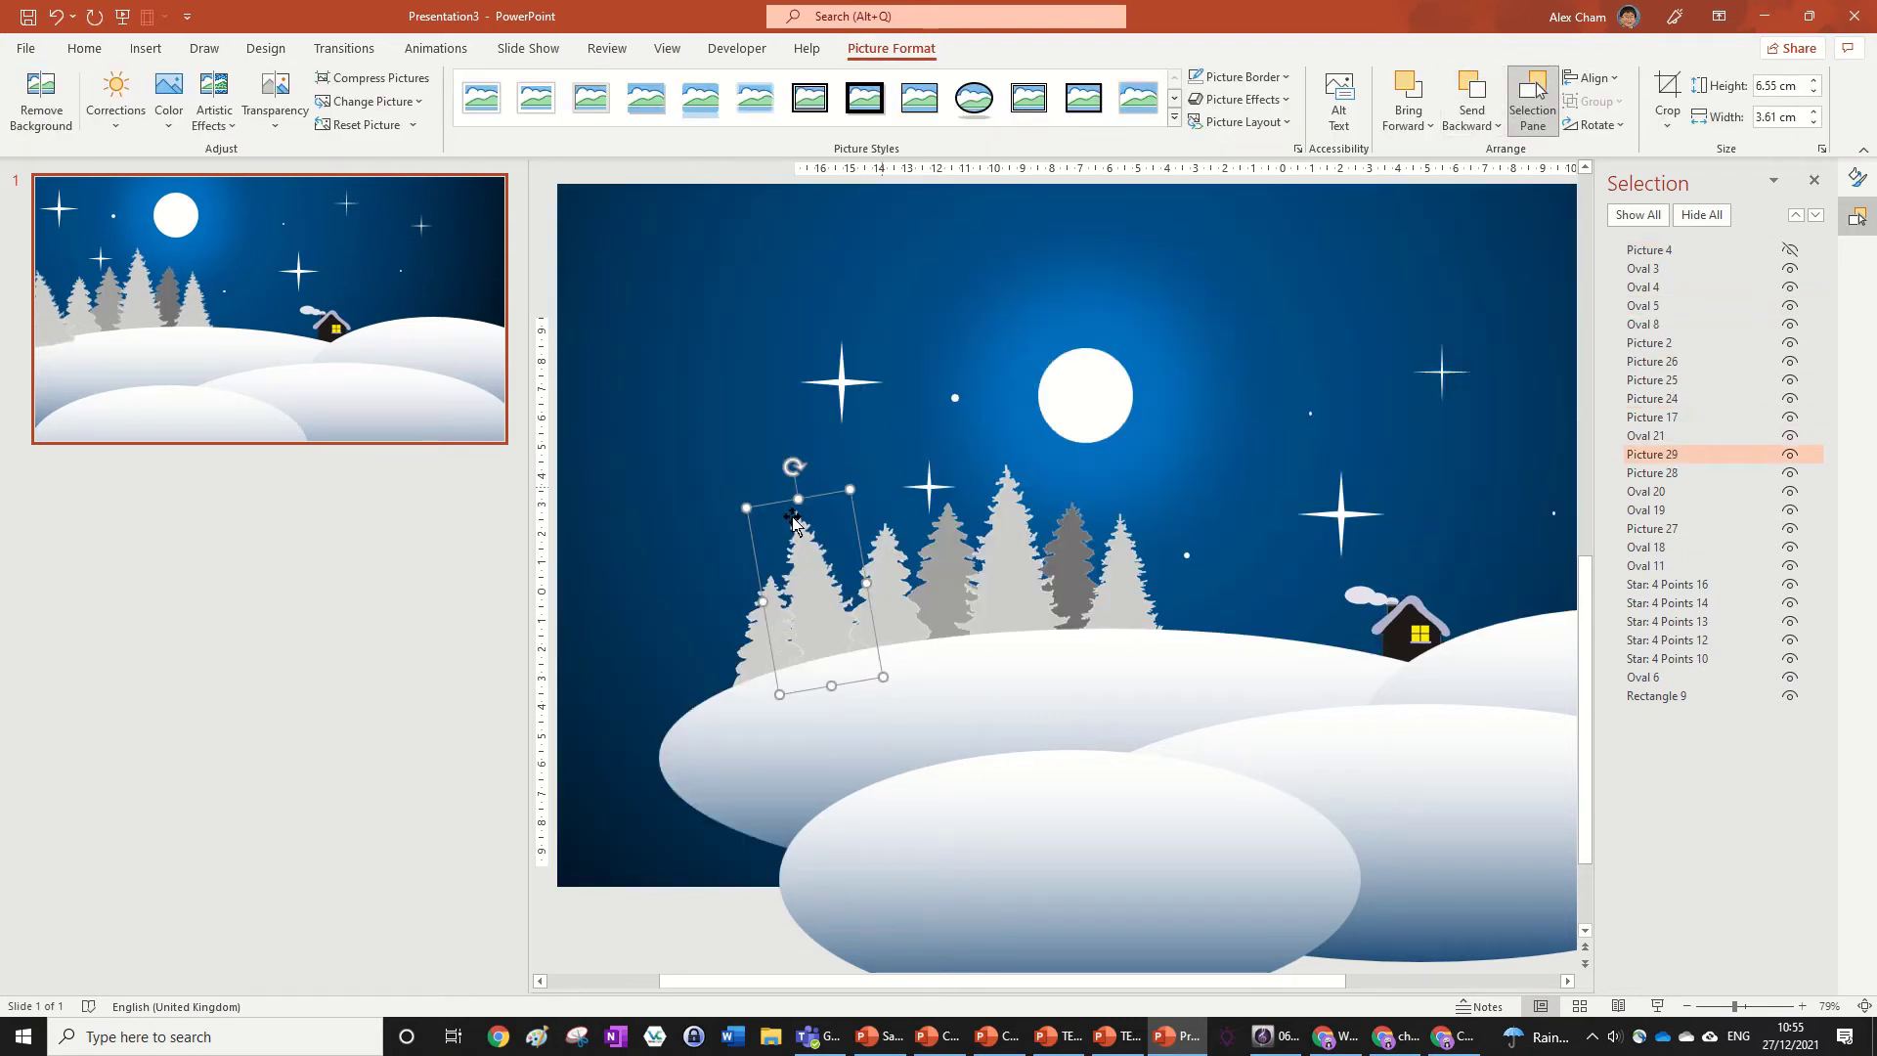
click(168, 94)
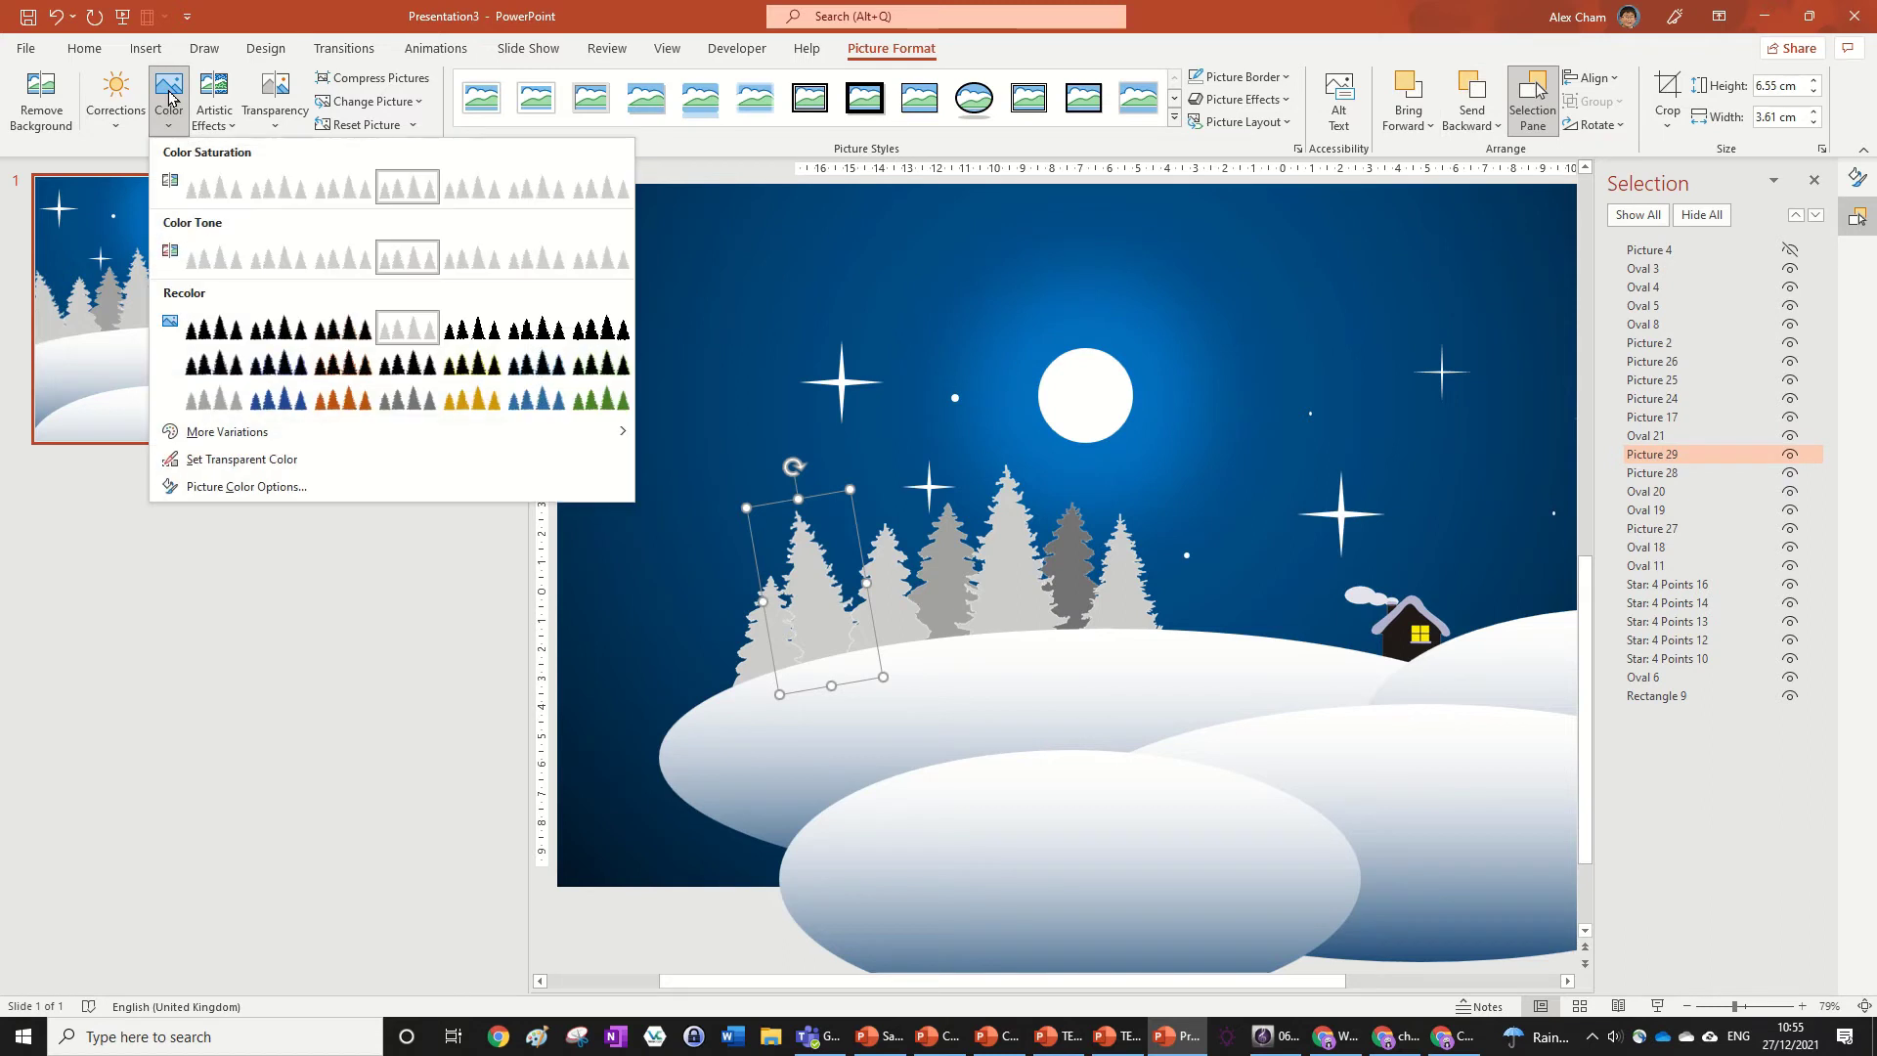
click(408, 398)
drag(813, 495, 819, 495)
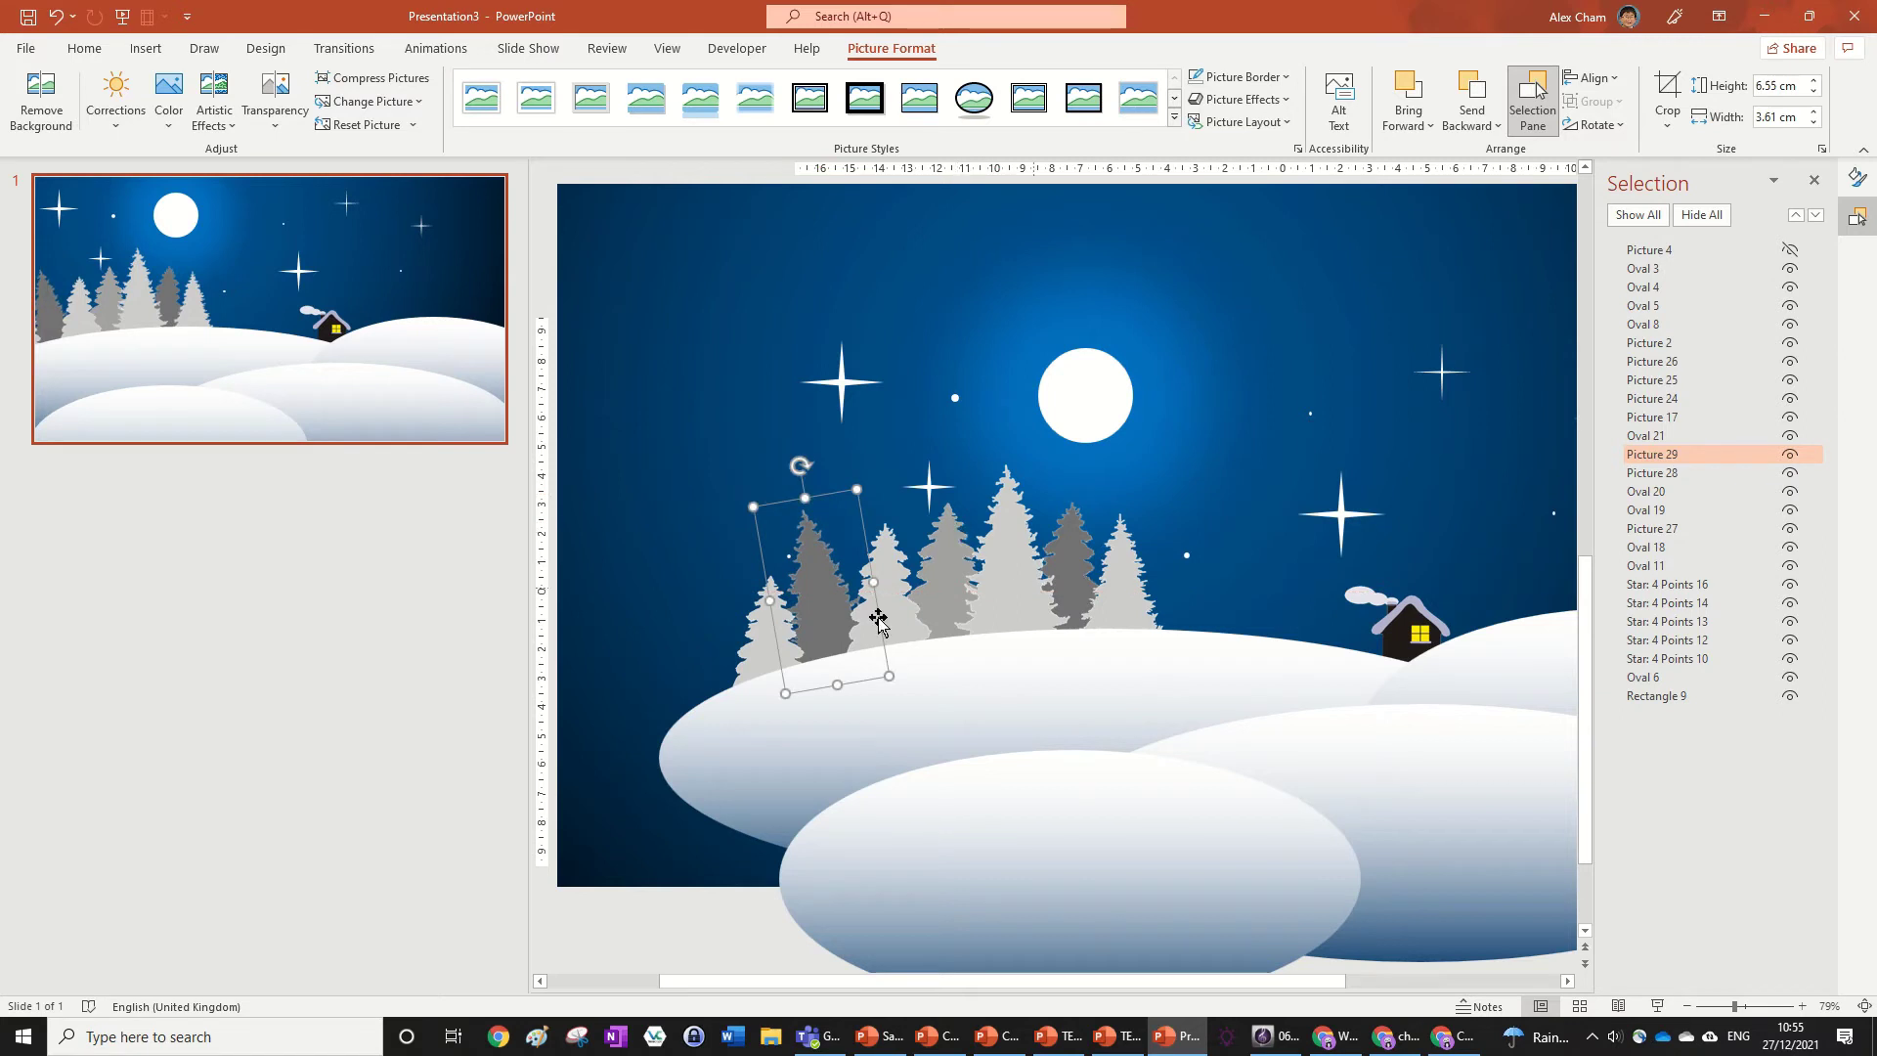
Step: Multi-select the trees from the leftmost to the right tree, including Pictures 24 and 28
click(751, 653)
shift+click(831, 606)
shift+click(885, 587)
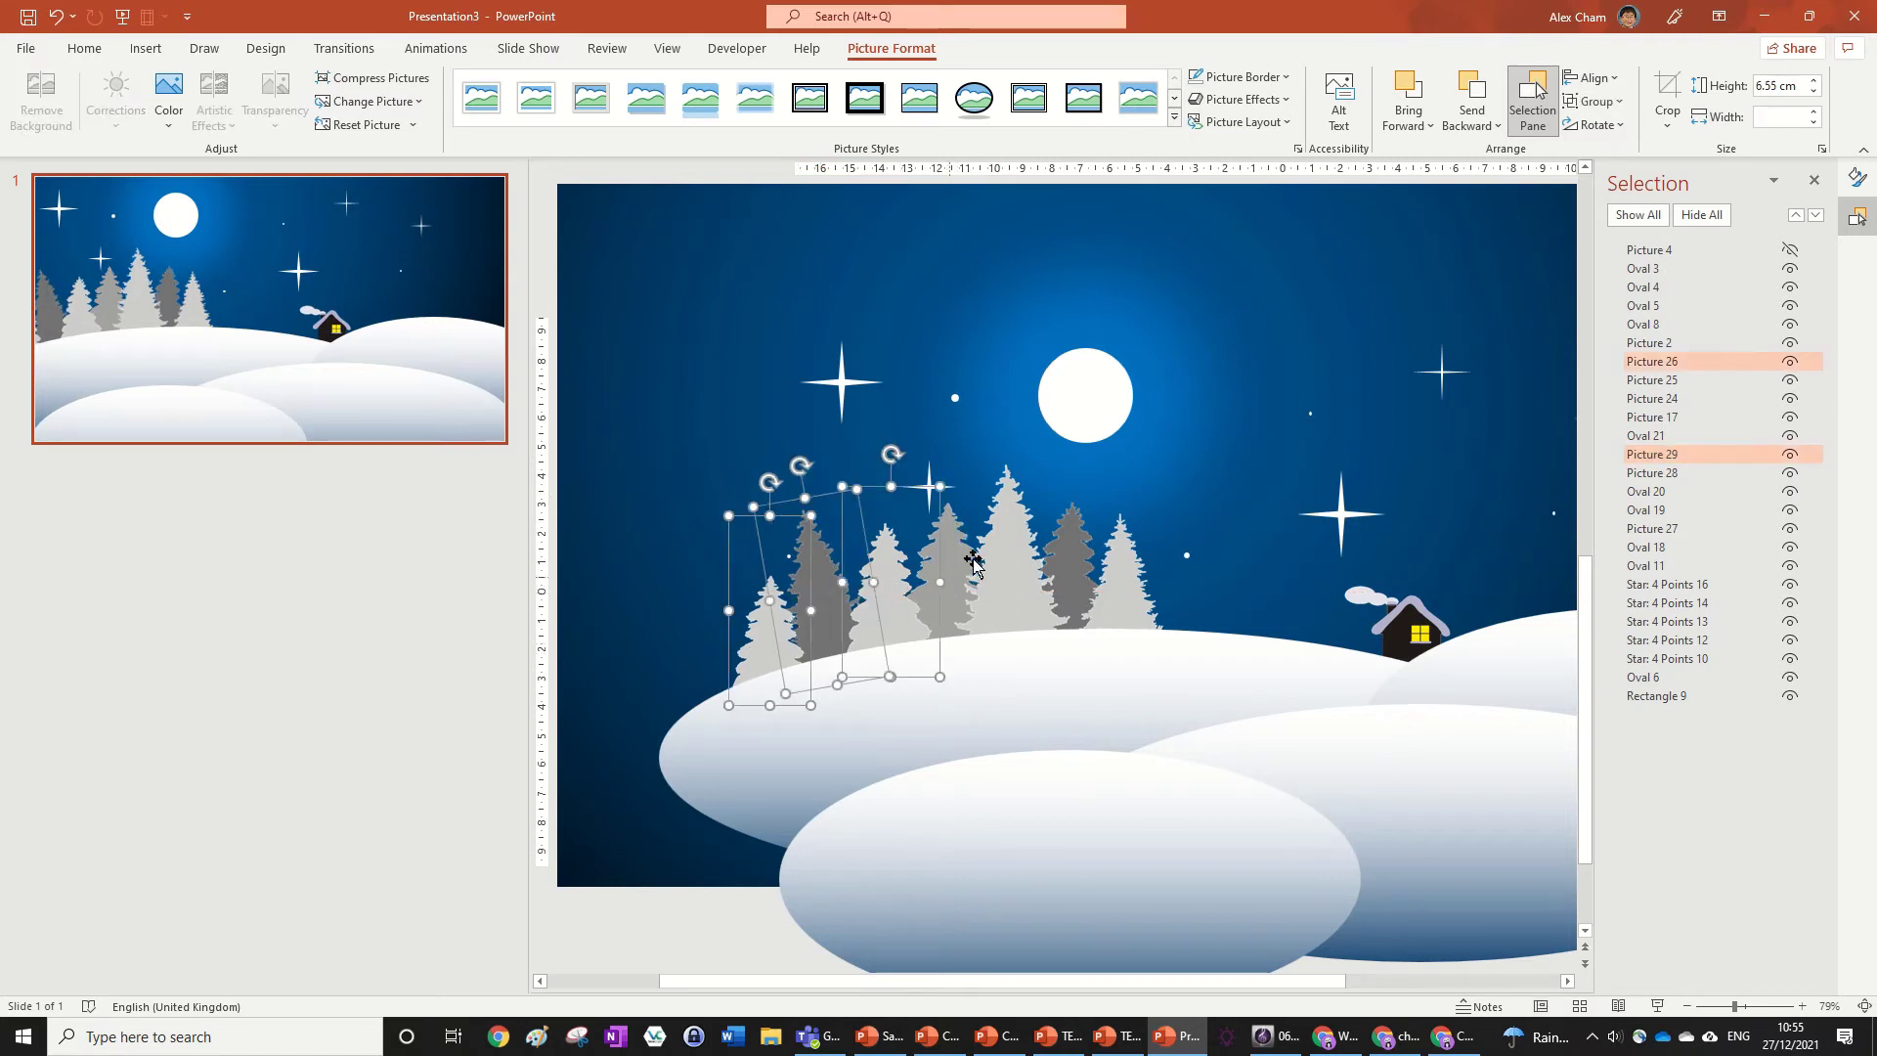
shift+click(978, 547)
shift+click(937, 538)
shift+click(946, 534)
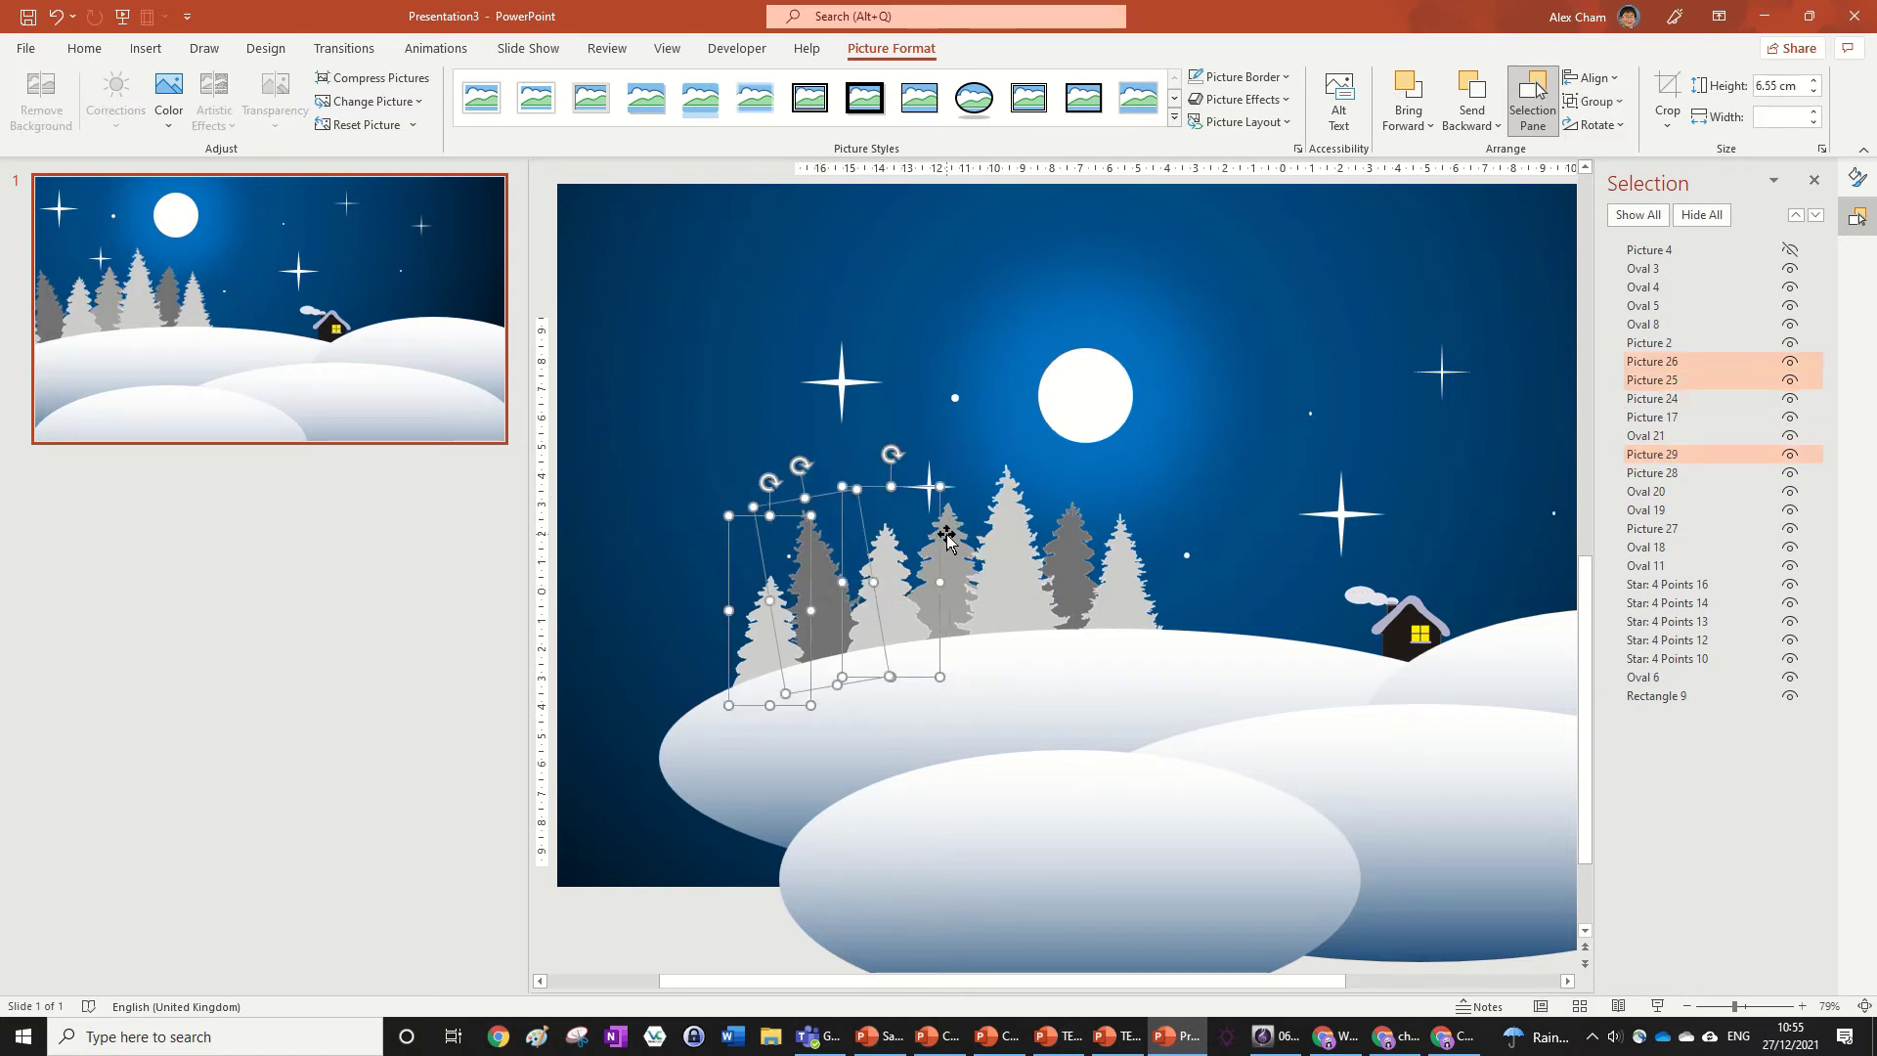
shift+click(945, 537)
shift+click(1017, 535)
shift+click(1085, 551)
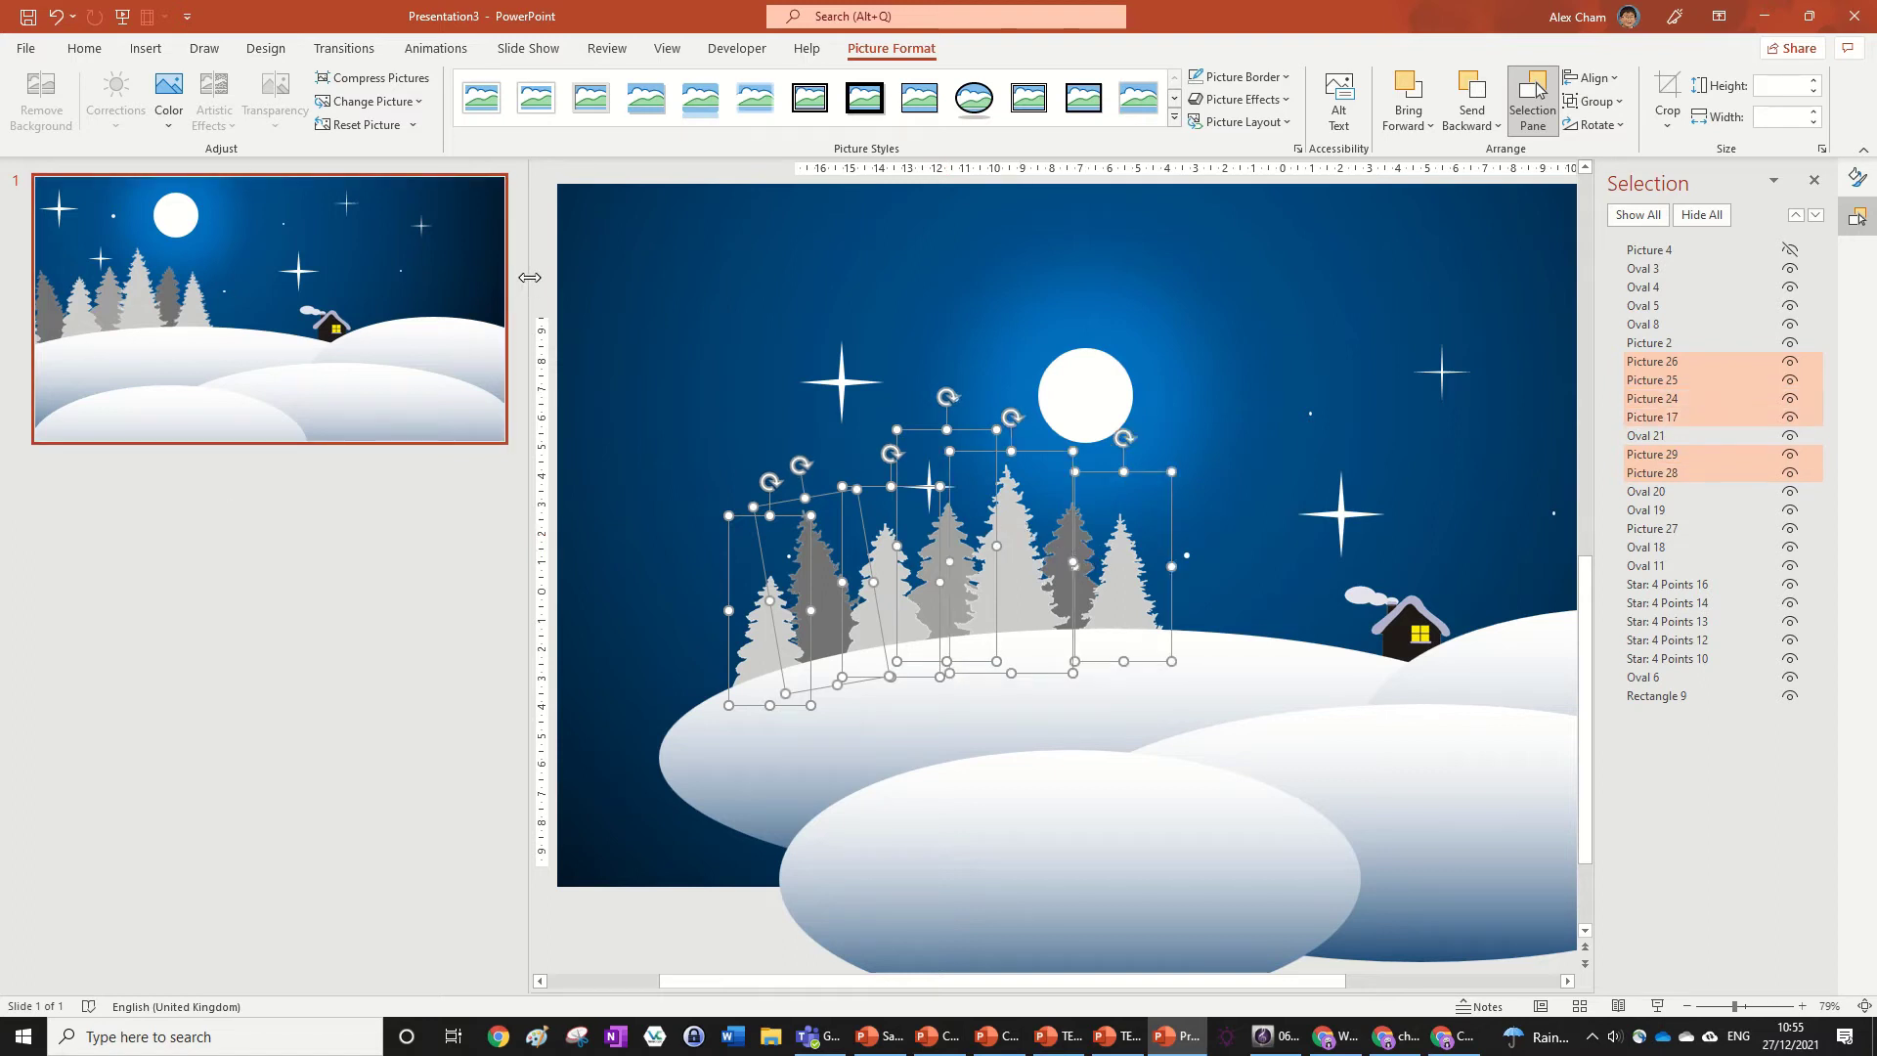
Step: Add the dark grey and remaining trees, then drag all seven right onto the hill
scroll(676, 293, left, 2)
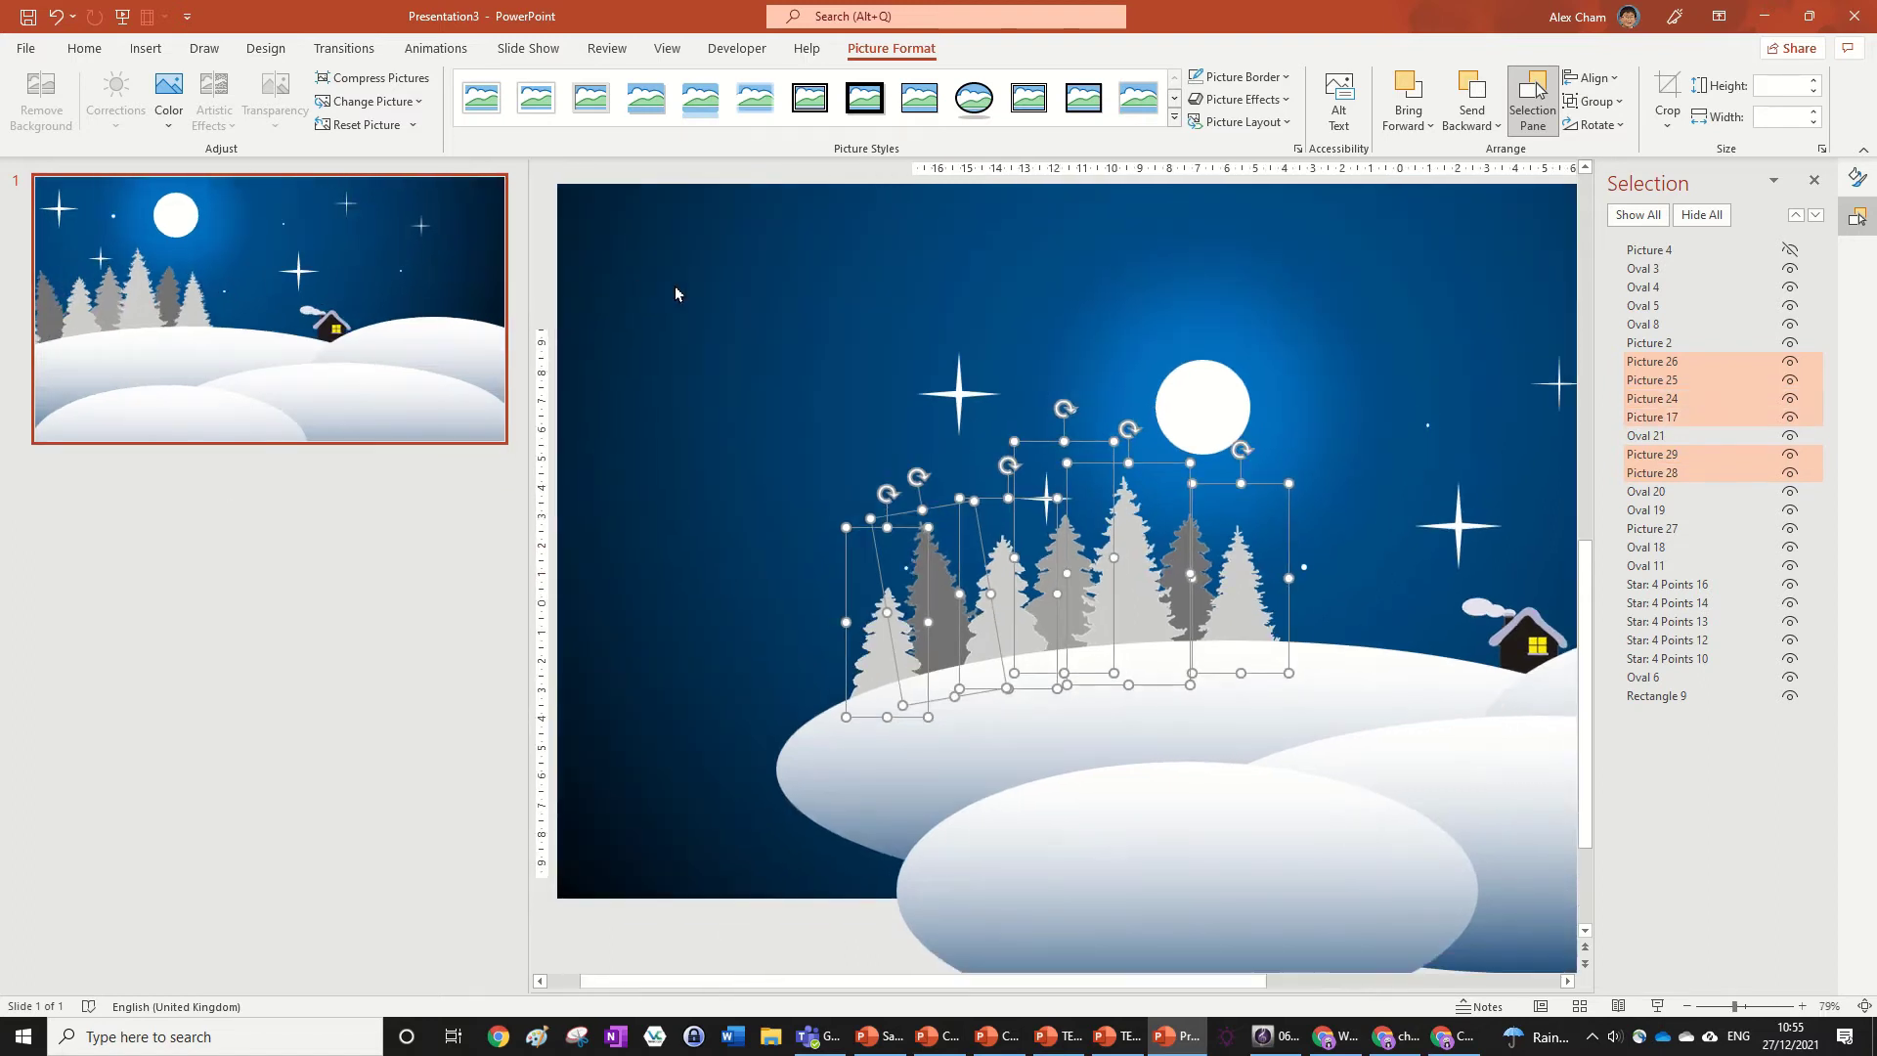
shift+click(1183, 541)
shift+click(1184, 540)
shift+click(1187, 539)
shift+click(1188, 539)
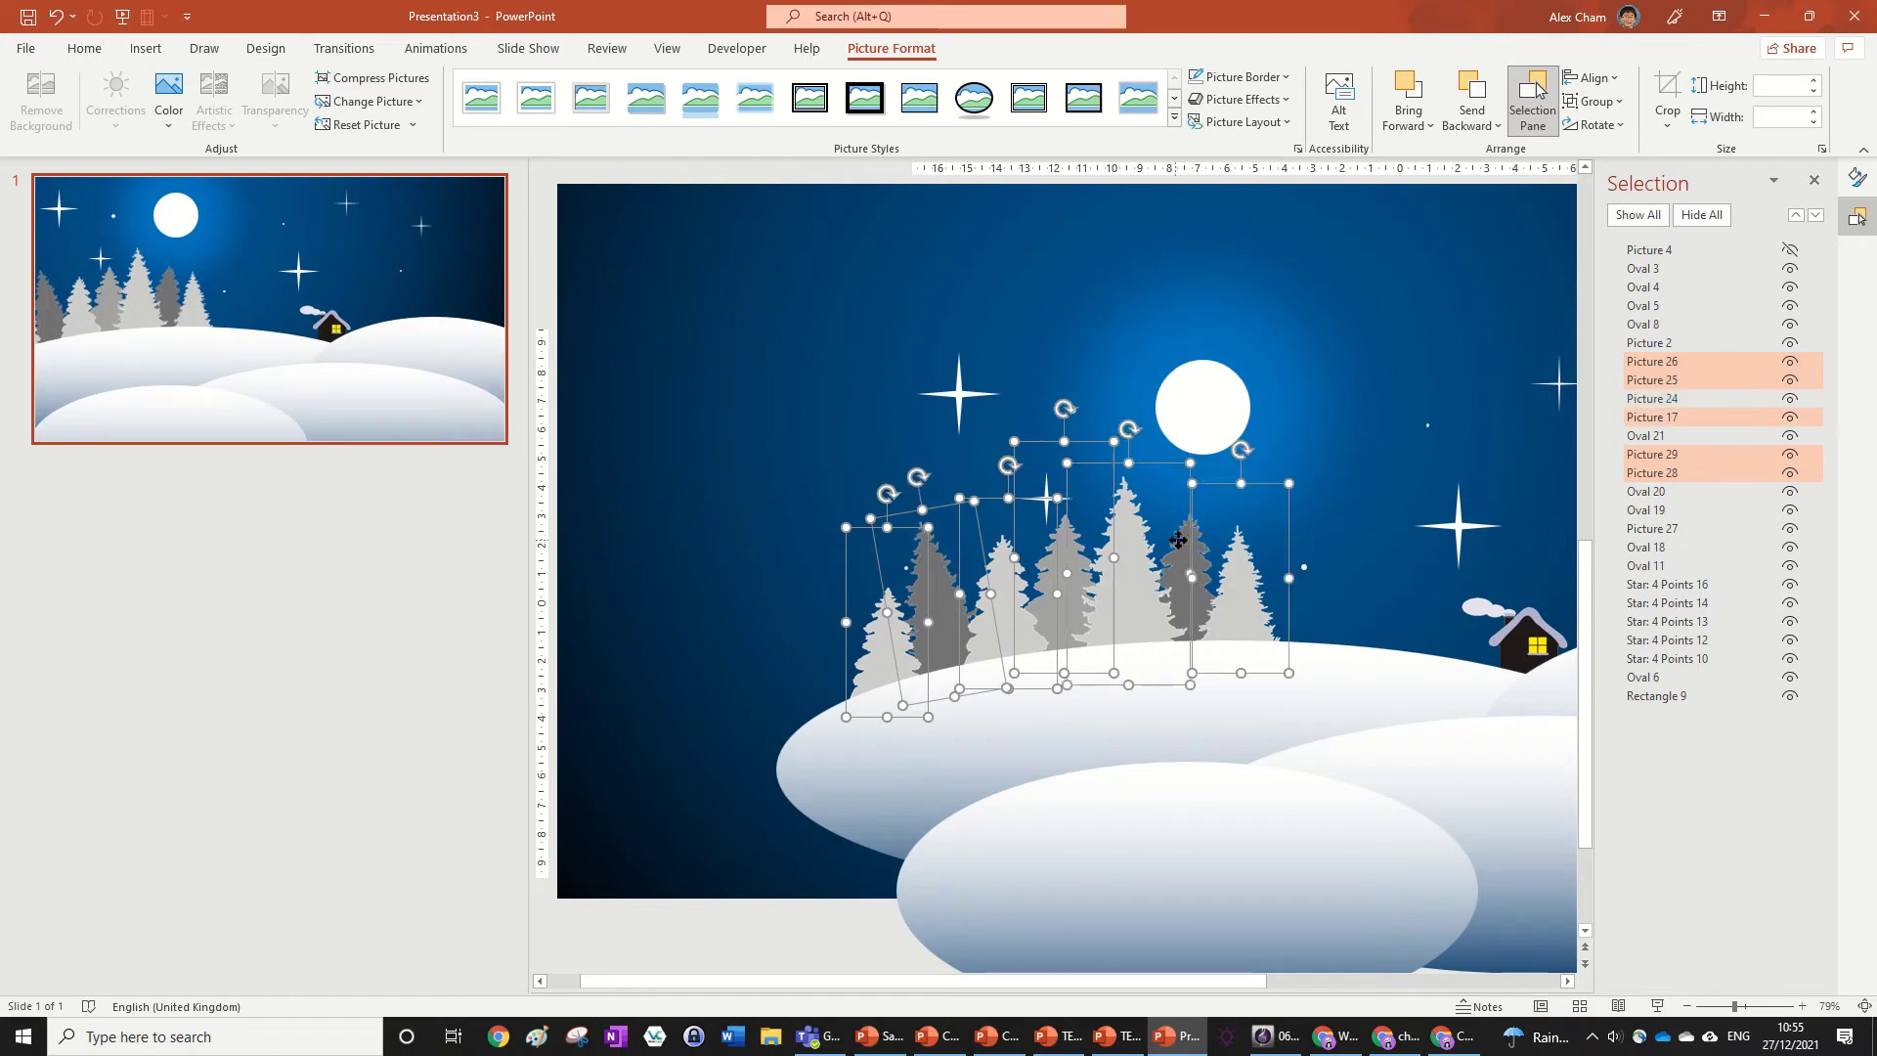
shift+click(1188, 539)
shift+click(1189, 540)
shift+click(1190, 542)
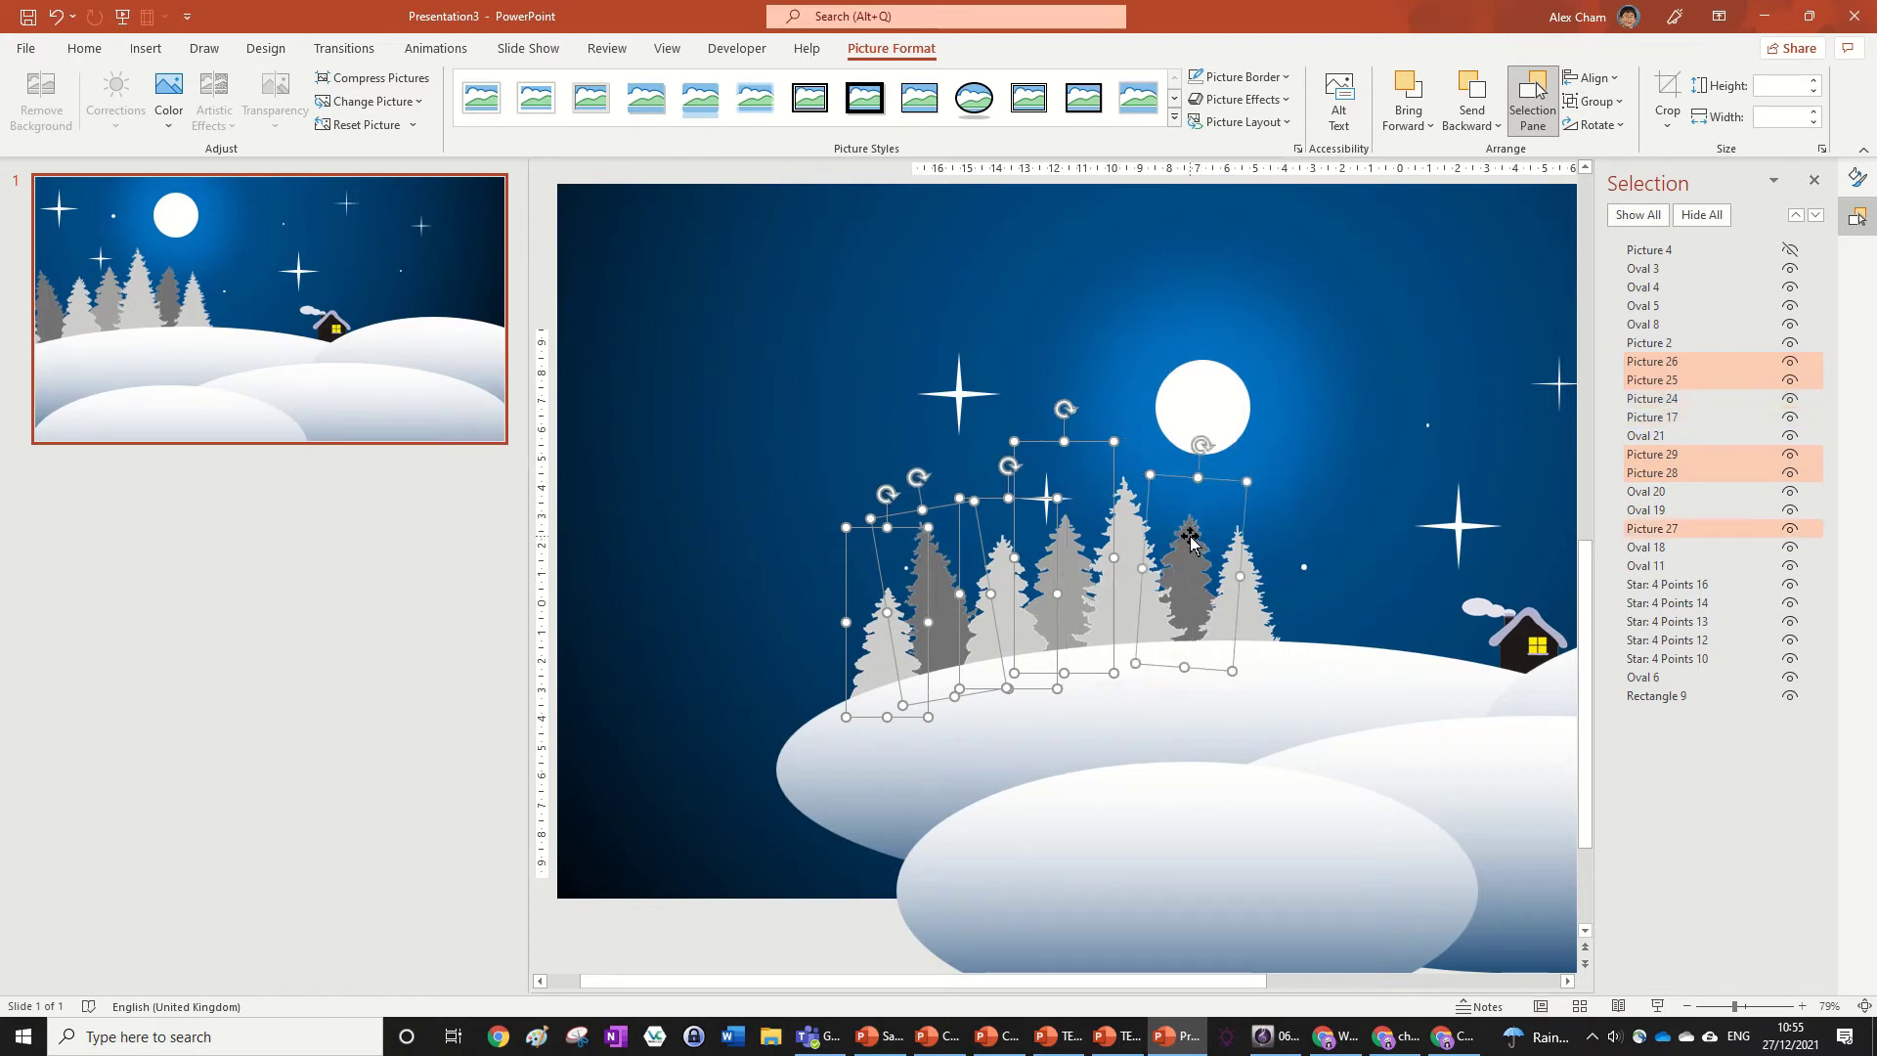
shift+click(1132, 532)
shift+click(1253, 600)
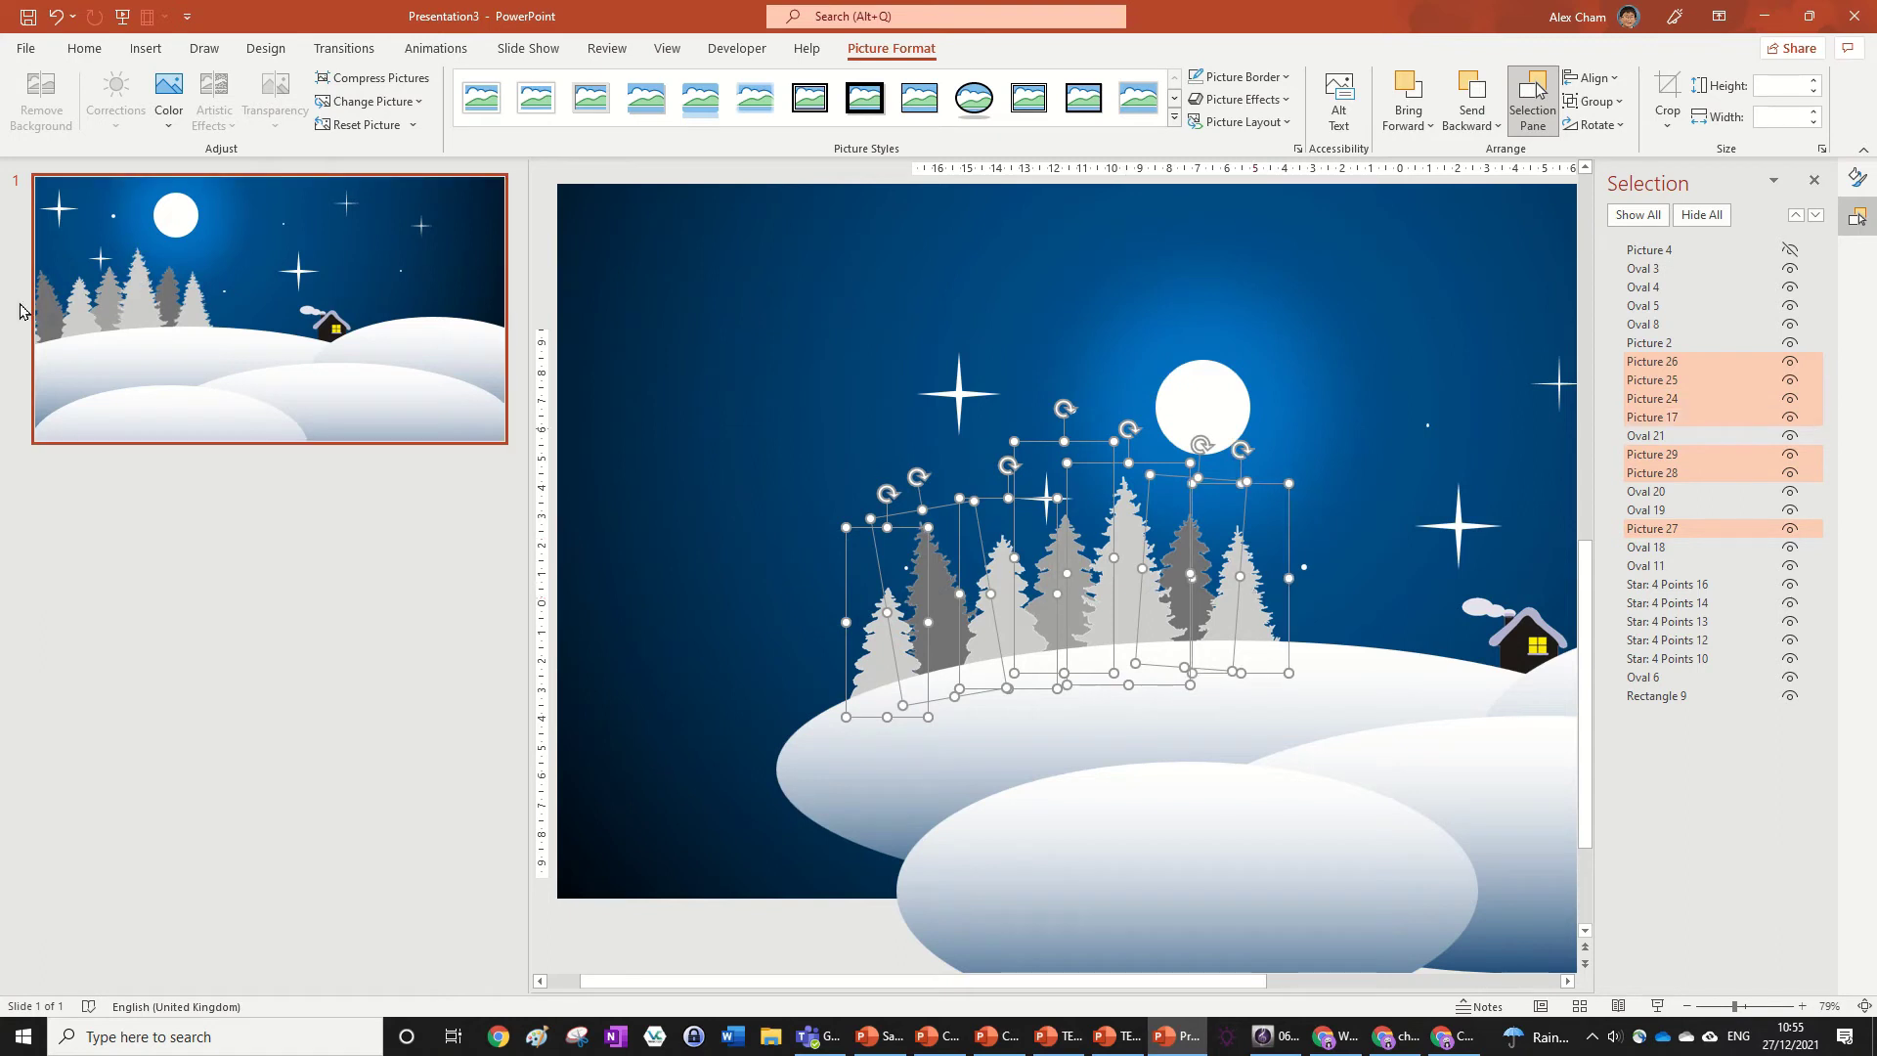
drag(901, 530, 975, 520)
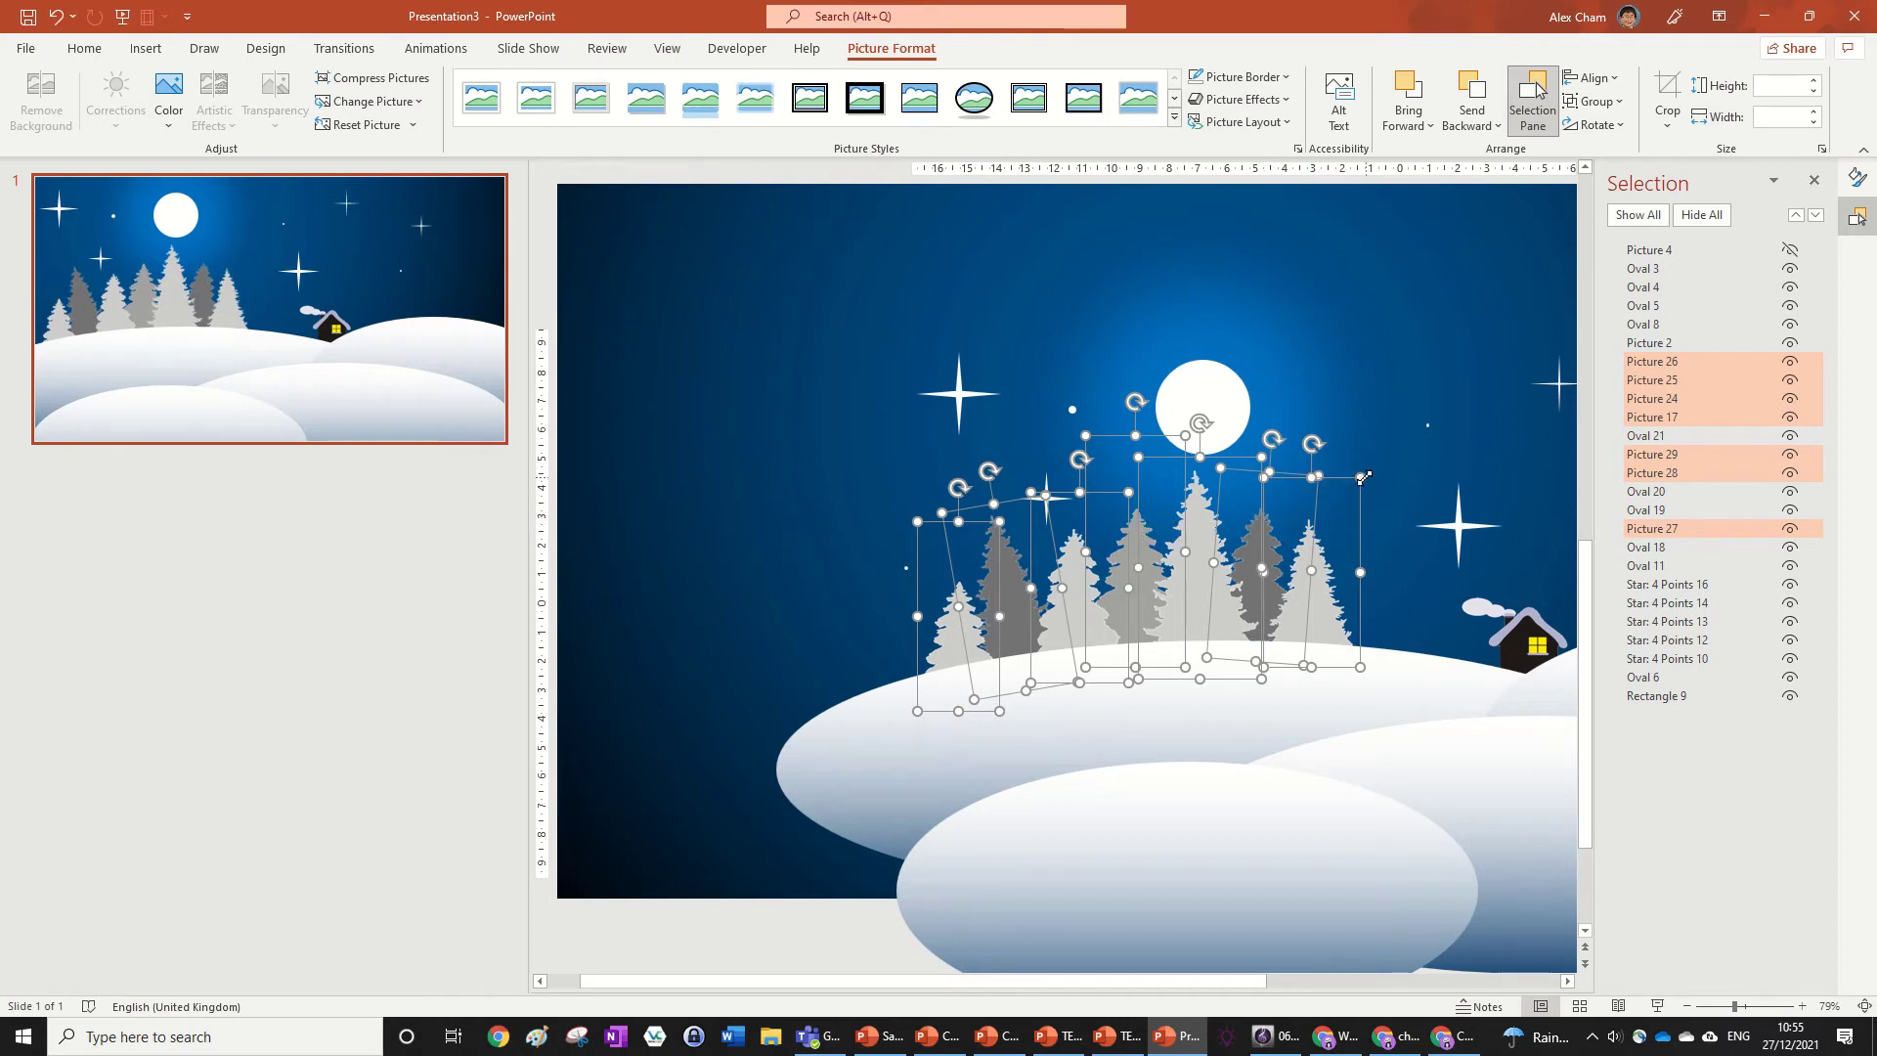
Step: Group the seven tree silhouettes with Ctrl+G and shrink the group slightly
key(ctrl+g)
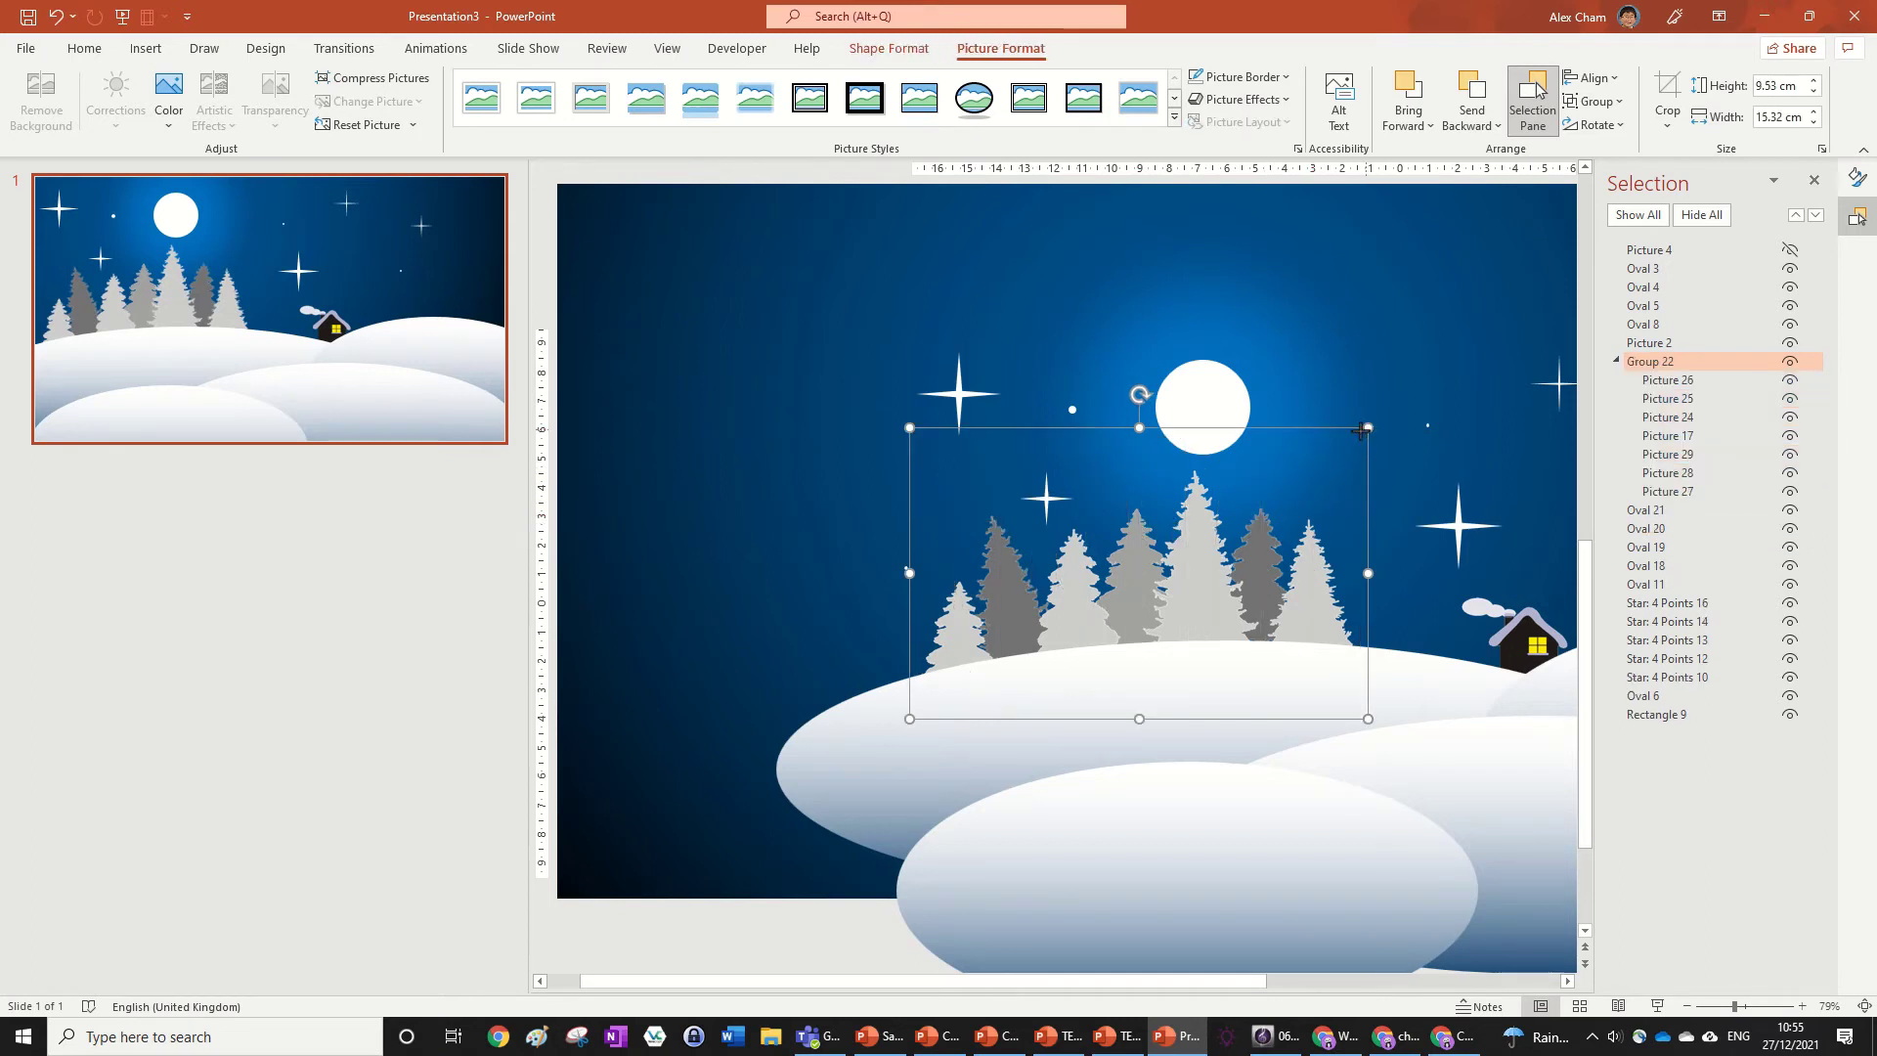
drag(1362, 431, 1327, 454)
scroll(1340, 528, down, 2)
scroll(1341, 526, down, 6)
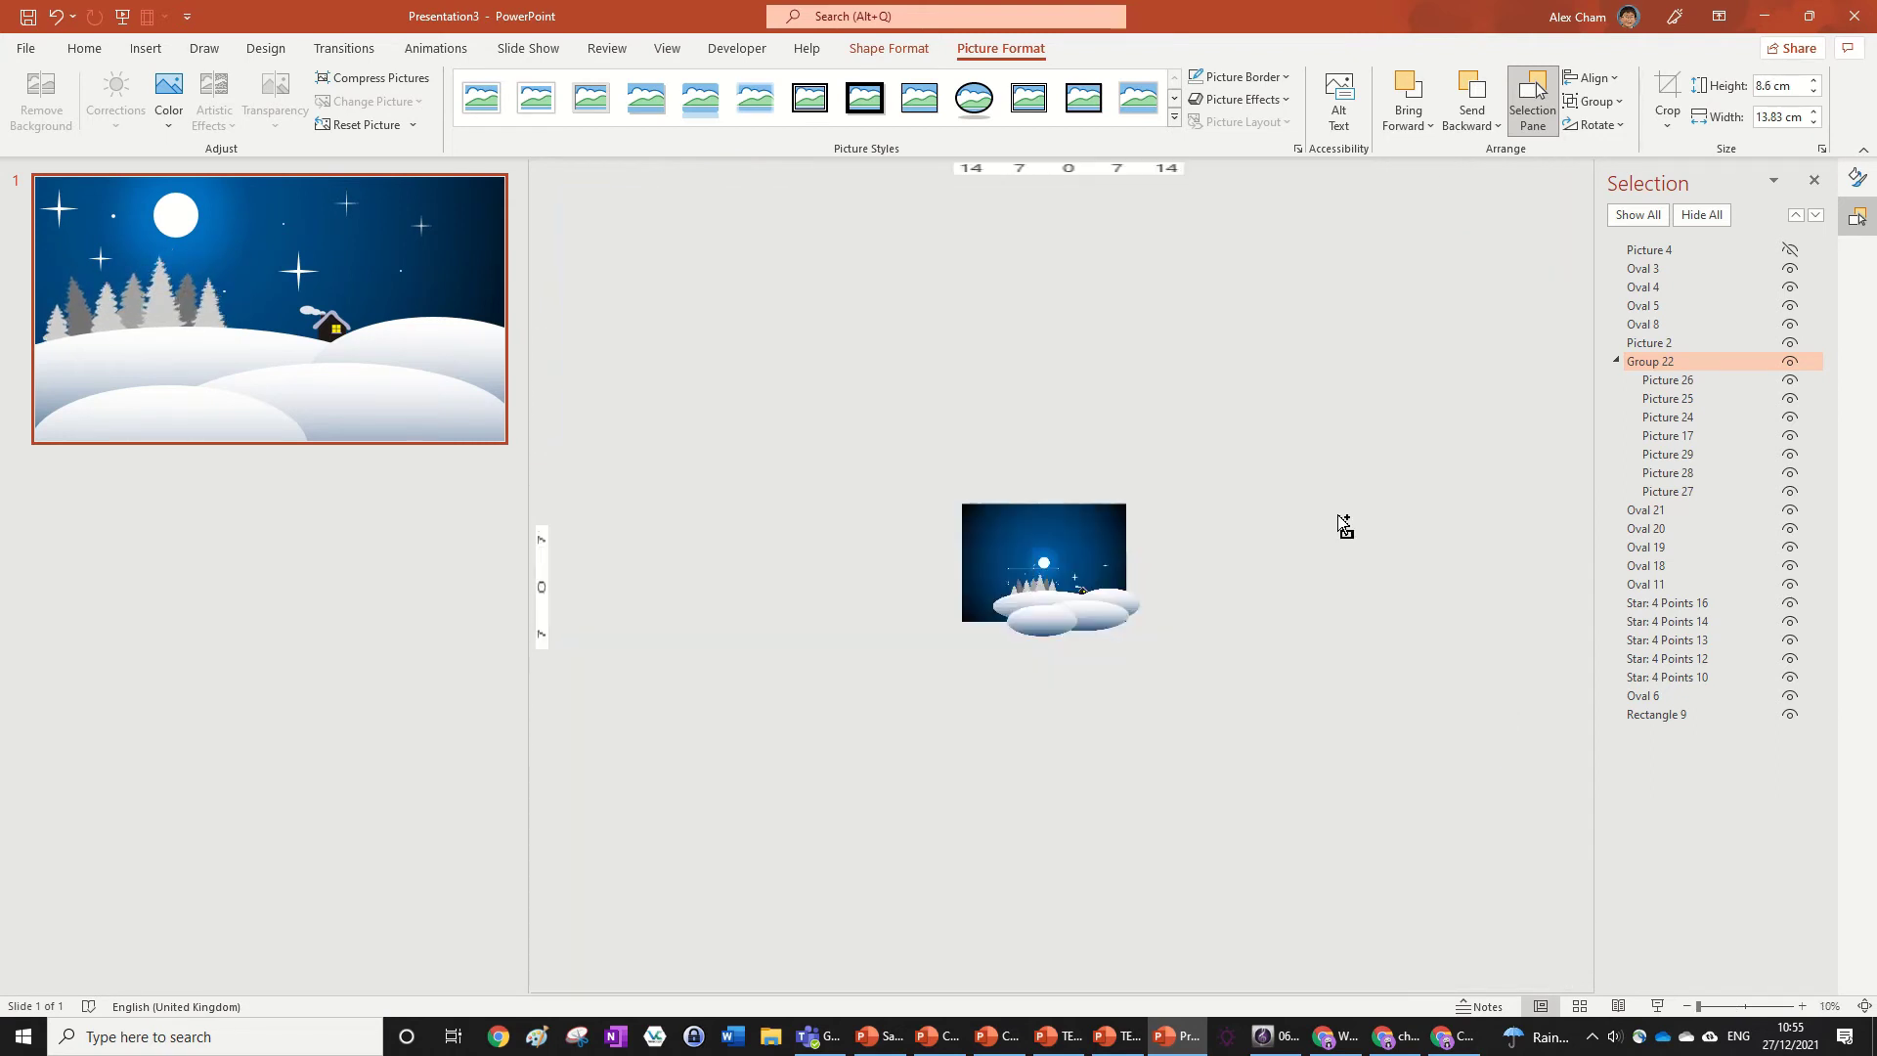
Step: Deselect the group and undo to bring the snowy fir tree back in front
click(1202, 636)
scroll(1202, 636, up, 6)
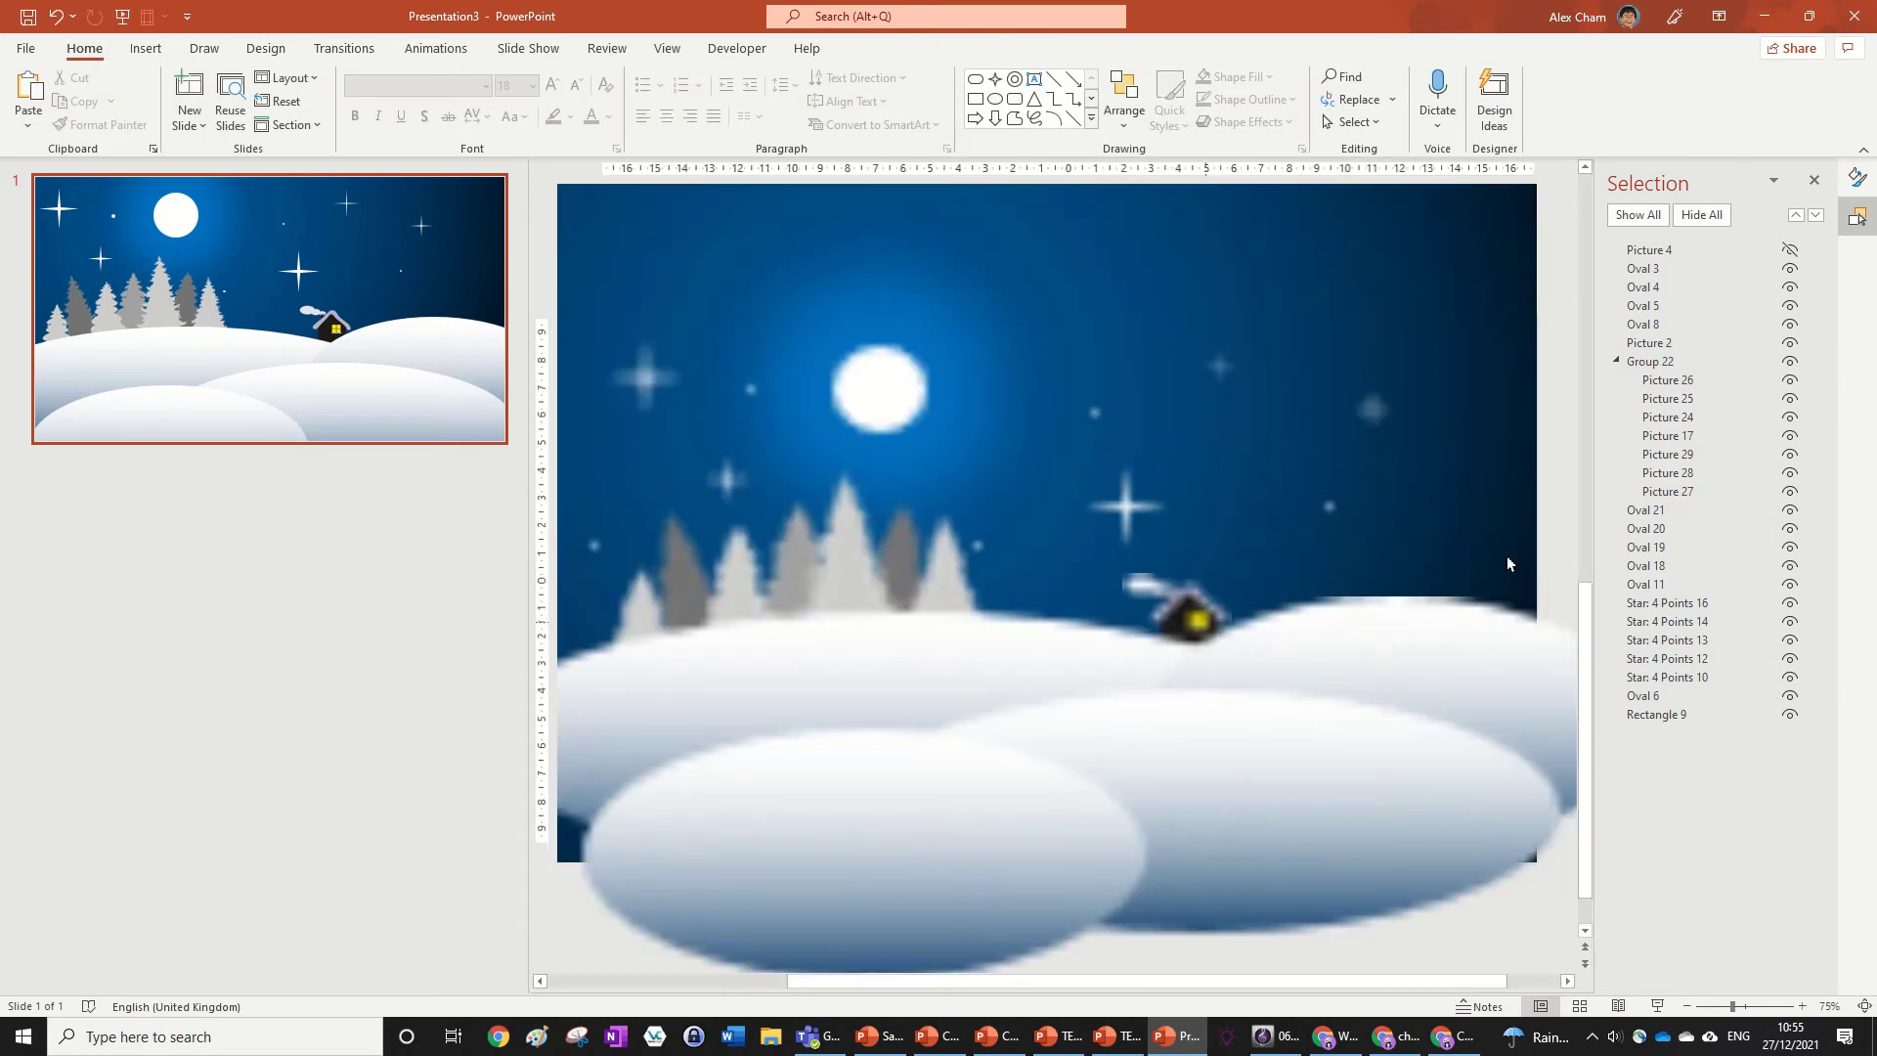
key(ctrl+z)
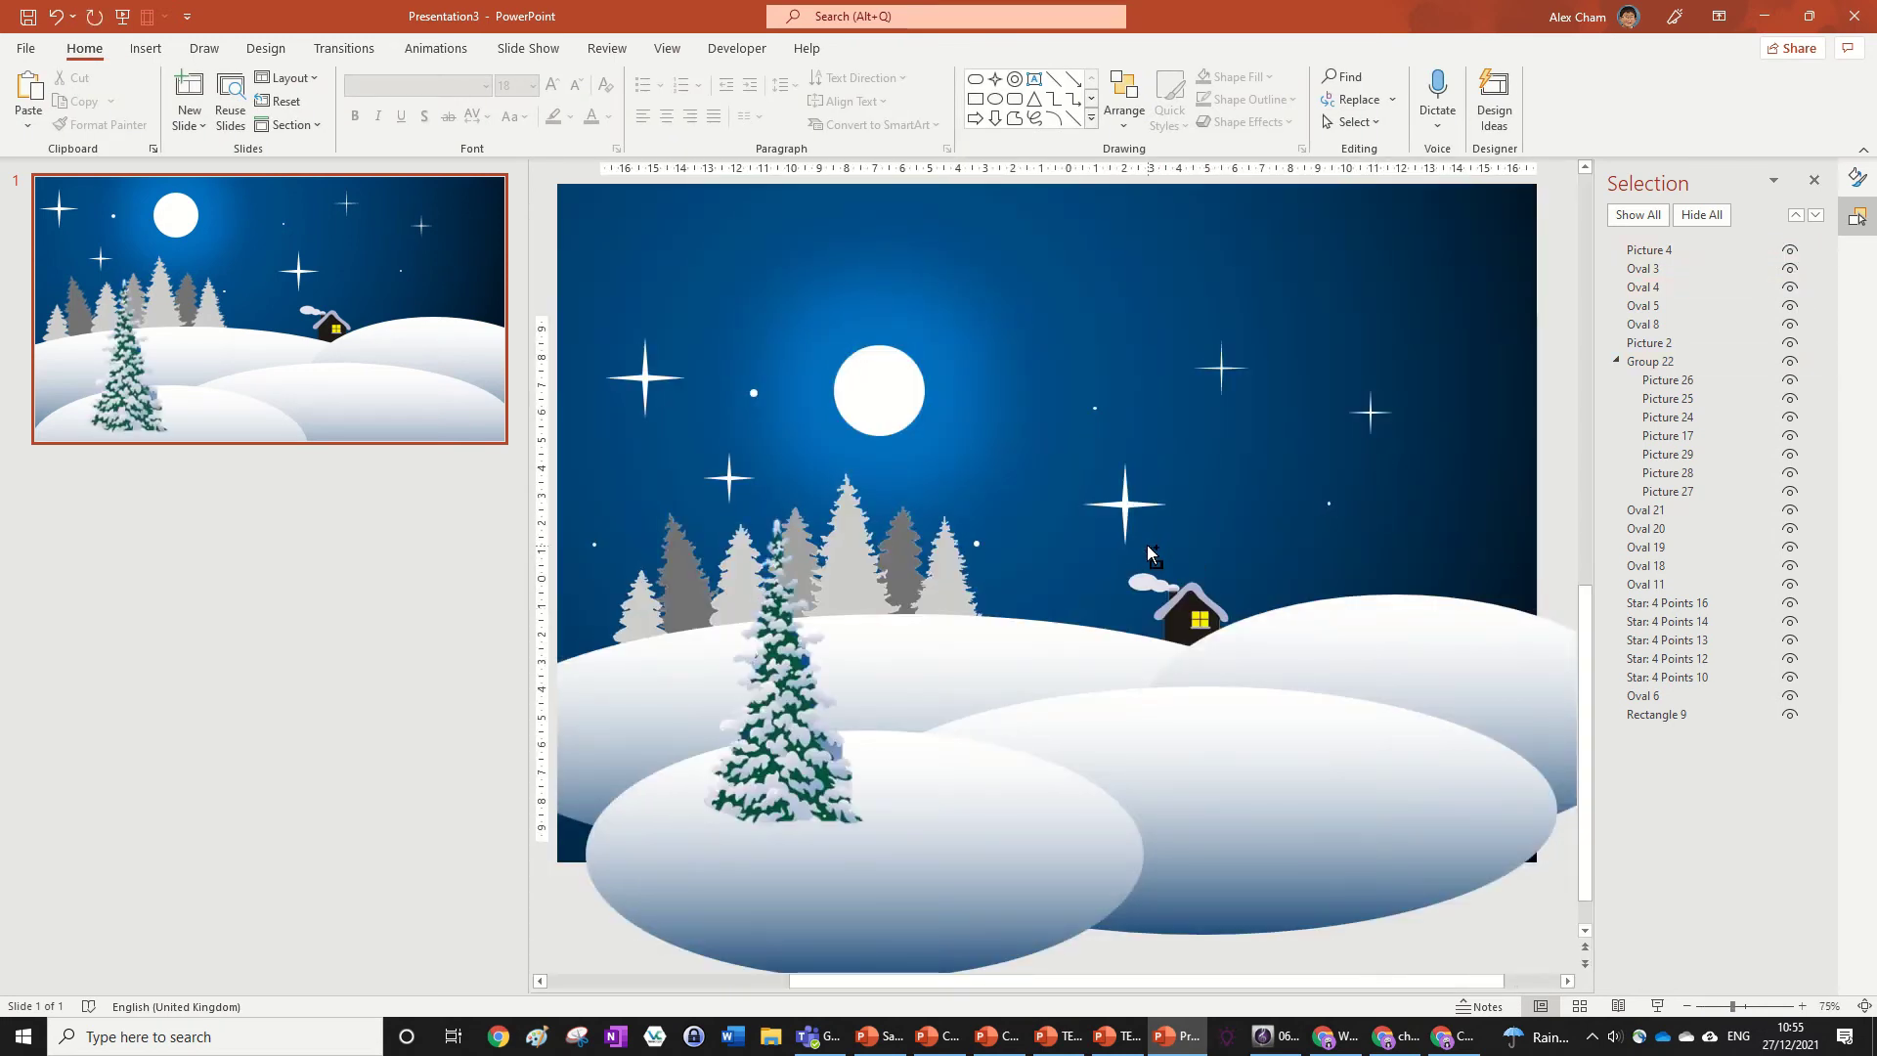
scroll(1125, 503, down, 3)
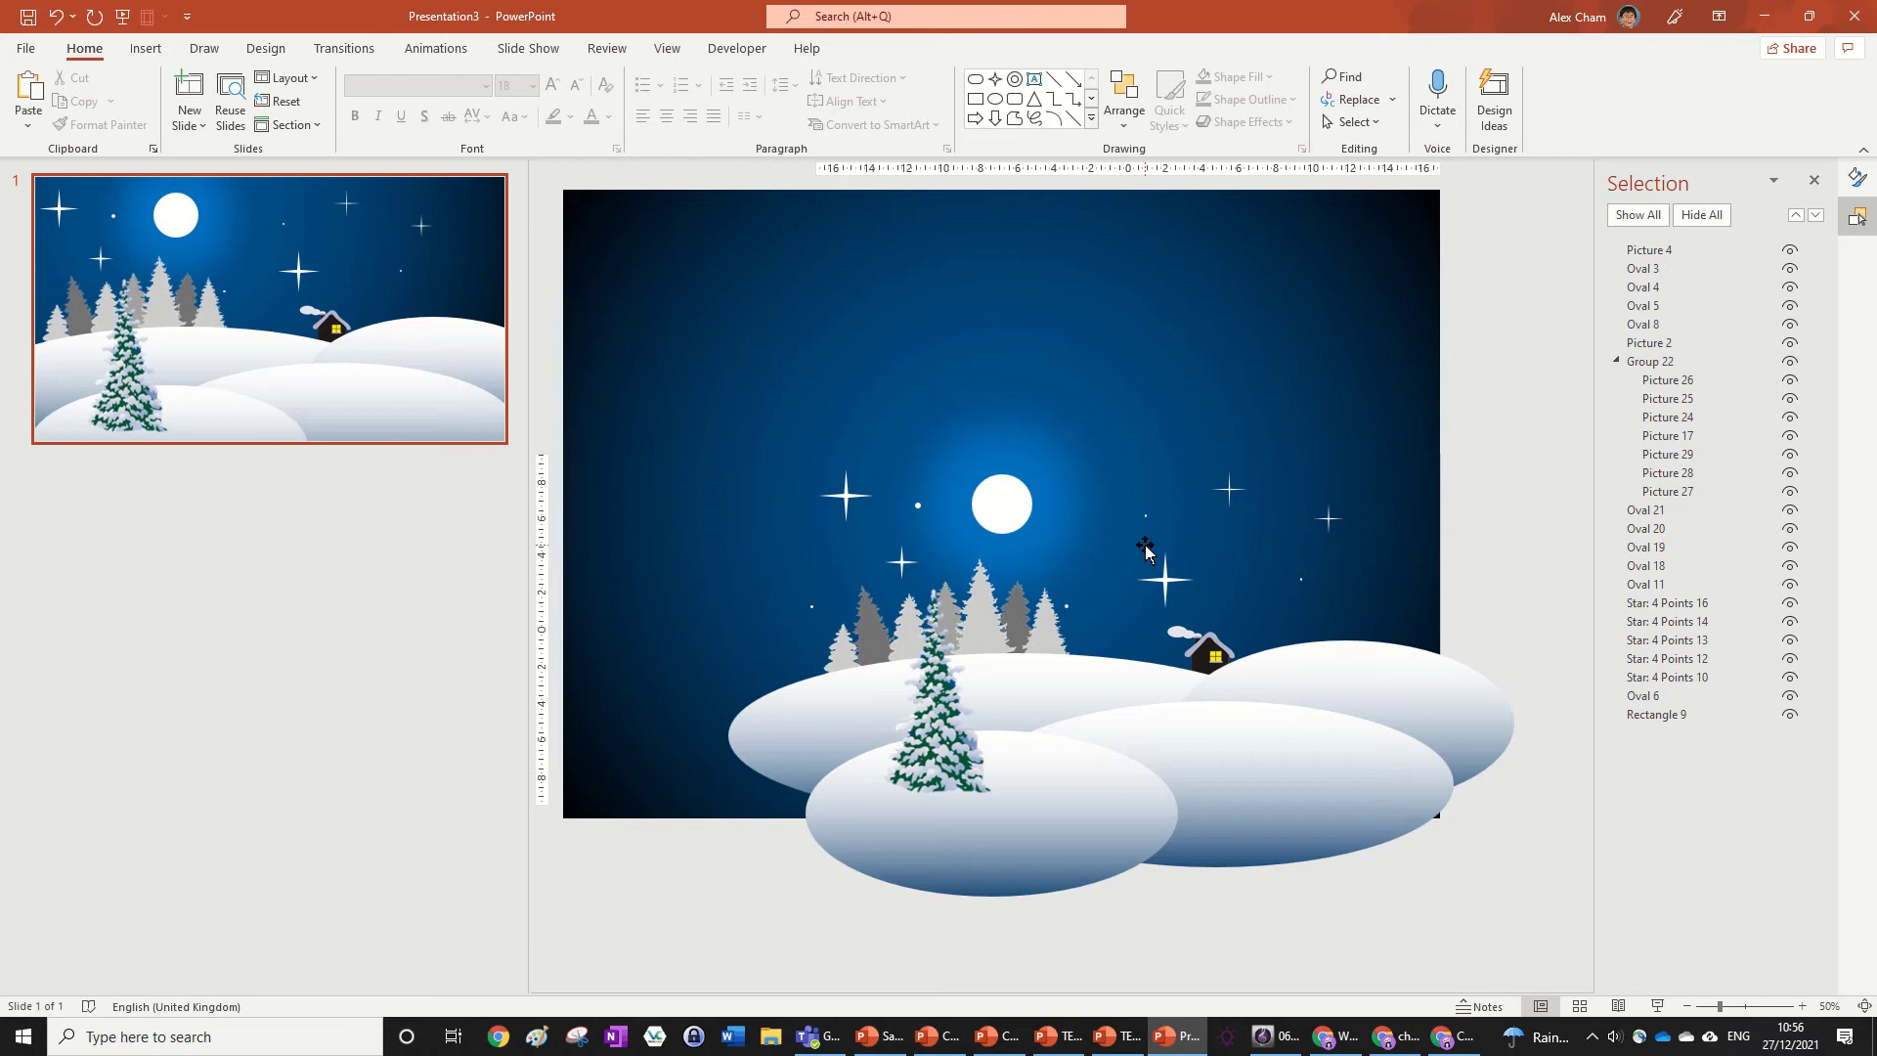
mouse_move(1408, 377)
mouse_down()
mouse_move(1414, 421)
mouse_move(1408, 371)
mouse_up()
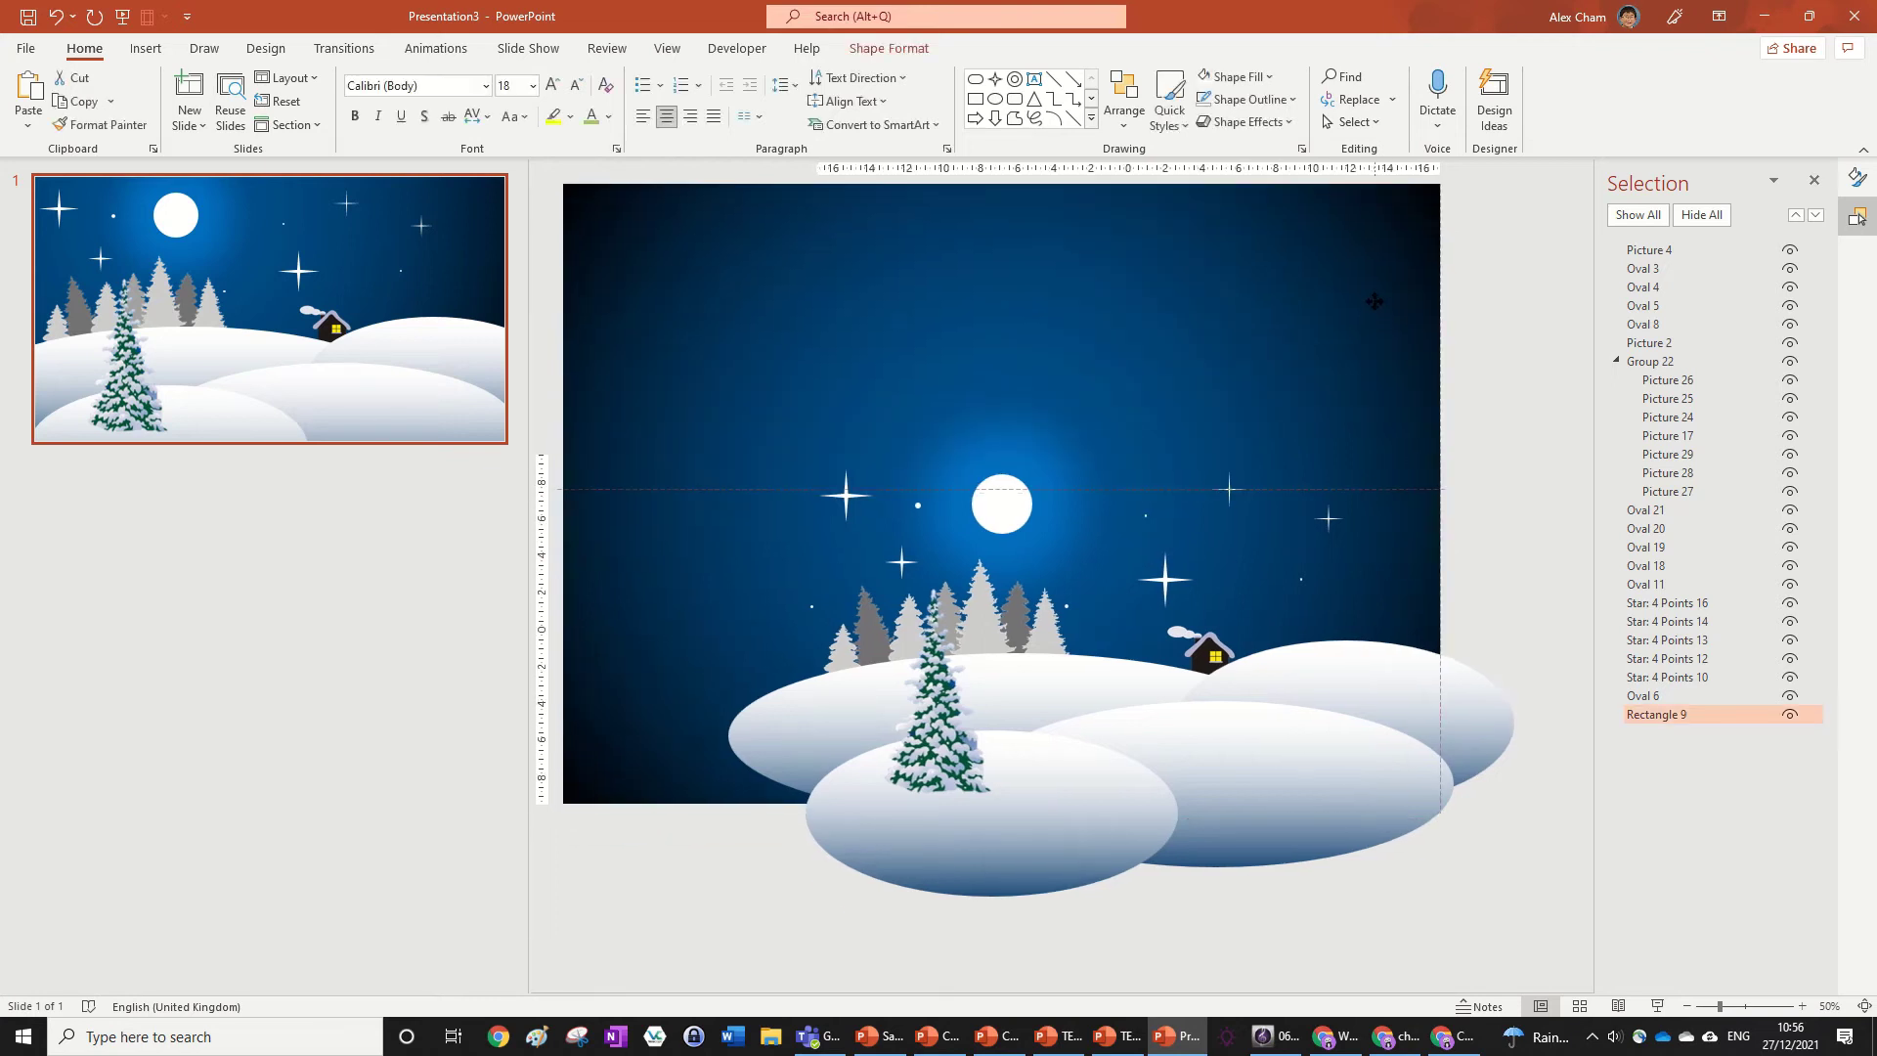
key(ctrl+z)
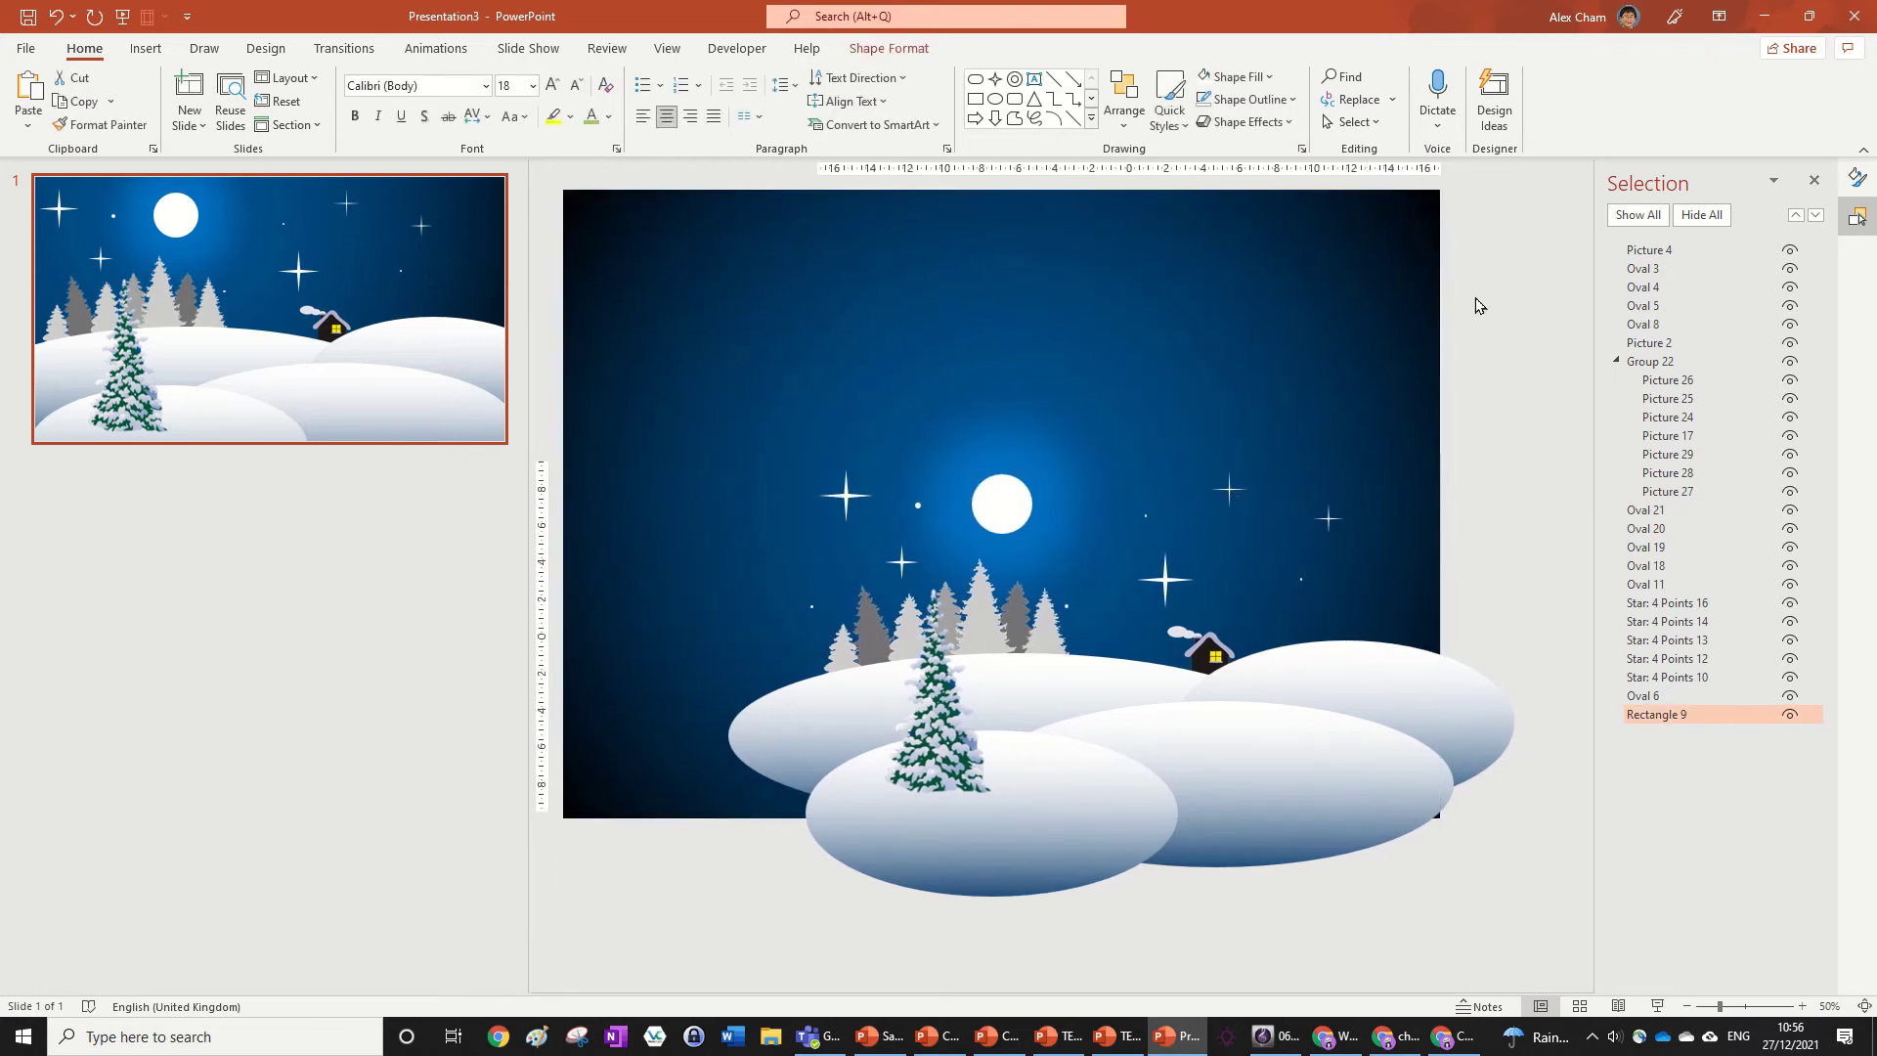
click(1476, 302)
scroll(1437, 344, down, 5)
scroll(1311, 425, up, 4)
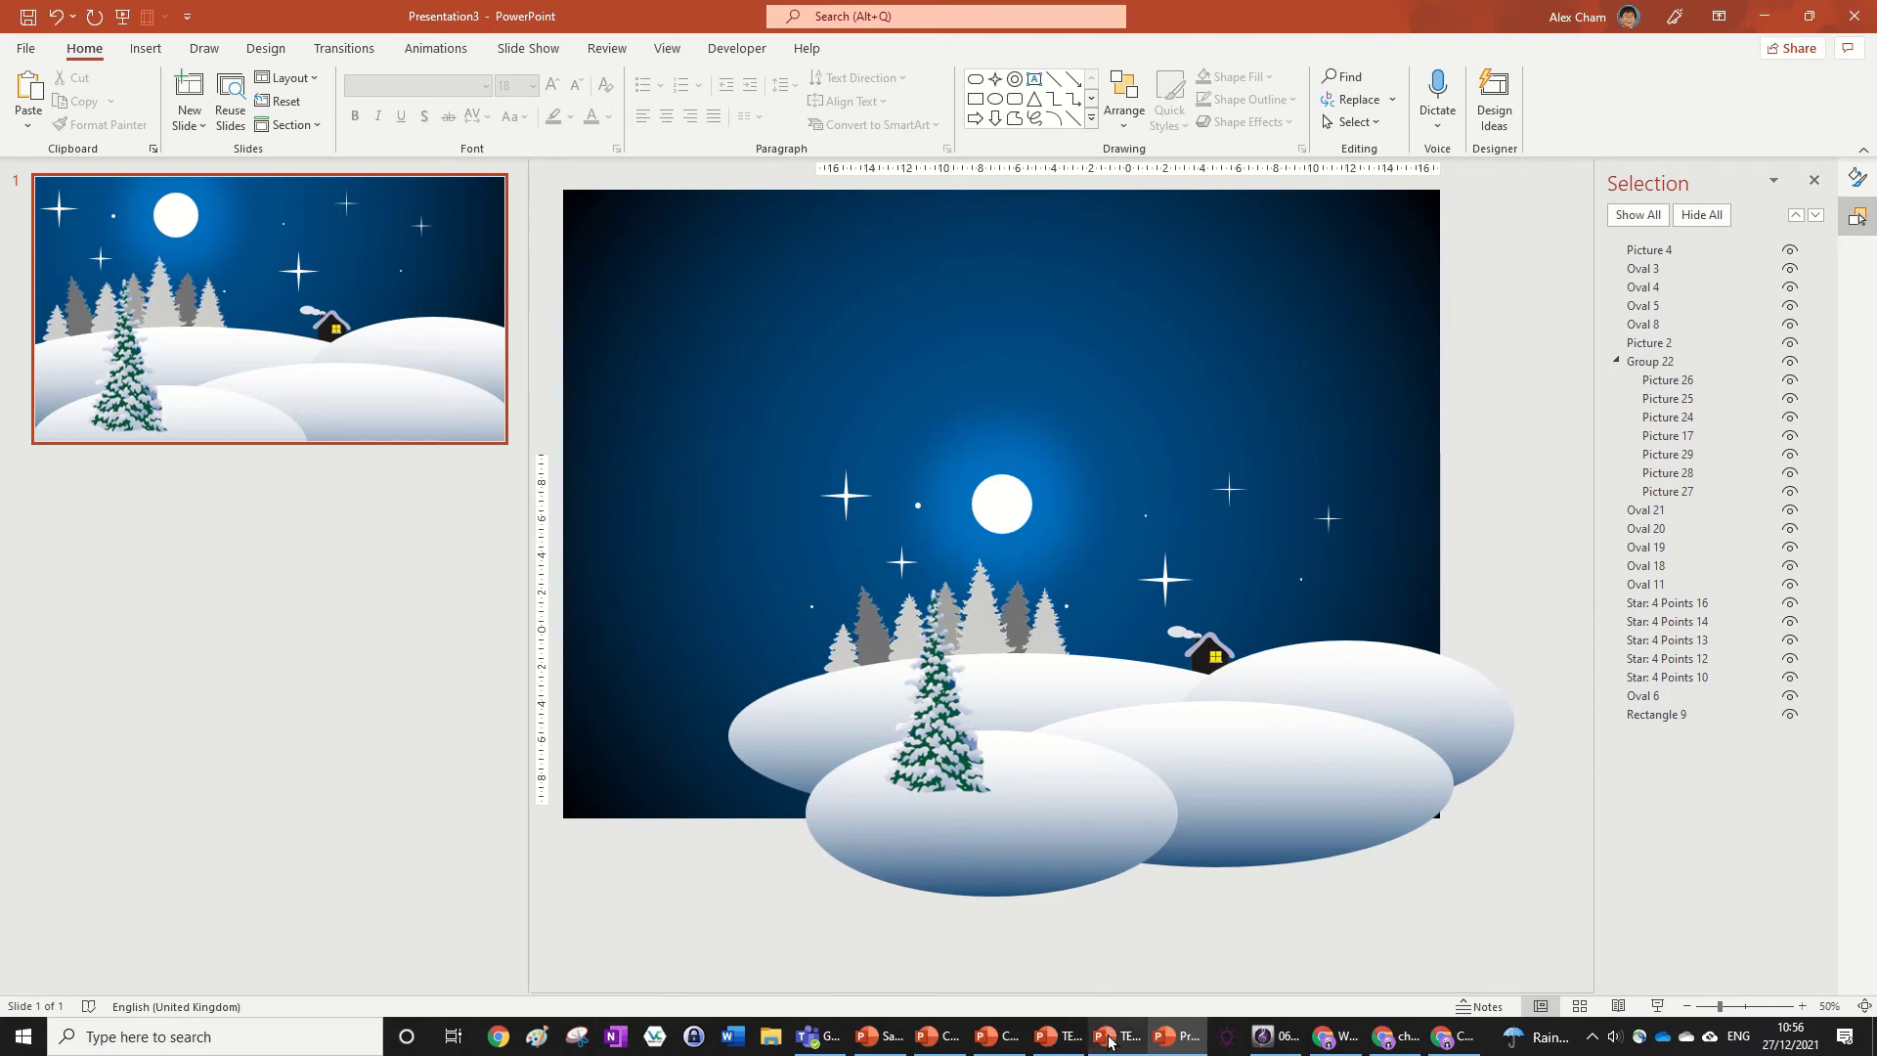
Step: Switch to TEMPLATE 2.pptx and preview its falling-snowflake animation
mouse_move(1109, 1043)
click(1115, 1050)
click(1115, 1050)
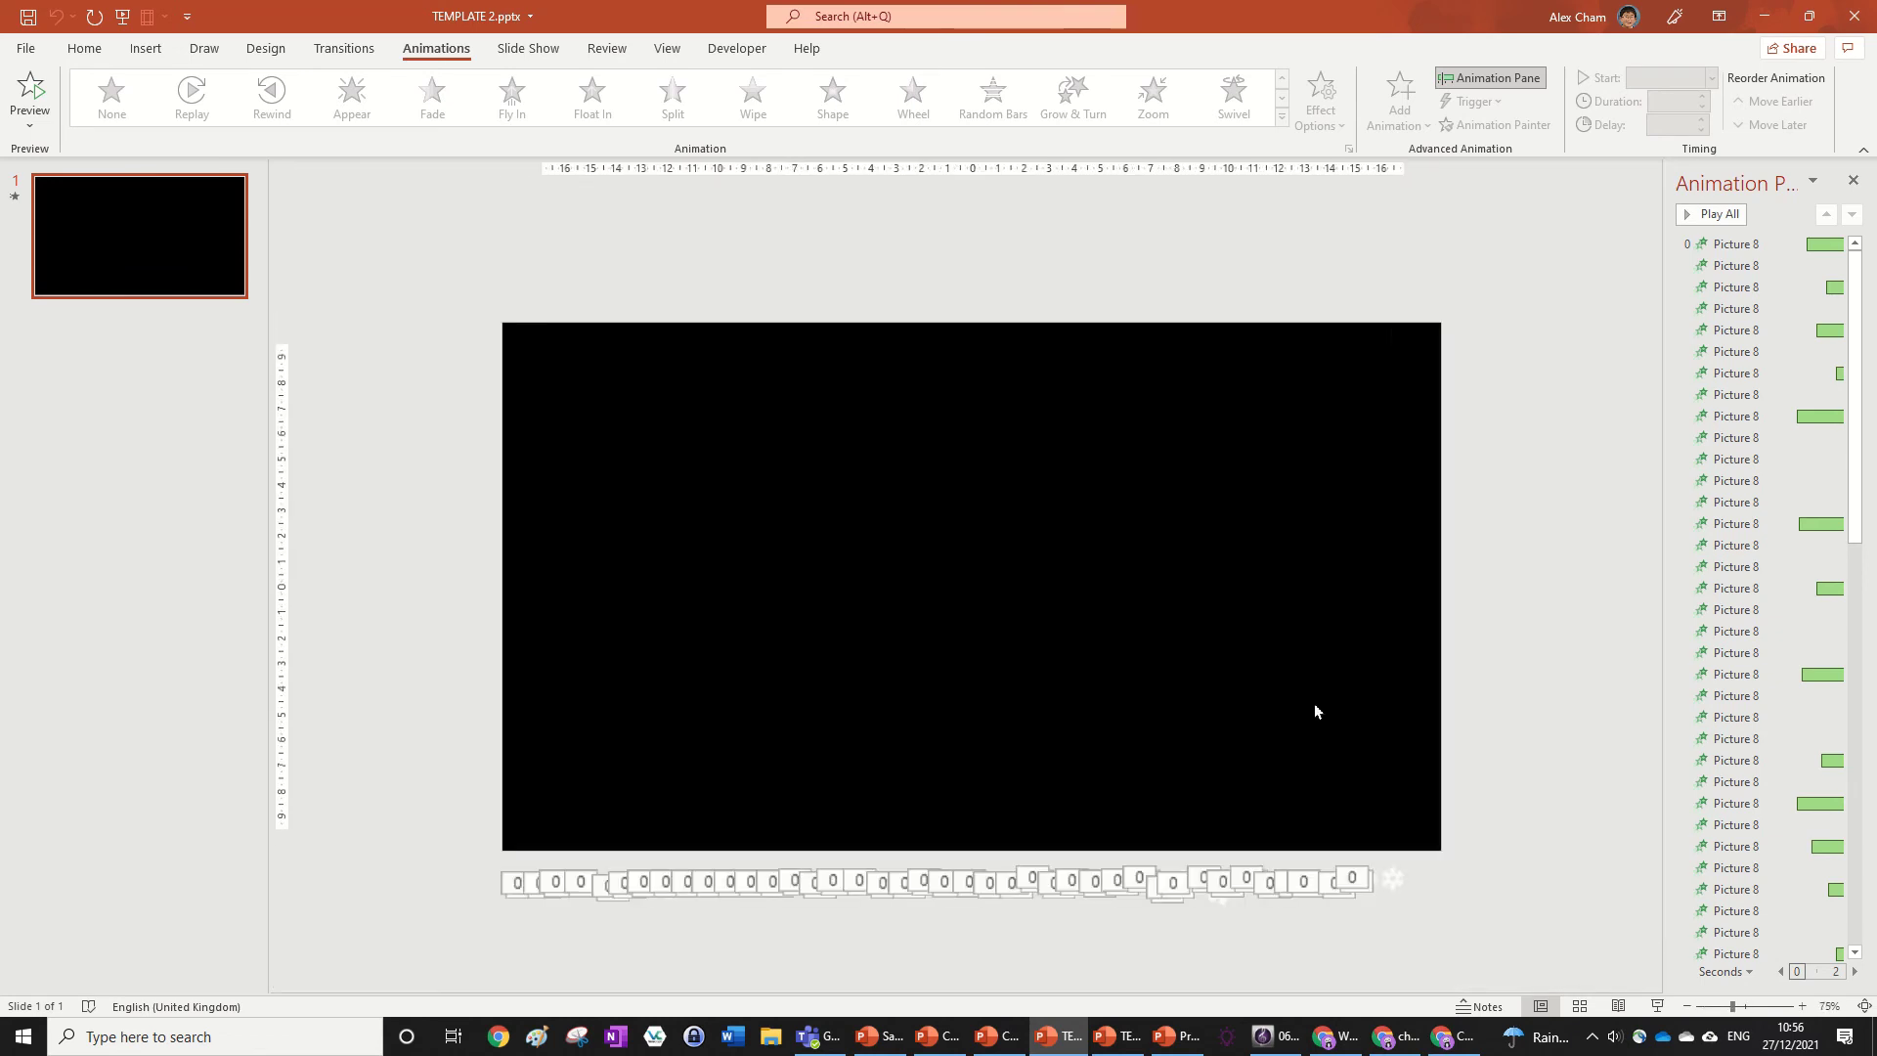
scroll(1301, 704, up, 3)
scroll(1302, 704, down, 3)
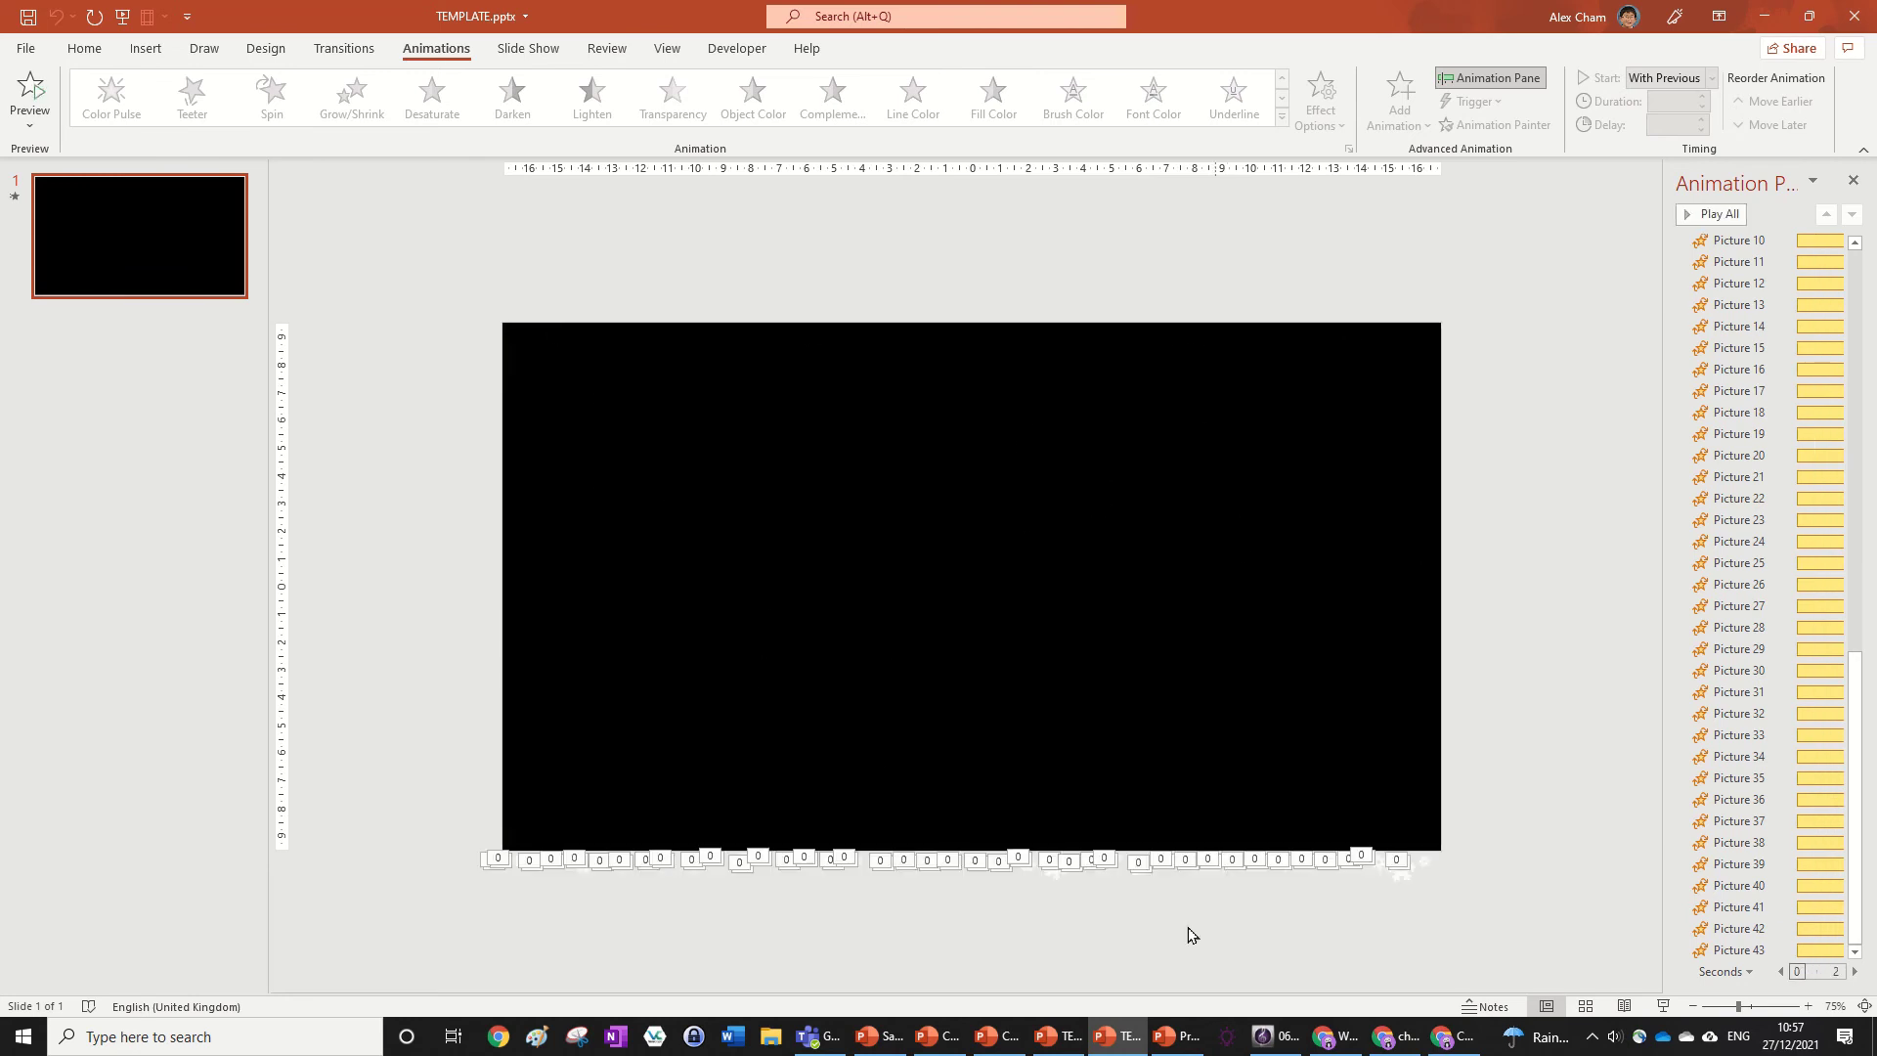
click(1059, 1037)
click(1713, 217)
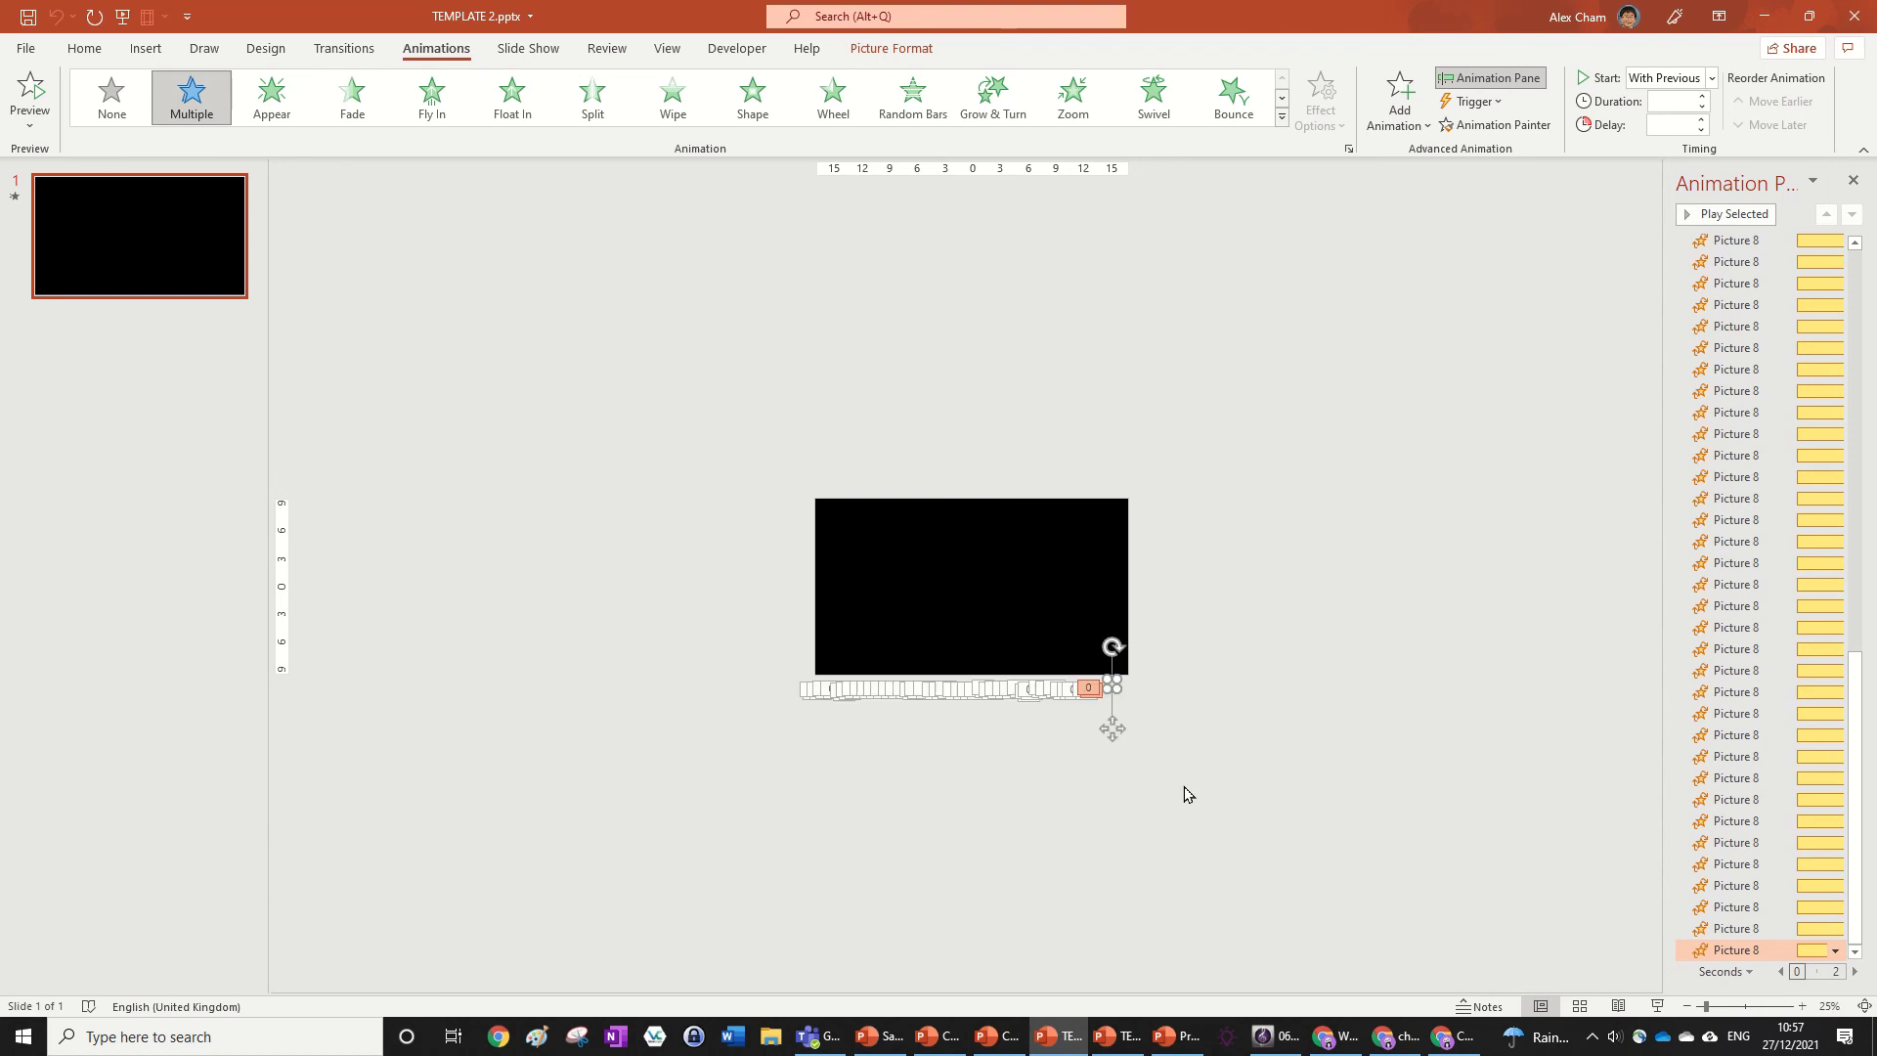
ctrl+scroll(1206, 779, up, 5)
Step: Copy all the snowflake pictures to the clipboard with Ctrl+C
click(1481, 914)
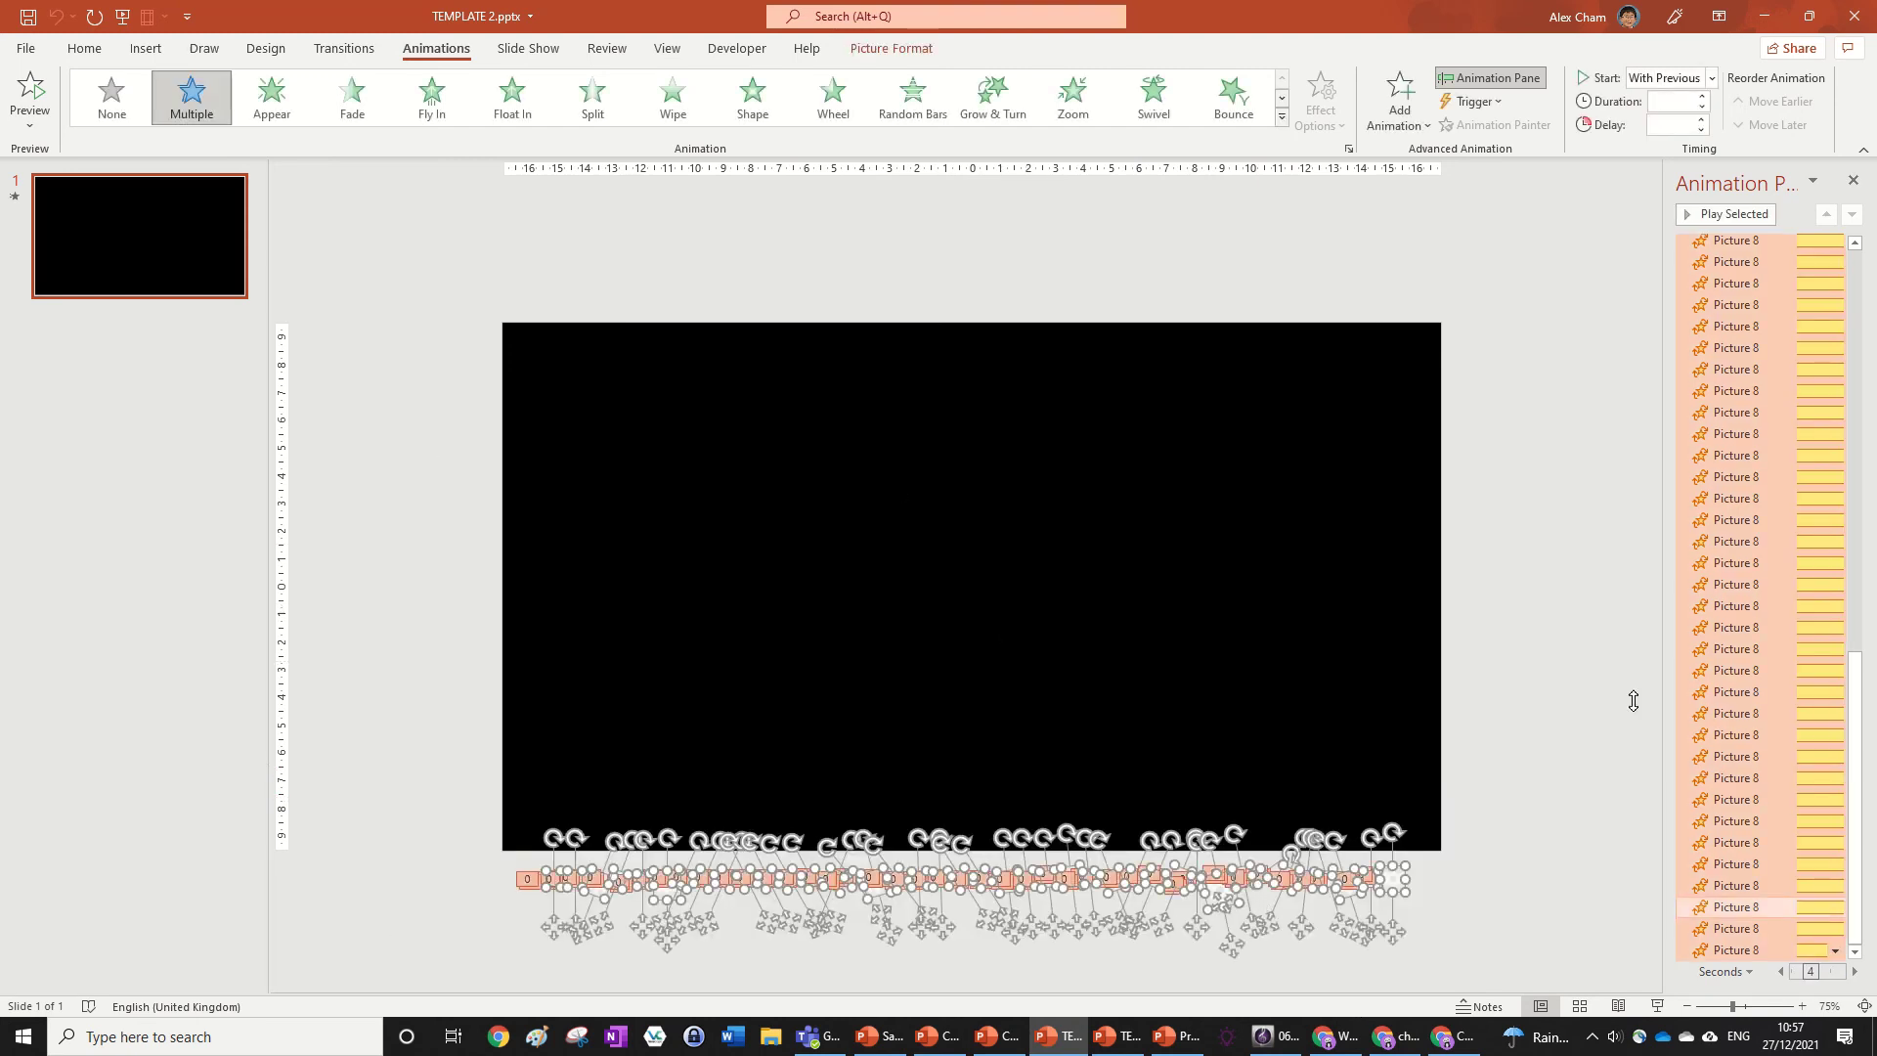
key(ctrl+c)
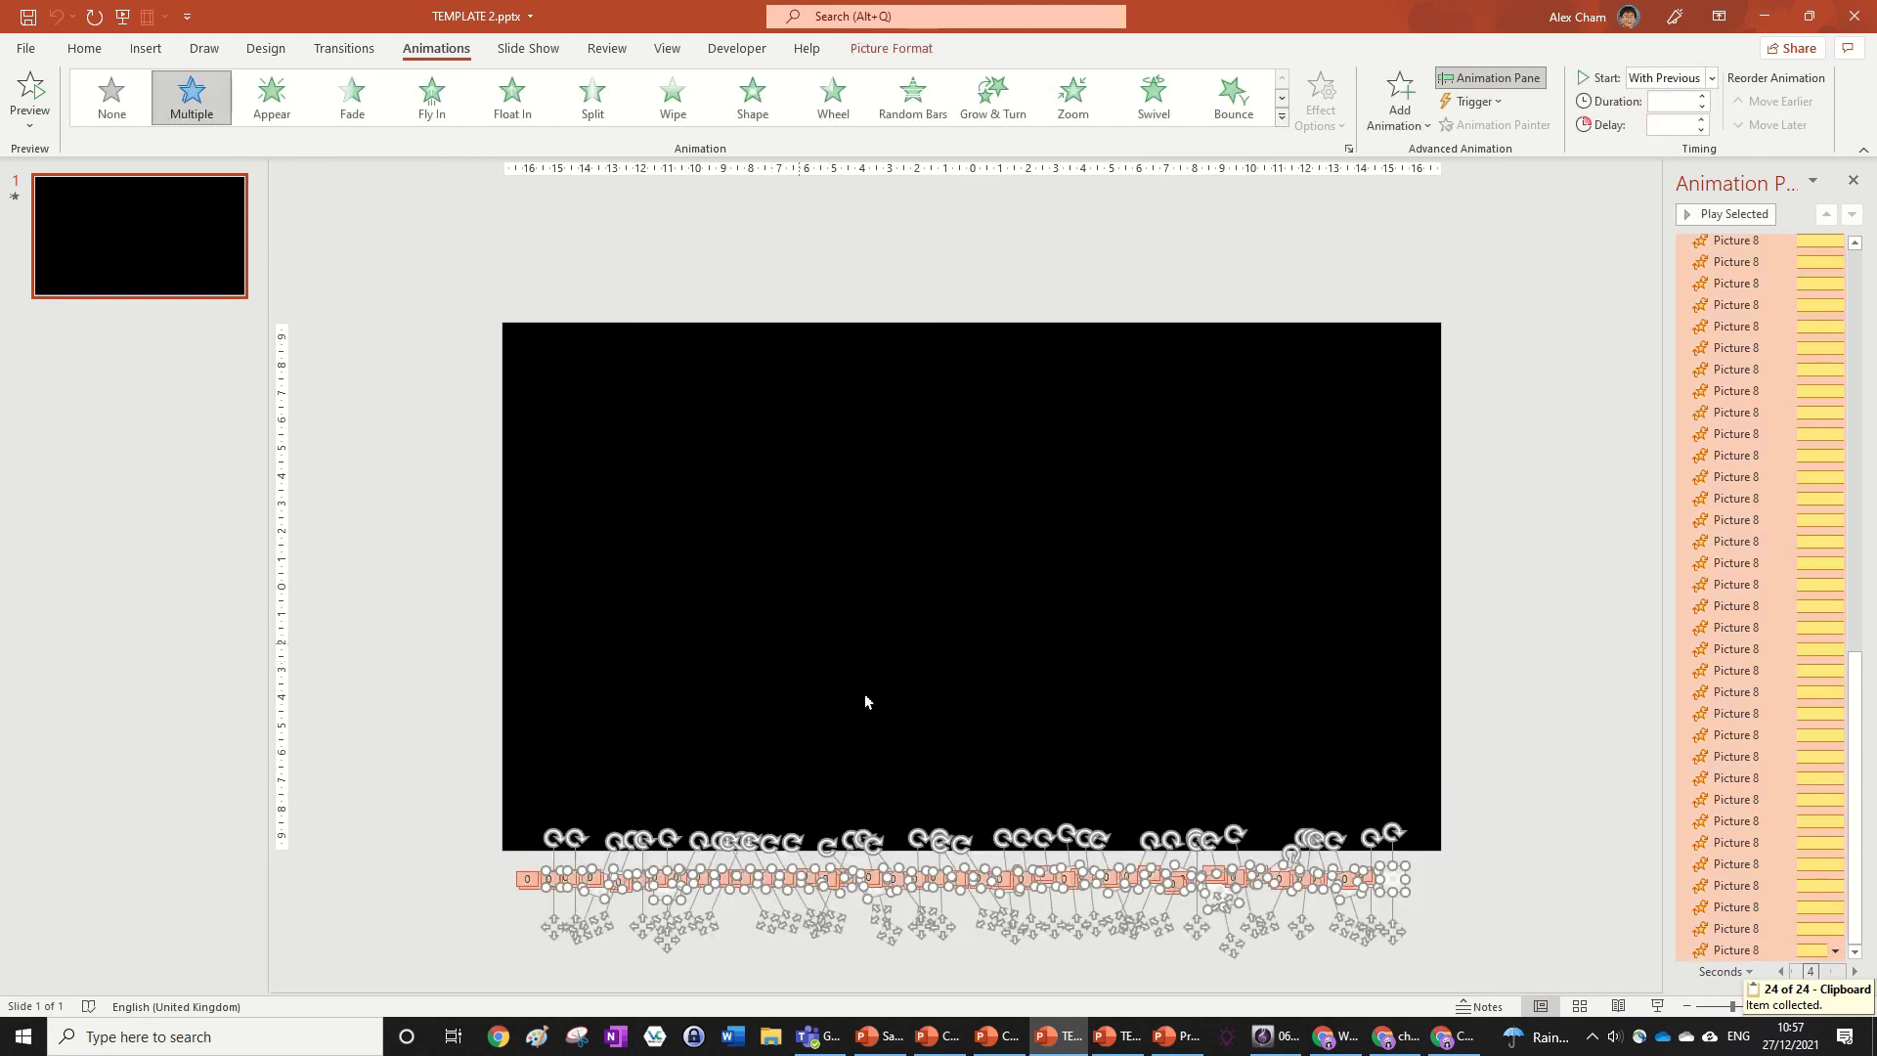
Step: Back in the Christmas presentation, paste the snowflake pictures onto the slide
click(1173, 1040)
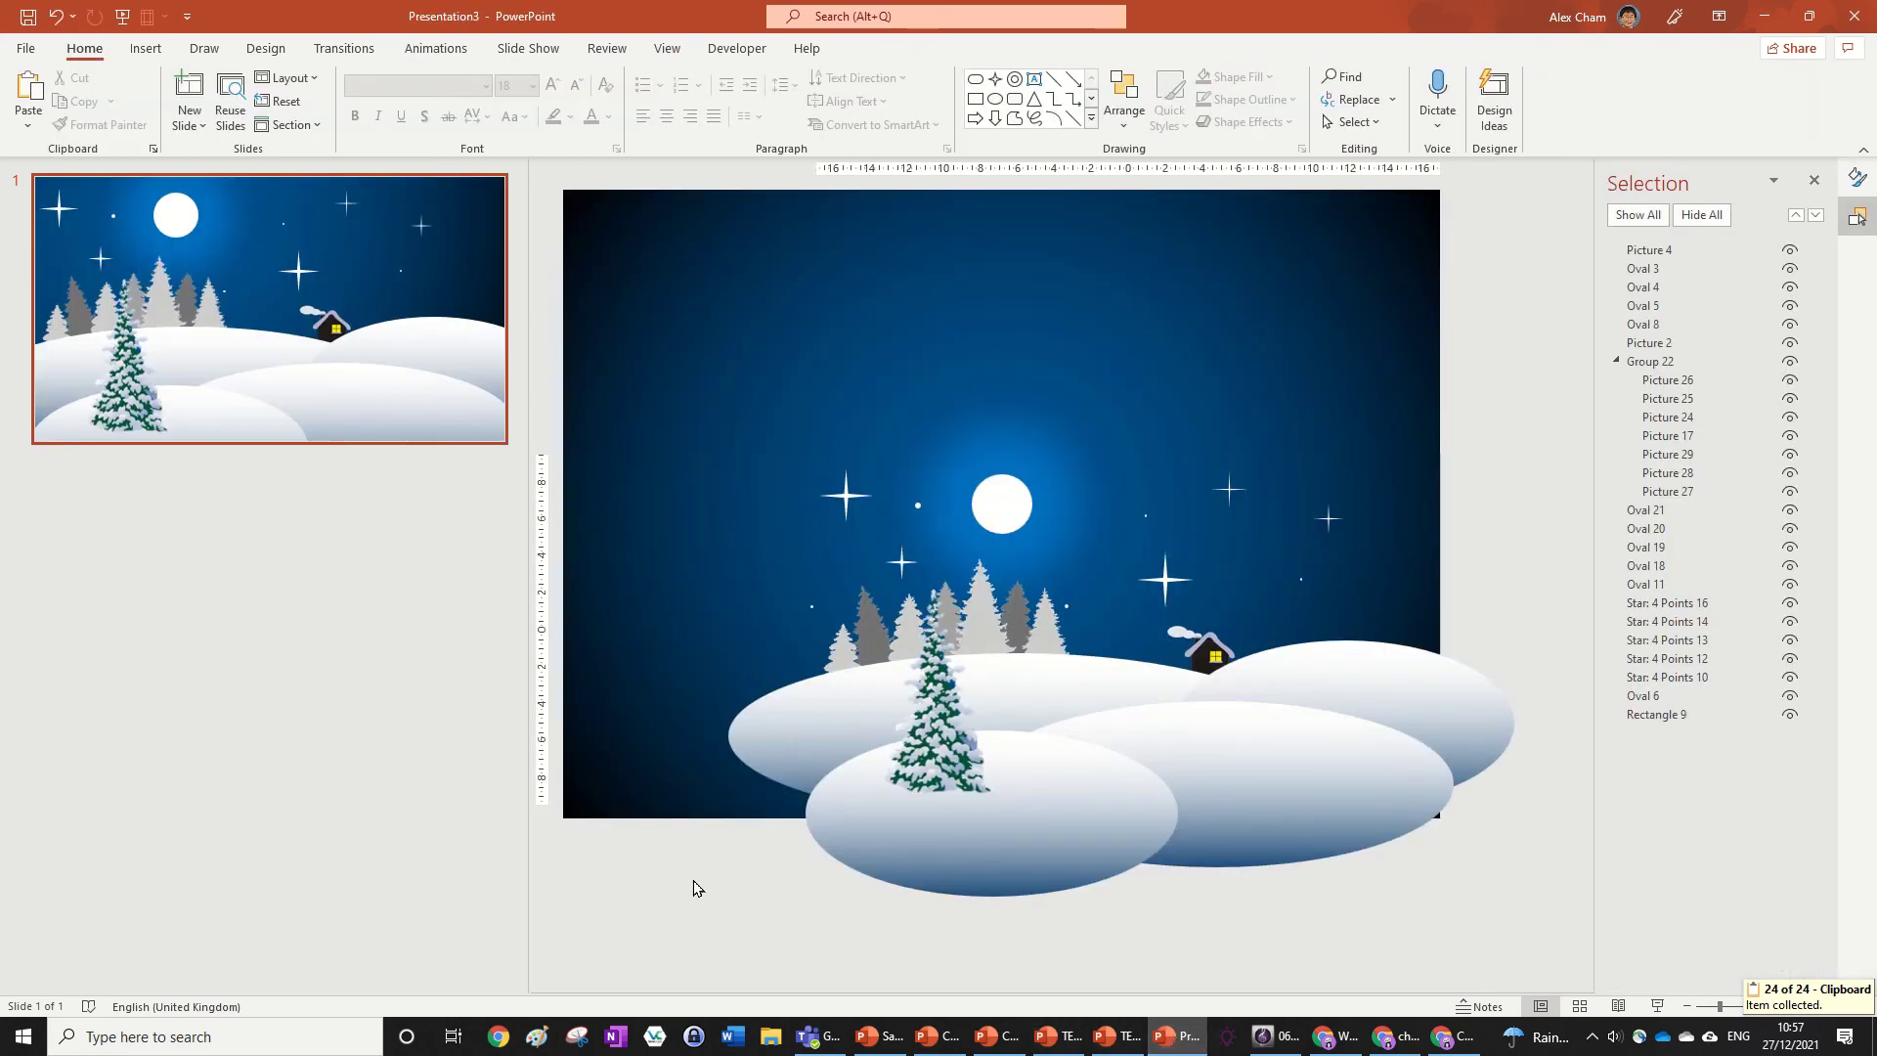
key(ctrl+v)
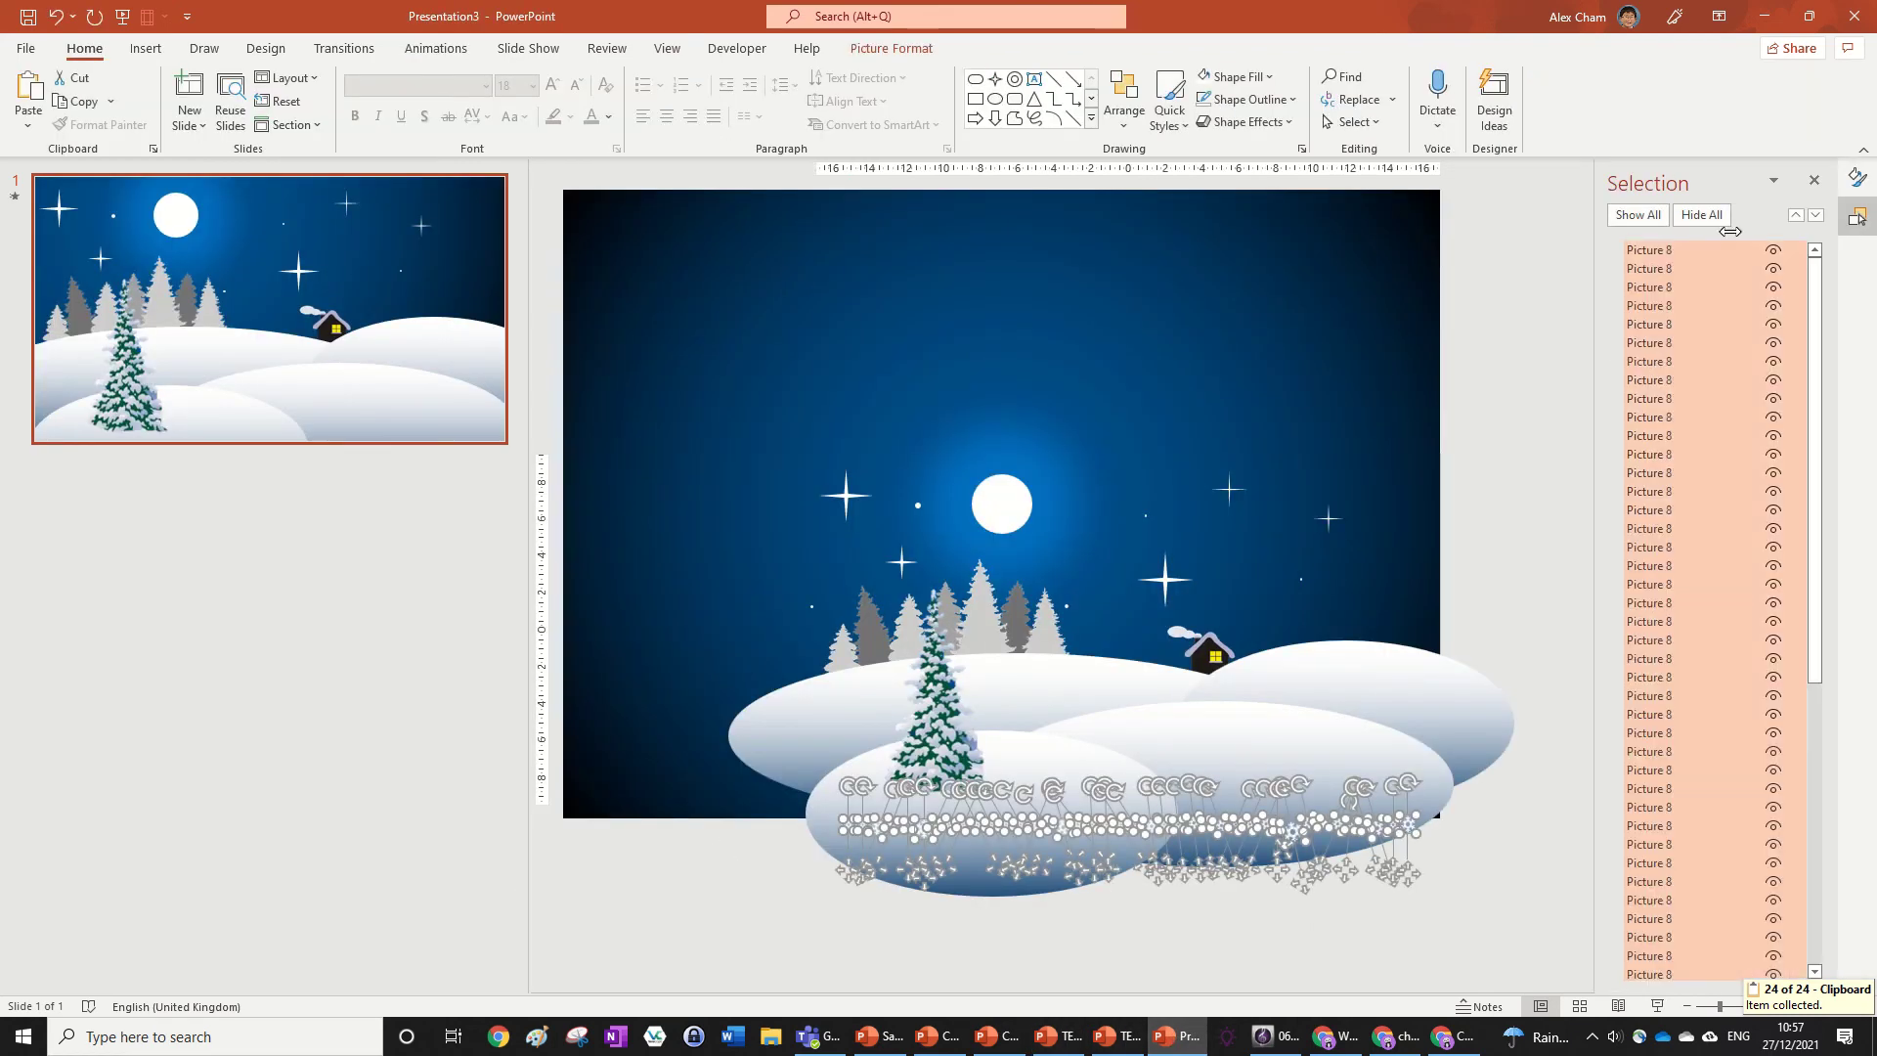
click(1858, 177)
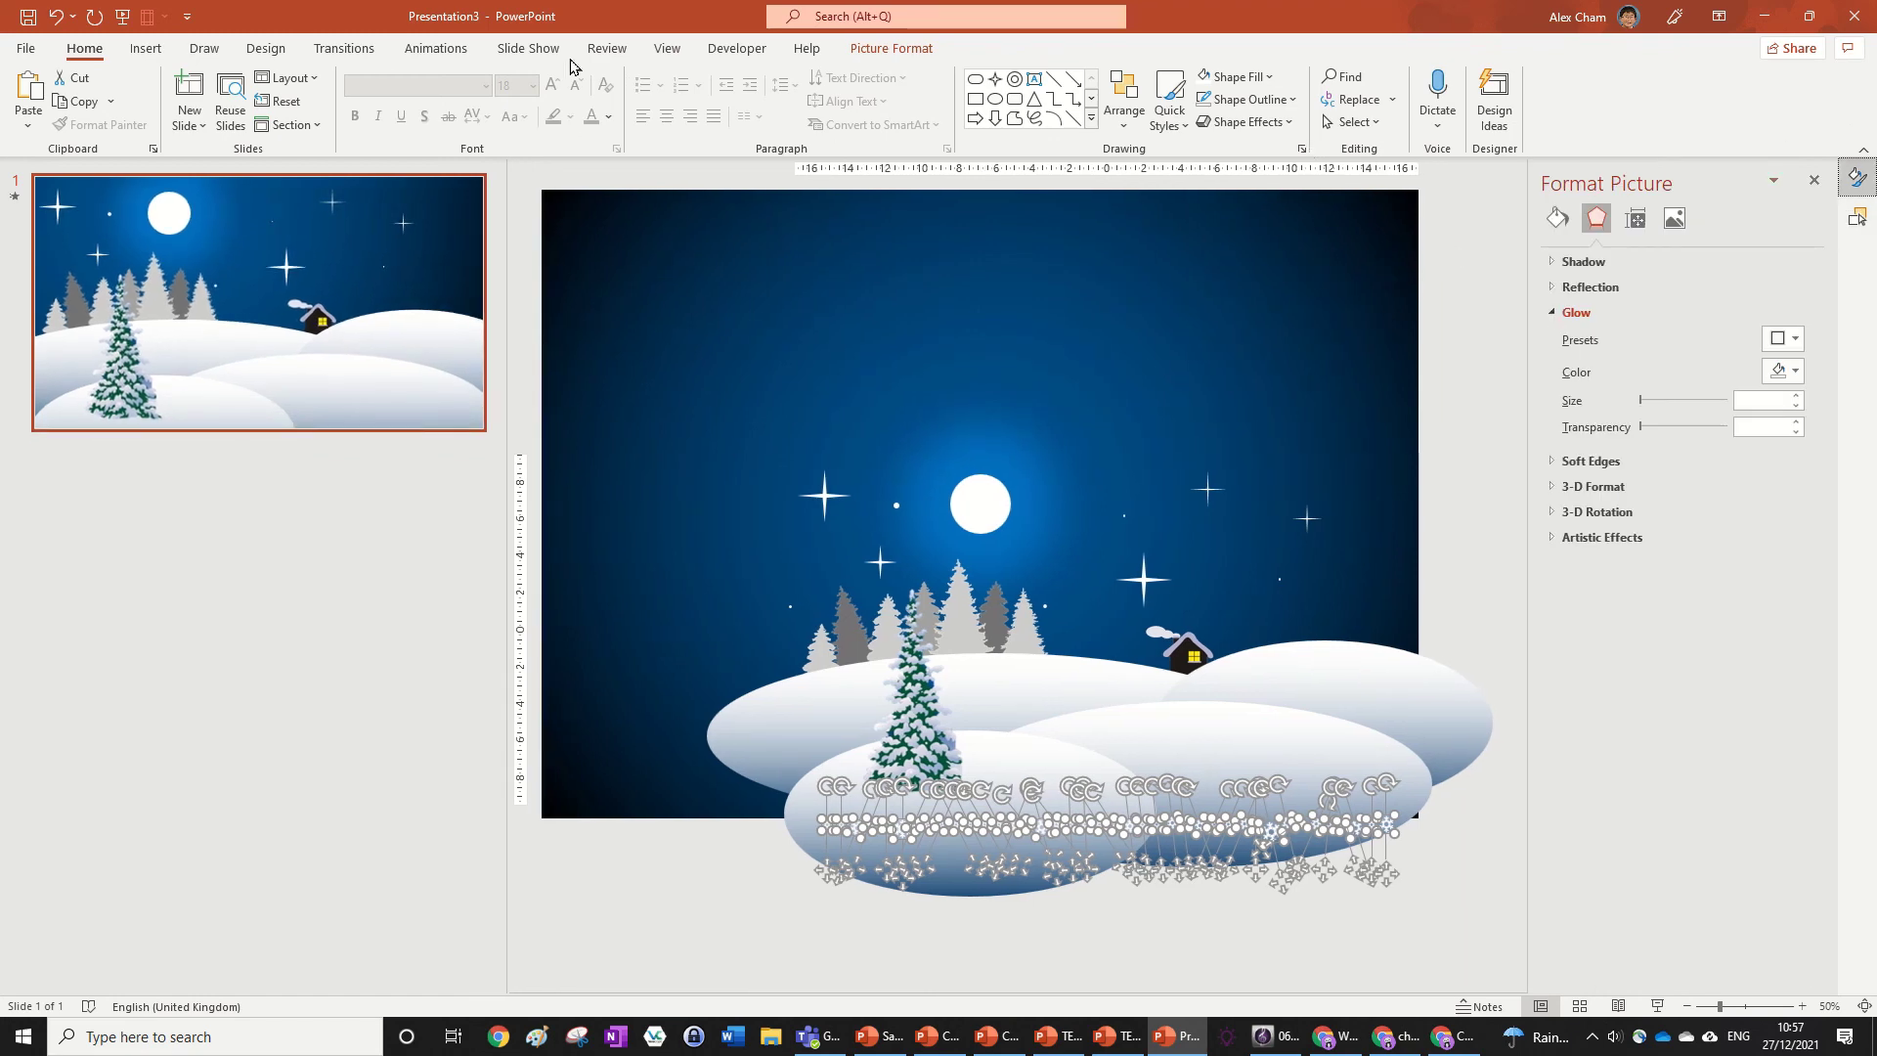
Step: Open the Animation Pane, play all the slide animations, then stop the preview
key(alt+a)
click(1496, 77)
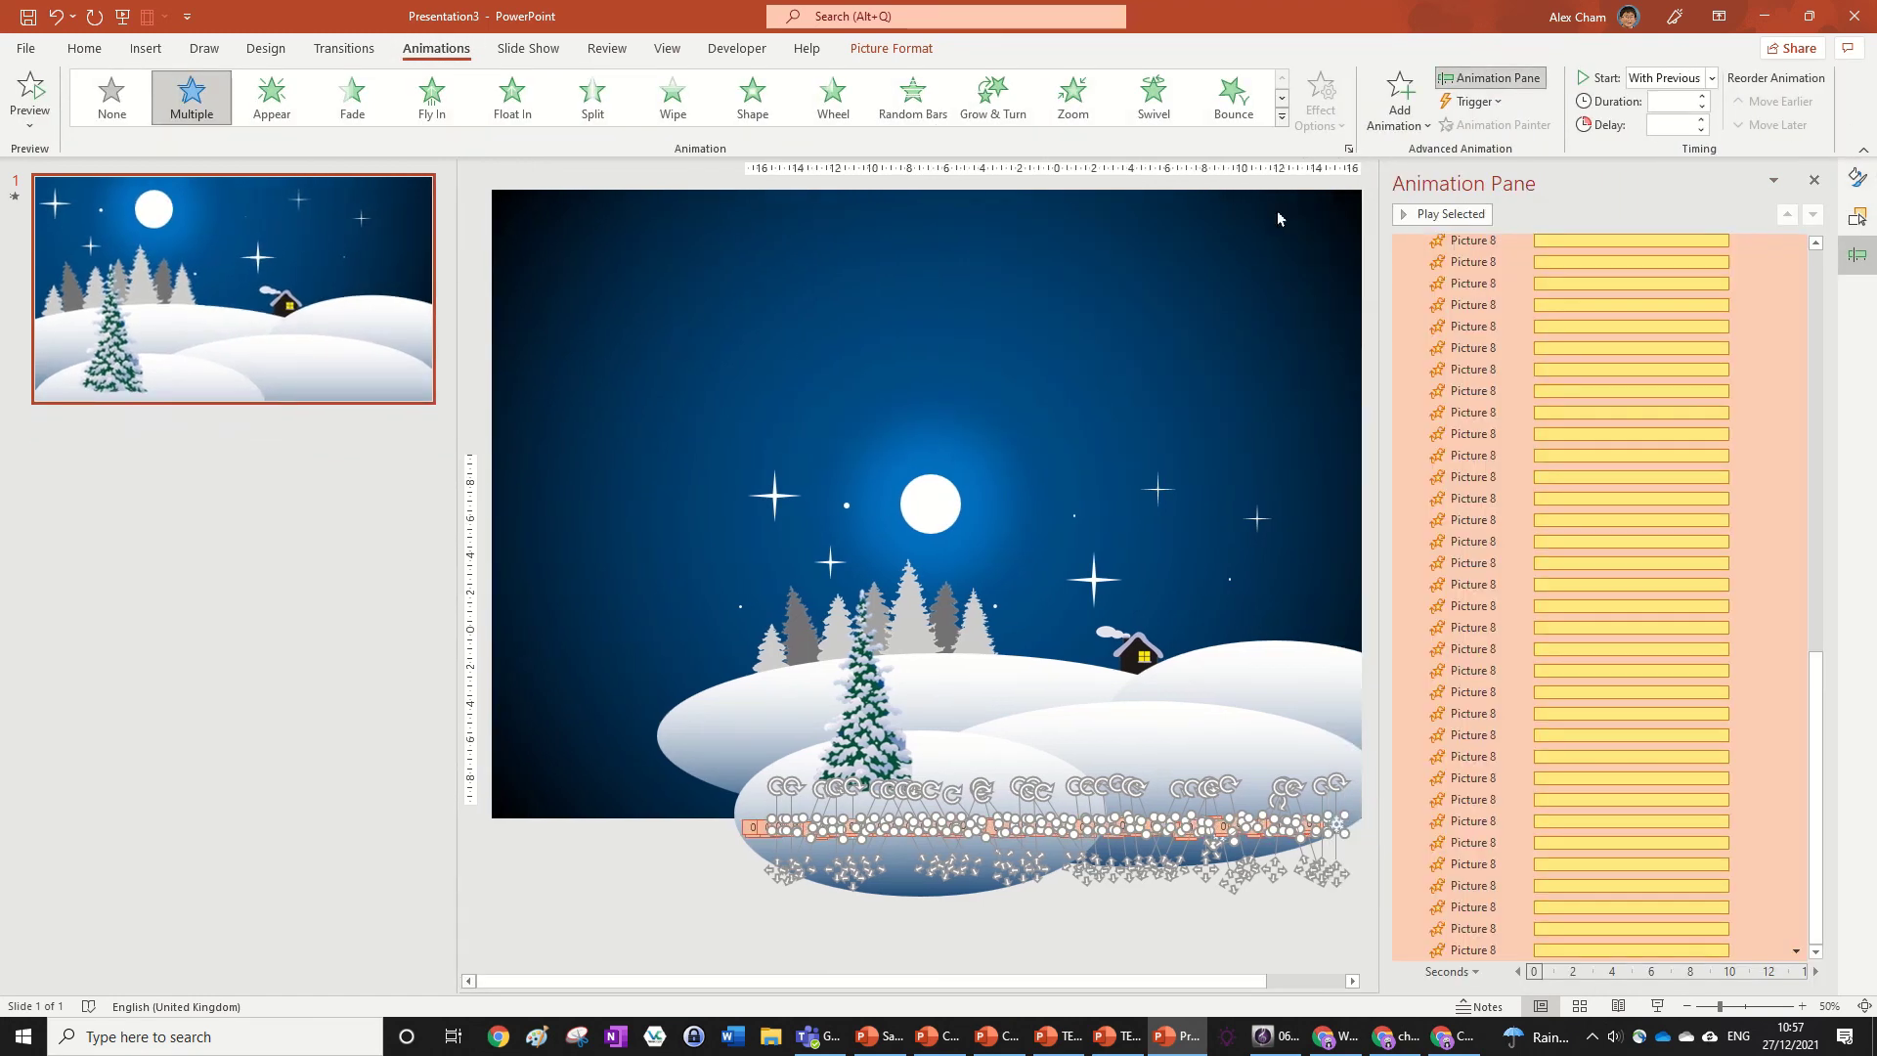
scroll(1263, 219, down, 4)
scroll(1262, 219, up, 3)
click(1173, 274)
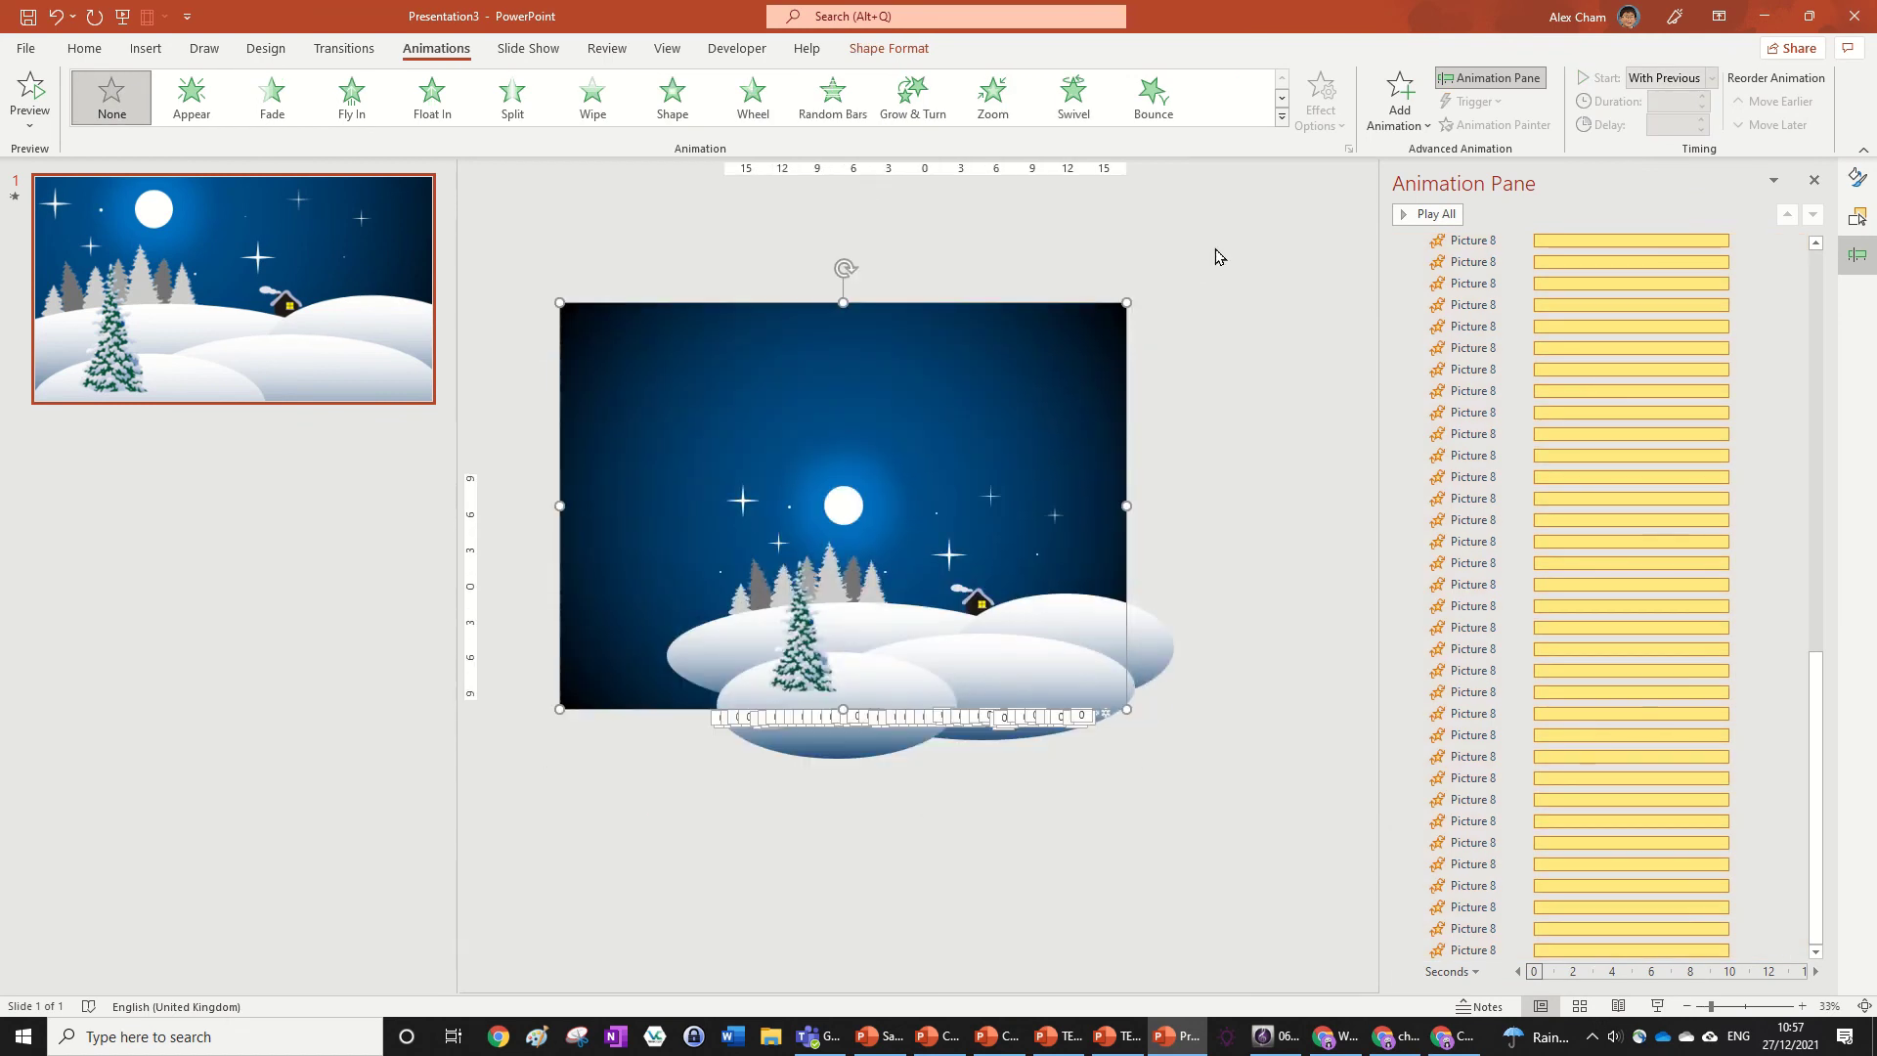
click(1420, 216)
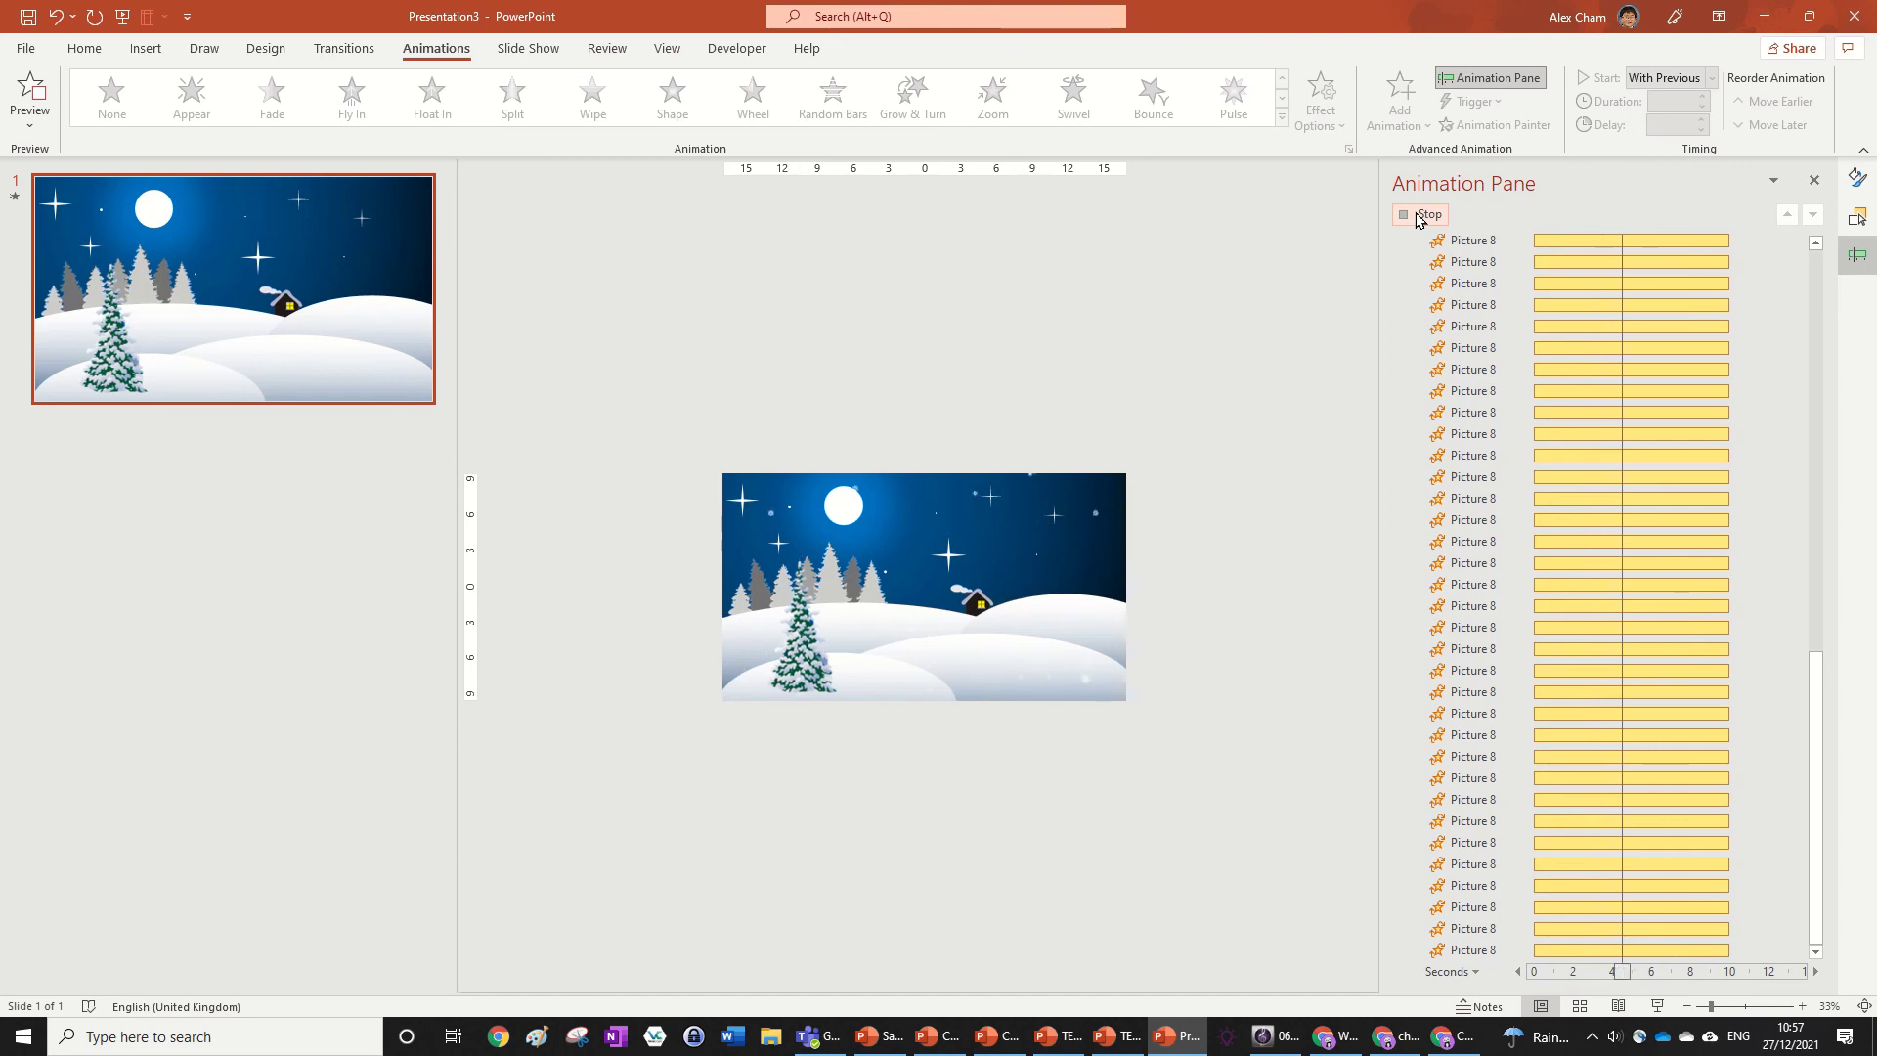
click(1426, 210)
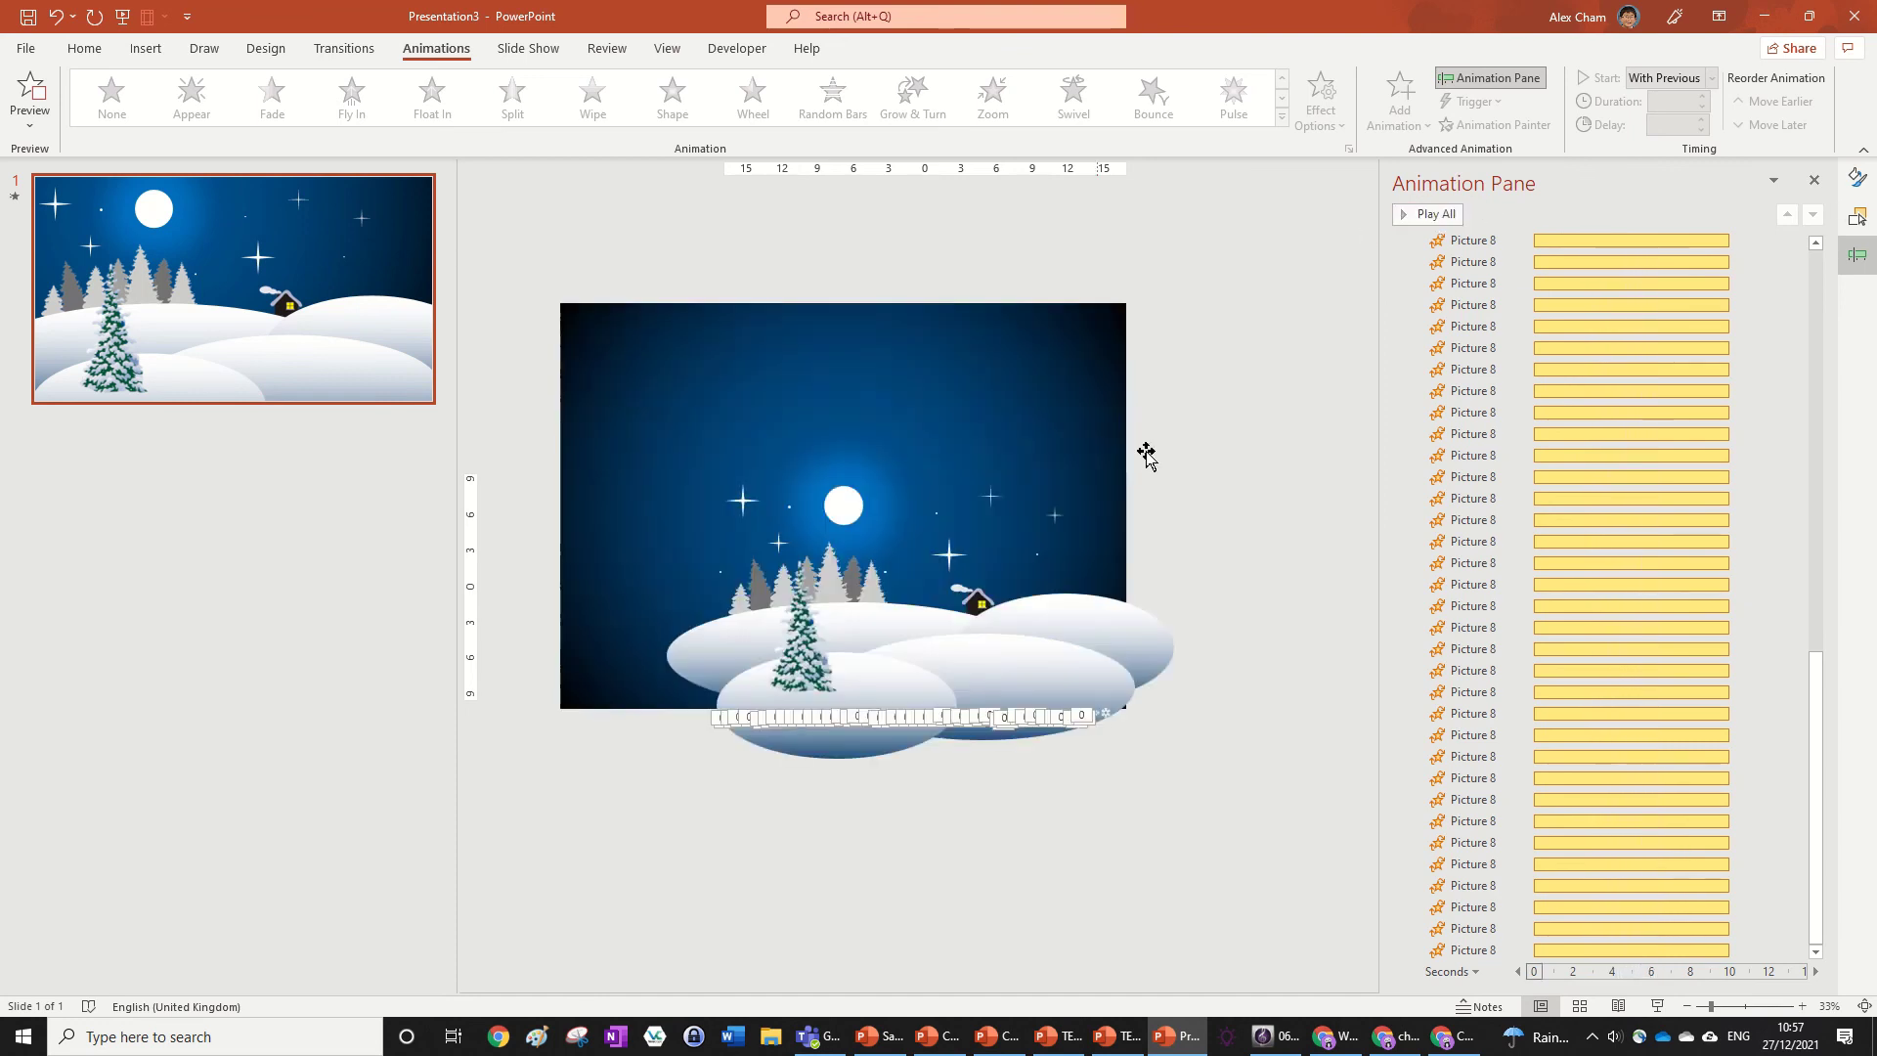
scroll(1214, 571, up, 4)
Step: Bring the three snow-hill ovals to the front, over the snowflakes
click(1047, 746)
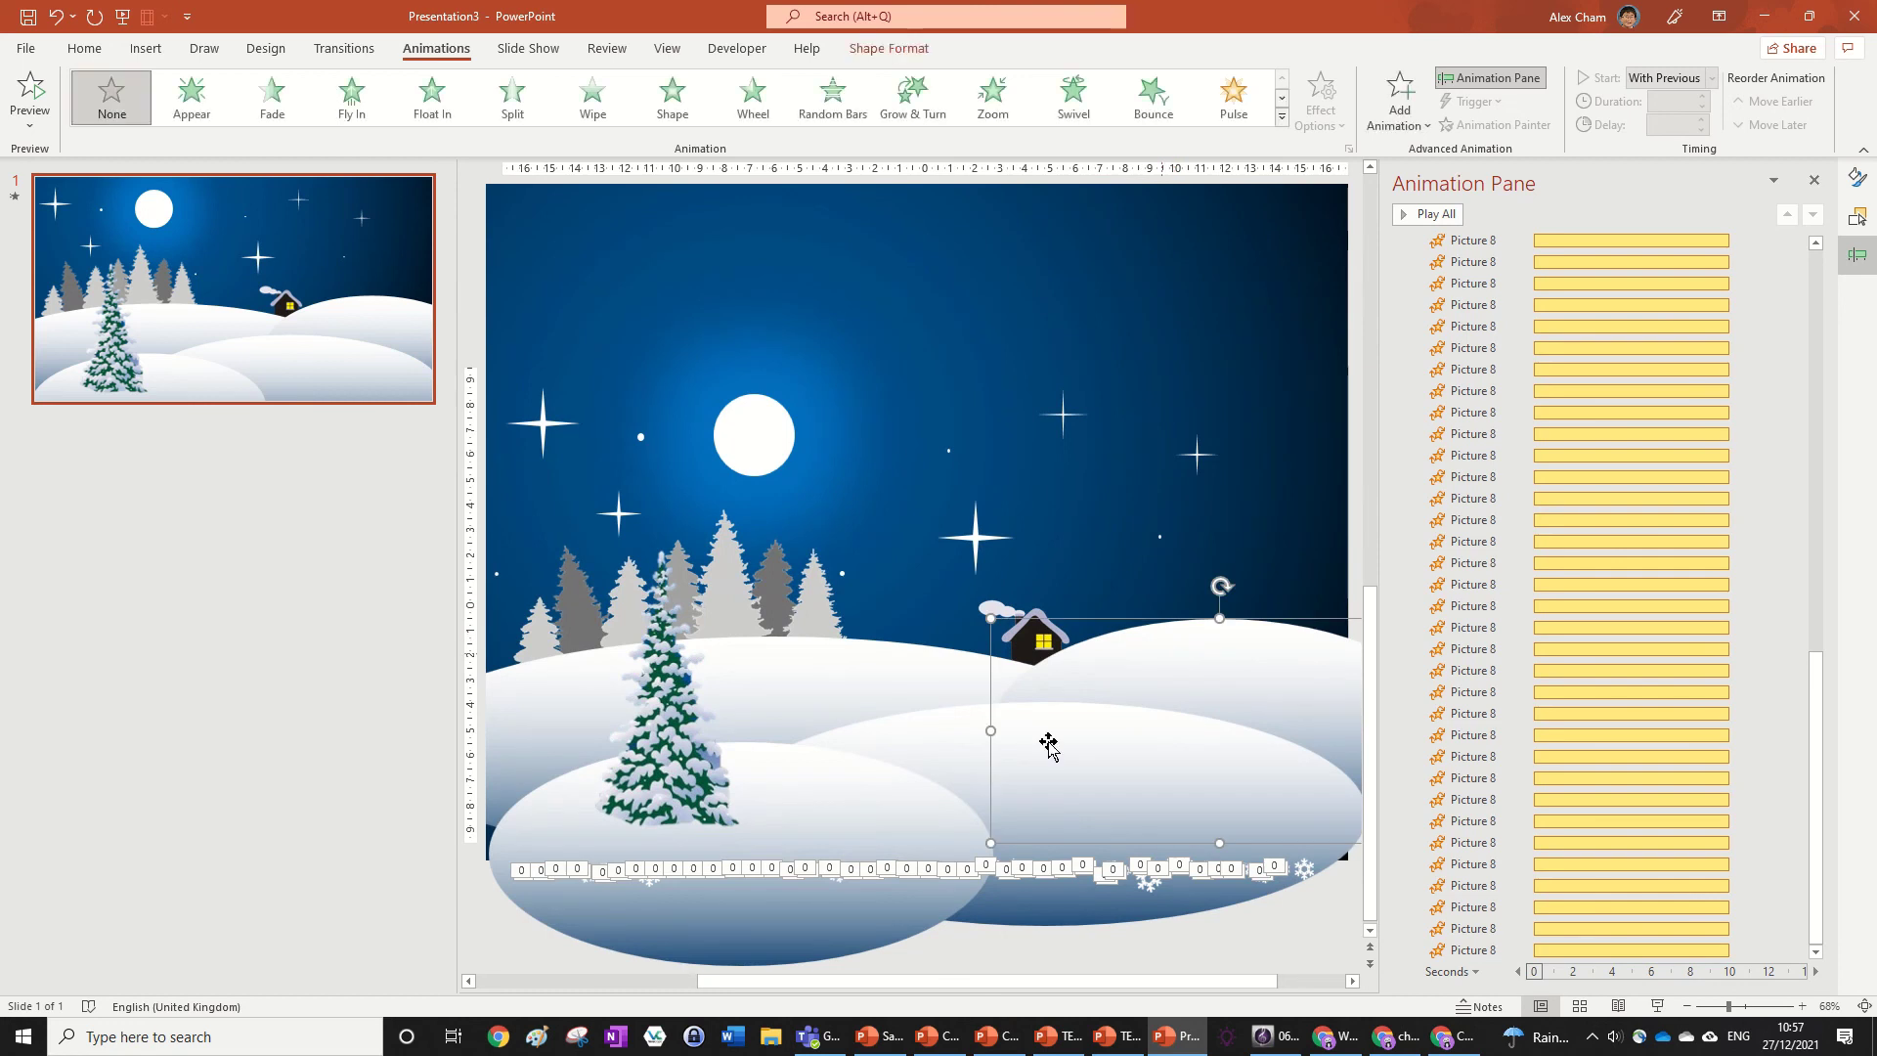
shift+click(763, 752)
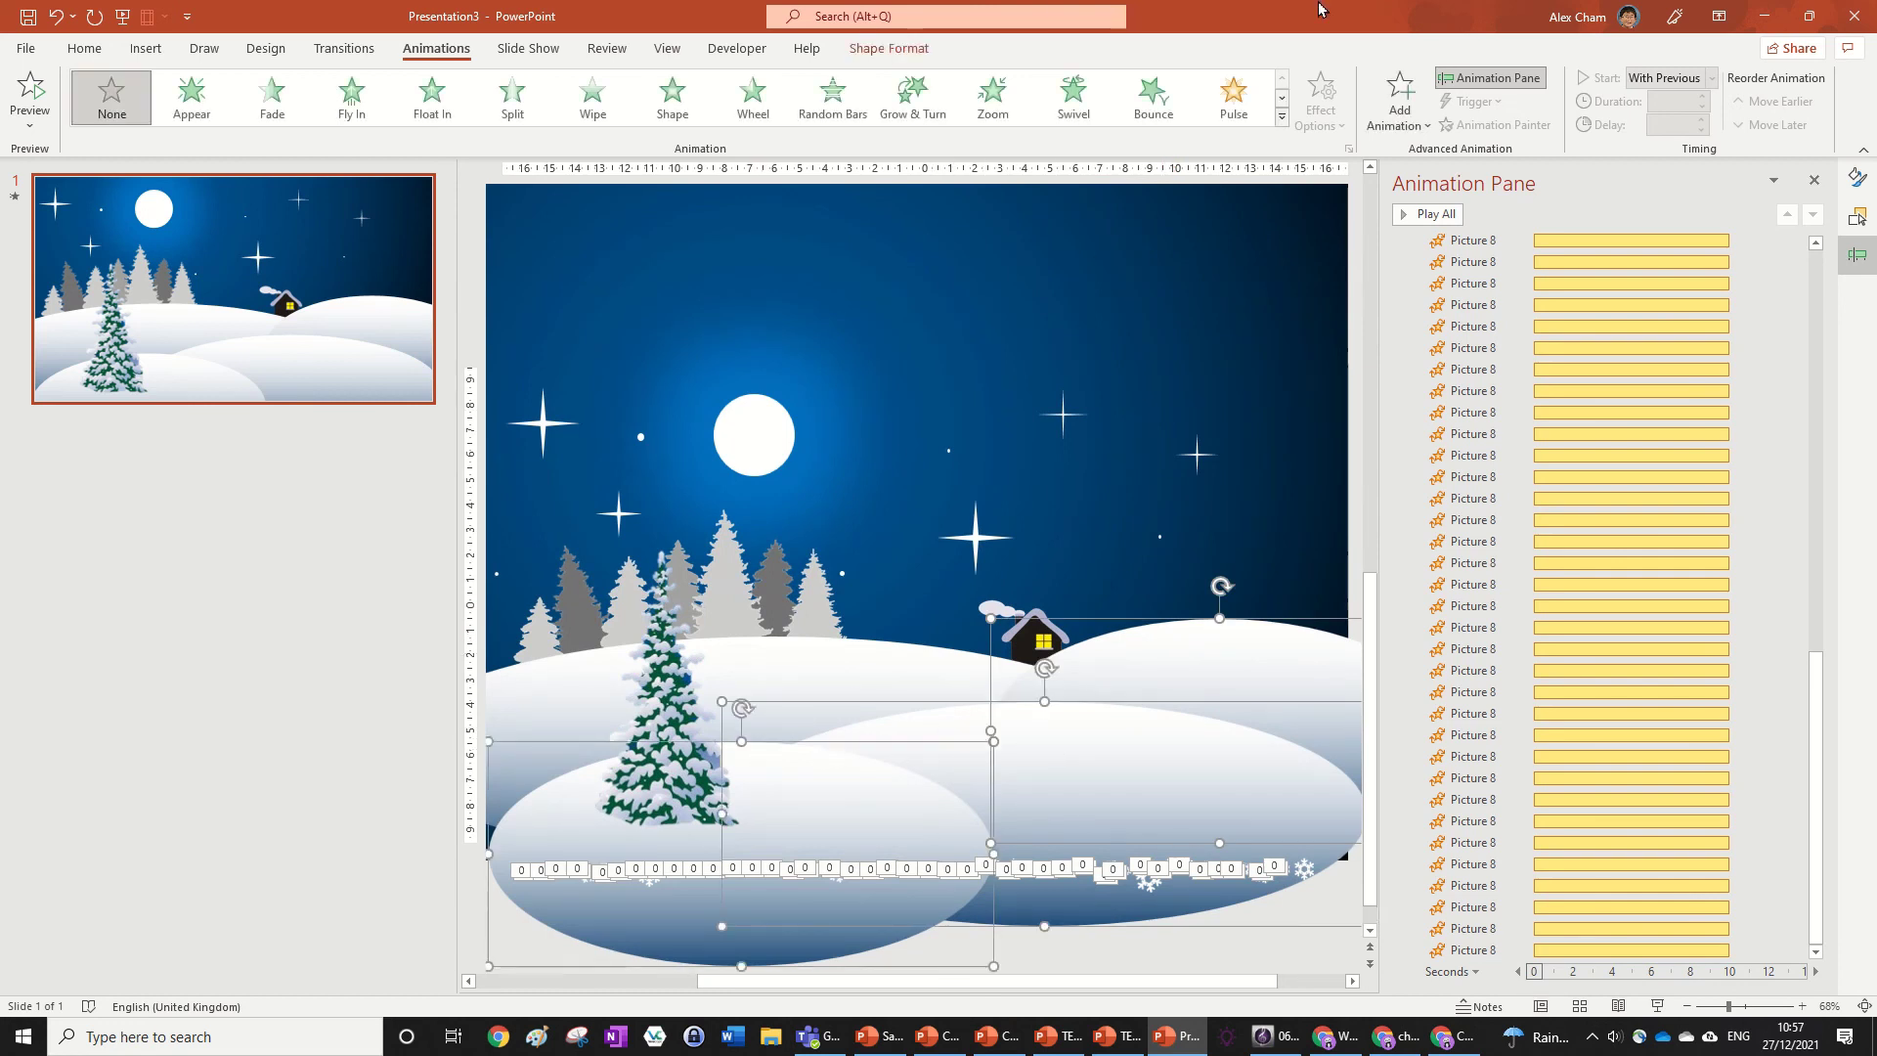
click(888, 48)
click(1200, 119)
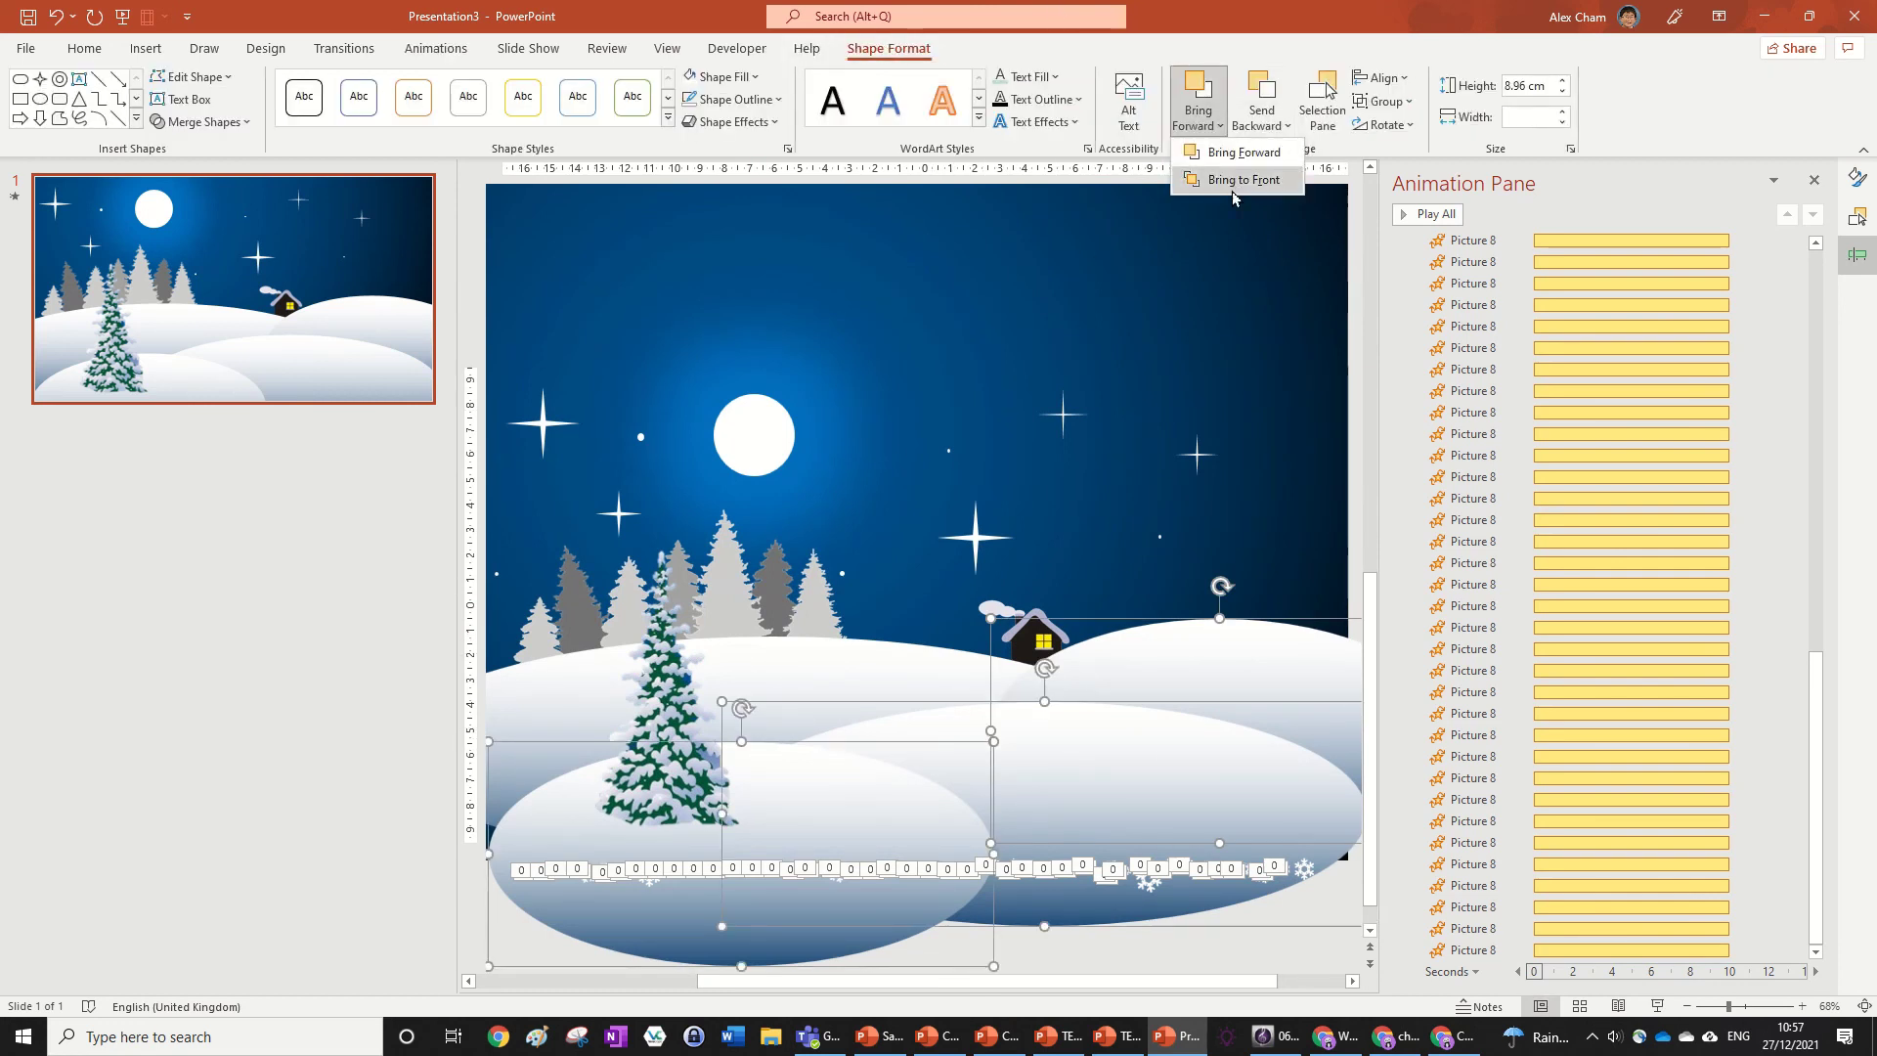
click(1240, 180)
Step: Play all the slide's animations from the Animation Pane
scroll(1224, 393, down, 4)
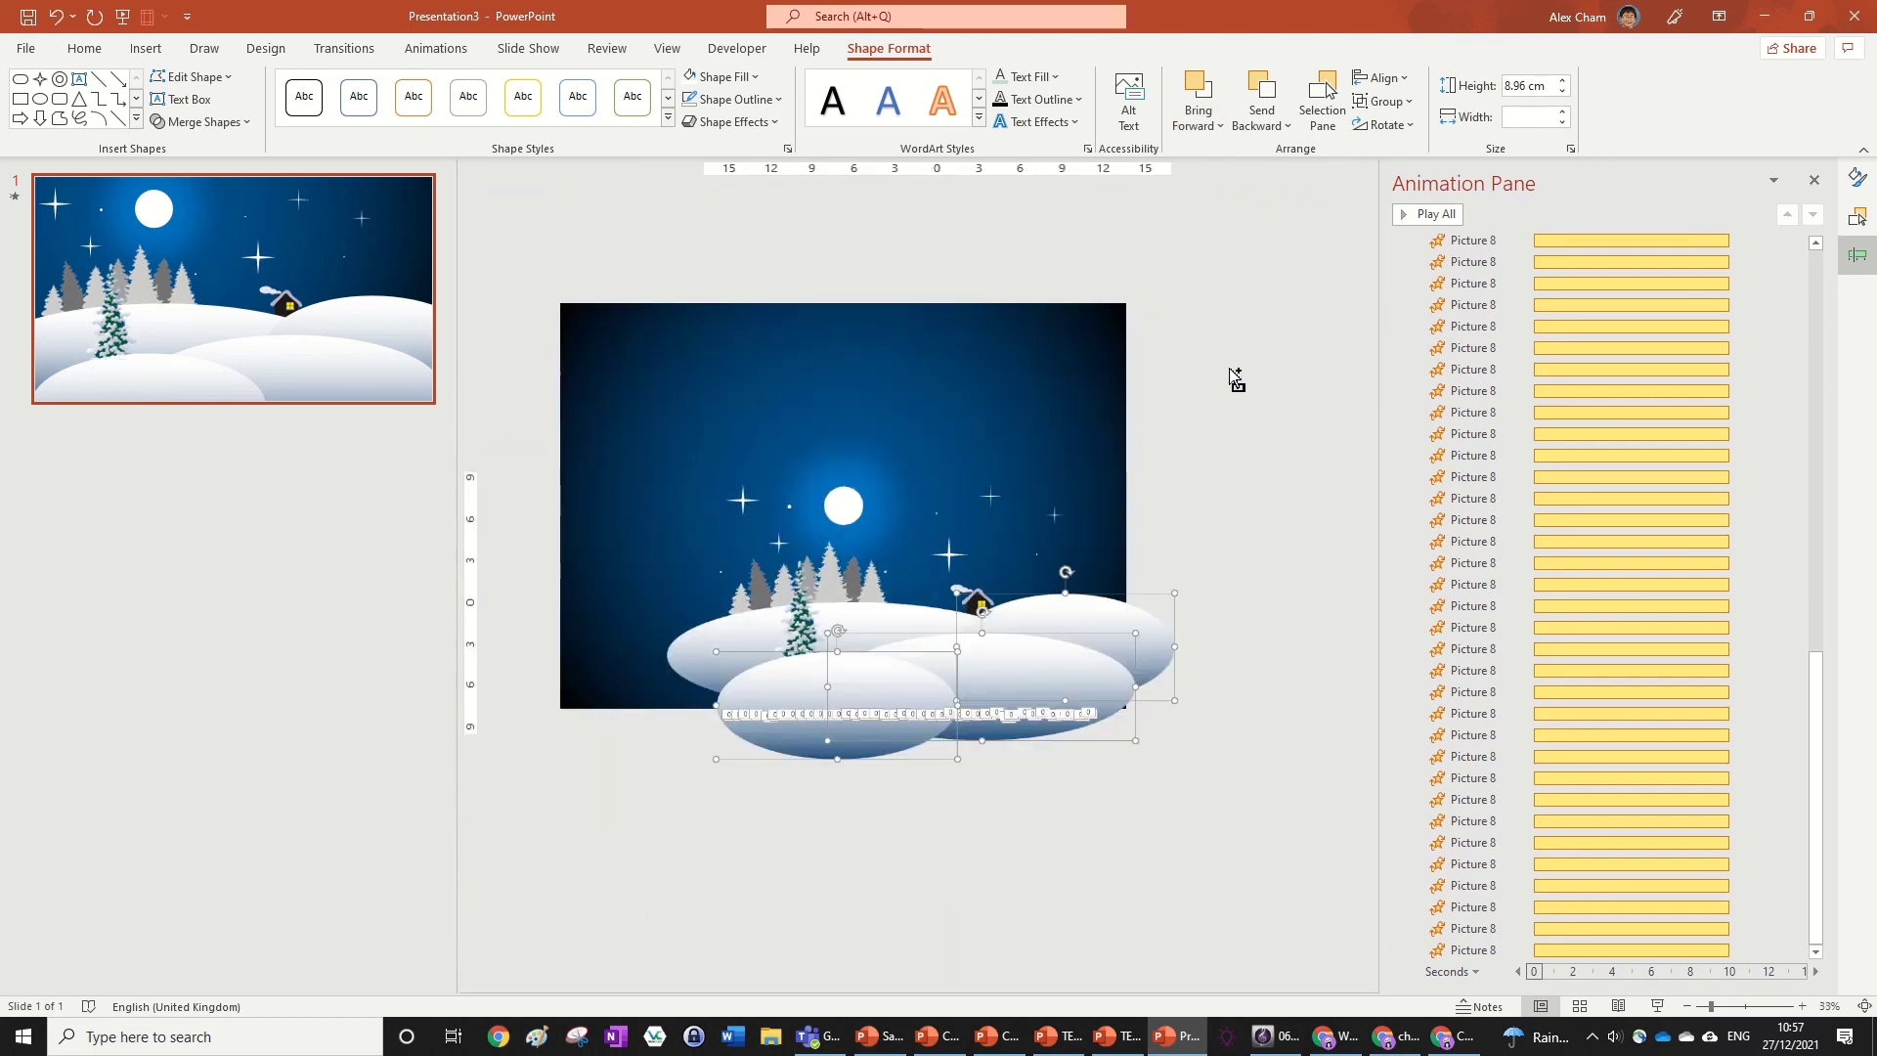
scroll(1219, 342, up, 2)
click(1428, 214)
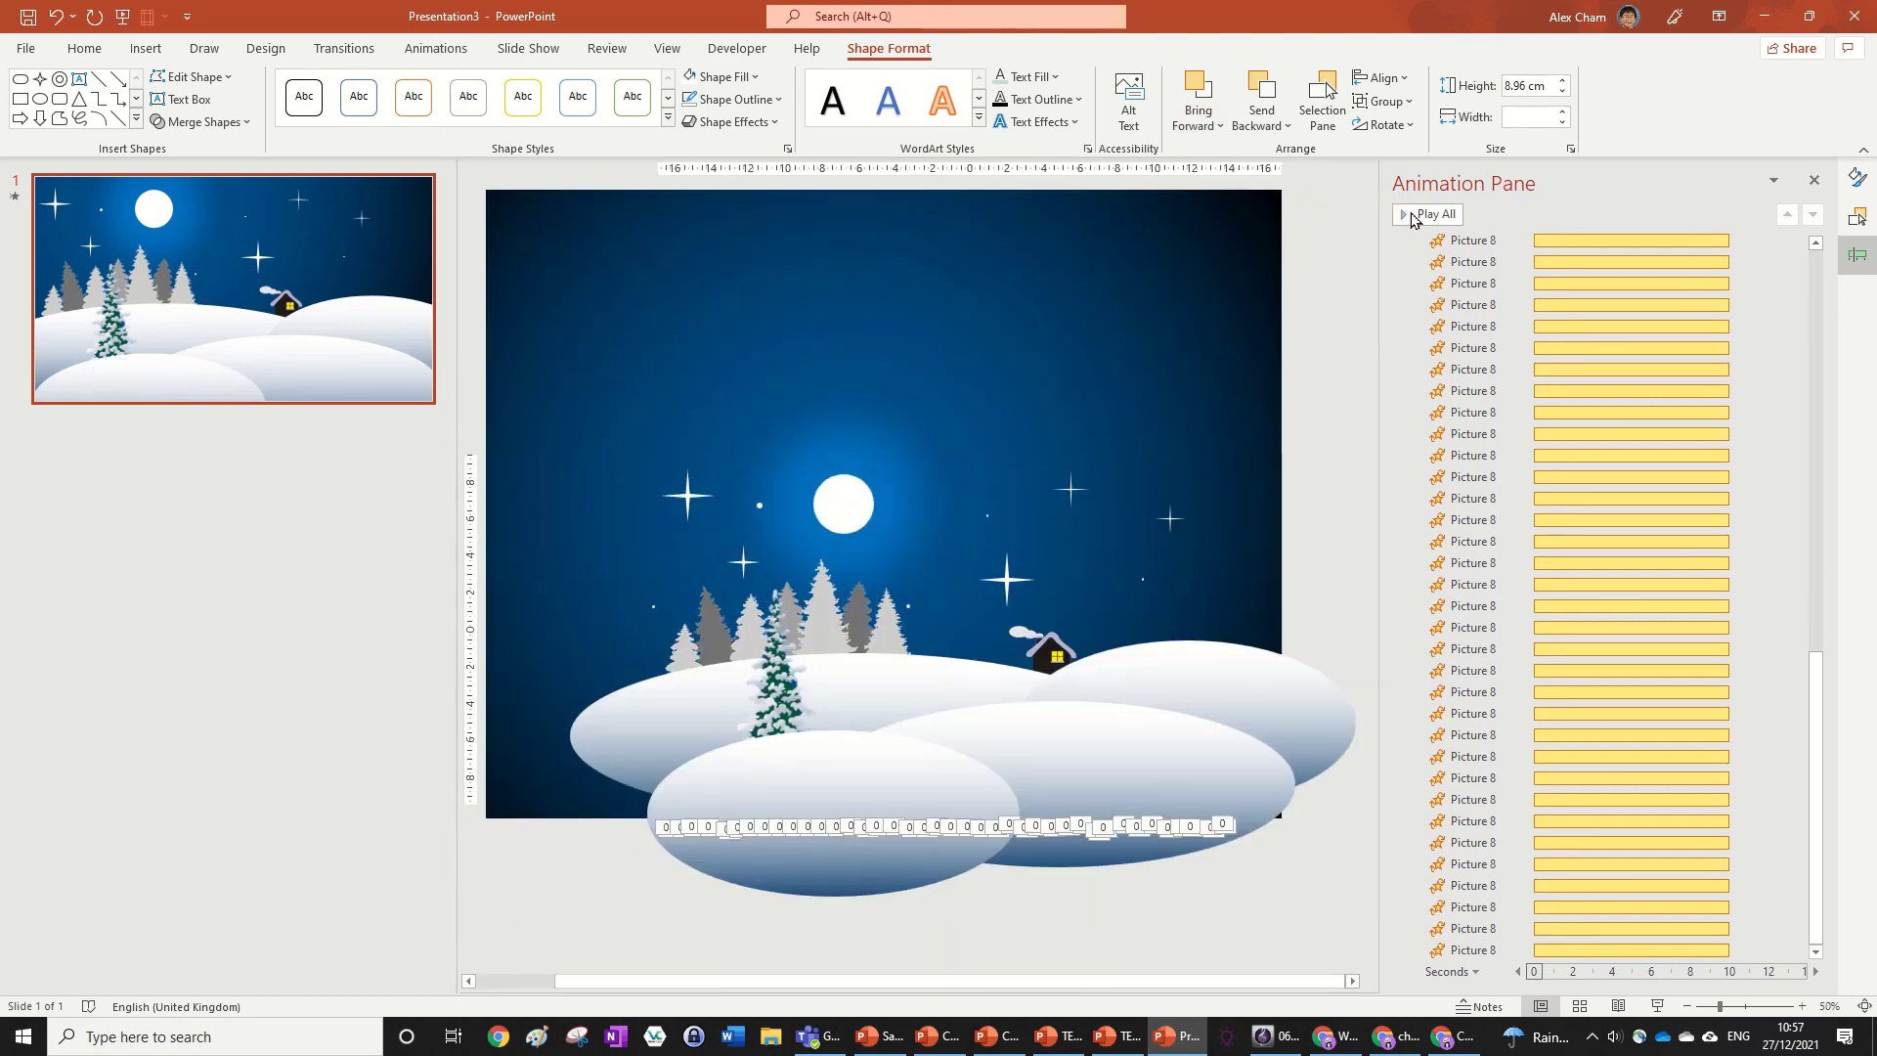